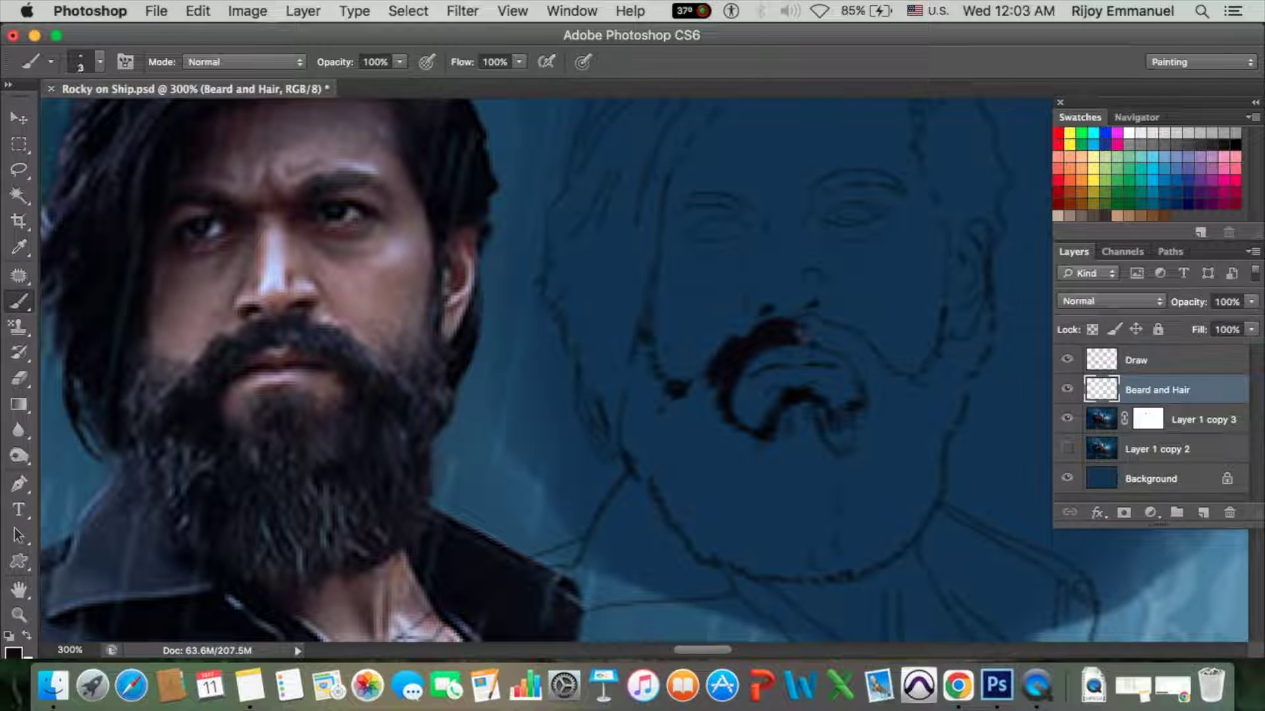
Extend the mustache to the right cheek and paint a thick goatee at full opacity.
mouse_move(810, 323)
left_mouse_down()
mouse_move(847, 333)
mouse_move(847, 358)
mouse_move(659, 399)
mouse_move(718, 396)
mouse_move(857, 434)
left_mouse_up()
key("0")
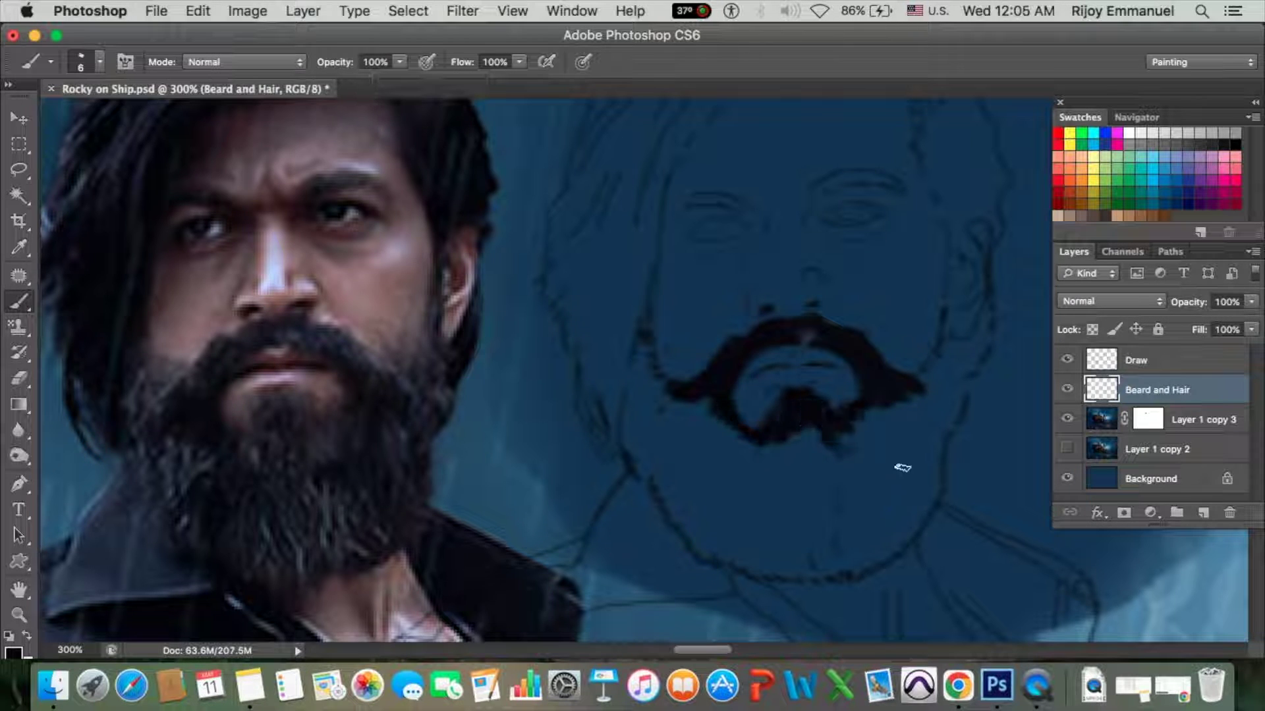
left_click_drag(784, 411, 764, 435)
mouse_move(847, 441)
left_mouse_down()
mouse_move(764, 442)
mouse_move(863, 454)
left_mouse_up()
key("bracketright")
key("bracketright")
key("bracketright")
mouse_move(935, 384)
left_mouse_down()
mouse_move(954, 344)
mouse_move(909, 375)
mouse_move(940, 375)
mouse_move(963, 357)
left_mouse_up()
key("1")
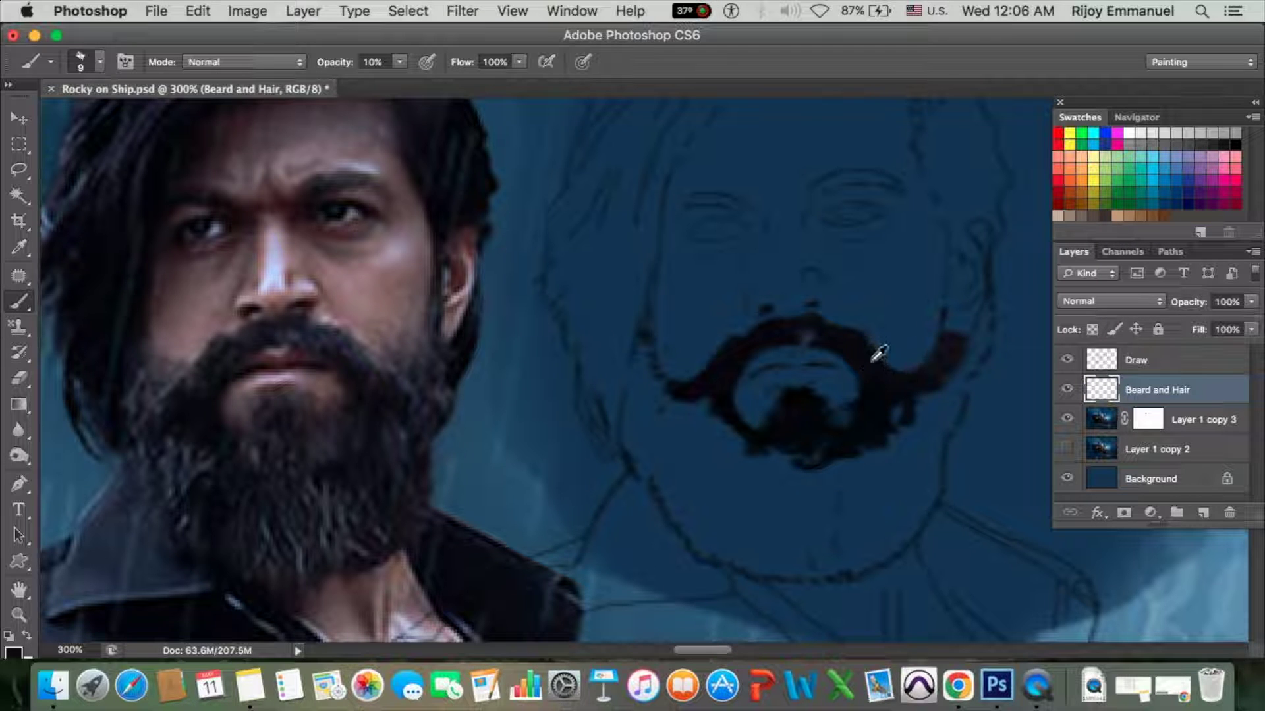
left_click_drag(396, 61, 641, 84)
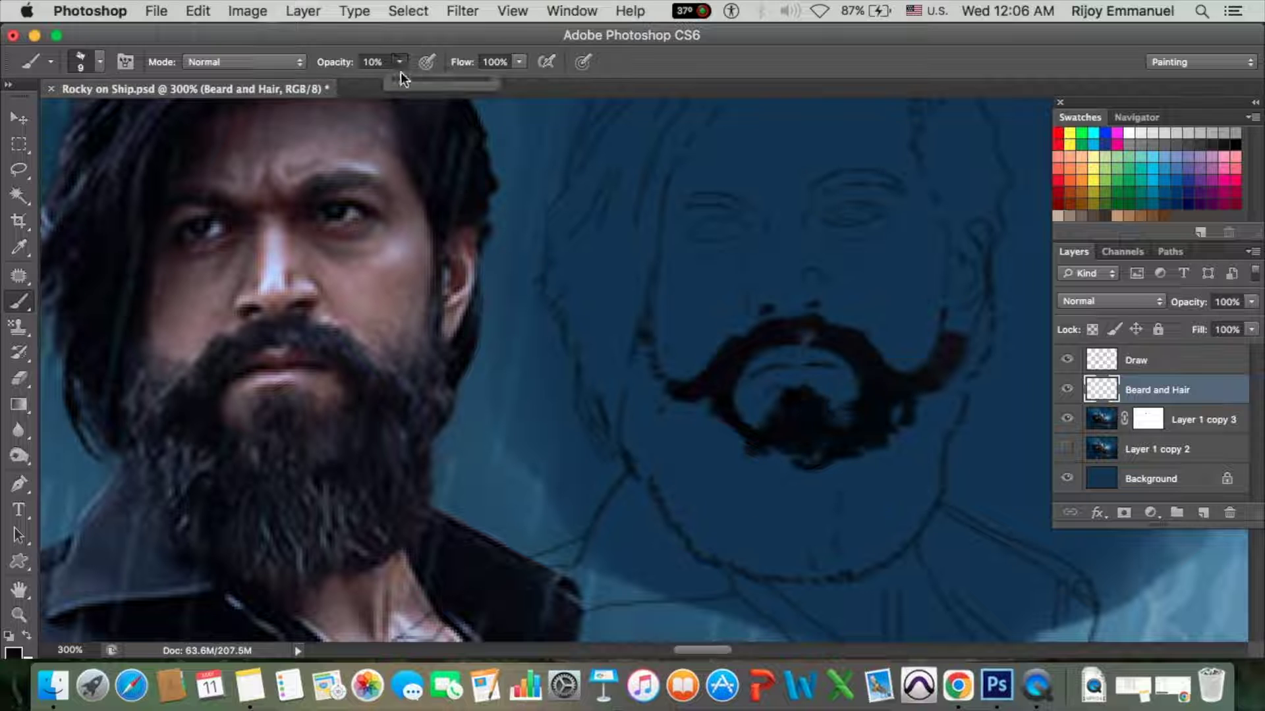
Darken the beard's right side and chin, and outline the sideburn, head top and hair sides.
mouse_move(978, 452)
left_mouse_down()
mouse_move(804, 457)
mouse_move(968, 358)
mouse_move(988, 305)
mouse_move(948, 332)
left_mouse_up()
key("bracketleft")
key("bracketleft")
key("bracketleft")
key("bracketright")
key("bracketright")
scroll(935, 281, "up", 4)
mouse_move(935, 280)
left_mouse_down()
mouse_move(976, 212)
mouse_move(962, 197)
mouse_move(770, 192)
mouse_move(636, 453)
left_mouse_up()
key("bracketright")
key("bracketright")
key("bracketright")
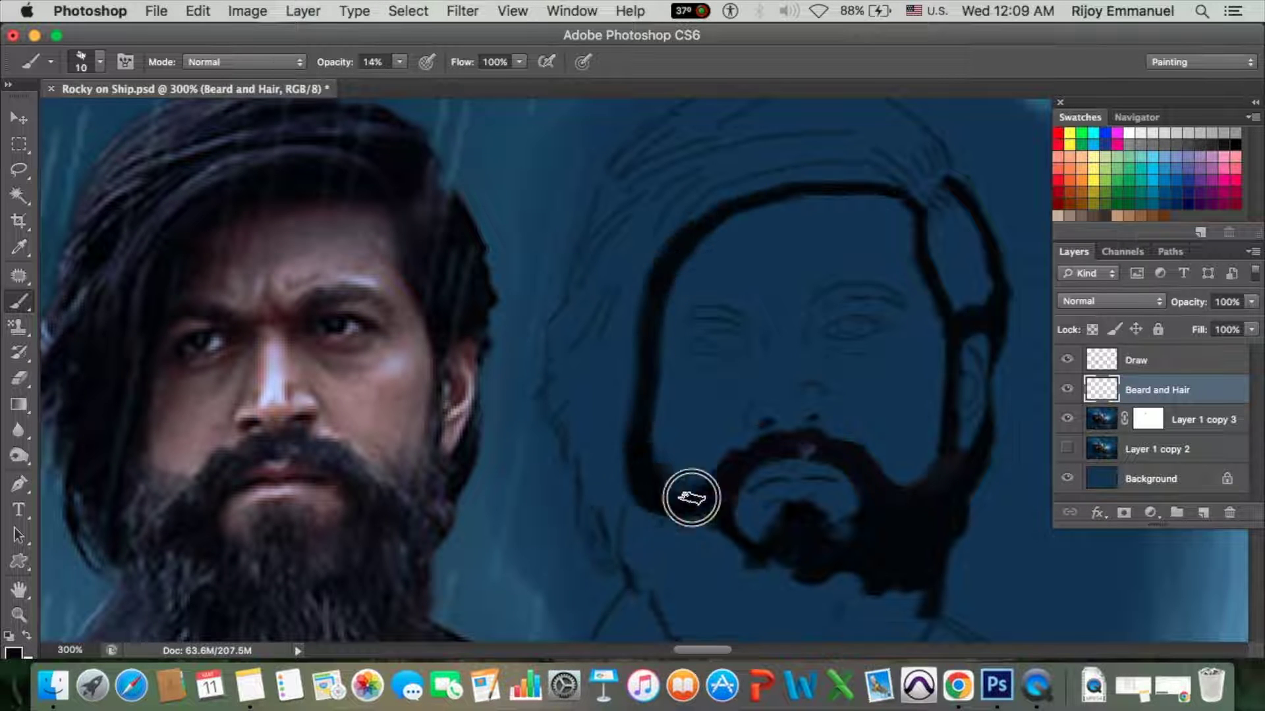
scroll(692, 503, "down", 7)
Paint the lower-left jaw and the left side of the hair dark with a larger brush.
mouse_move(616, 307)
left_mouse_down()
mouse_move(670, 382)
mouse_move(836, 460)
mouse_move(728, 446)
mouse_move(686, 299)
left_mouse_up()
key("bracketright")
scroll(685, 299, "up", 2)
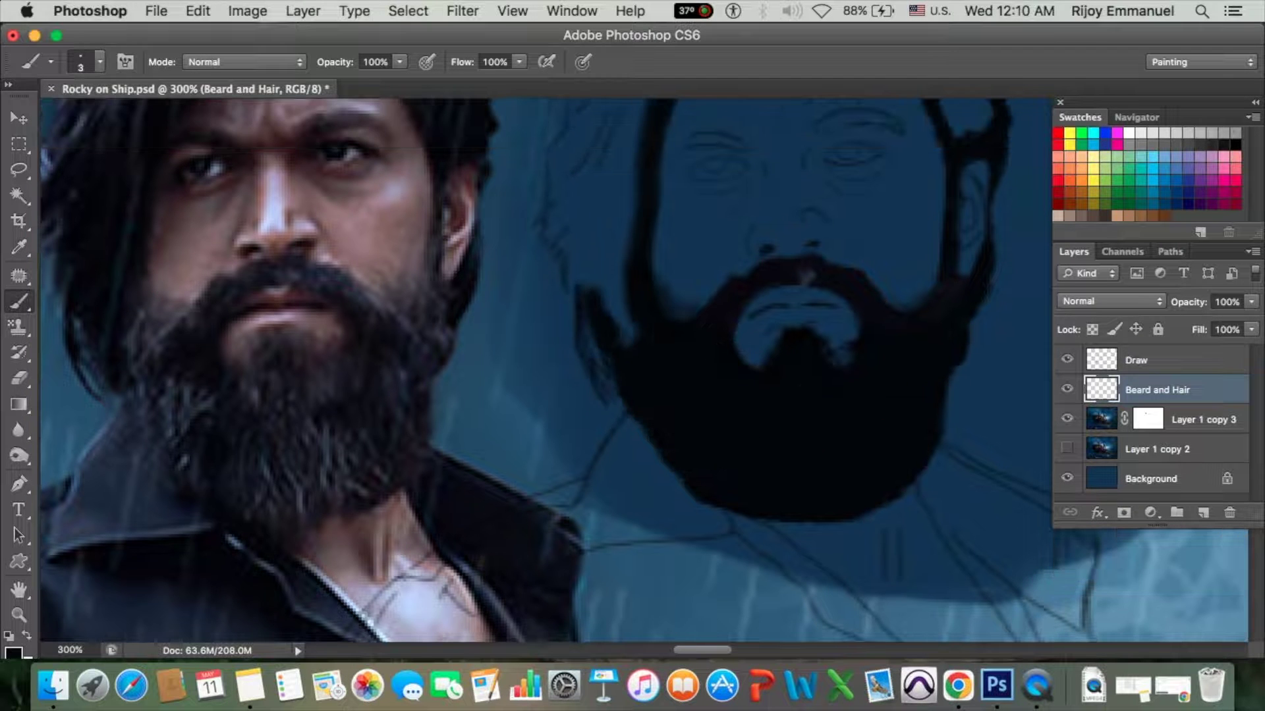
left_click_drag(573, 296, 537, 188)
scroll(537, 187, "up", 7)
key("bracketright")
key("bracketright")
key("bracketright")
mouse_move(698, 343)
left_mouse_down()
mouse_move(756, 496)
mouse_move(763, 261)
mouse_move(838, 211)
mouse_move(839, 353)
left_mouse_up()
Fill the top of the hair black, then zoom out to see photo and drawing together.
scroll(839, 211, "up", 4)
scroll(839, 211, "right", 6)
mouse_move(669, 318)
left_mouse_down()
mouse_move(868, 393)
mouse_move(898, 446)
left_mouse_up()
key("bracketleft")
key("bracketleft")
key("bracketleft")
scroll(898, 446, "down", 5)
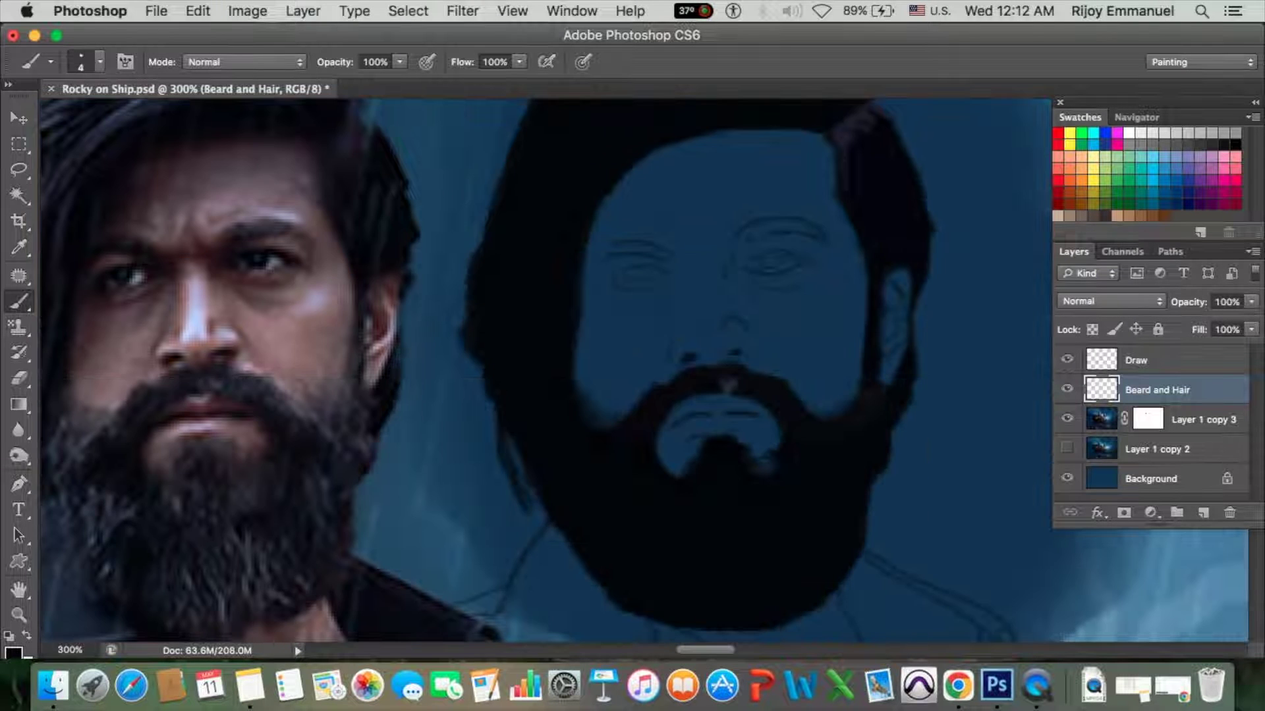
key("super+minus")
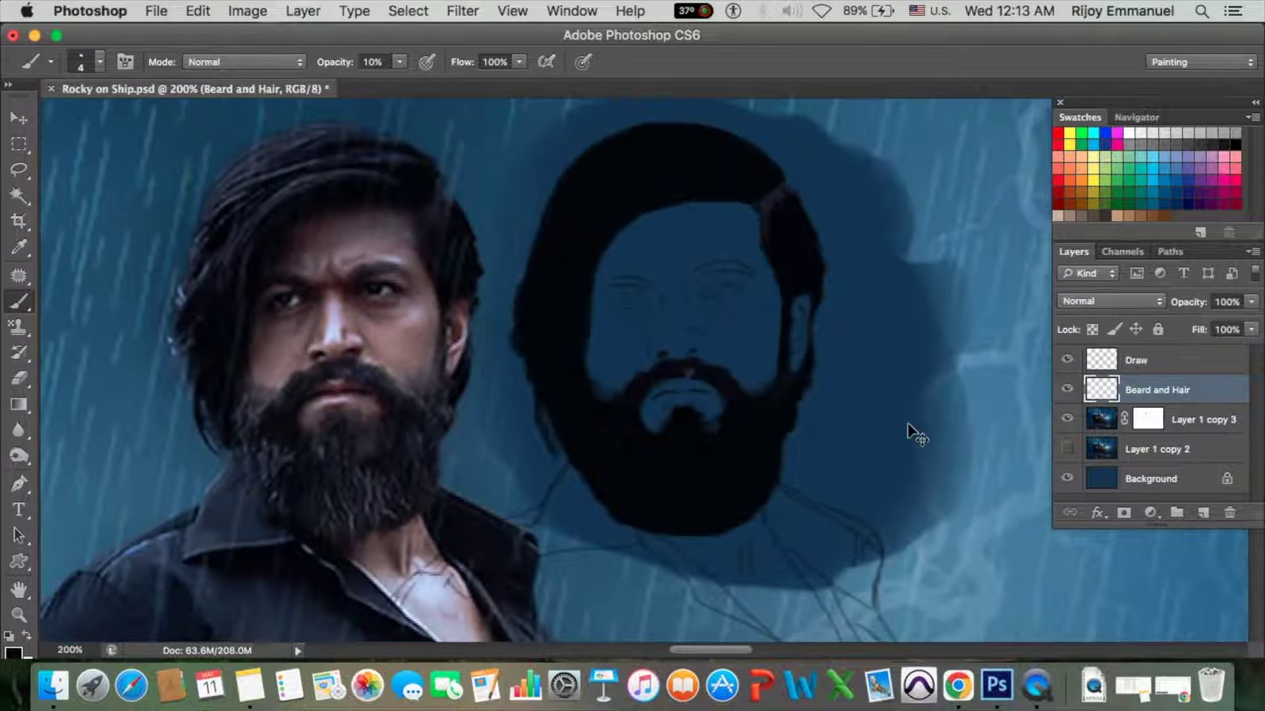
Load the hair and beard as a selection and tint the mustache brownish at 18% opacity.
left_click(1107, 389, "super")
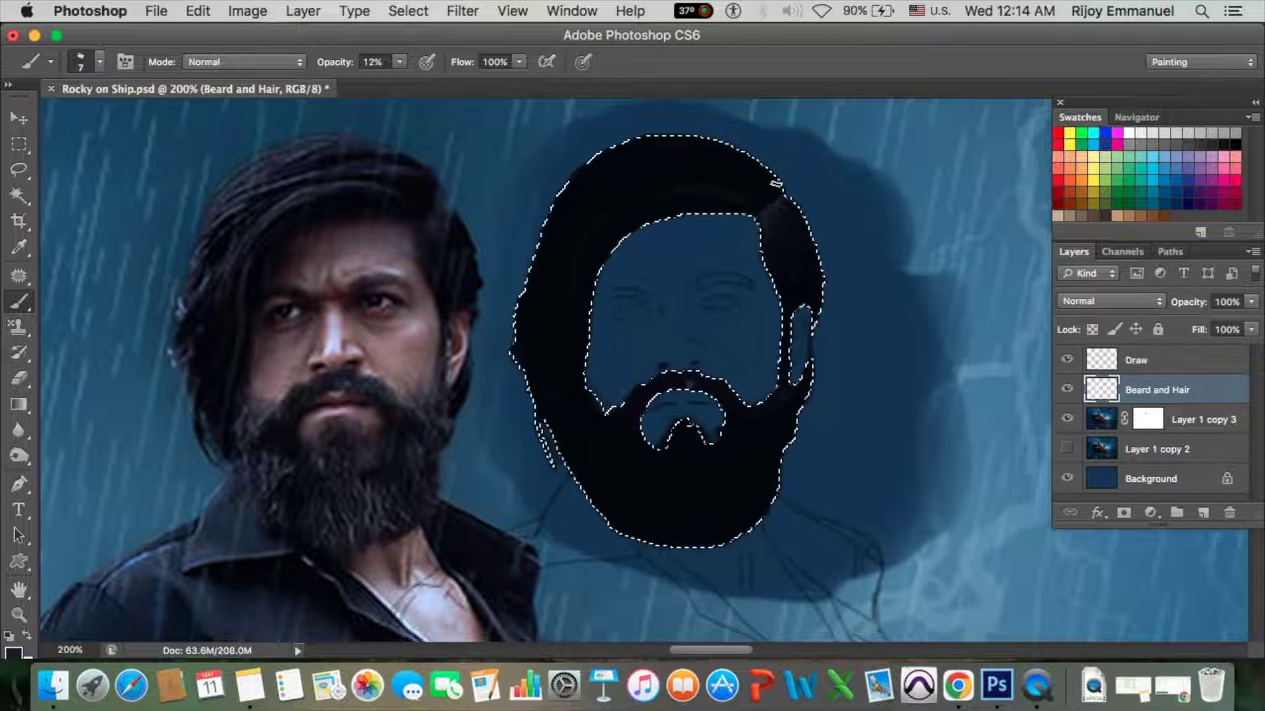
key("bracketleft")
key("bracketleft")
key("bracketleft")
key("bracketleft")
key("1")
key("8")
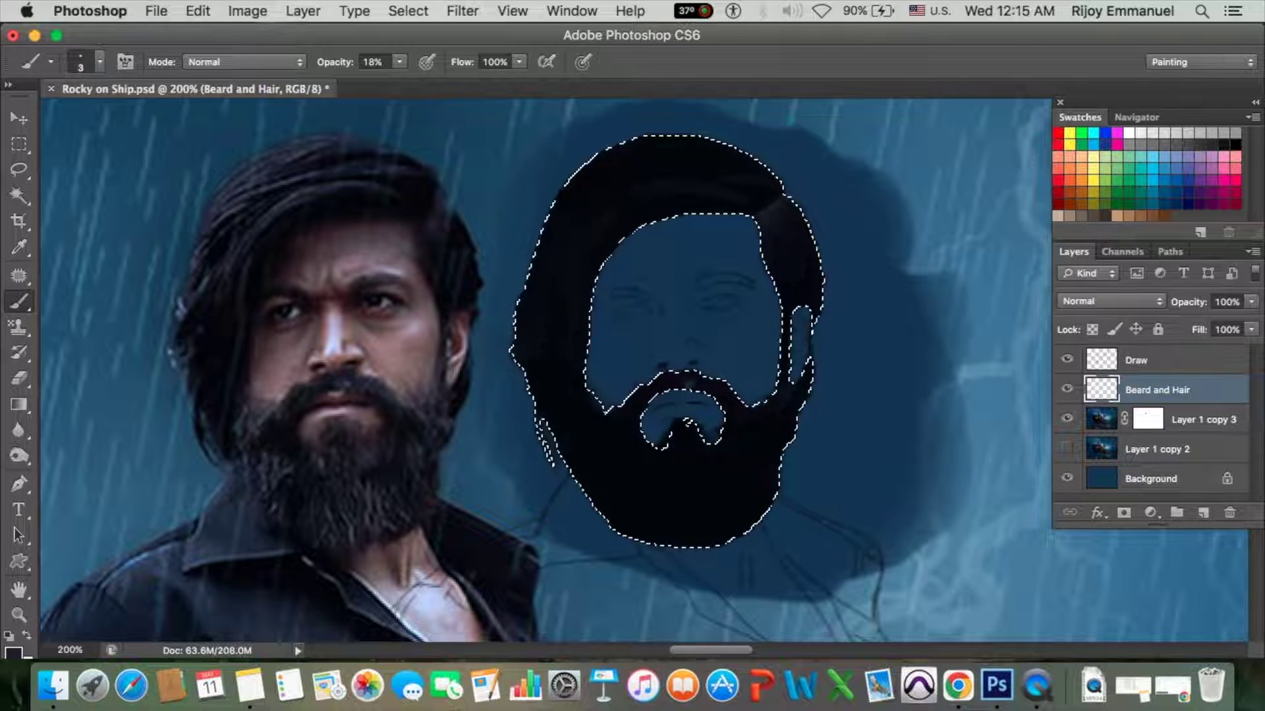
left_click_drag(676, 379, 712, 374)
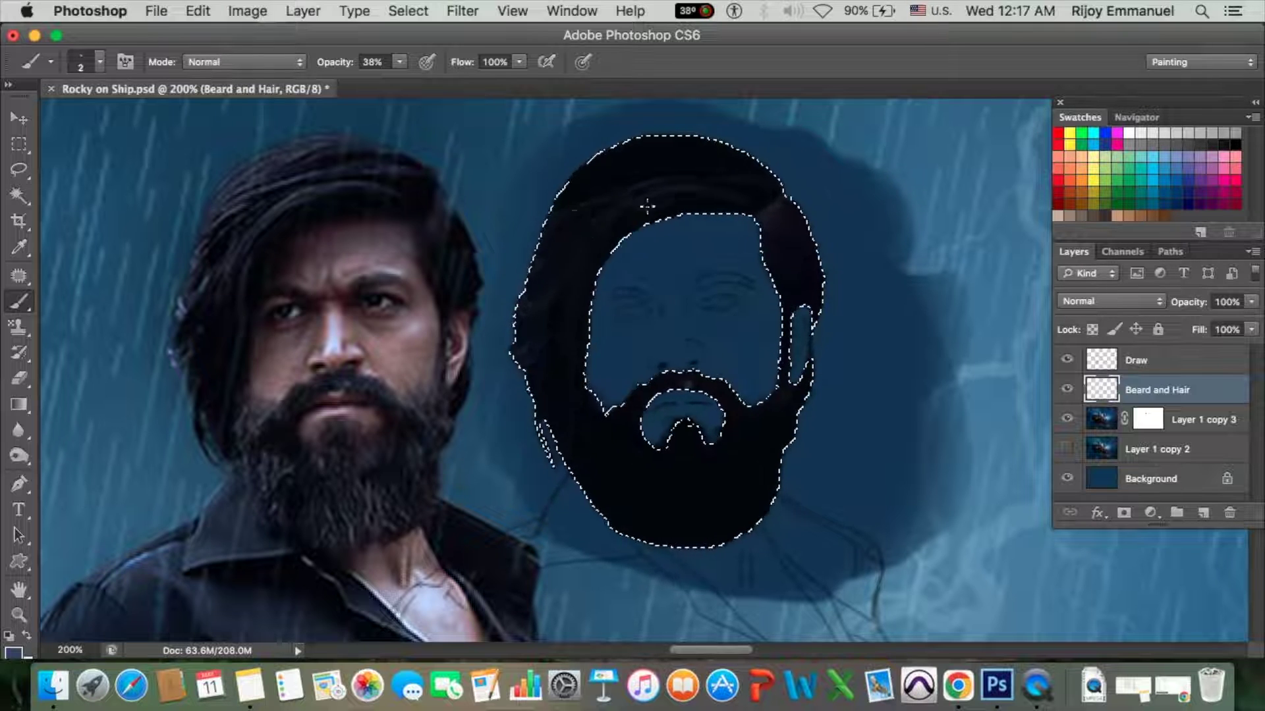
Switch to a thin textured brush tip, tuning opacity between 9% and 28%.
key("bracketright")
key("1")
key("8")
key("period")
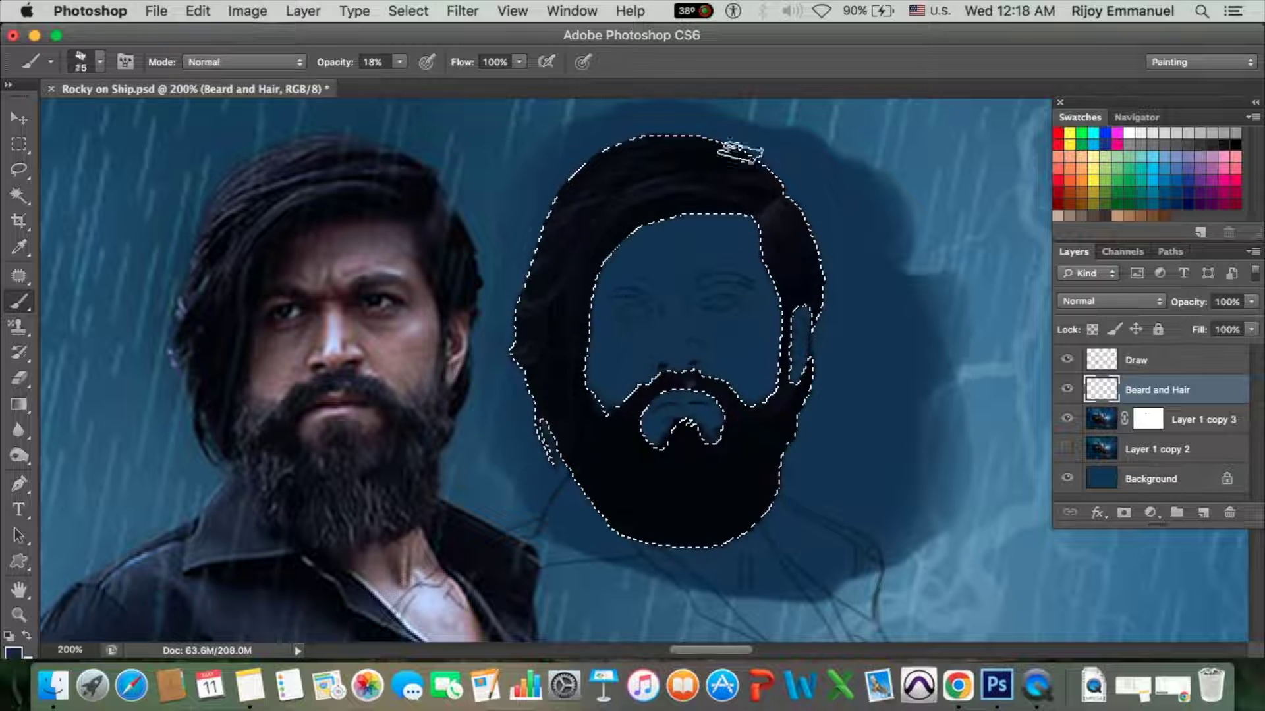
key("bracketleft")
key("1")
key("1")
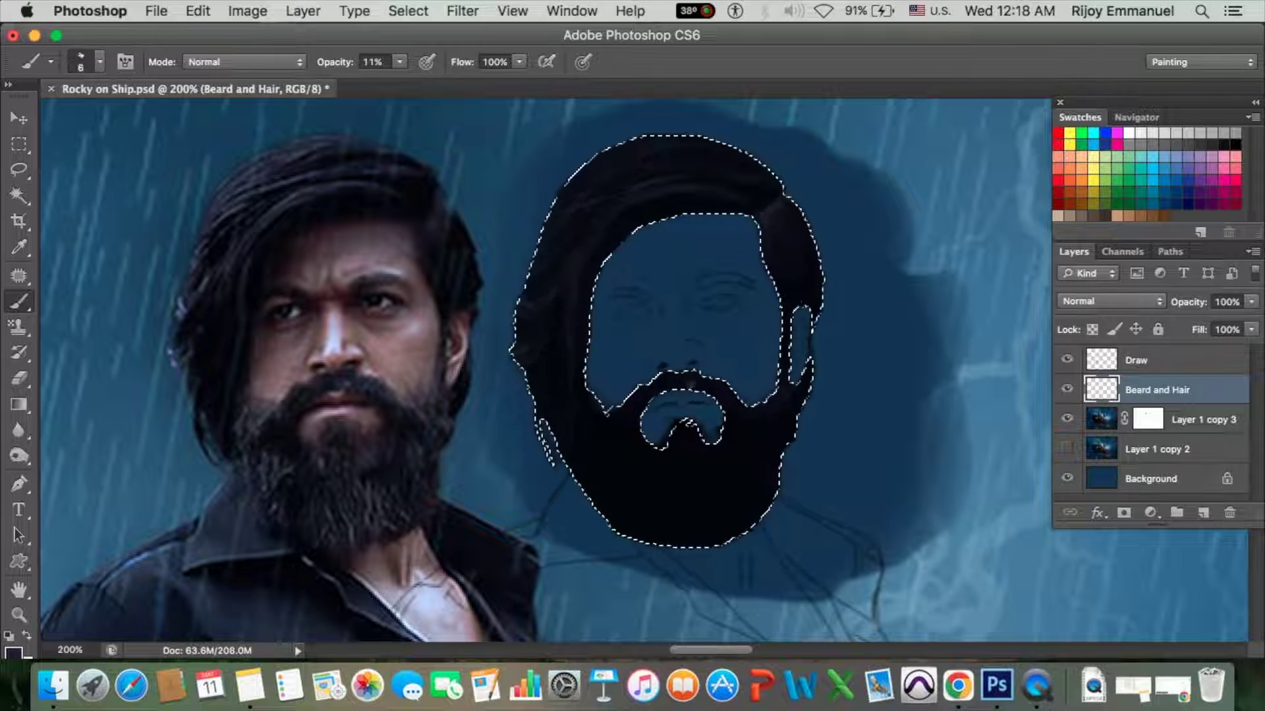
key("bracketleft")
key("bracketleft")
key("2")
key("8")
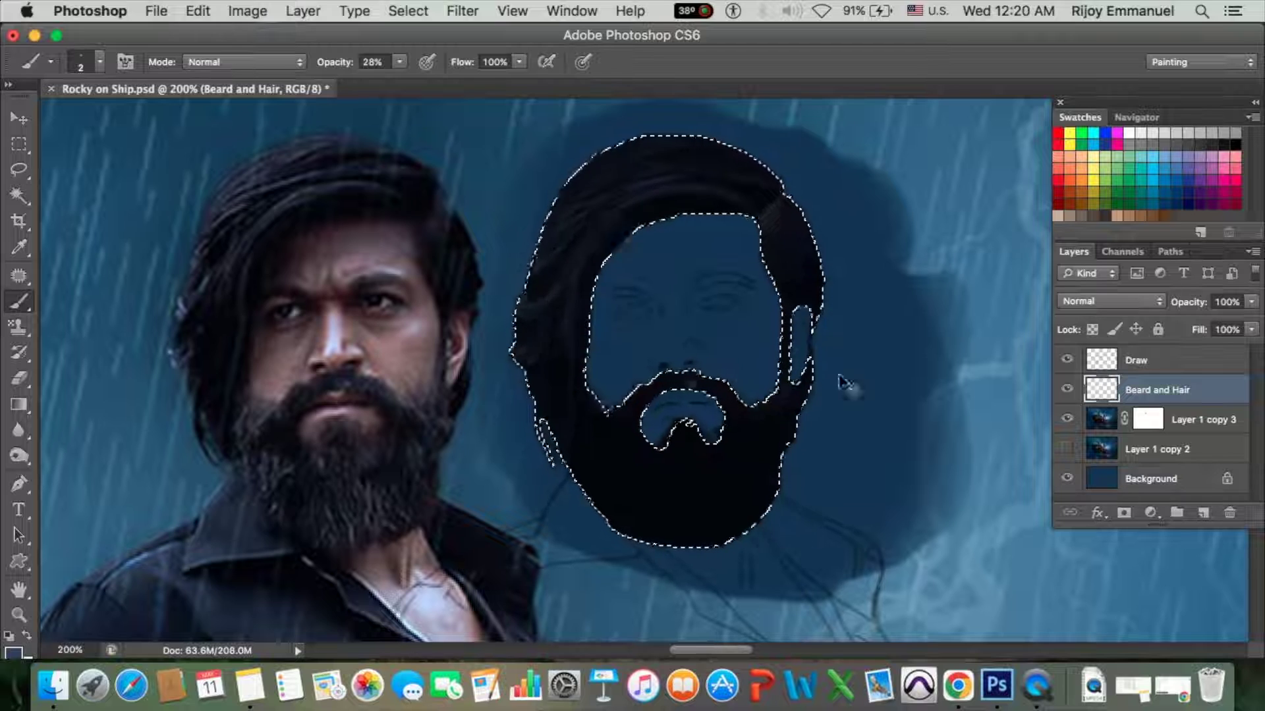
key("9")
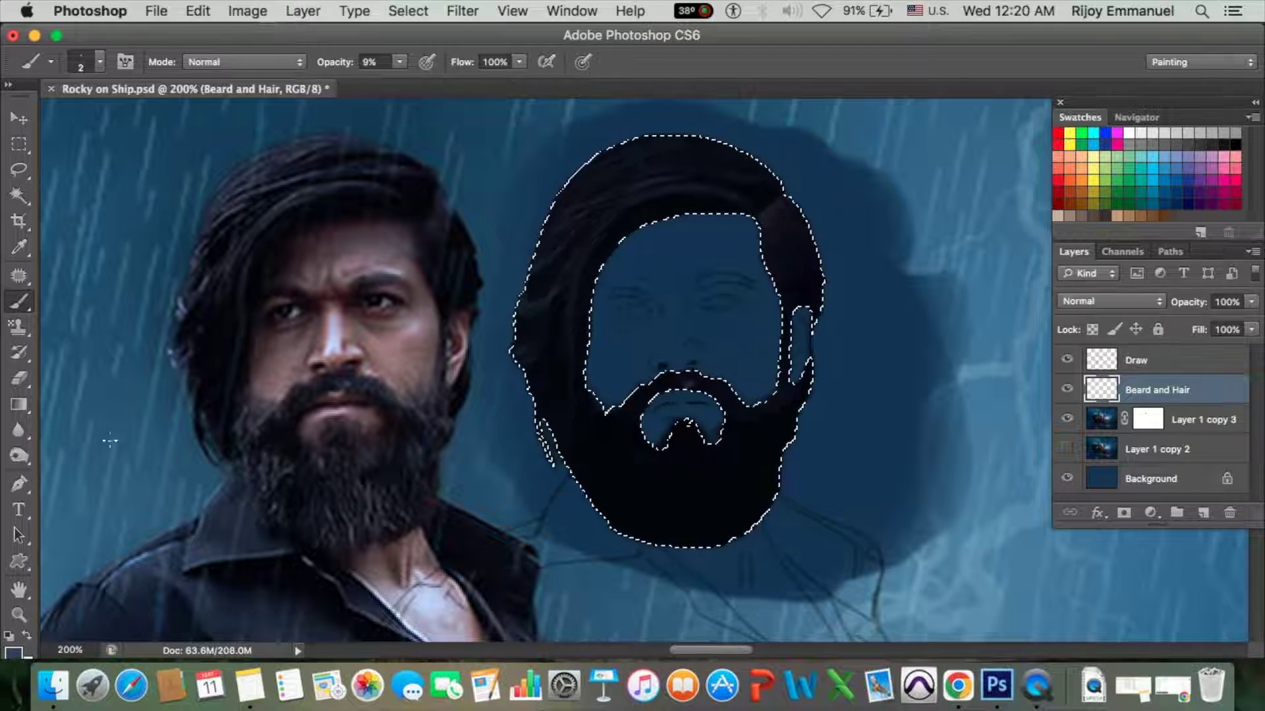
Deselect, pick a lighter highlight colour and set a size-20 brush near 39% opacity.
key("super+d")
left_click(293, 193, "alt")
key("bracketleft")
key("bracketleft")
key("3")
key("7")
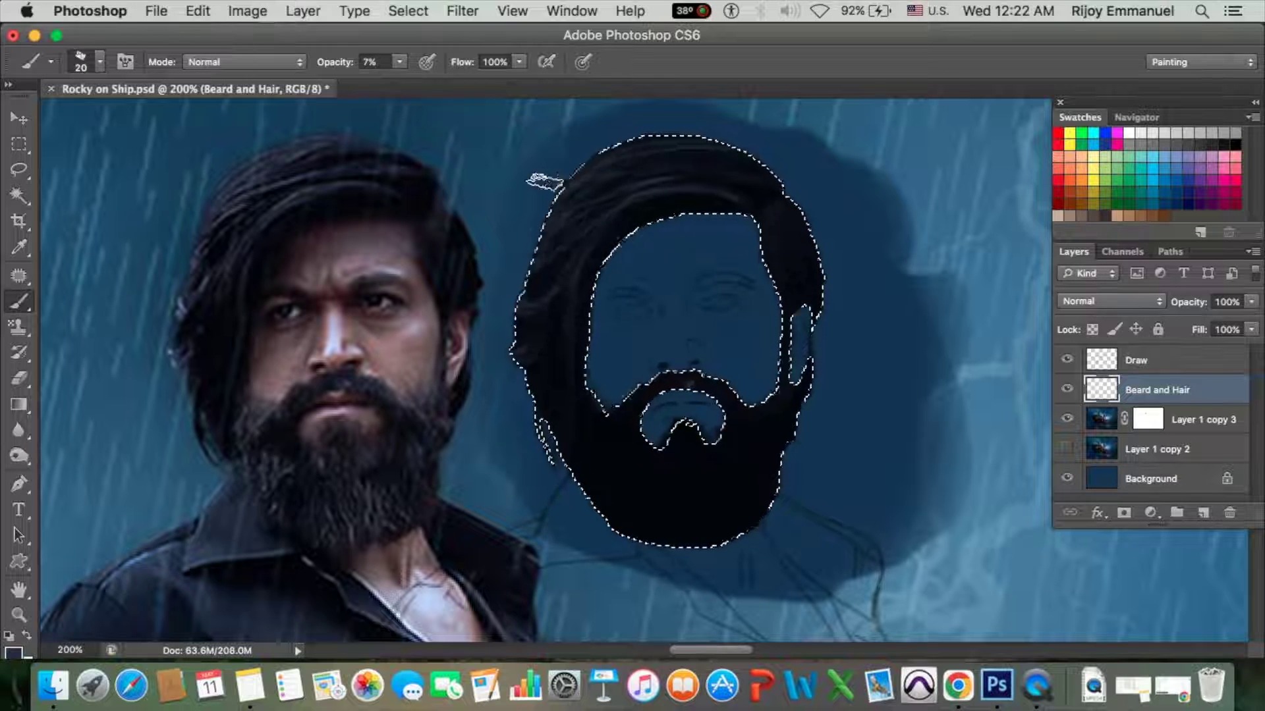
key("bracketright")
key("bracketright")
key("bracketright")
left_click_drag(401, 62, 433, 91)
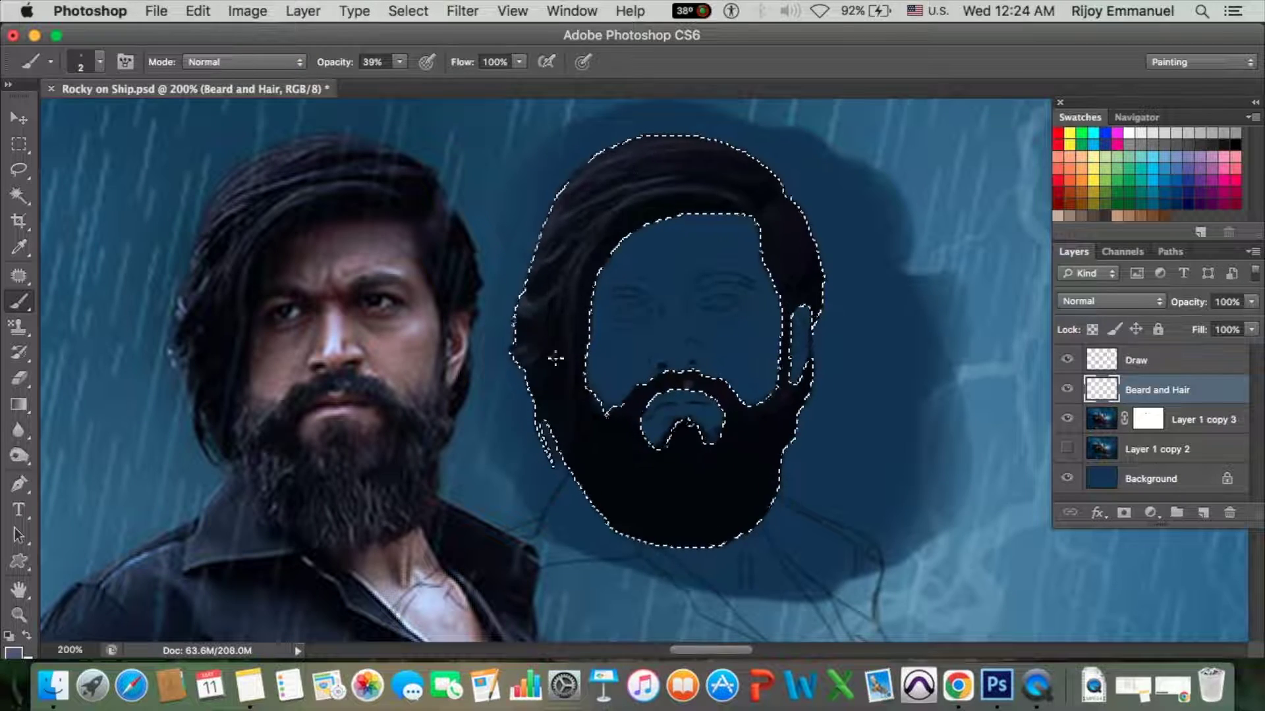
key("super+z")
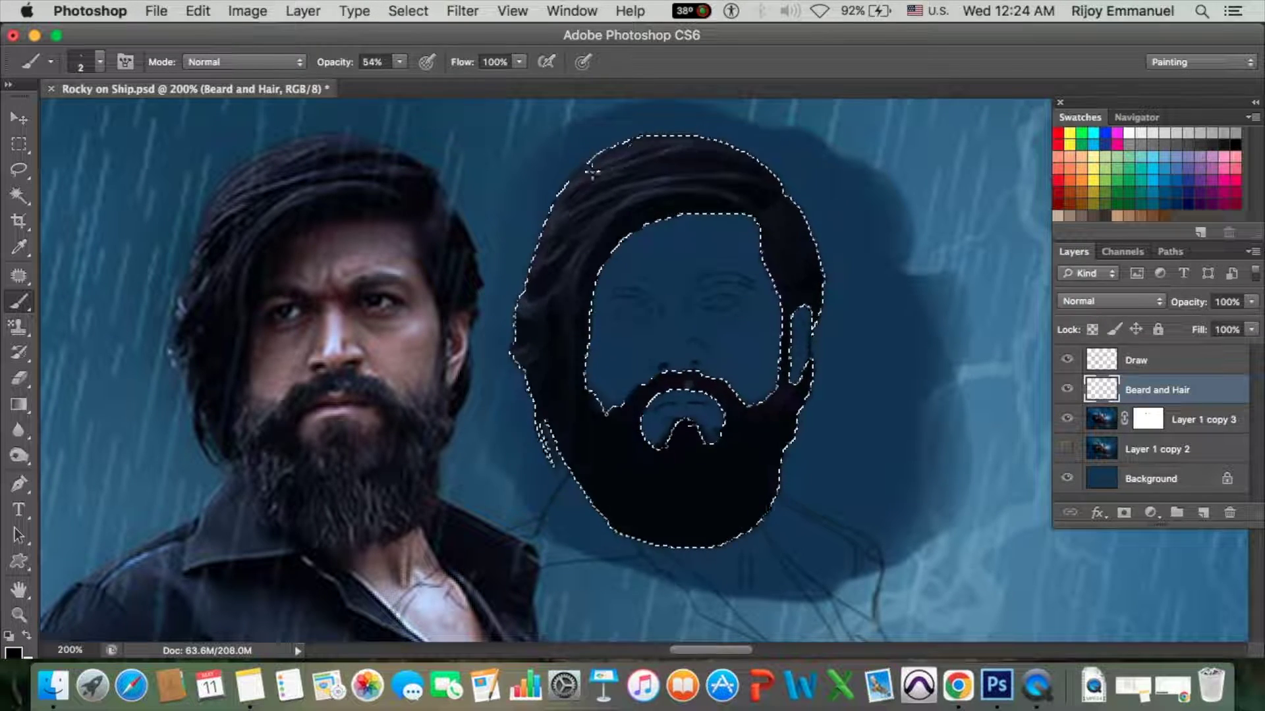
Reload the hair and beard selection and switch to a size-20 textured brush.
key("bracketright")
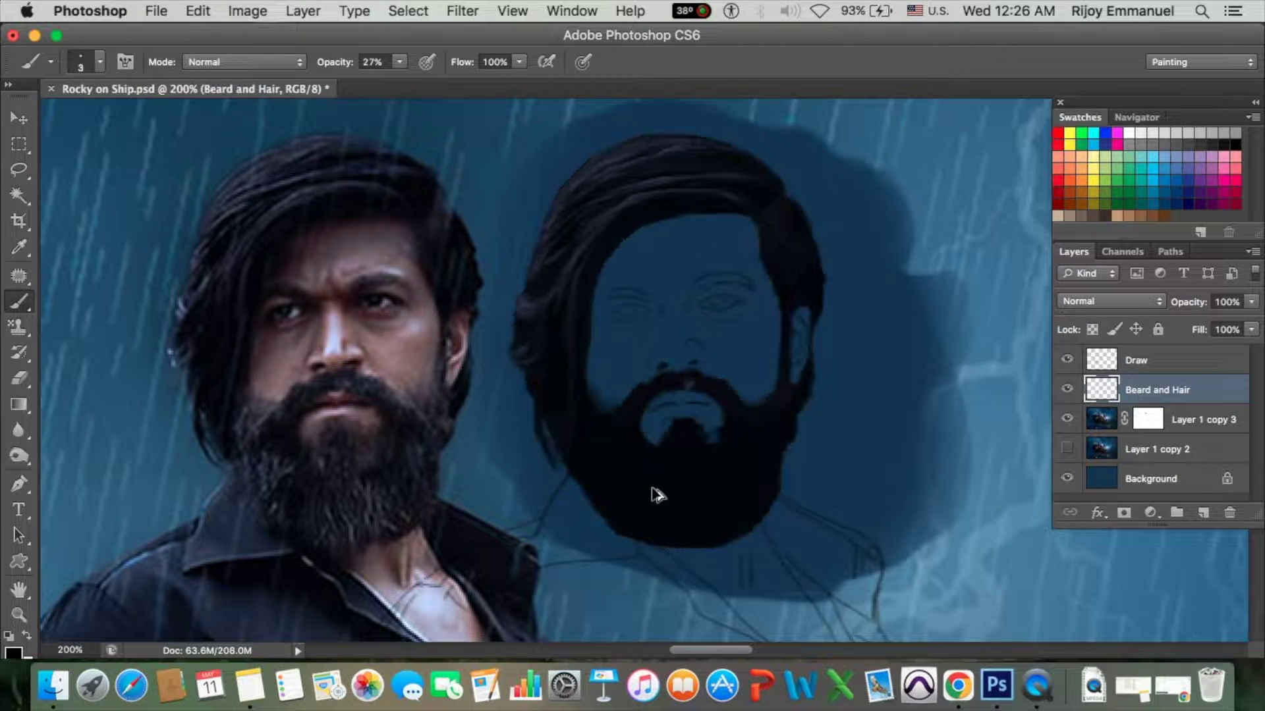
left_click(1100, 386, "super")
key("bracketleft")
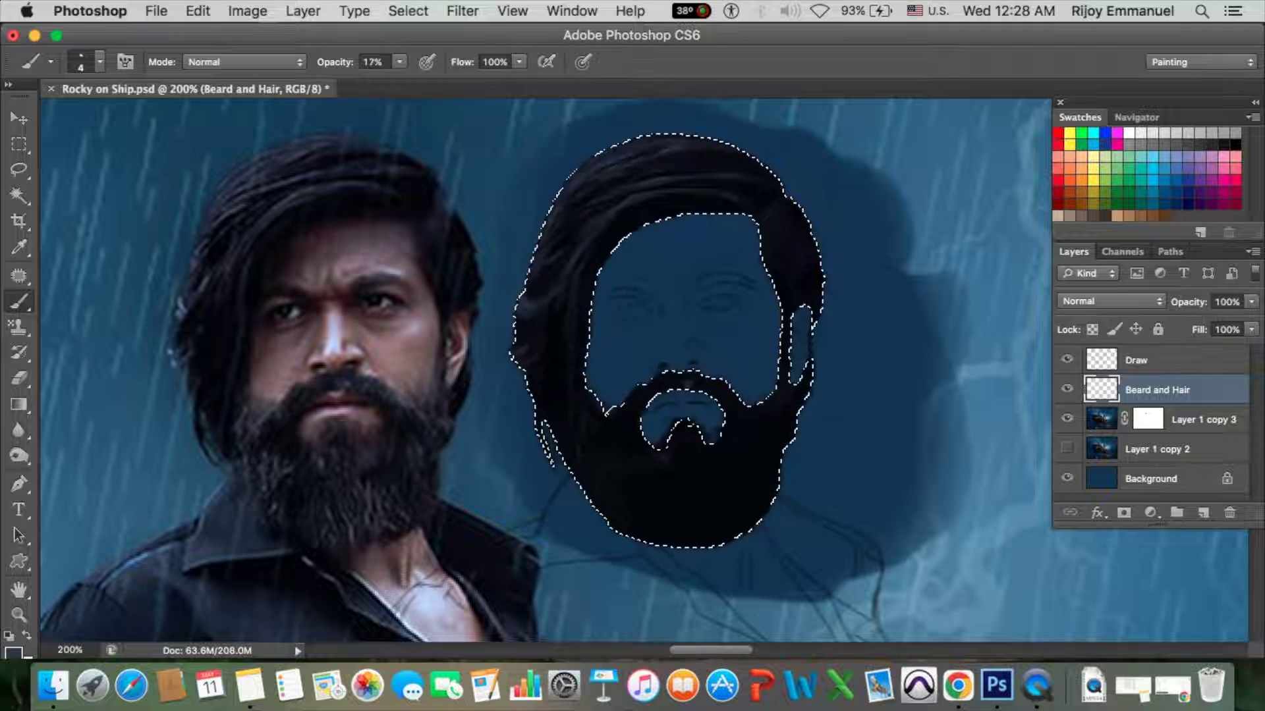
key("period")
Set up a fine, low-opacity textured brush for beard texture.
key("1")
key("7")
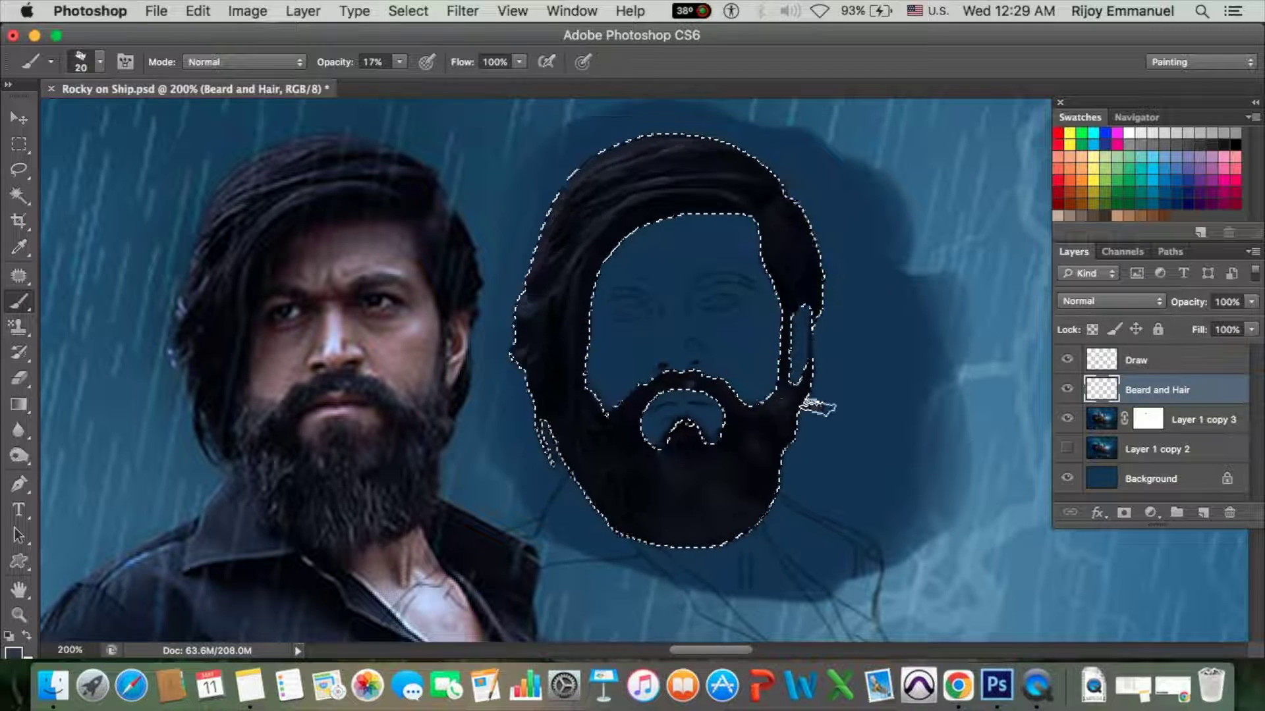
key("bracketleft")
key("3")
key("1")
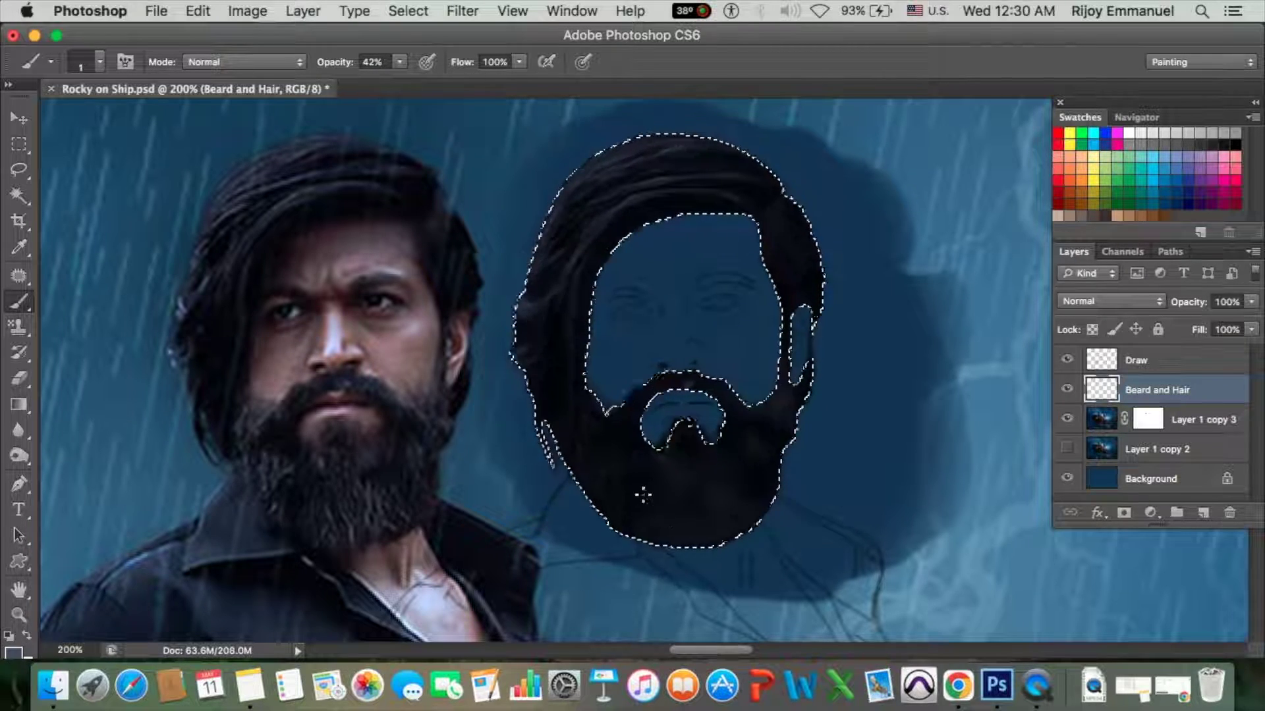
key("bracketleft")
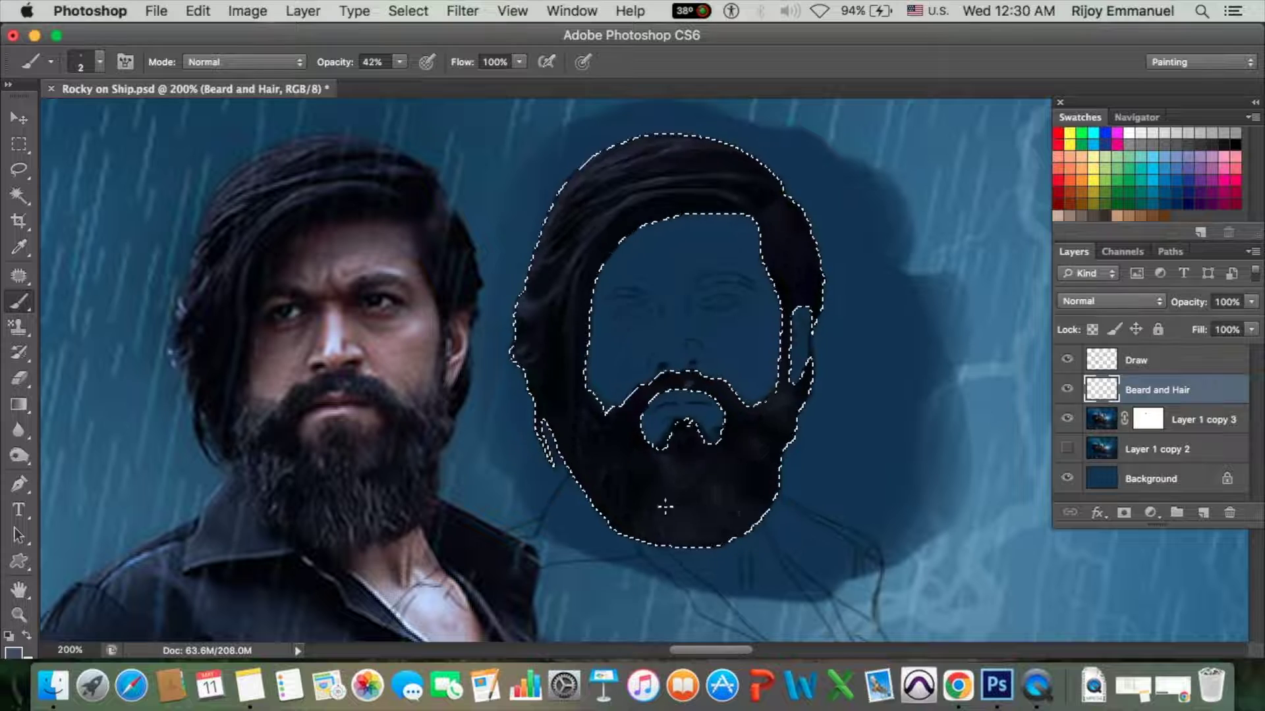
key("bracketleft")
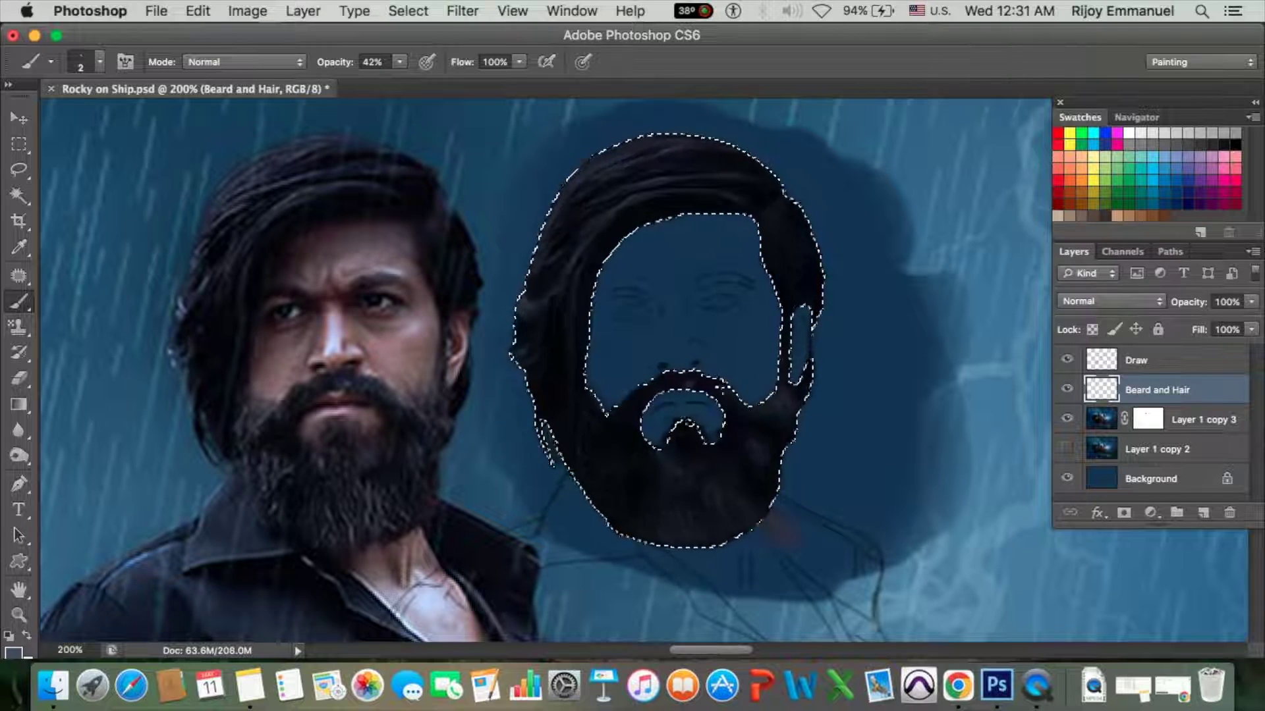
key("bracketleft")
key("bracketleft")
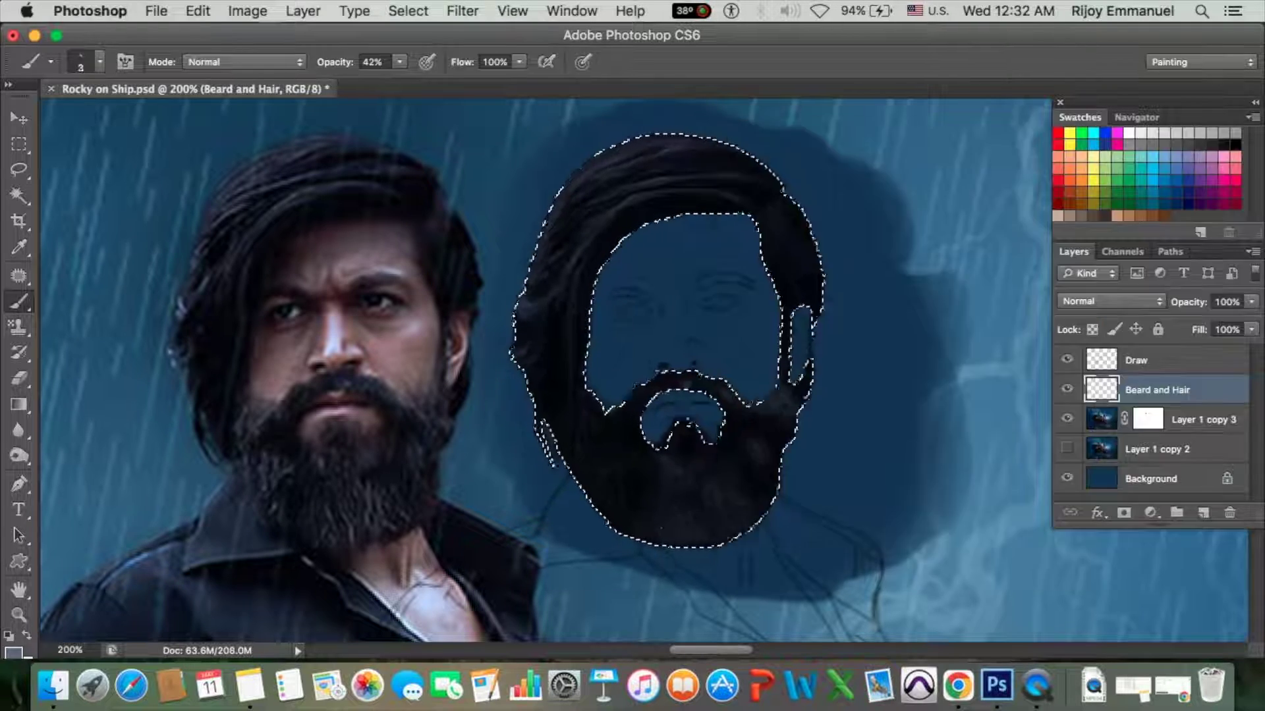
Smooth the notch on the lower-right beard edge and shade the beard's right edge.
left_click_drag(725, 535, 762, 525)
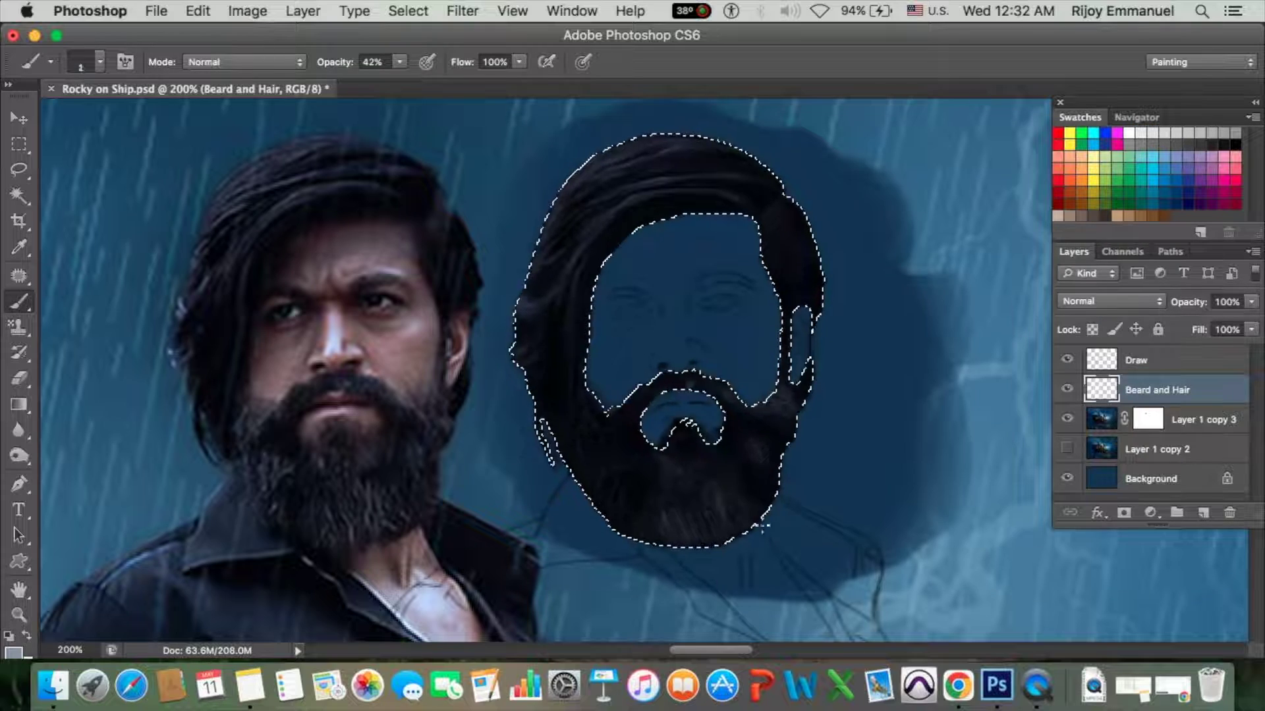
left_click_drag(758, 419, 741, 434)
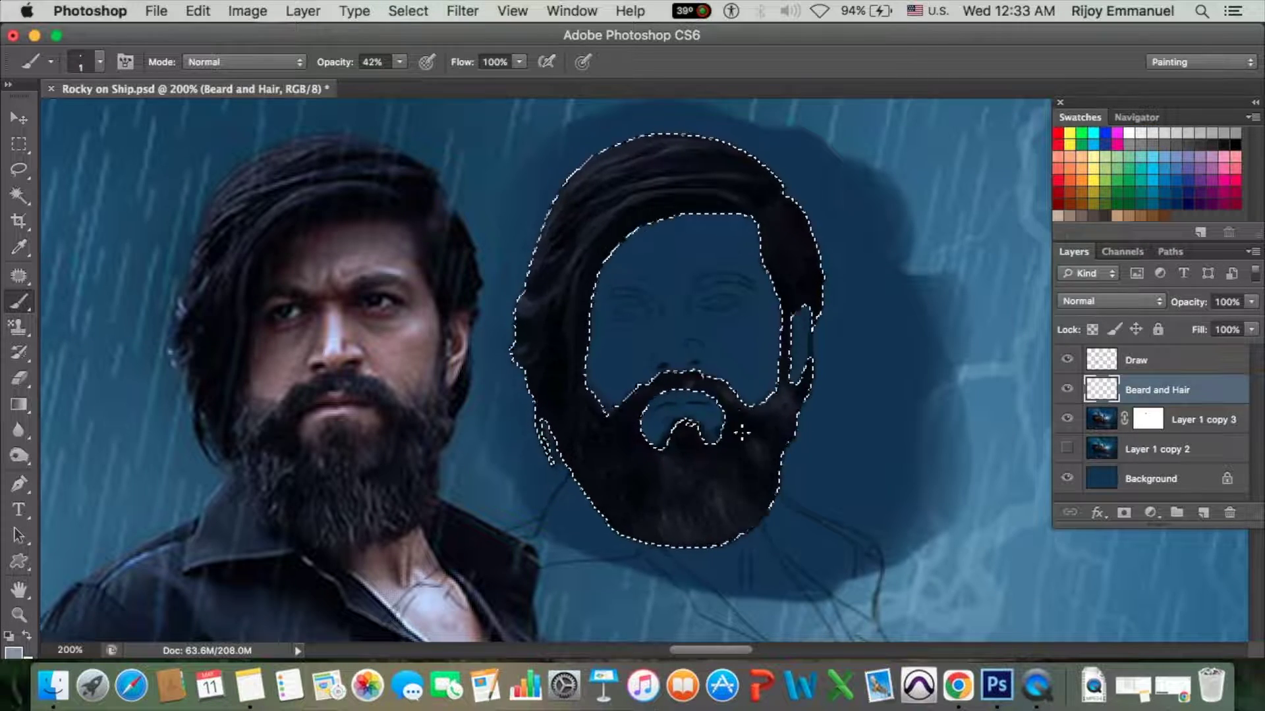
key("ctrl+z")
key("2")
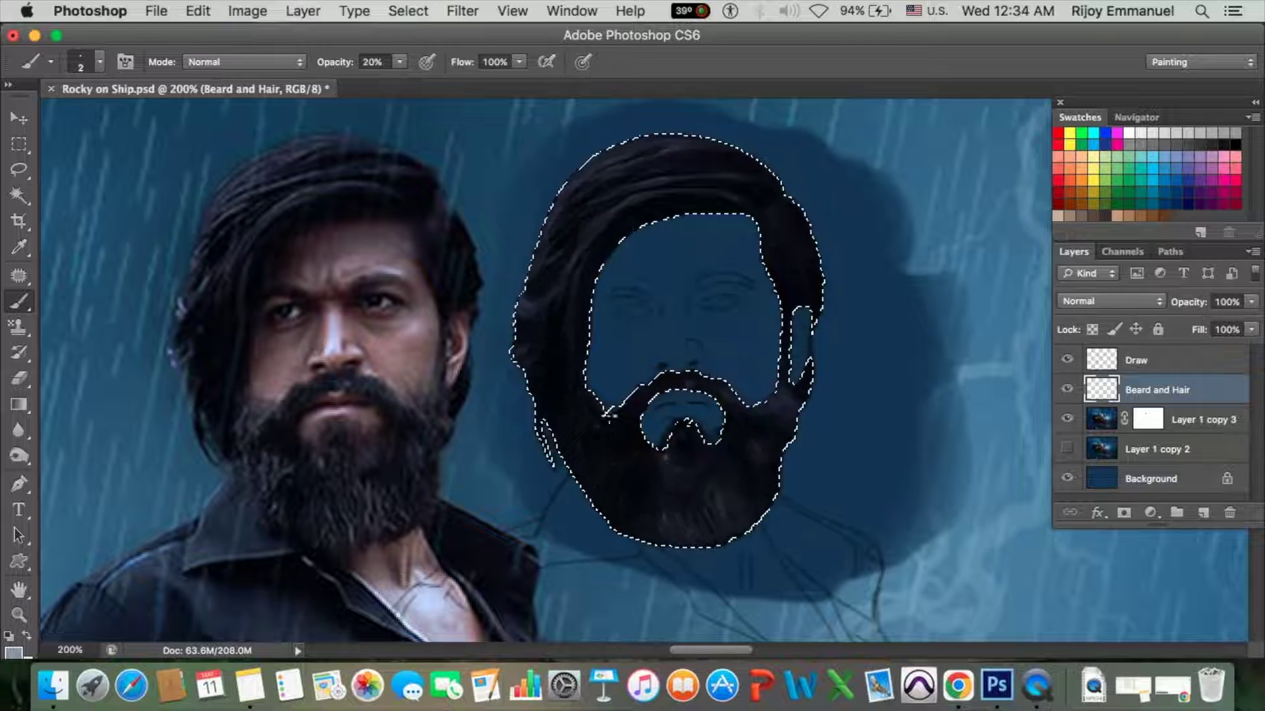
Sample a light colour from the reference face and paint grey strands into the lower beard.
left_click(282, 367, "alt")
left_click(14, 648)
key("Return")
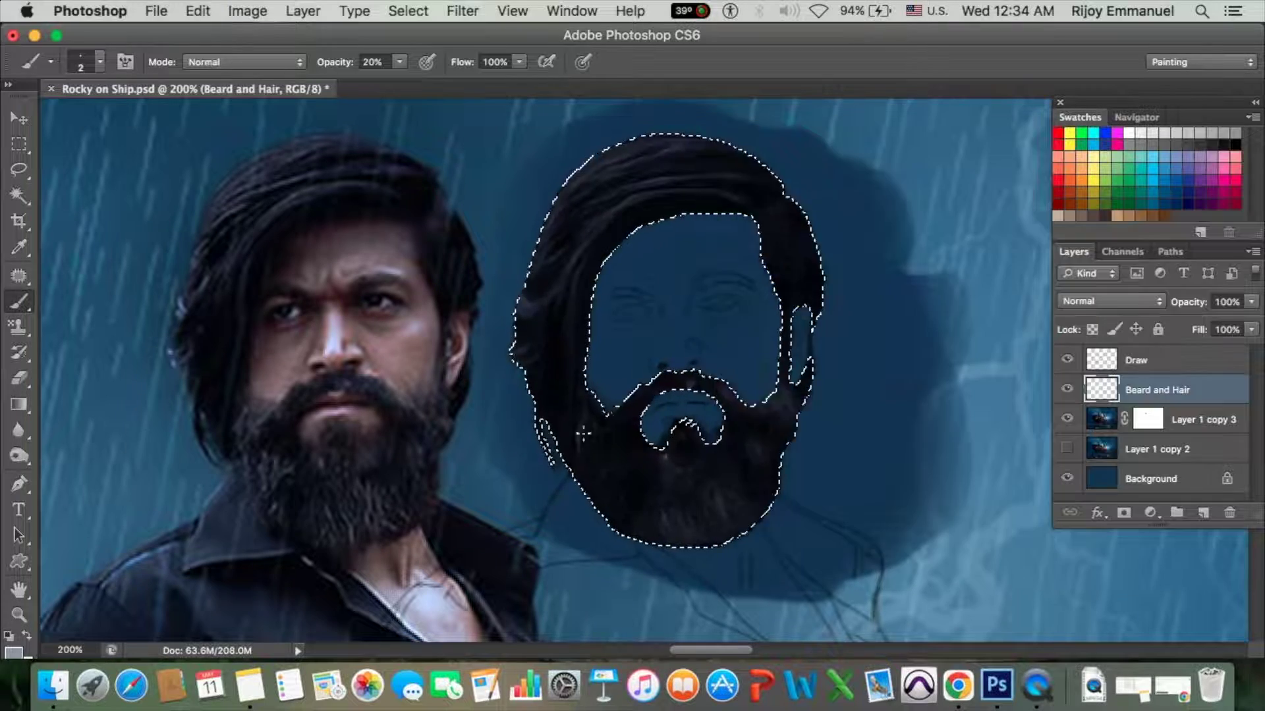
left_click_drag(627, 481, 655, 523)
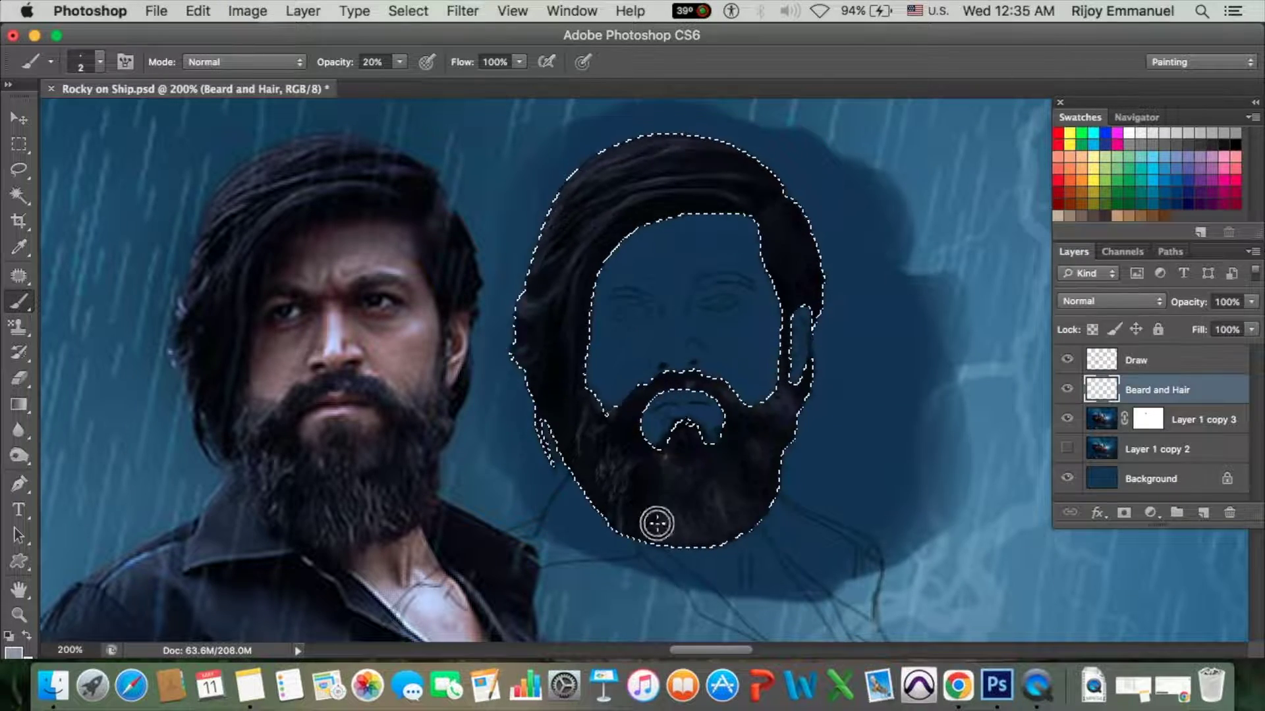
key("3")
key("4")
mouse_move(691, 479)
left_mouse_down()
mouse_move(666, 508)
mouse_move(743, 448)
left_mouse_up()
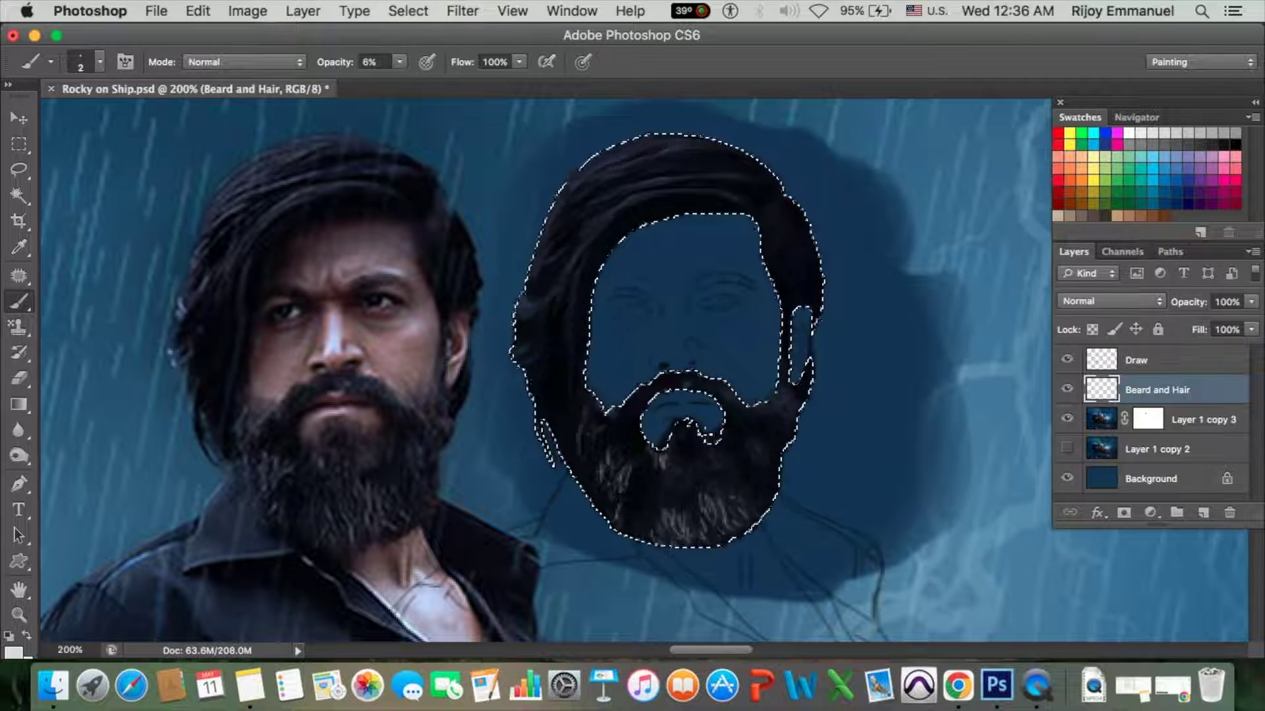
Switch to black with a textured brush and darken the right sideburn area.
key("x")
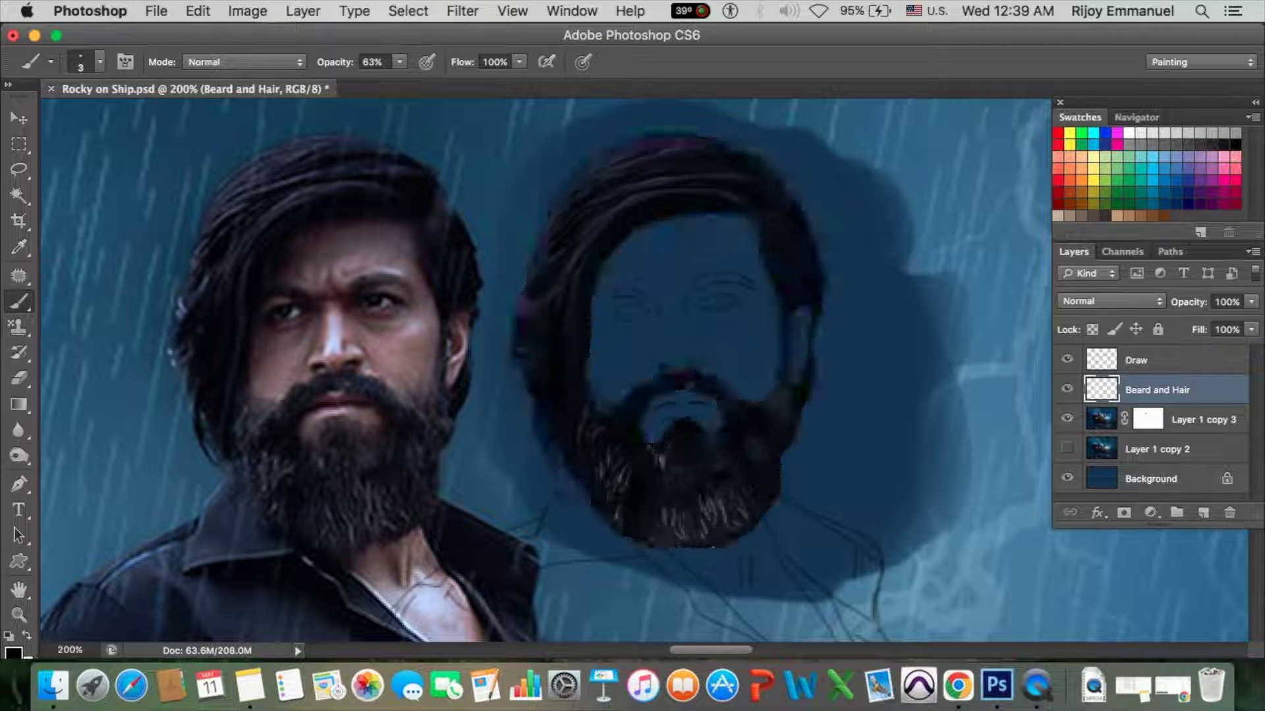
key("period")
key("0")
key("9")
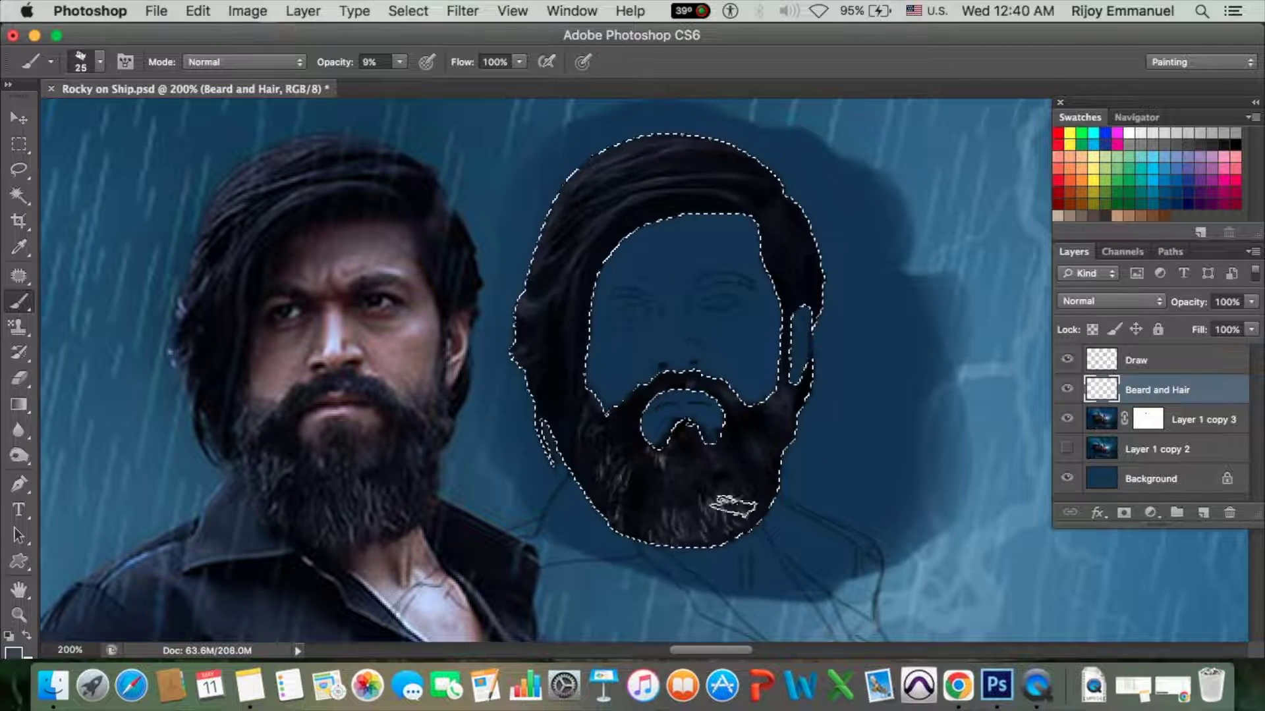
key("1")
key("1")
key("bracketleft")
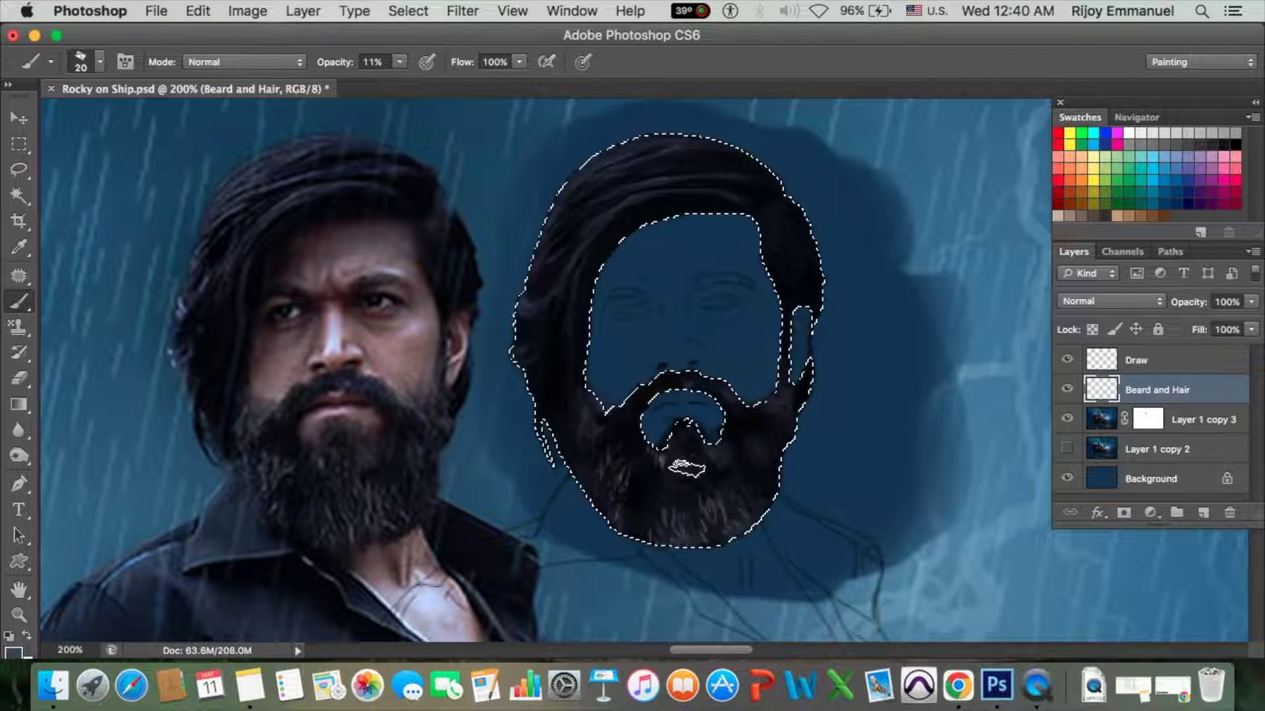
key("comma")
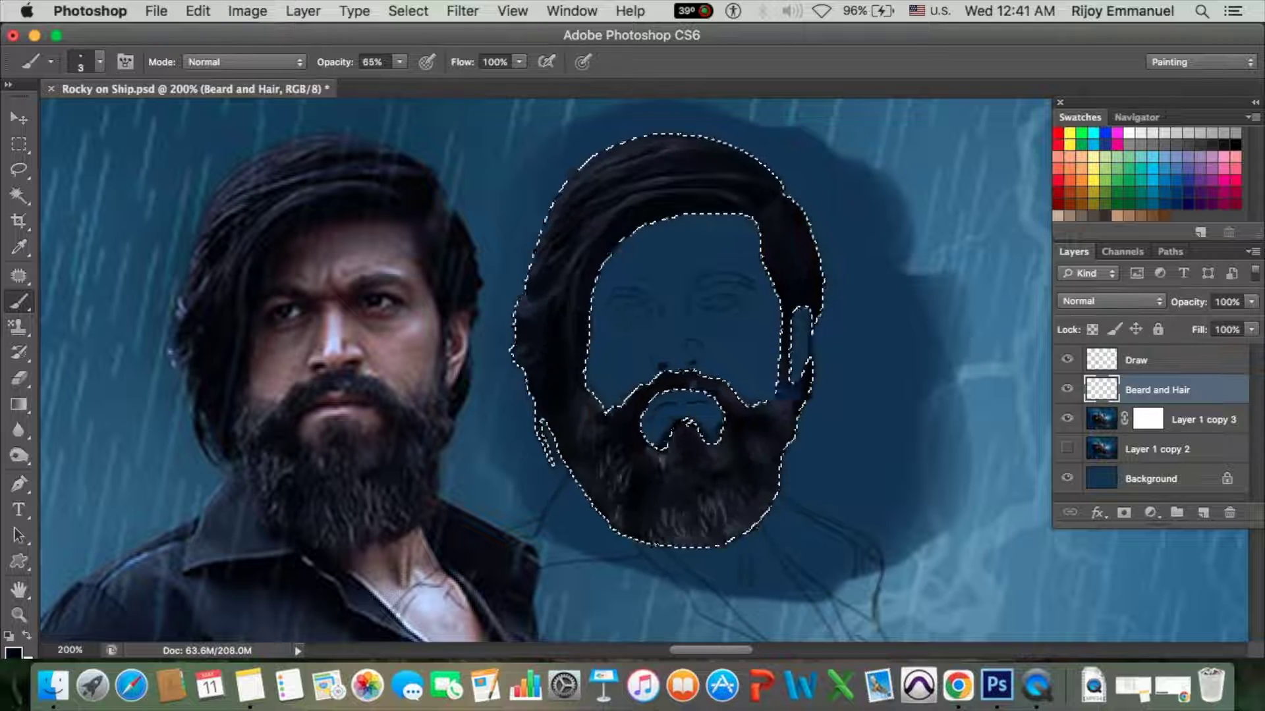
left_click_drag(807, 369, 794, 409)
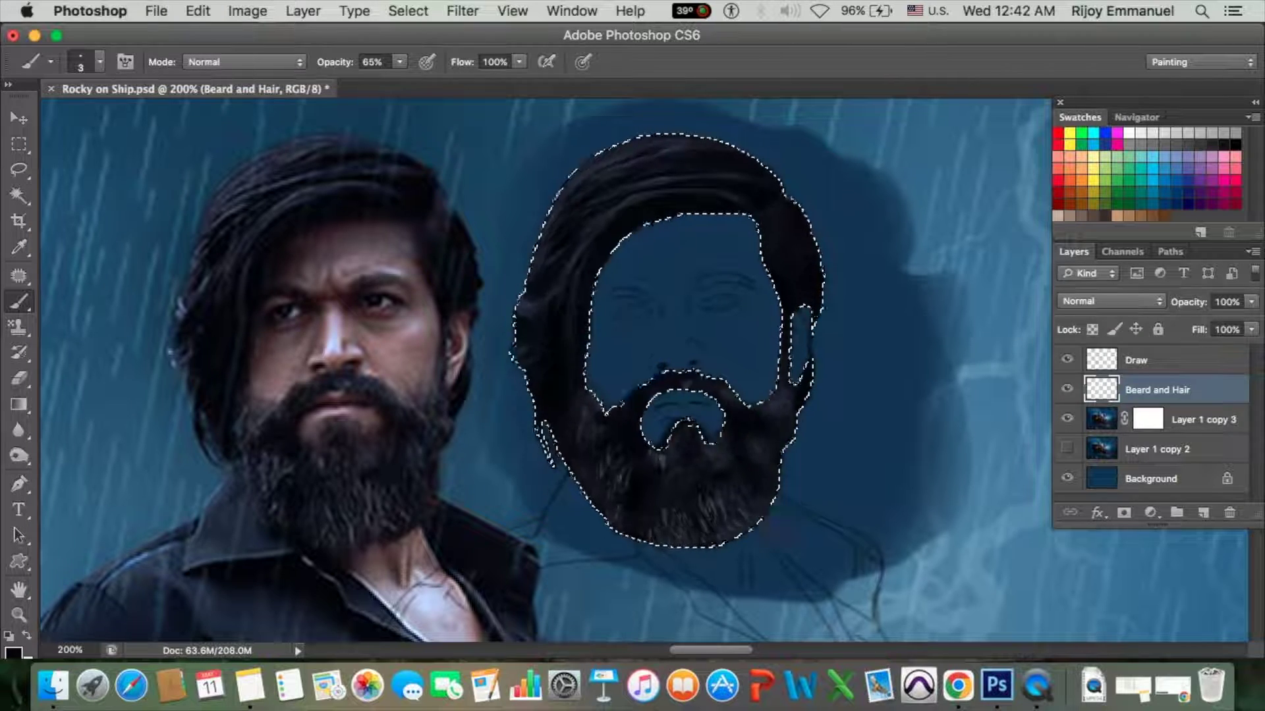
Raise the brush opacity to 87% and paint fine hair strokes down the beard.
key("bracketleft")
key("2")
key("8")
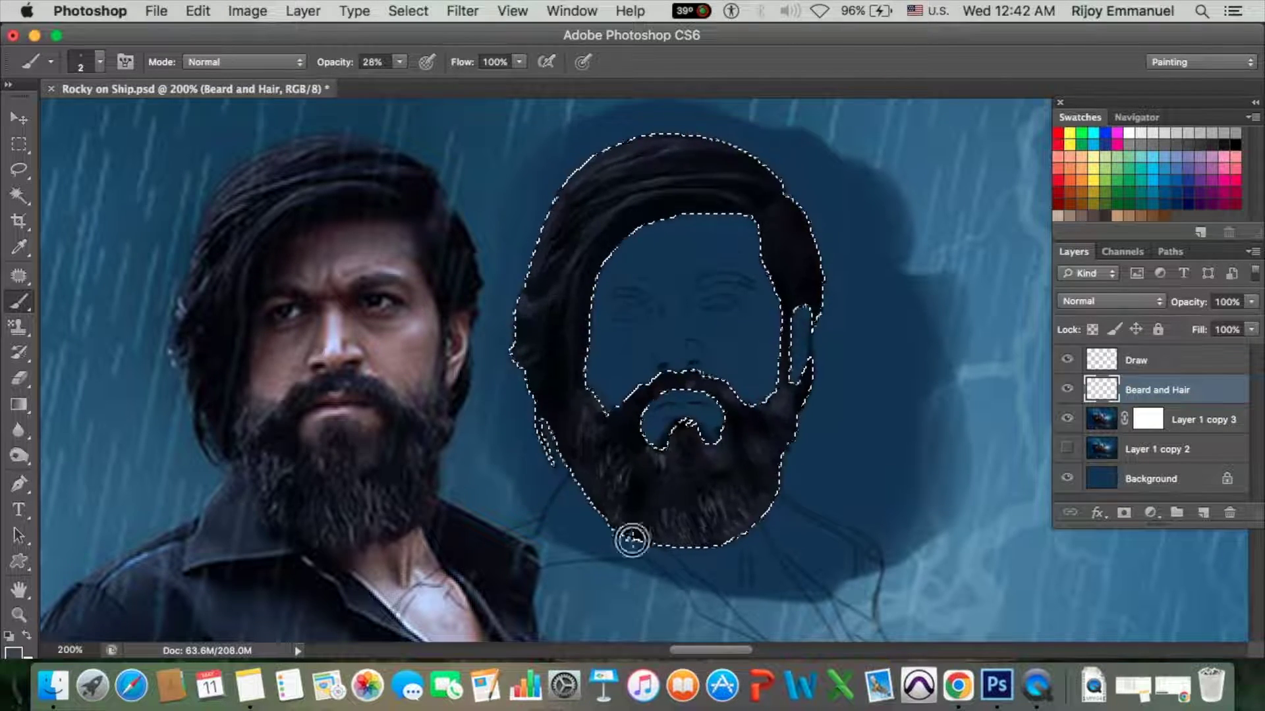
key("bracketright")
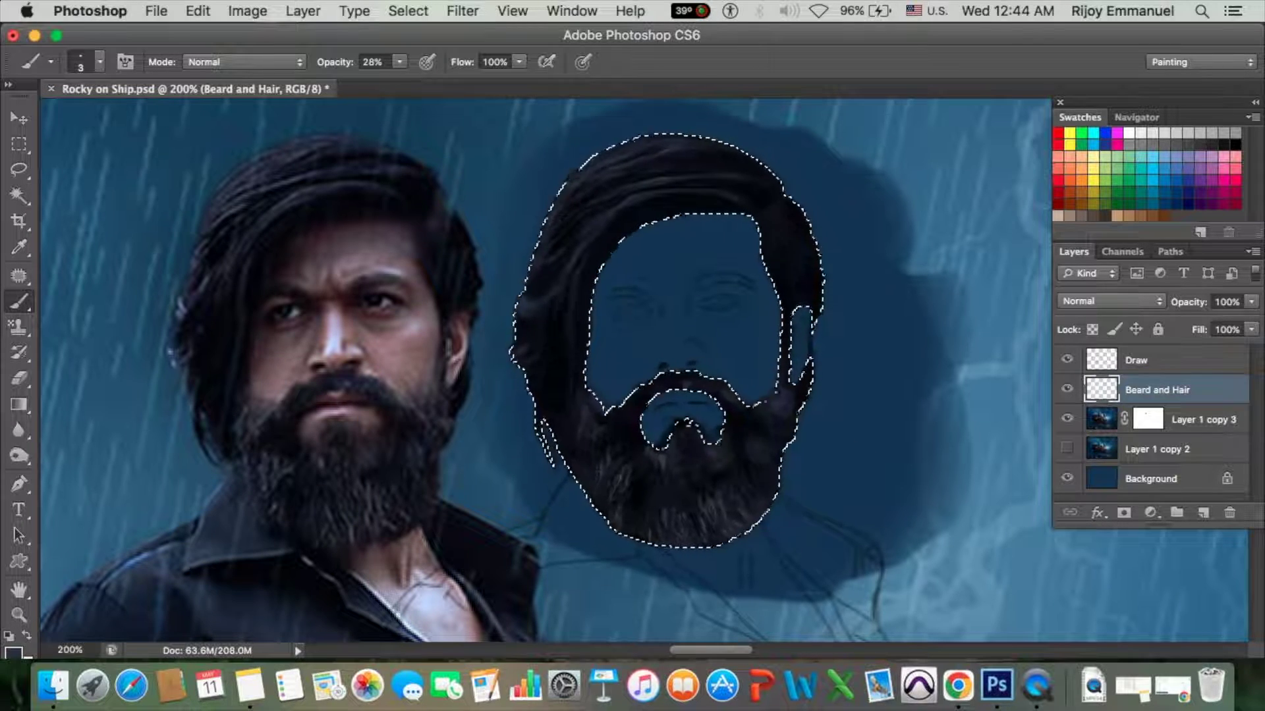
key("bracketright")
key("6")
key("7")
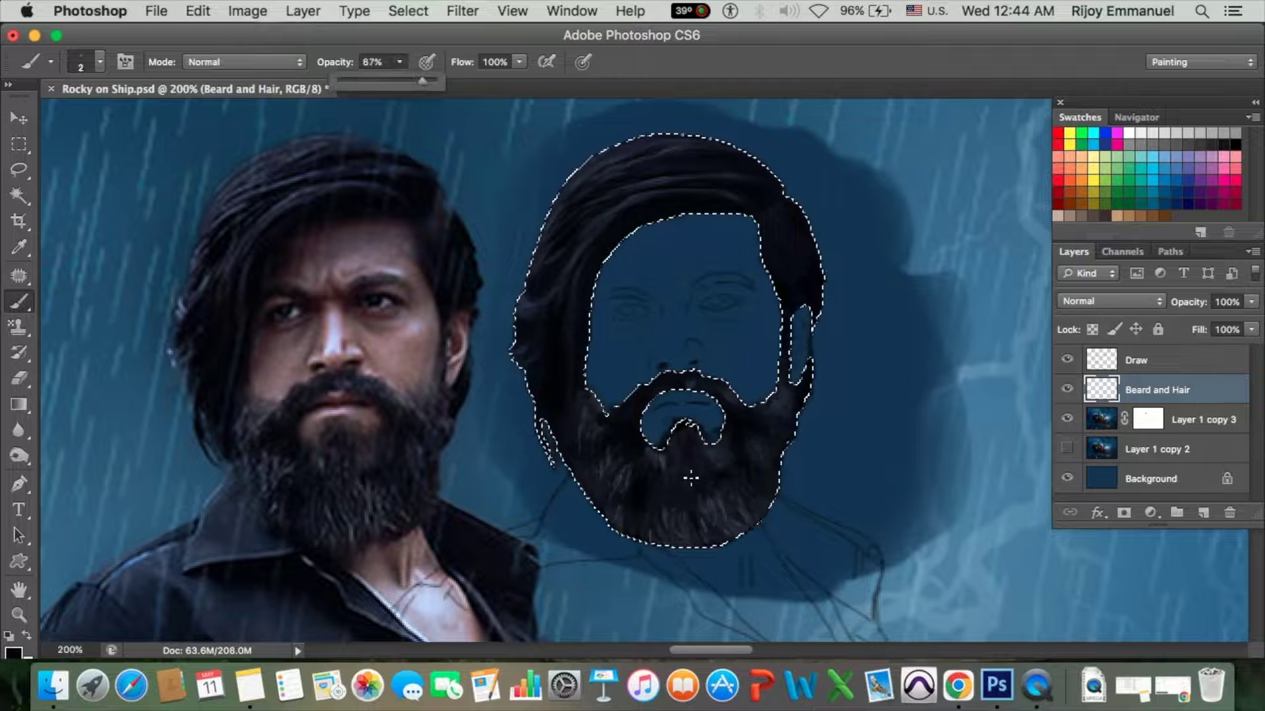
key("8")
key("7")
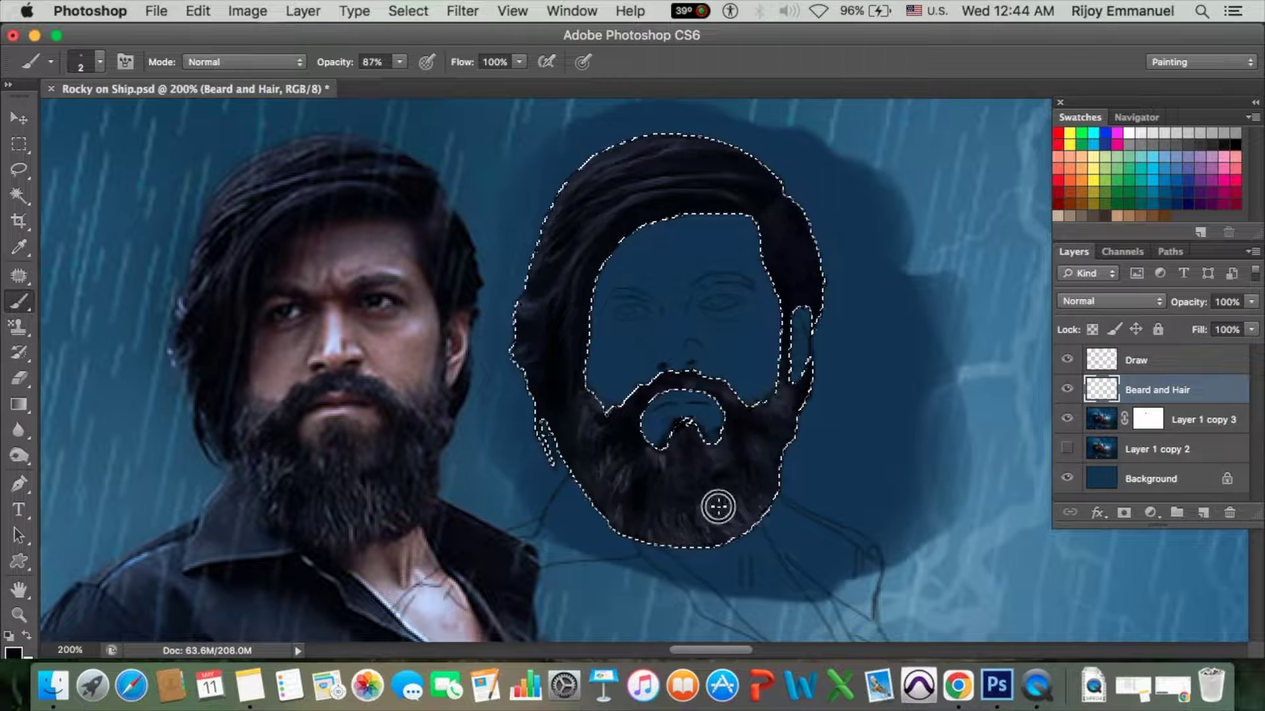
left_click_drag(718, 507, 739, 520)
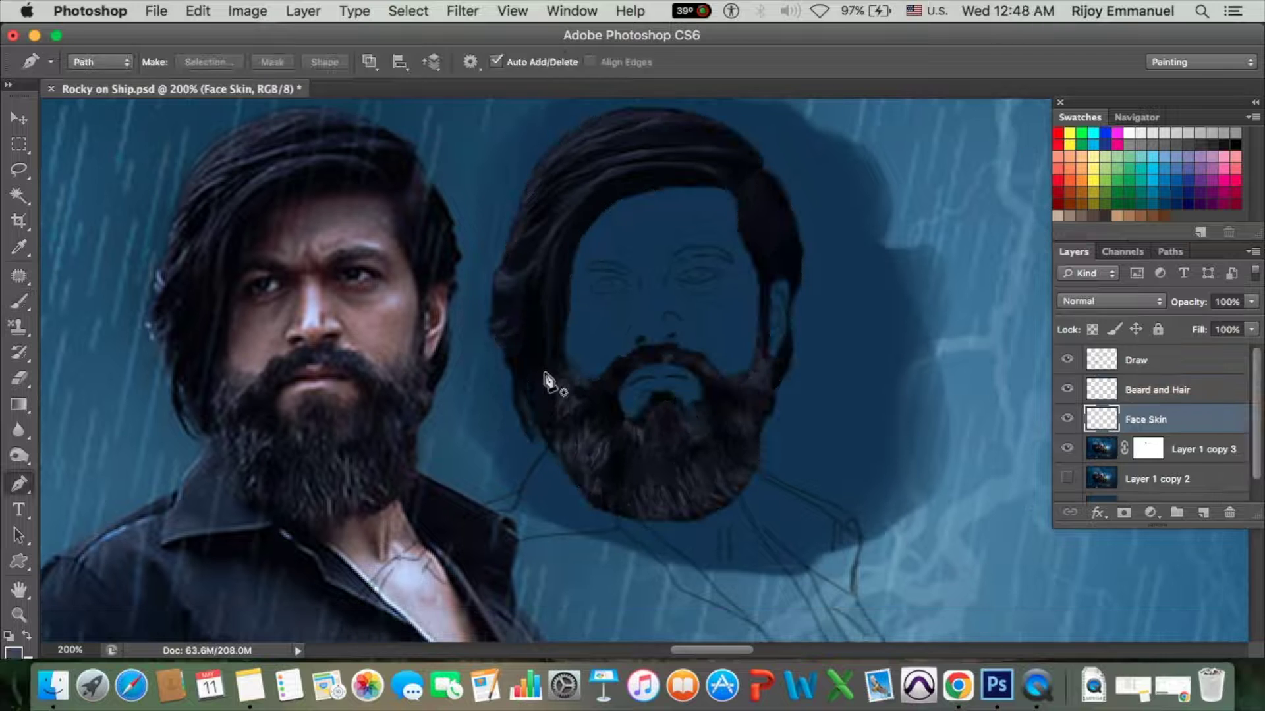
Trace the face outline with the Pen tool along the hairline and down the right side.
left_click(543, 360)
left_click(543, 278)
left_click(558, 210)
left_click(614, 160)
left_click(663, 153)
left_click(721, 160)
mouse_move(723, 162)
left_mouse_down()
mouse_move(791, 254)
mouse_move(795, 301)
left_mouse_up()
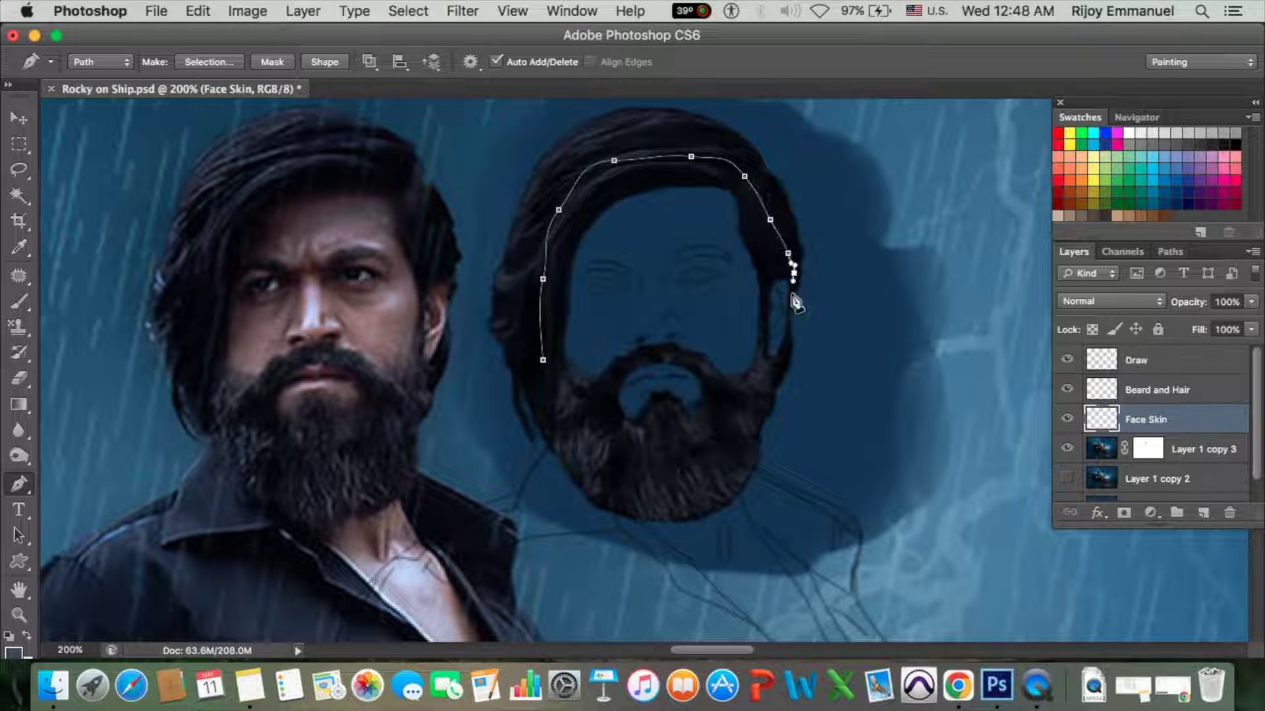
key("ctrl+plus")
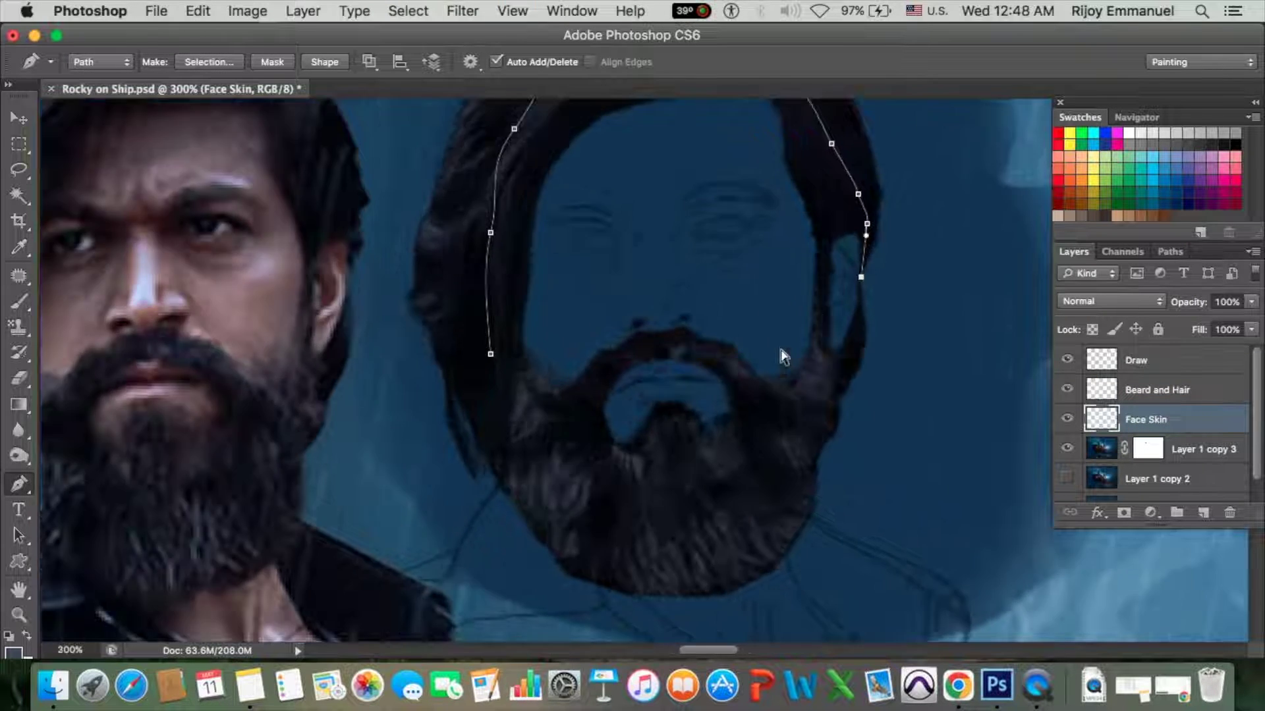
Continue the outline around the right jaw and chin, close it, and make it a selection.
left_click_drag(857, 324, 859, 346)
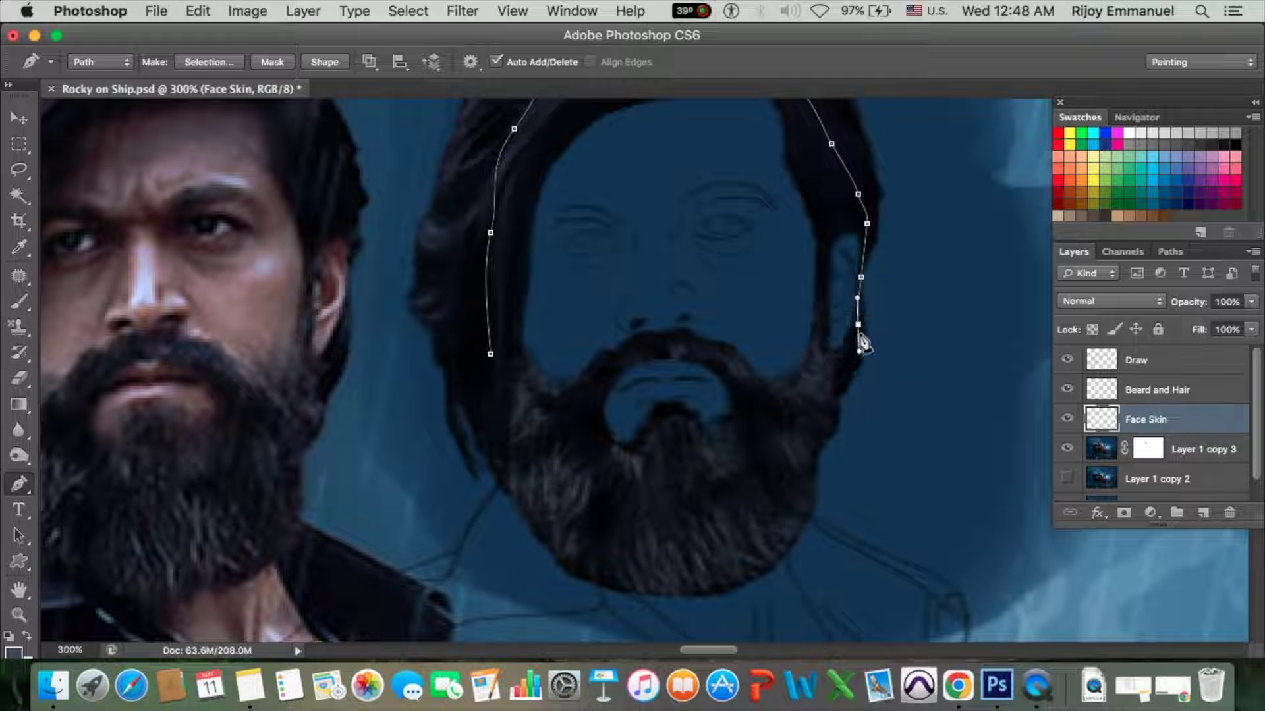
left_click(843, 359)
left_click(802, 419)
left_click_drag(718, 502, 755, 494)
left_click_drag(603, 508, 511, 410)
left_click(491, 356)
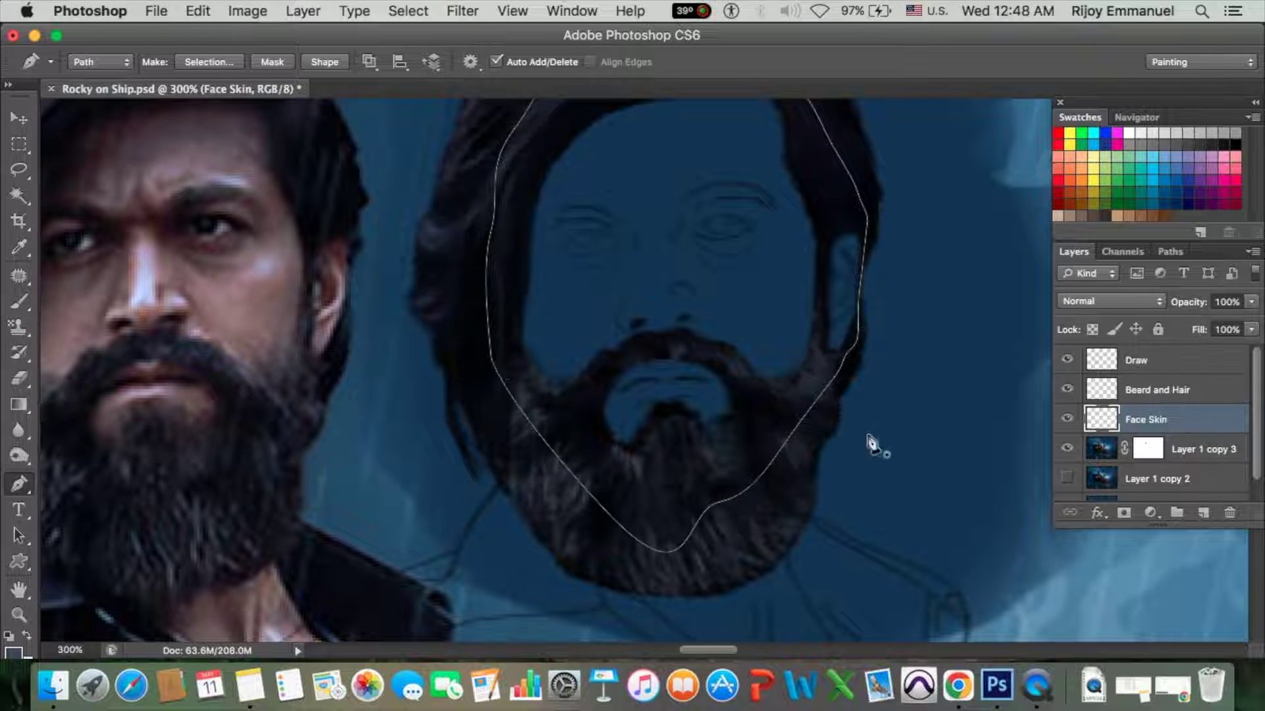
key("ctrl+Return")
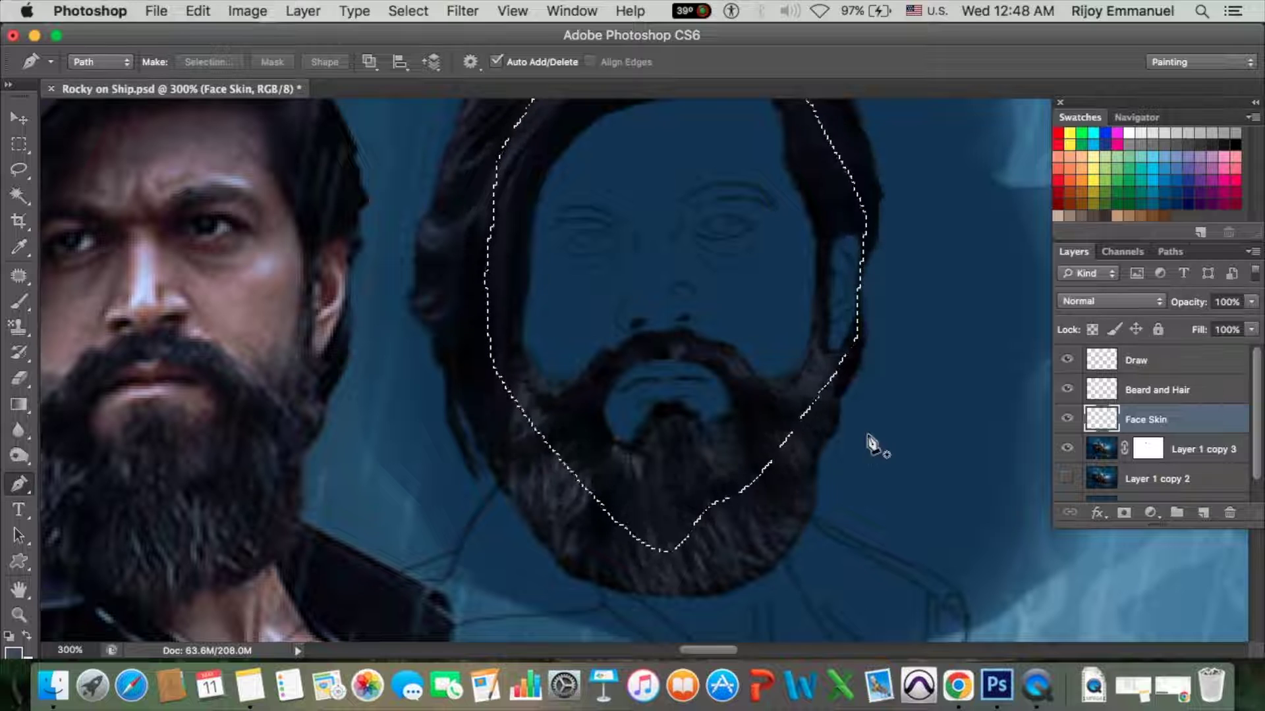
Fill the face selection with a skin tone sampled from the reference photo, then deselect.
key("b")
left_click(237, 302, "alt")
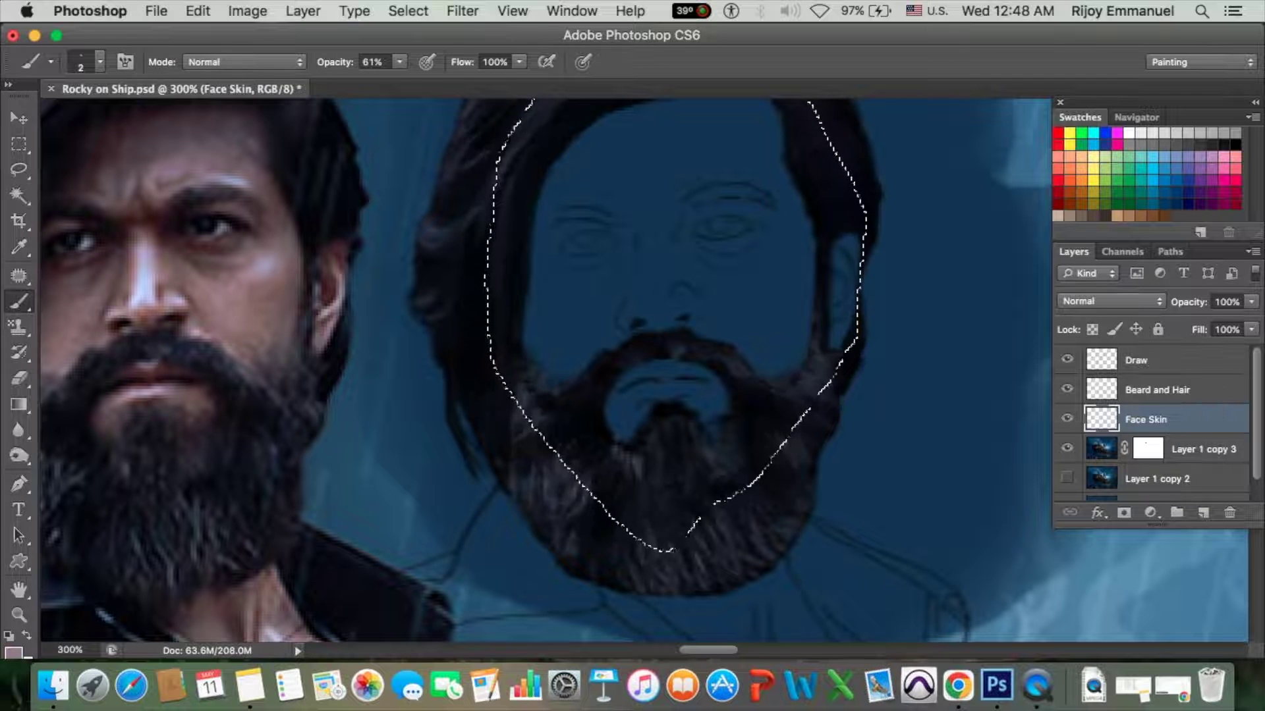
key("alt+BackSpace")
key("ctrl+d")
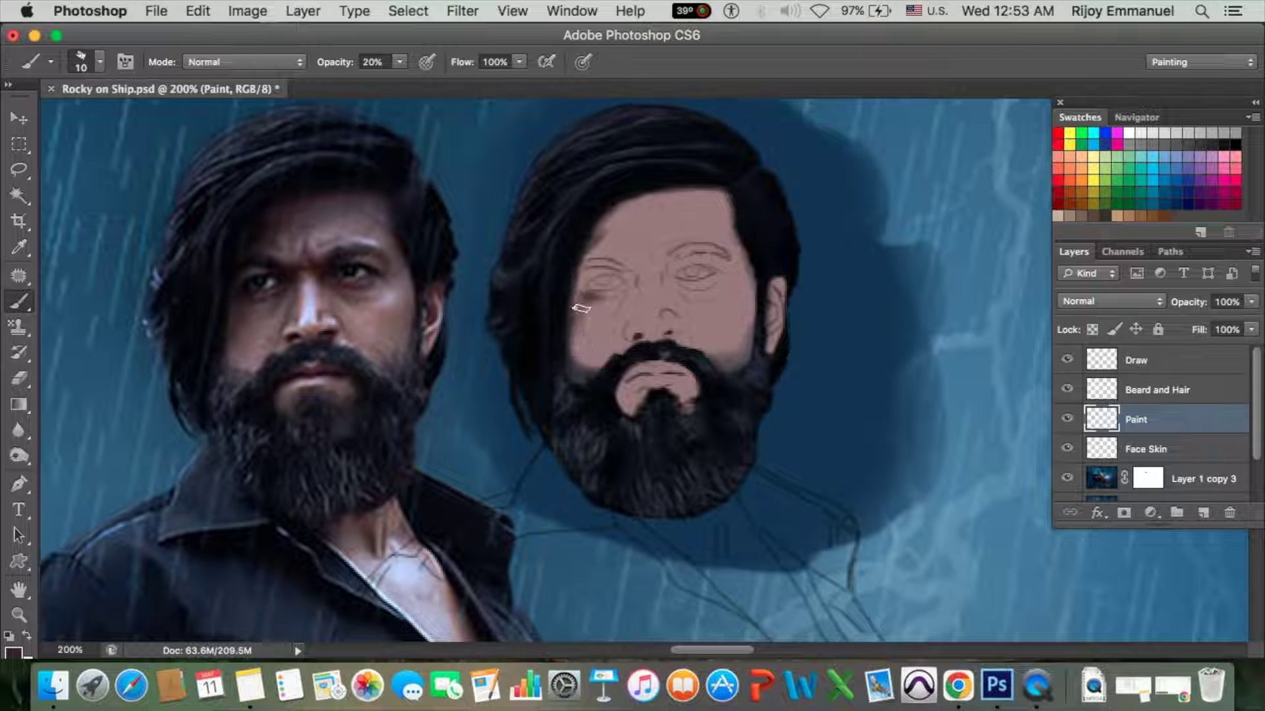
Shade the left forehead and temple darker and add a new layer under Paint.
mouse_move(586, 304)
left_mouse_down()
mouse_move(601, 237)
mouse_move(674, 195)
mouse_move(590, 223)
mouse_move(619, 203)
left_mouse_up()
key("bracketleft")
key("bracketleft")
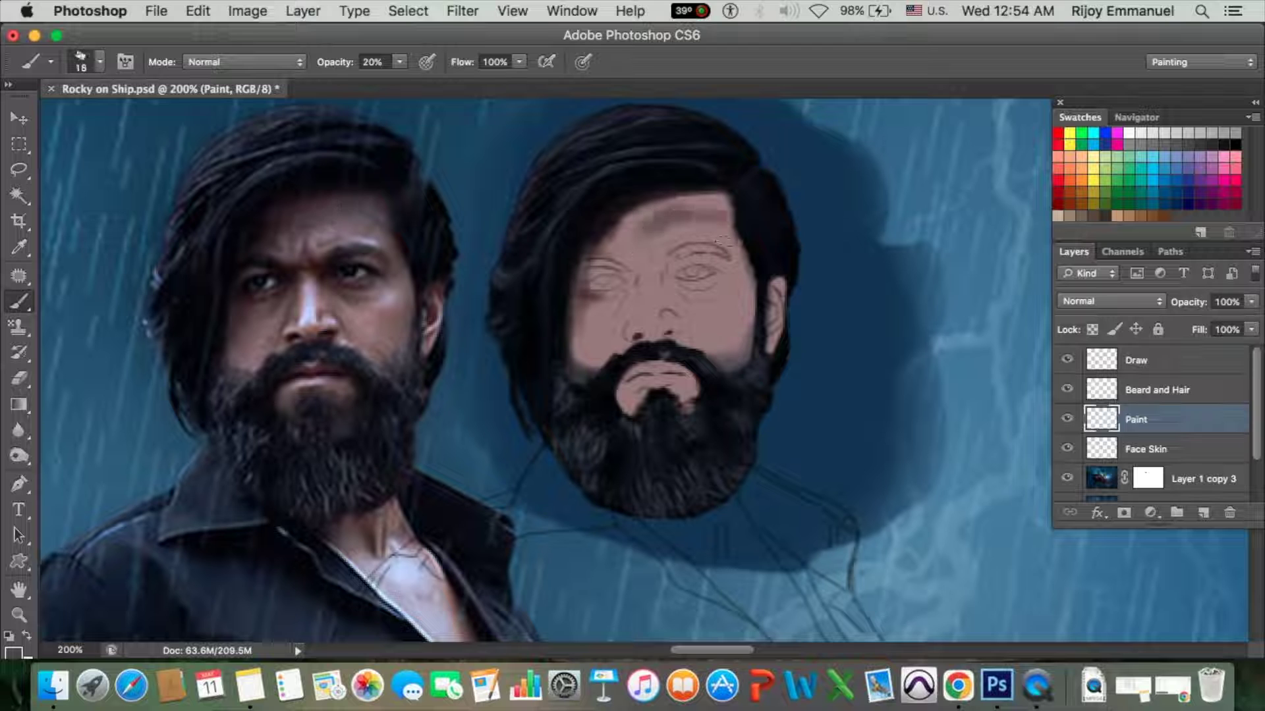
key("ctrl+shift+alt+n")
key("ctrl+bracketleft")
key("bracketright")
key("bracketright")
key("bracketright")
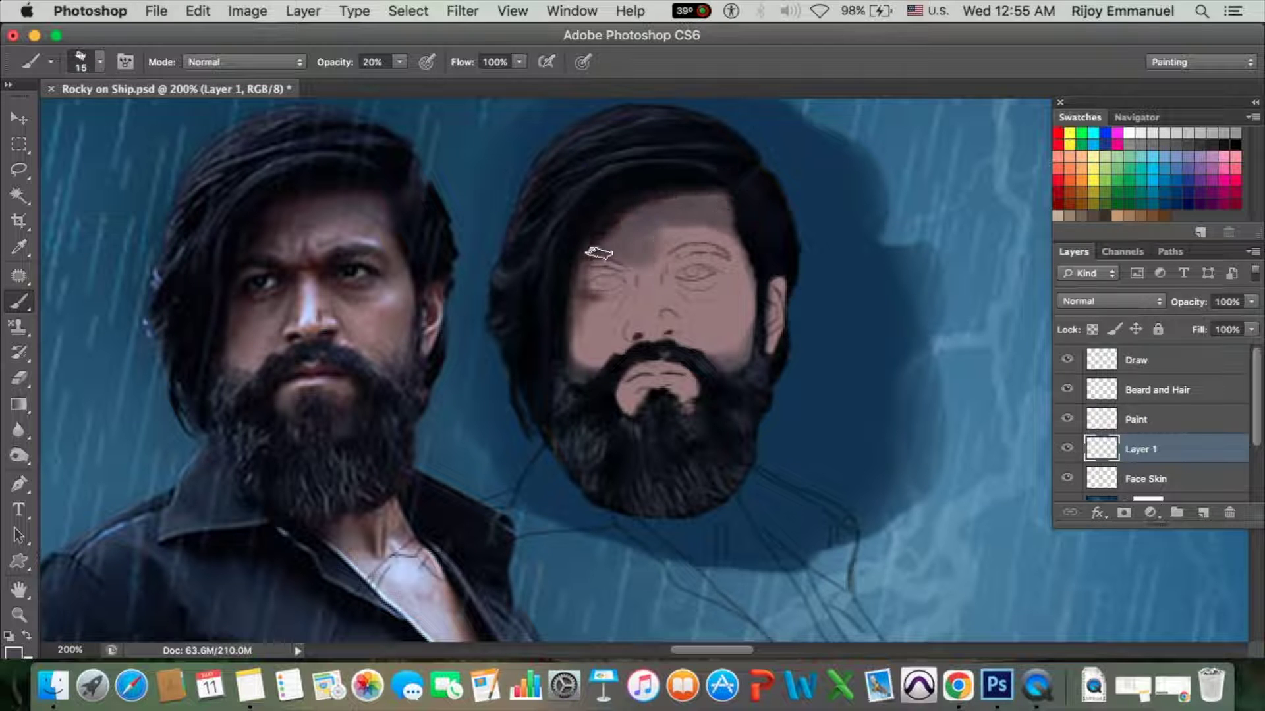
Return to the Paint layer with a softer, 16%-opacity brush and add faint forehead shading.
double_click(1158, 448)
key("Return")
key("alt+bracketright")
key("bracketleft")
key("bracketleft")
key("bracketleft")
key("1")
key("6")
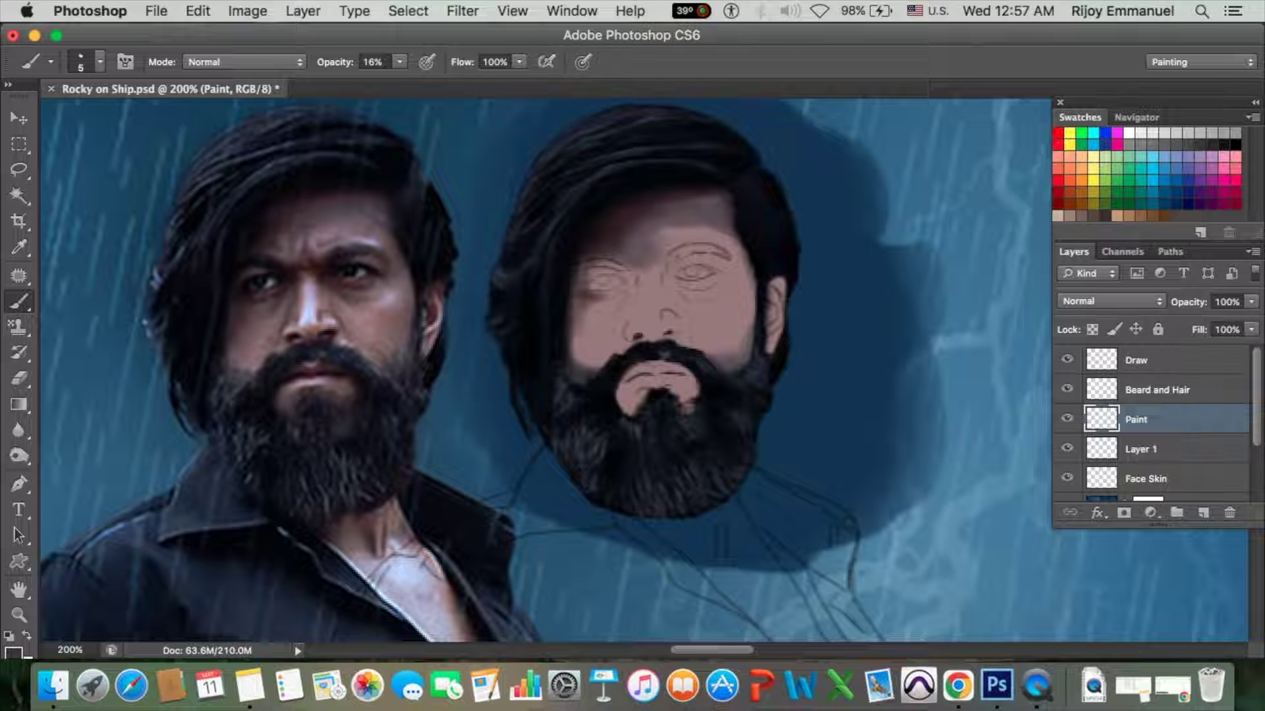
key("bracketleft")
key("bracketleft")
mouse_move(642, 256)
left_mouse_down()
mouse_move(655, 266)
mouse_move(632, 249)
left_mouse_up()
Paint broader forehead shading on Layer 1, then go back to the Paint layer.
left_click(1146, 449)
key("bracketright")
key("bracketright")
key("bracketright")
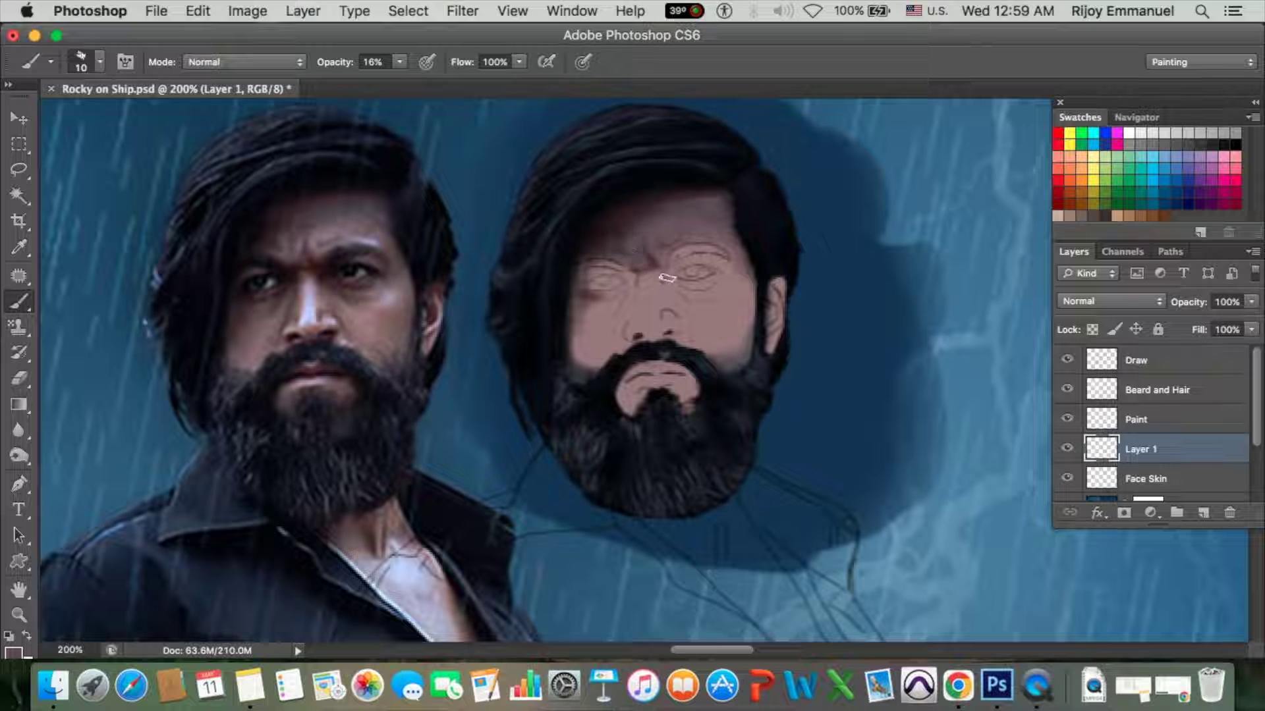
key("alt+bracketright")
key("bracketleft")
key("bracketleft")
key("bracketleft")
key("bracketleft")
key("bracketleft")
key("bracketleft")
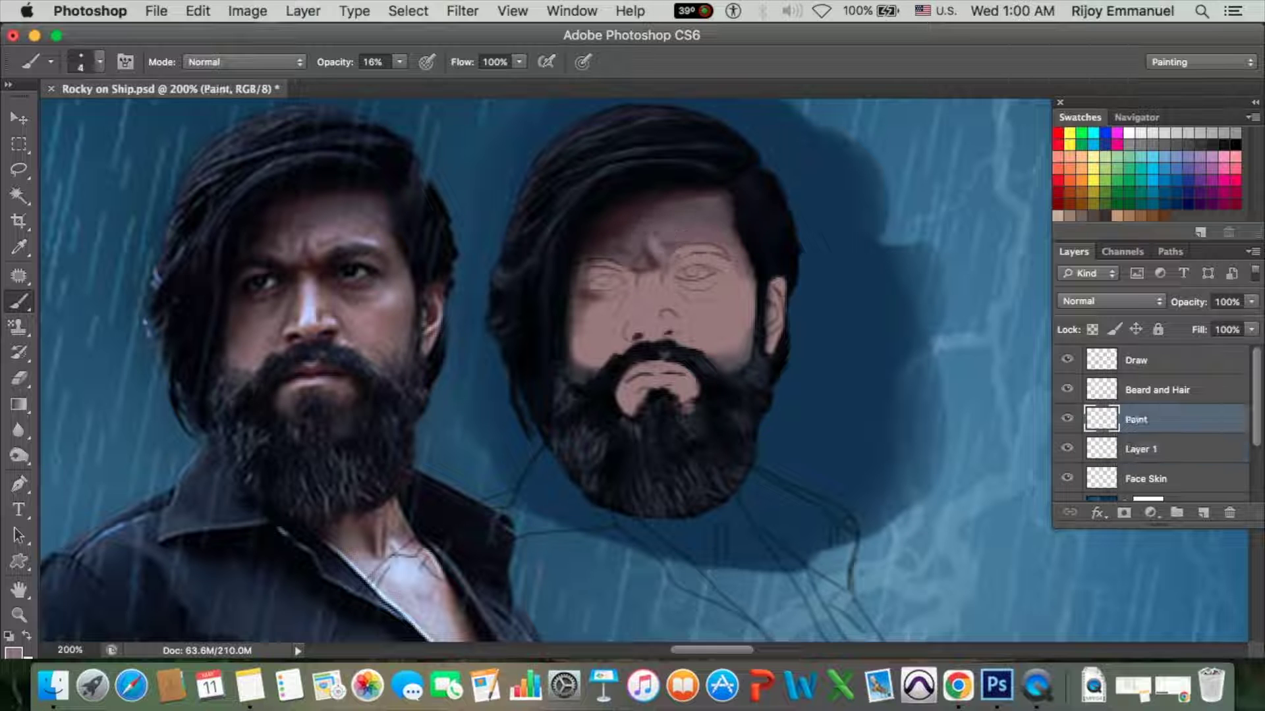
key("bracketright")
Choose a muted greyish-mauve colour and paint a faint dark crease between the brows.
key("bracketright")
key("bracketright")
key("bracketright")
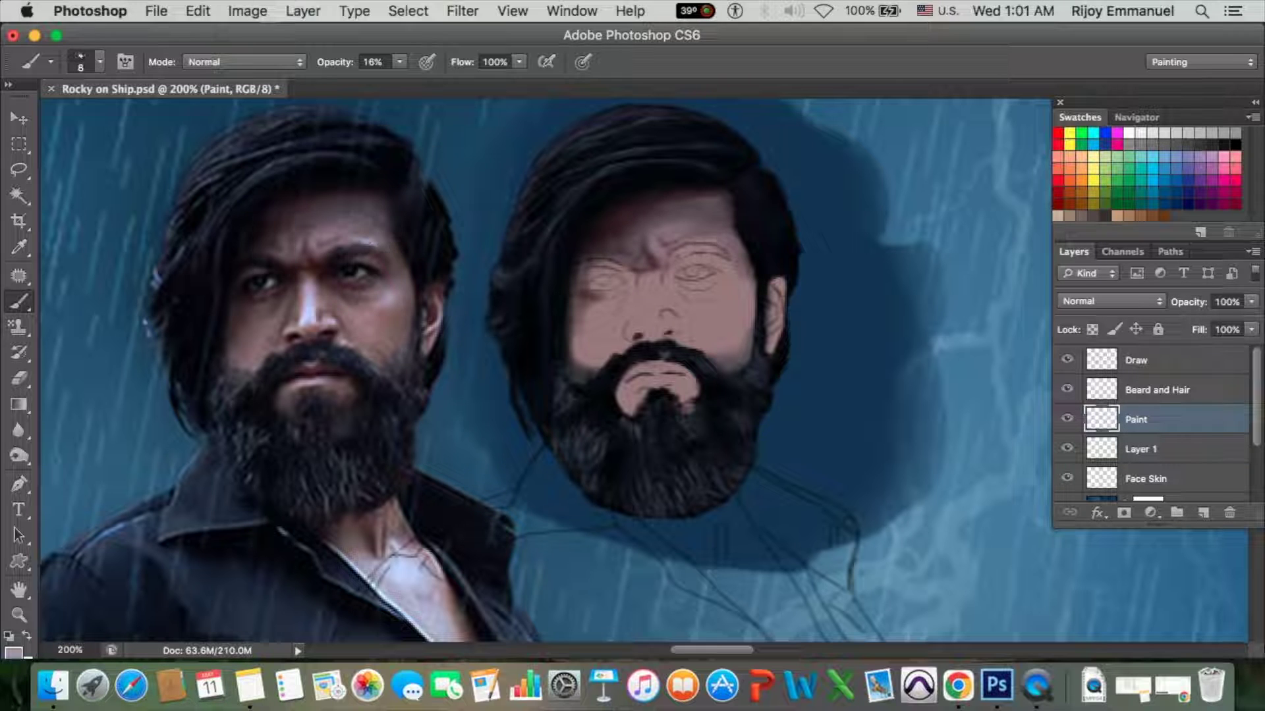
key("bracketleft")
key("bracketleft")
key("bracketleft")
left_click(710, 240, "alt")
left_click(13, 652)
left_click(1165, 164)
key("bracketright")
key("bracketright")
key("bracketright")
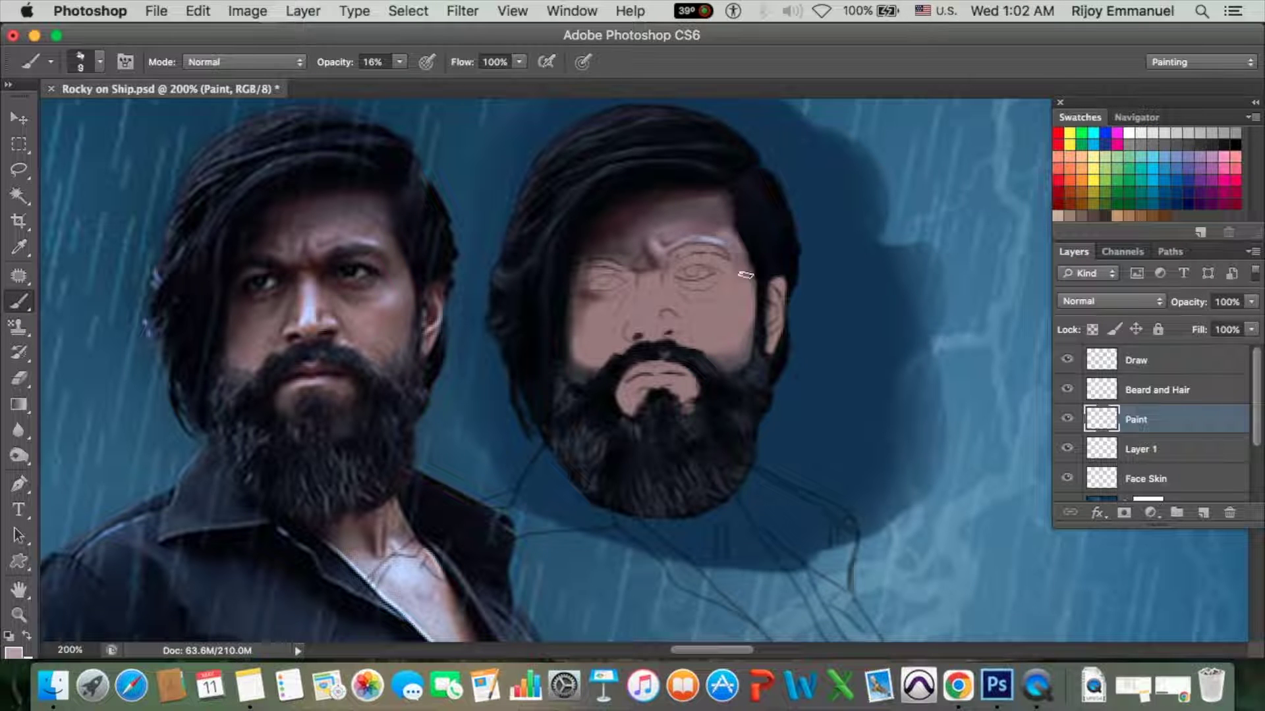
key("bracketright")
key("bracketright")
key("bracketright")
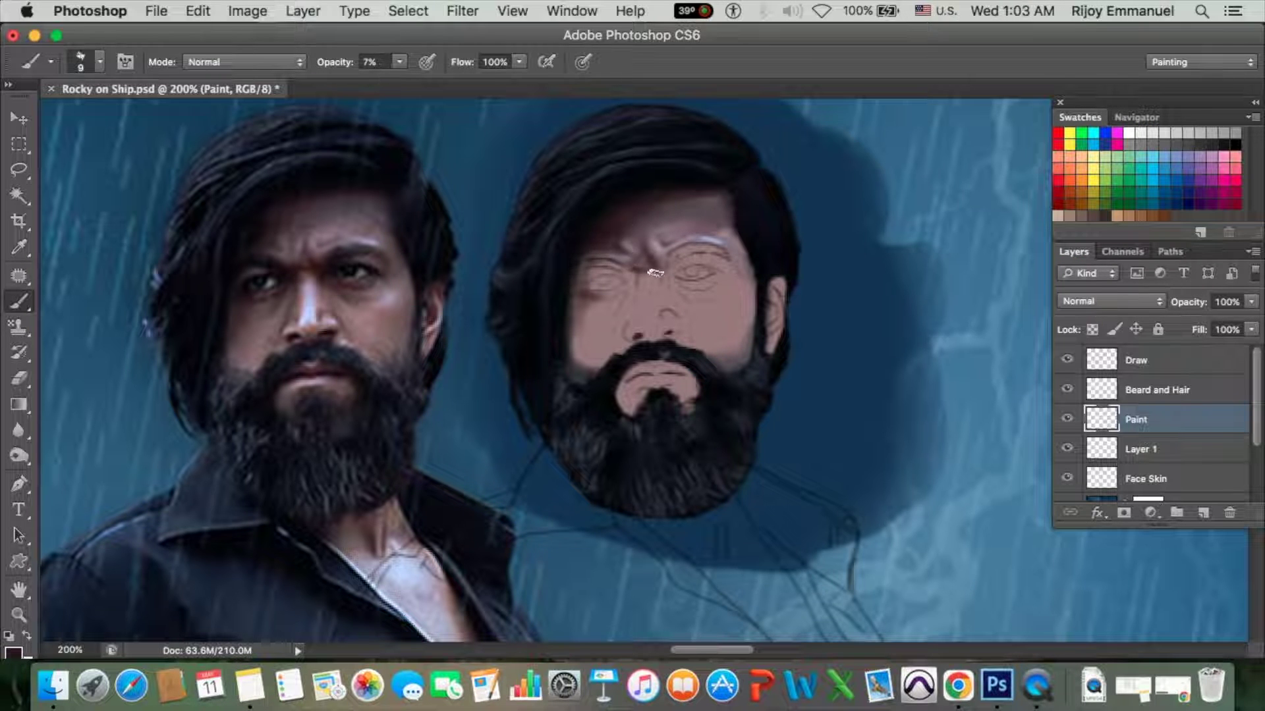
key("ctrl+z")
key("bracketleft")
key("bracketleft")
key("bracketleft")
key("bracketright")
key("bracketright")
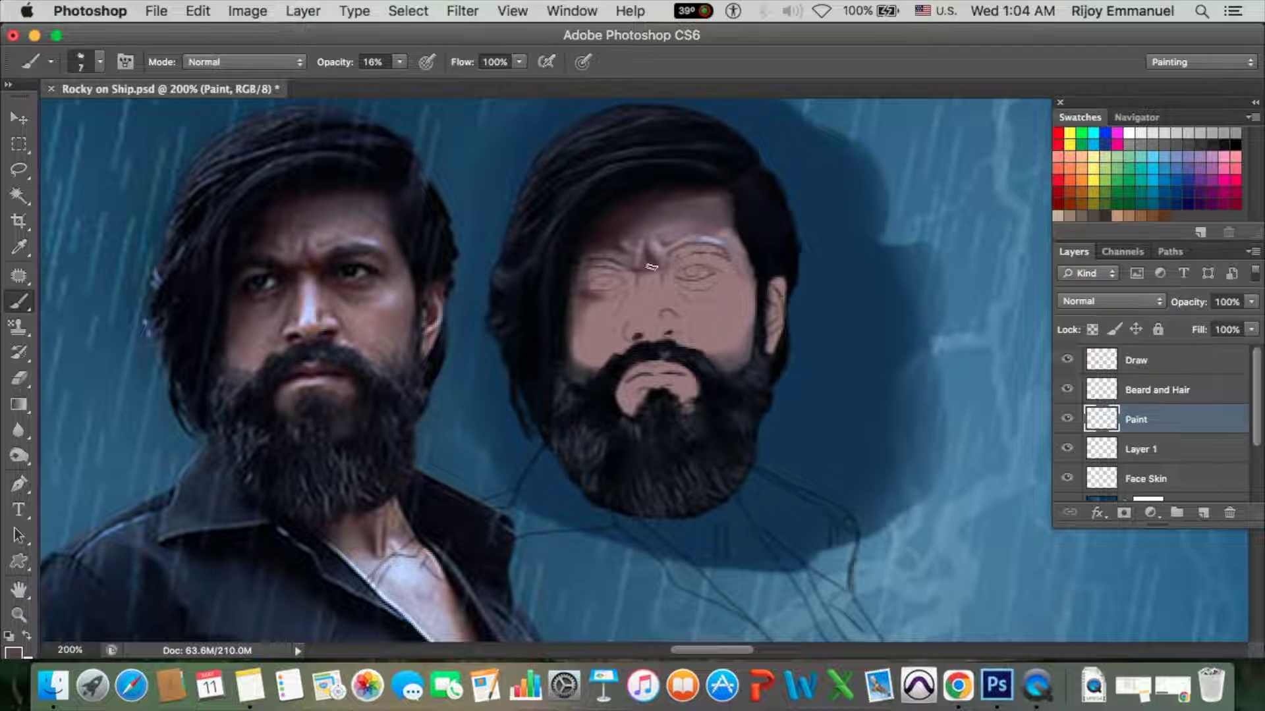
mouse_move(629, 268)
left_mouse_down()
mouse_move(637, 284)
mouse_move(613, 270)
left_mouse_up()
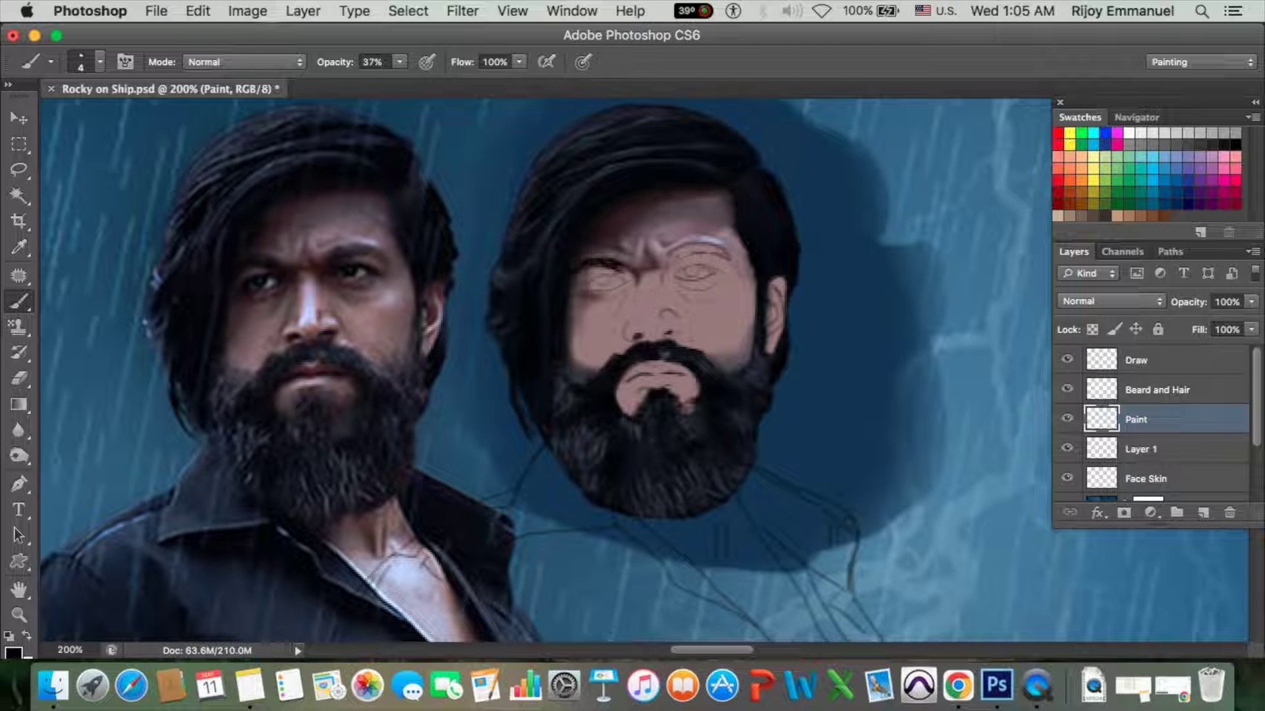
Sample a pale tone from the reference photo and paint the left eye white.
key("bracketright")
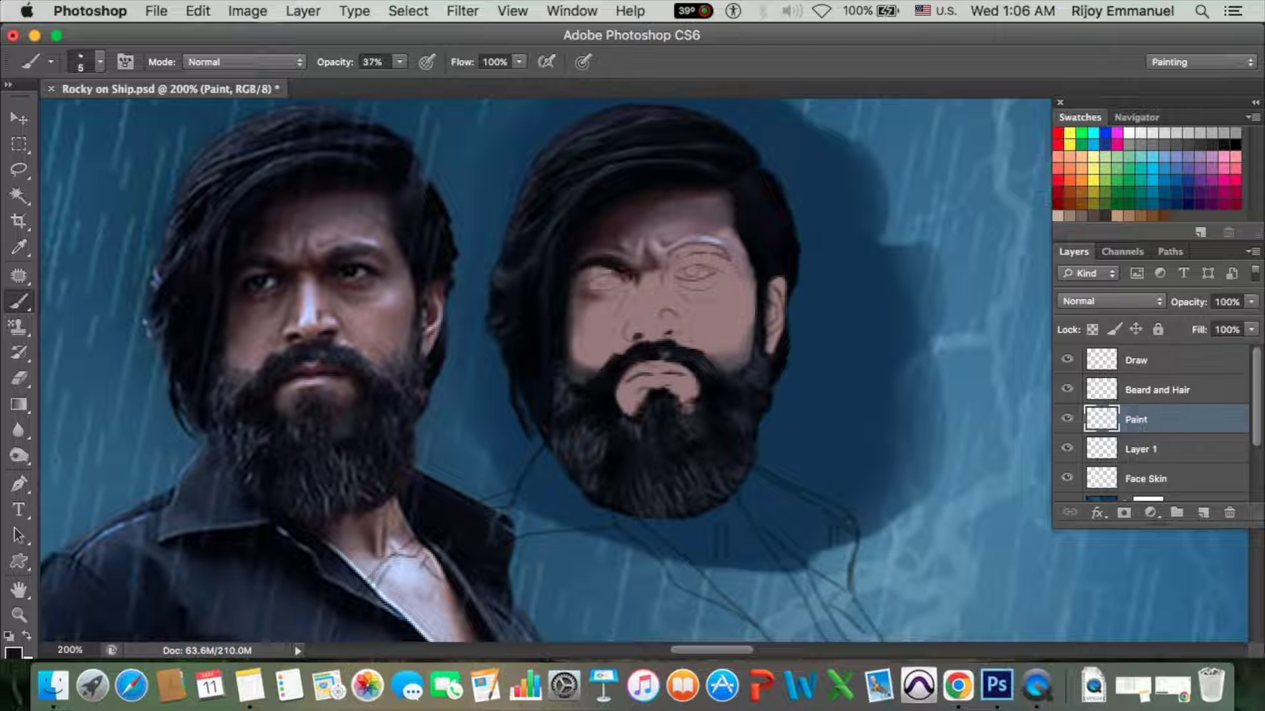
left_click(285, 283, "alt")
left_click_drag(593, 283, 632, 297)
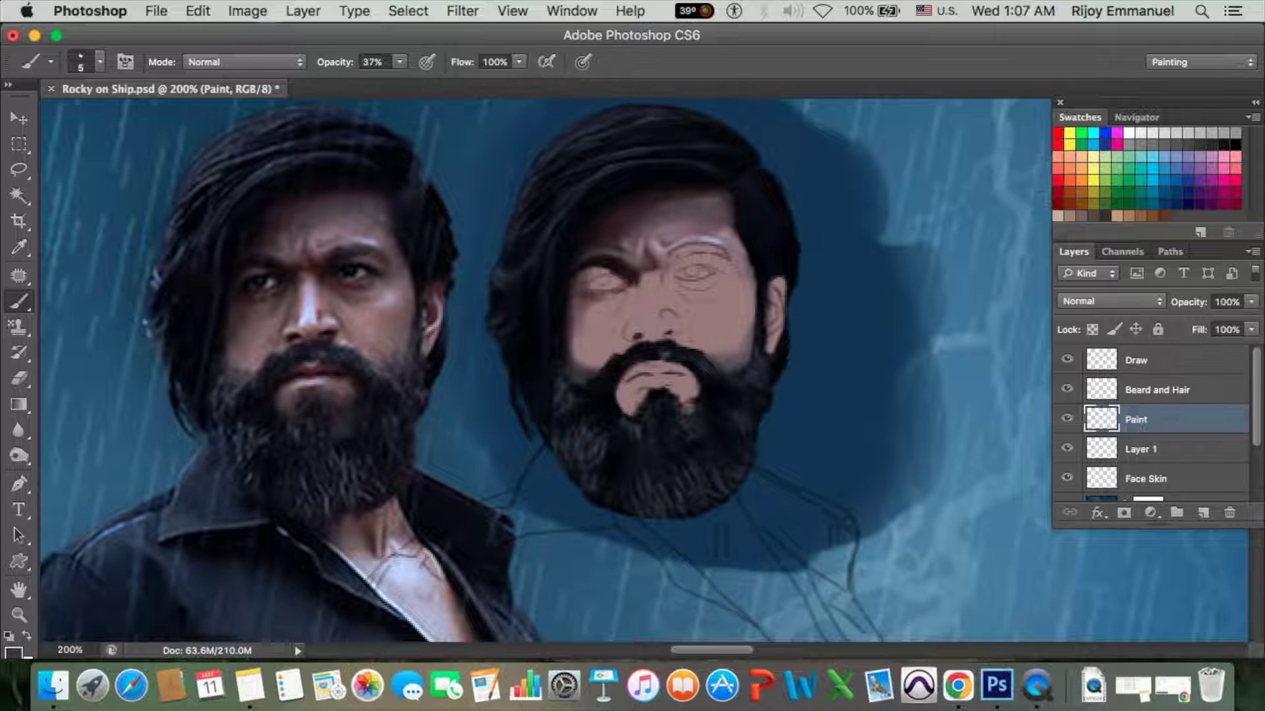
Shade a thin dark line beneath the left eye with a small, fainter brush.
key("bracketright")
key("bracketright")
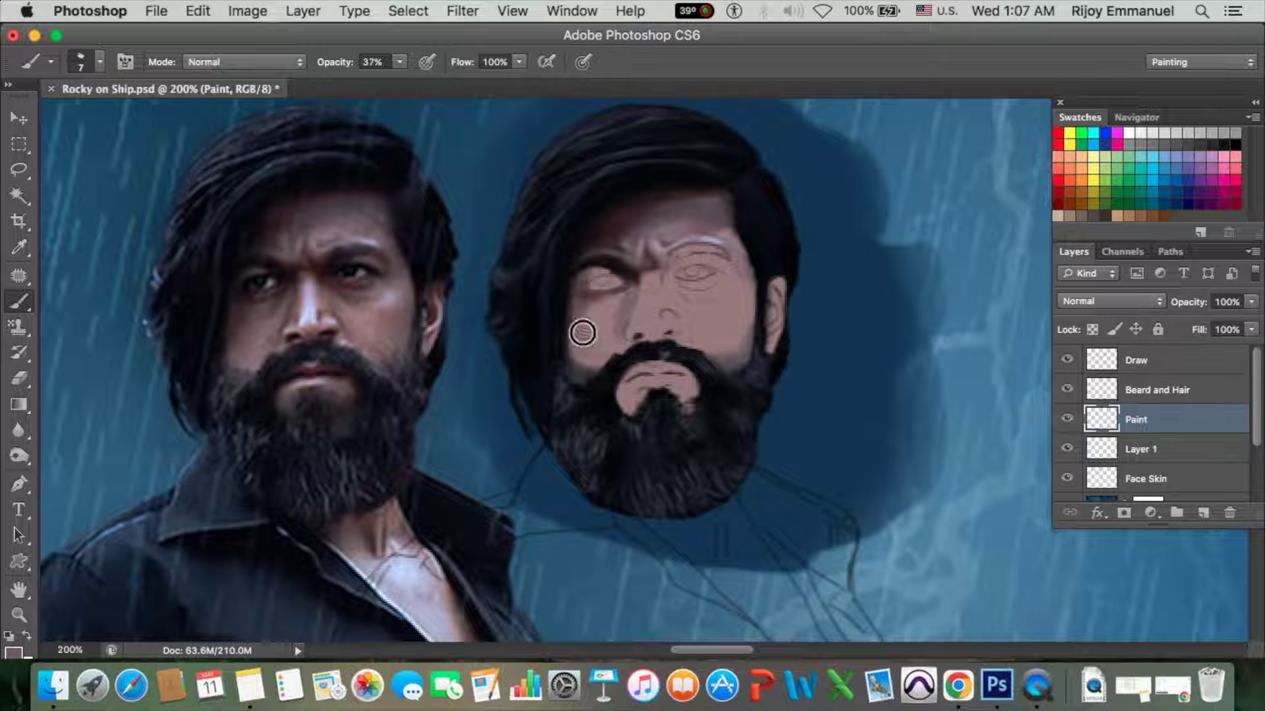
key("1")
key("1")
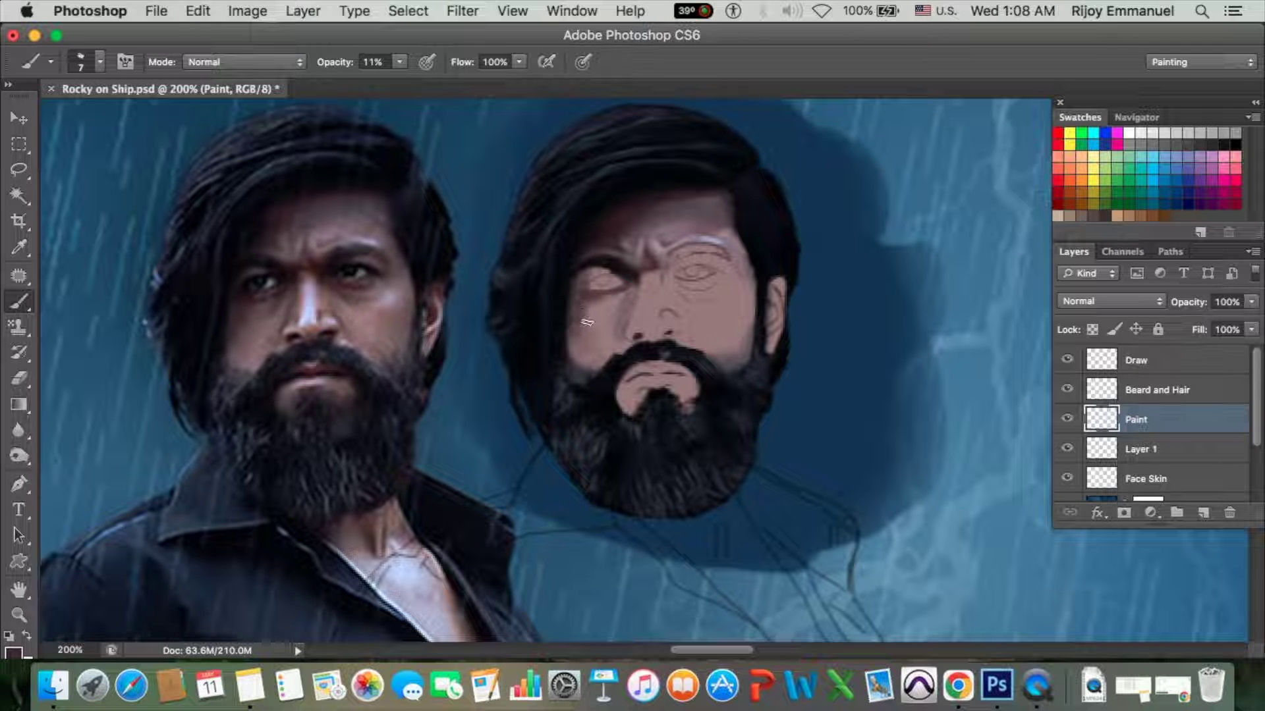
key("bracketright")
key("bracketright")
key("bracketright")
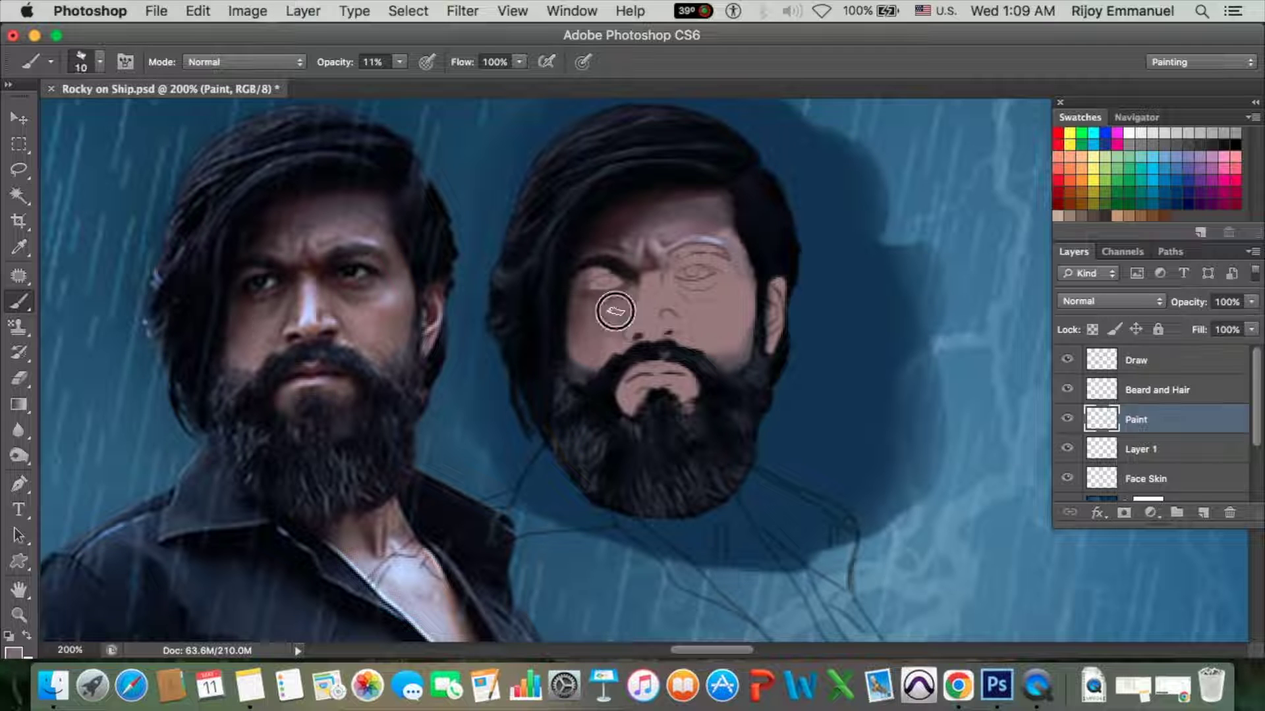
key("bracketleft")
key("bracketleft")
key("bracketleft")
key("2")
key("1")
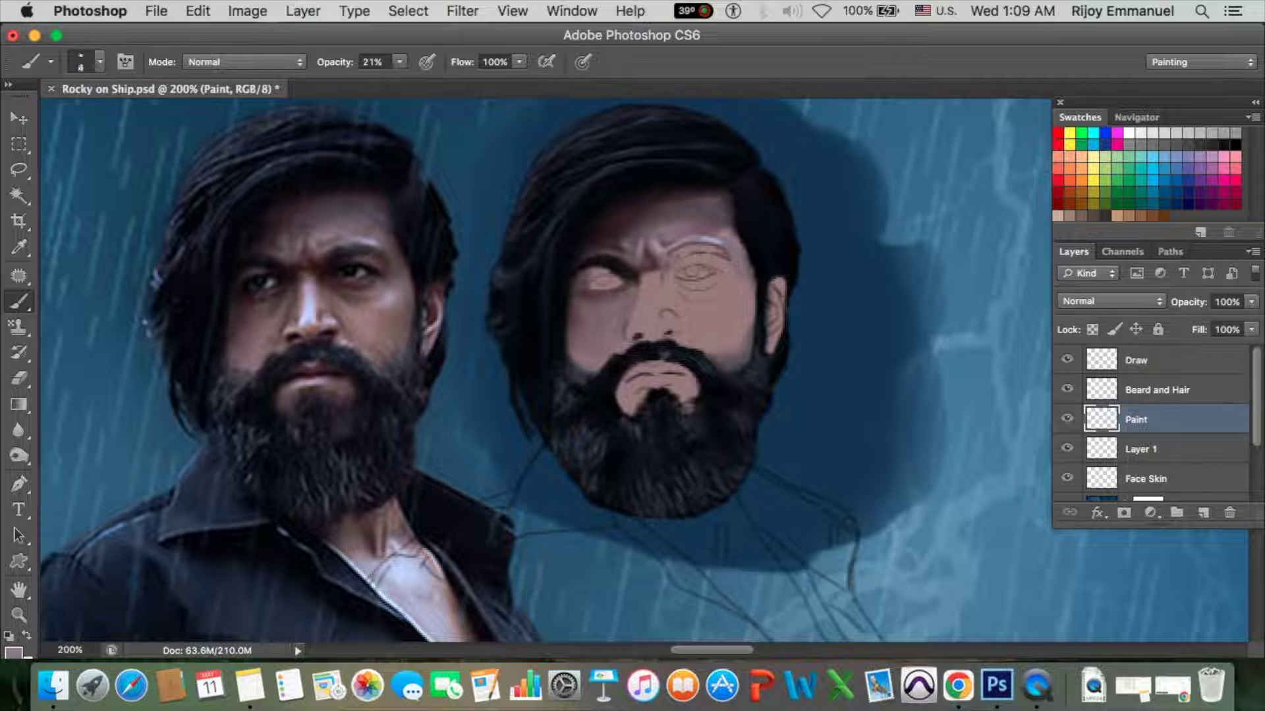
key("bracketright")
key("bracketright")
key("bracketright")
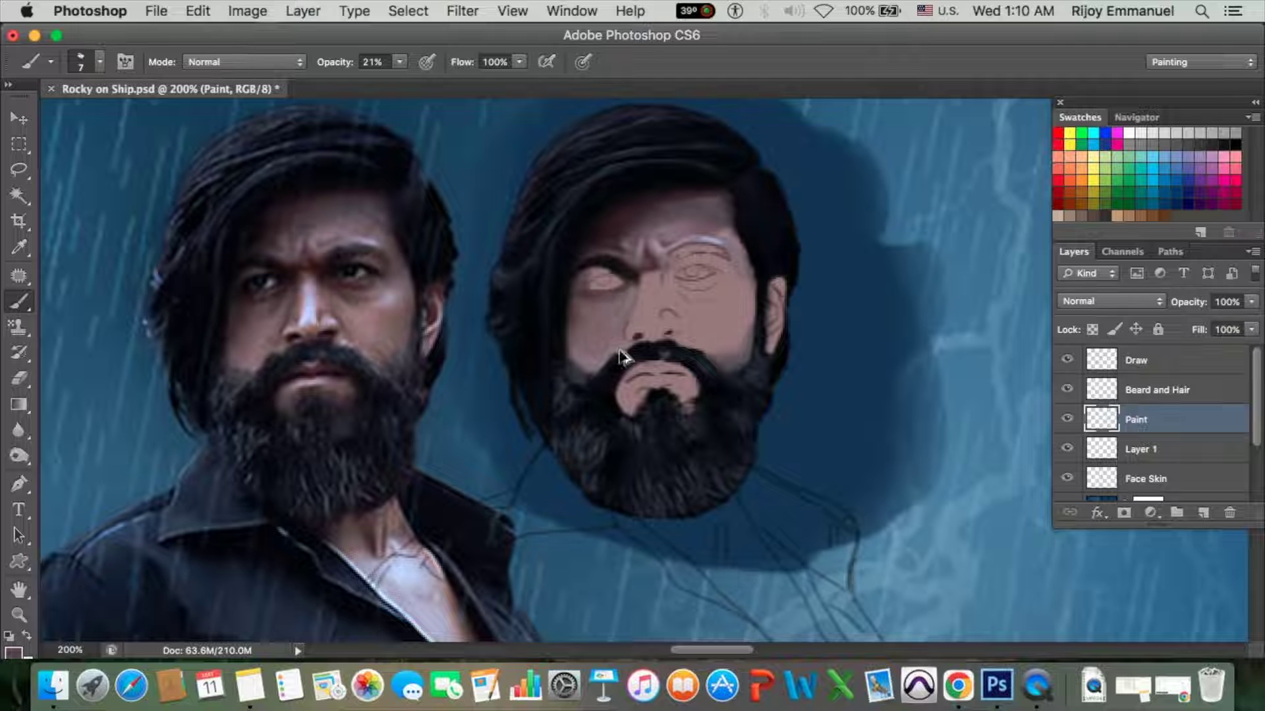
key("bracketleft")
key("bracketleft")
key("bracketleft")
key("bracketleft")
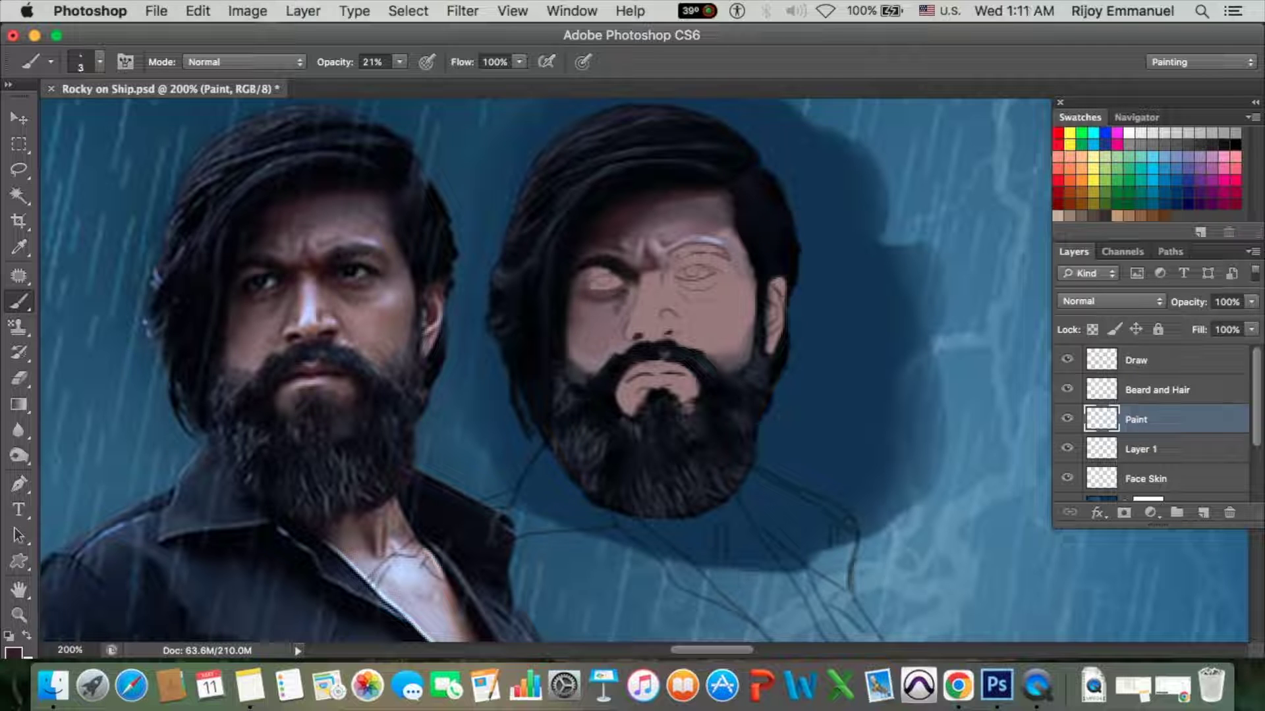
left_click_drag(585, 297, 613, 302)
Readjust brush size and opacity to about 14%, then zoom in on the painted eye.
key("bracketright")
key("bracketright")
key("bracketright")
key("0")
key("9")
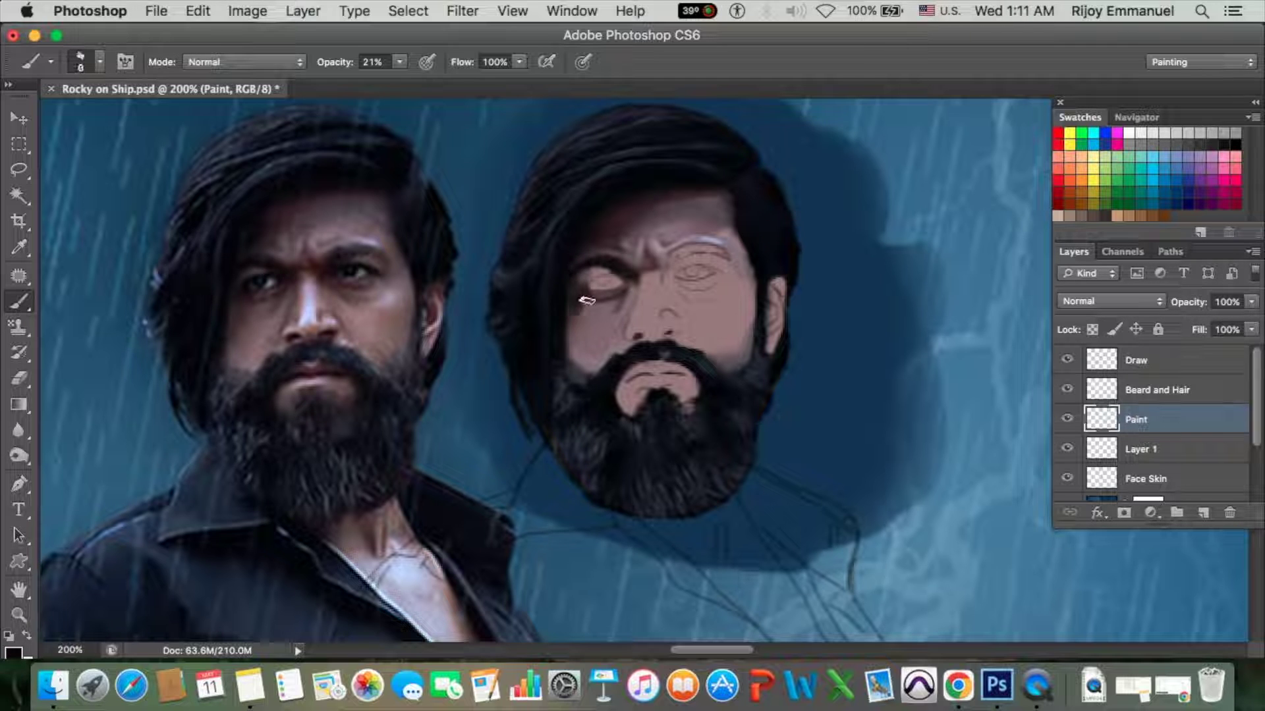
key("bracketleft")
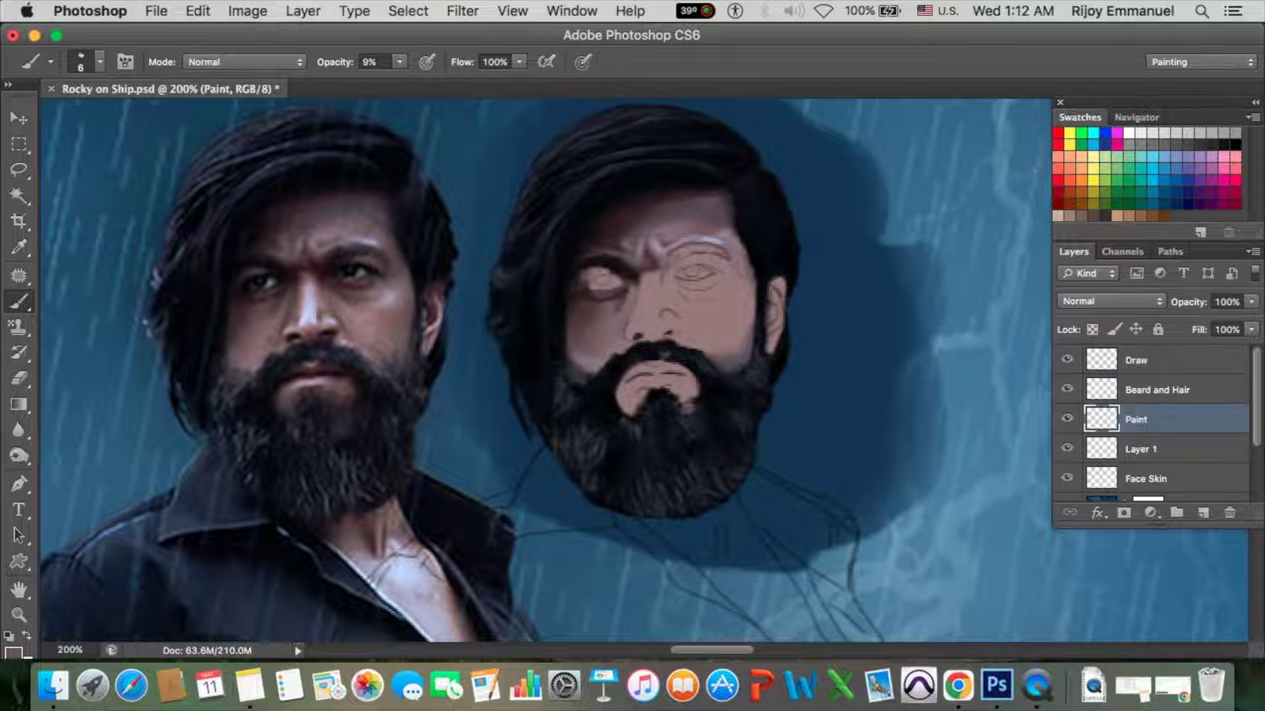
key("bracketleft")
key("1")
key("4")
key("bracketleft")
key("ctrl+plus")
Try darkening the left eye's lower lid with a size-2 brush at 41%, then undo it.
key("4")
key("1")
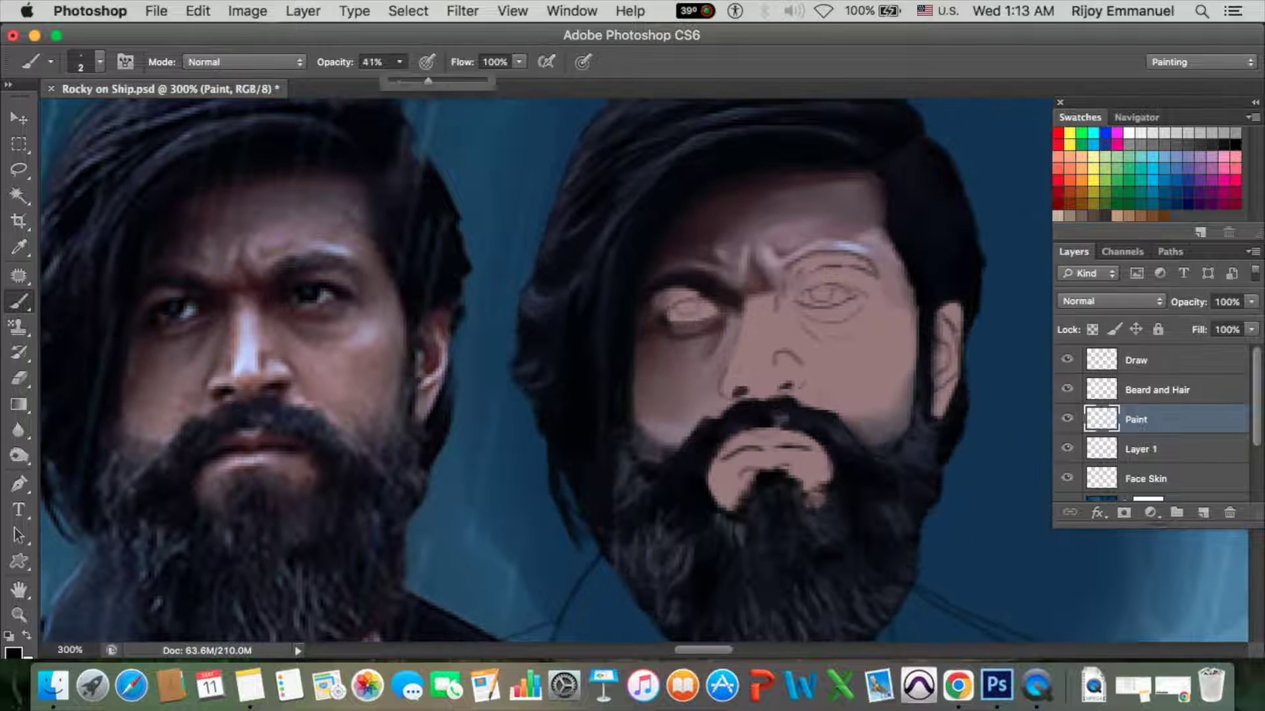
key("bracketleft")
mouse_move(699, 319)
left_mouse_down()
mouse_move(723, 304)
mouse_move(695, 323)
left_mouse_up()
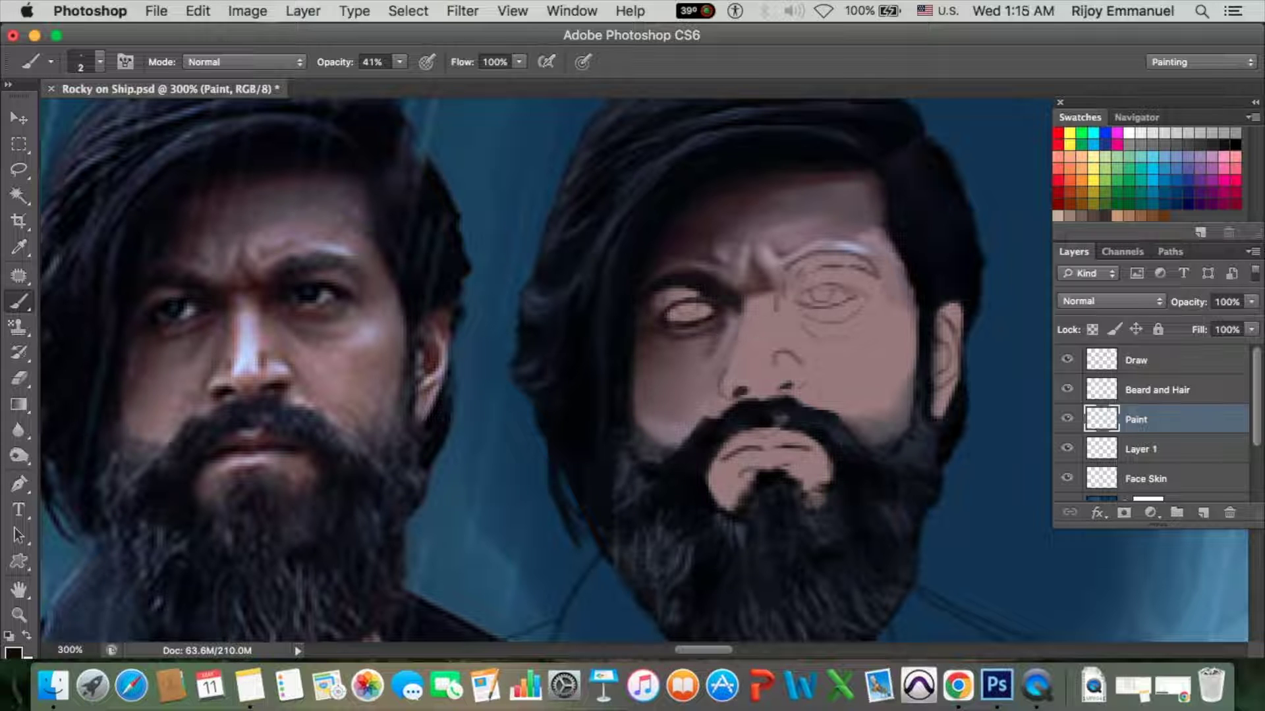
type("85")
key("ctrl+alt+z")
key("ctrl+alt+z")
Brighten the left eye white in light grey at full opacity, then return to black.
key("0")
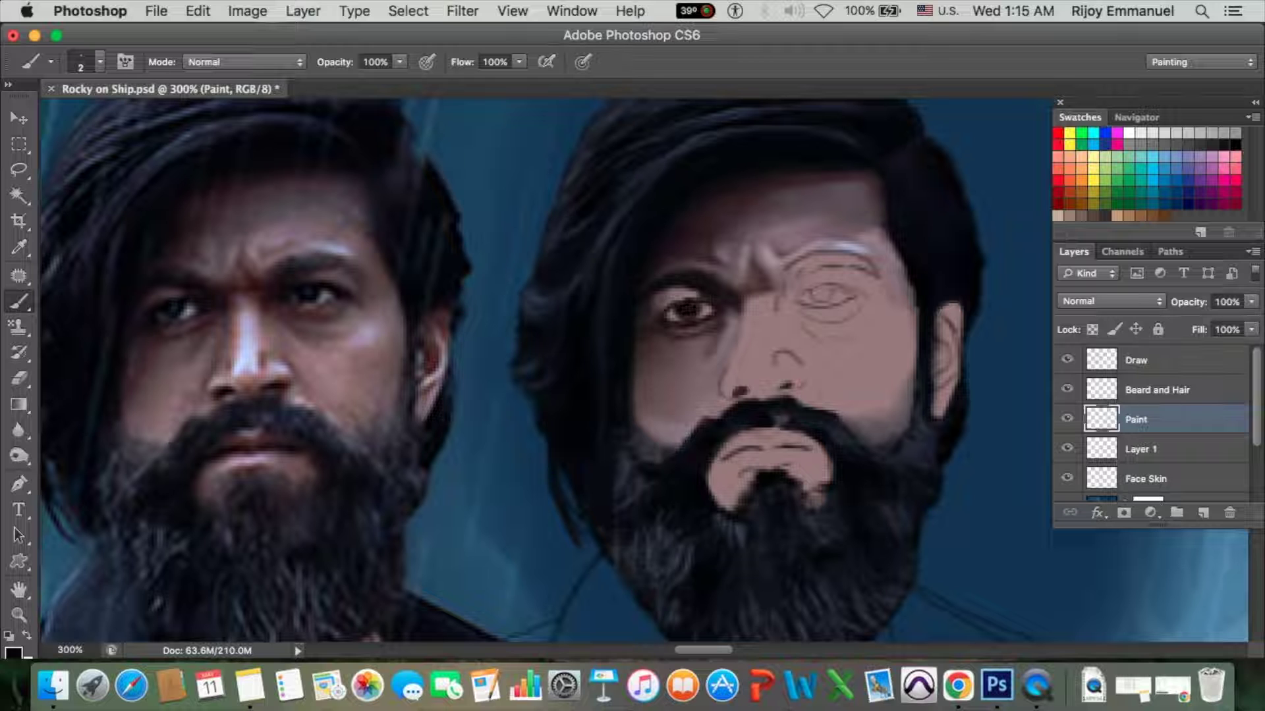
left_click(688, 310, "alt")
left_click_drag(672, 315, 711, 309)
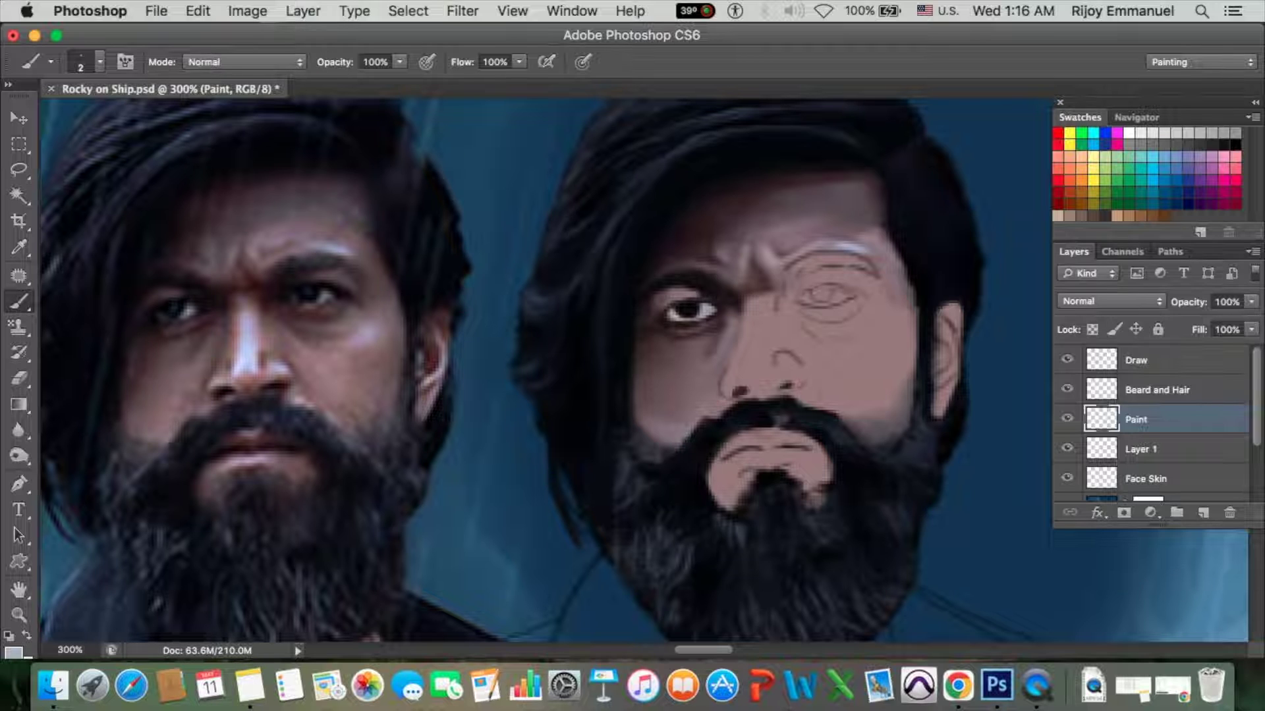
key("d")
key("3")
key("2")
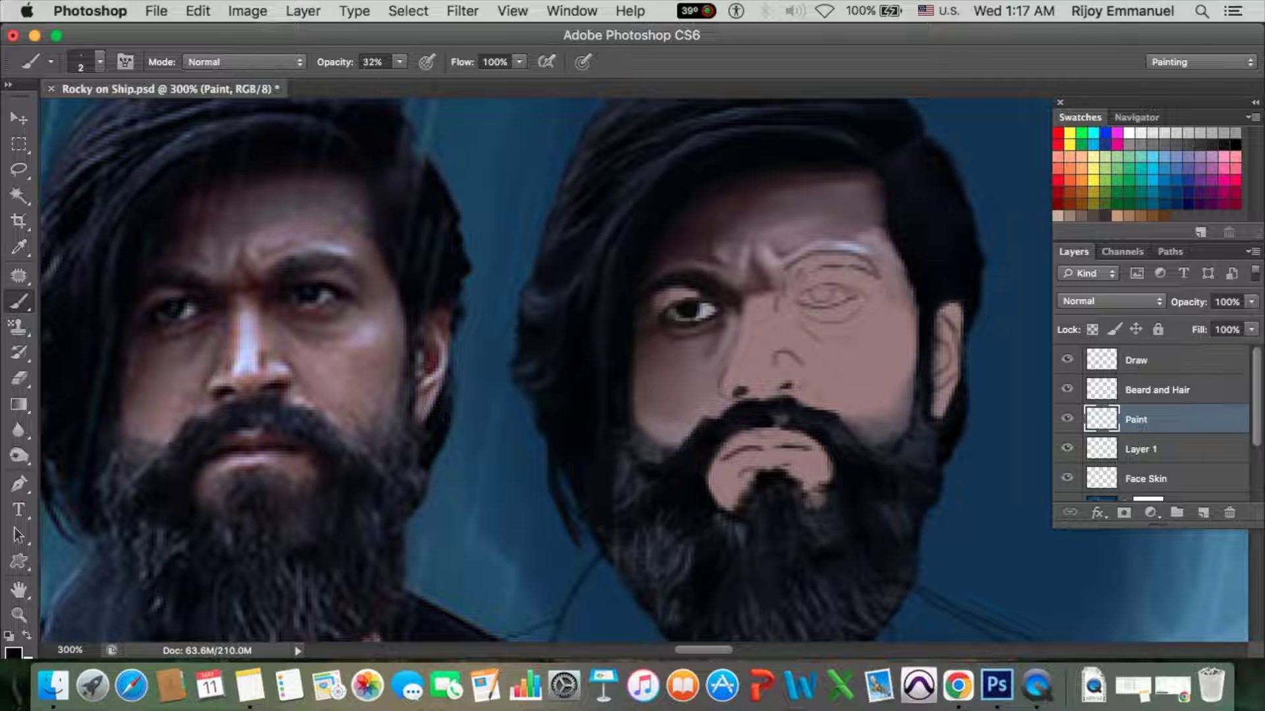
key("0")
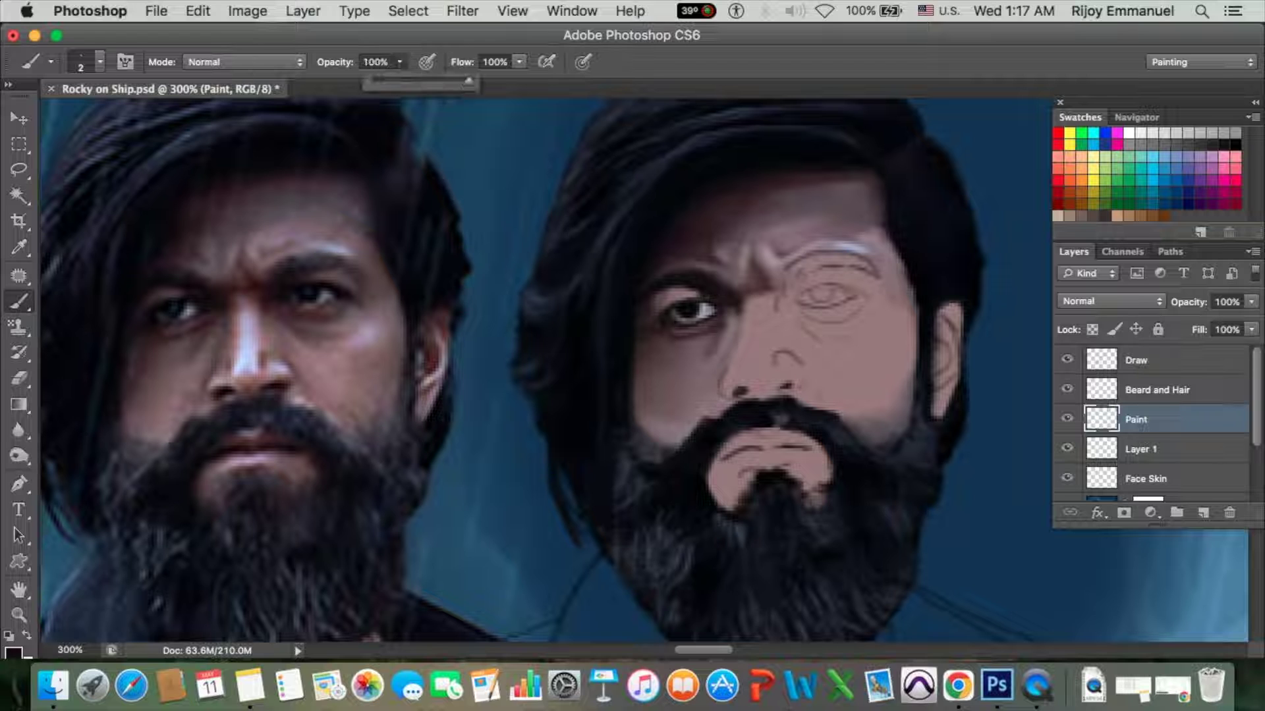
Fade the eye sketch on the Draw layer and shade the nose's left side at 16%.
key("bracketright")
key("bracketright")
key("bracketright")
key("1")
key("6")
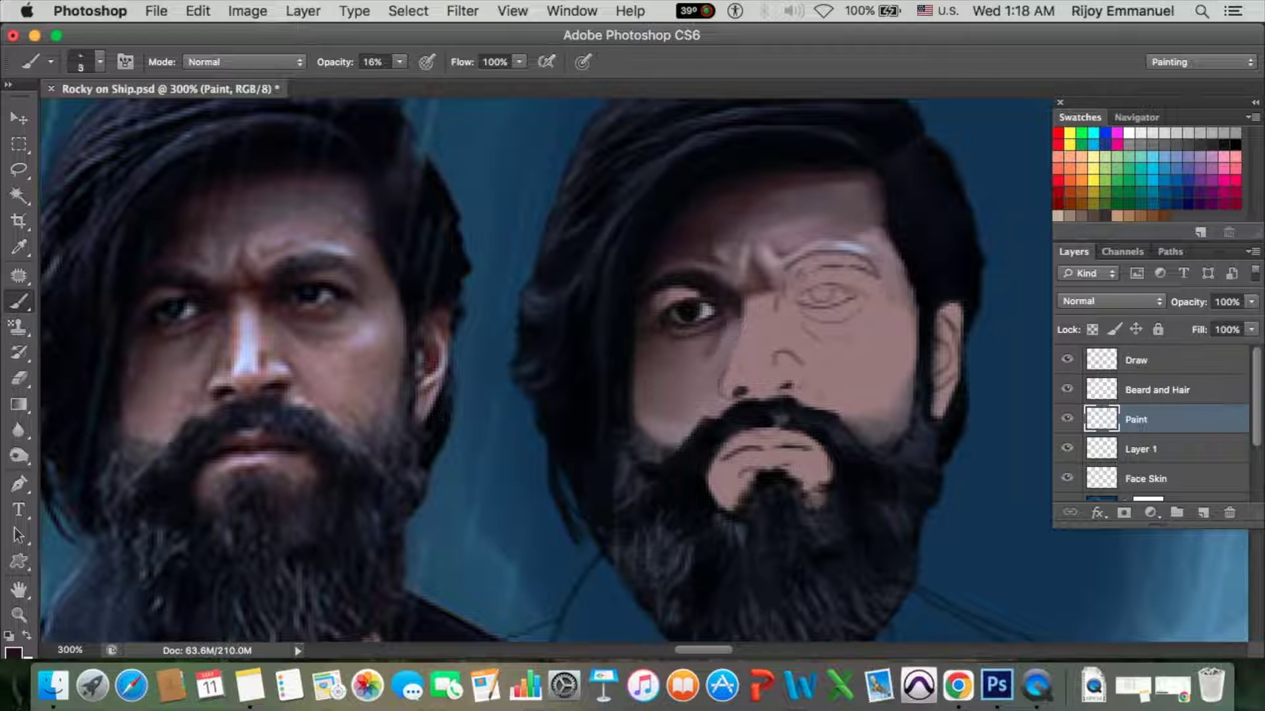
key("alt+period")
key("alt+bracketleft")
key("alt+bracketleft")
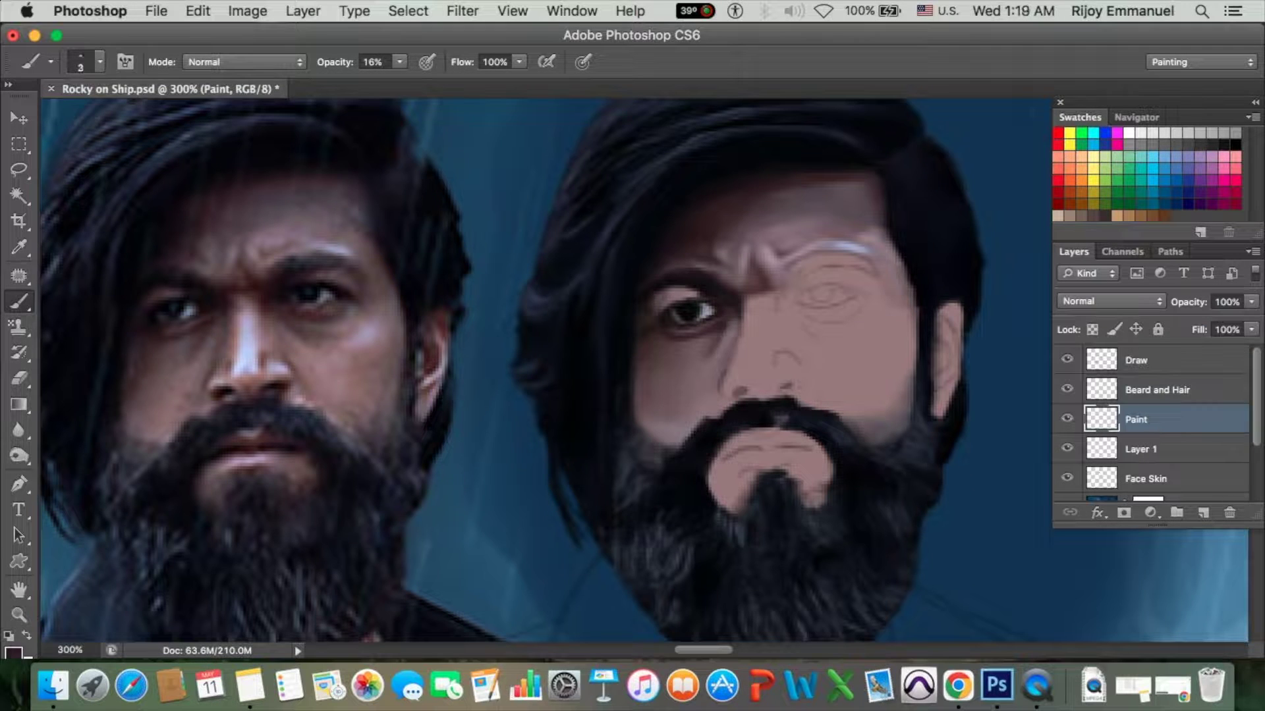
left_click_drag(740, 320, 731, 354)
key("0")
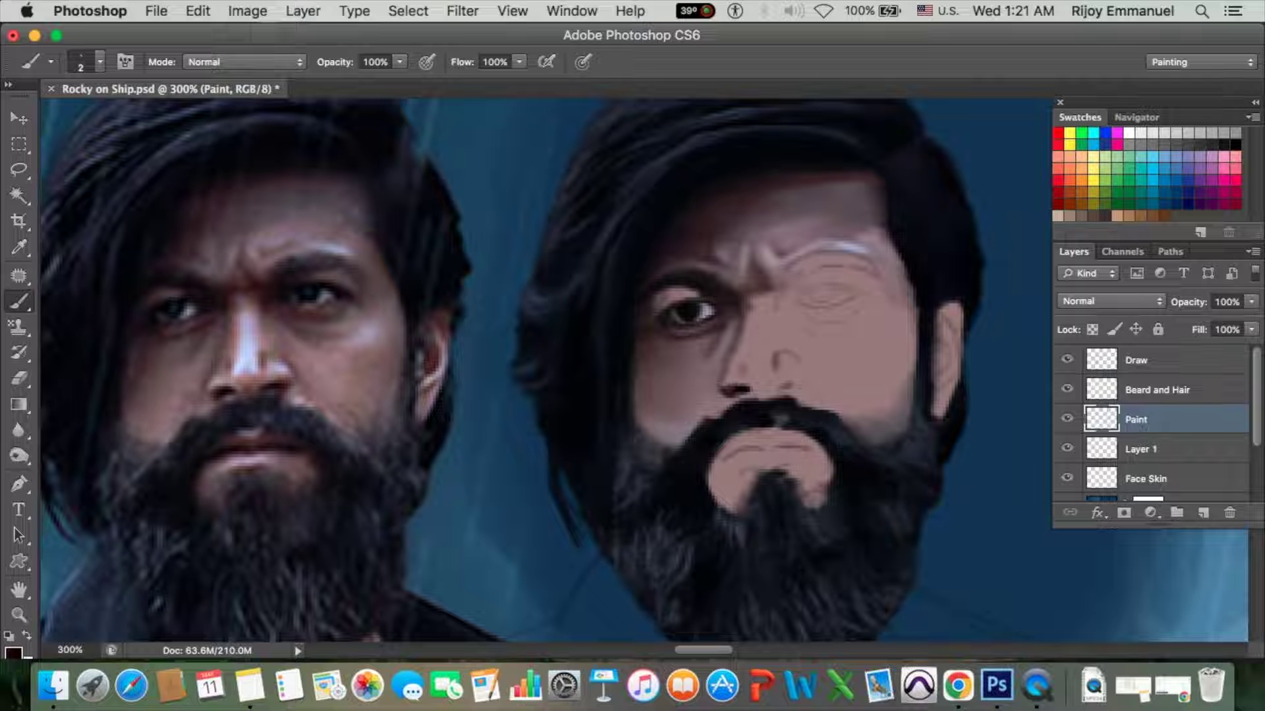
Paint a lighter stroke on the nose's left side at 65% opacity.
left_click(232, 390, "alt")
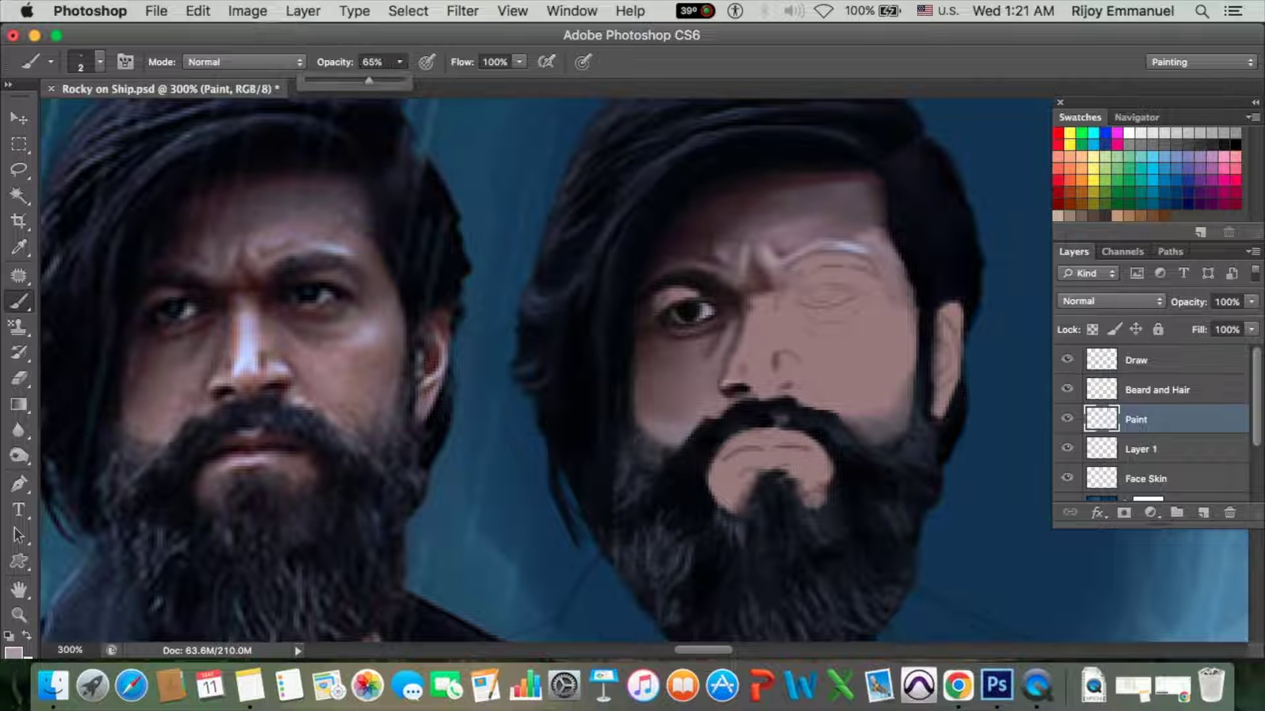
key("6")
key("5")
left_click(209, 374, "alt")
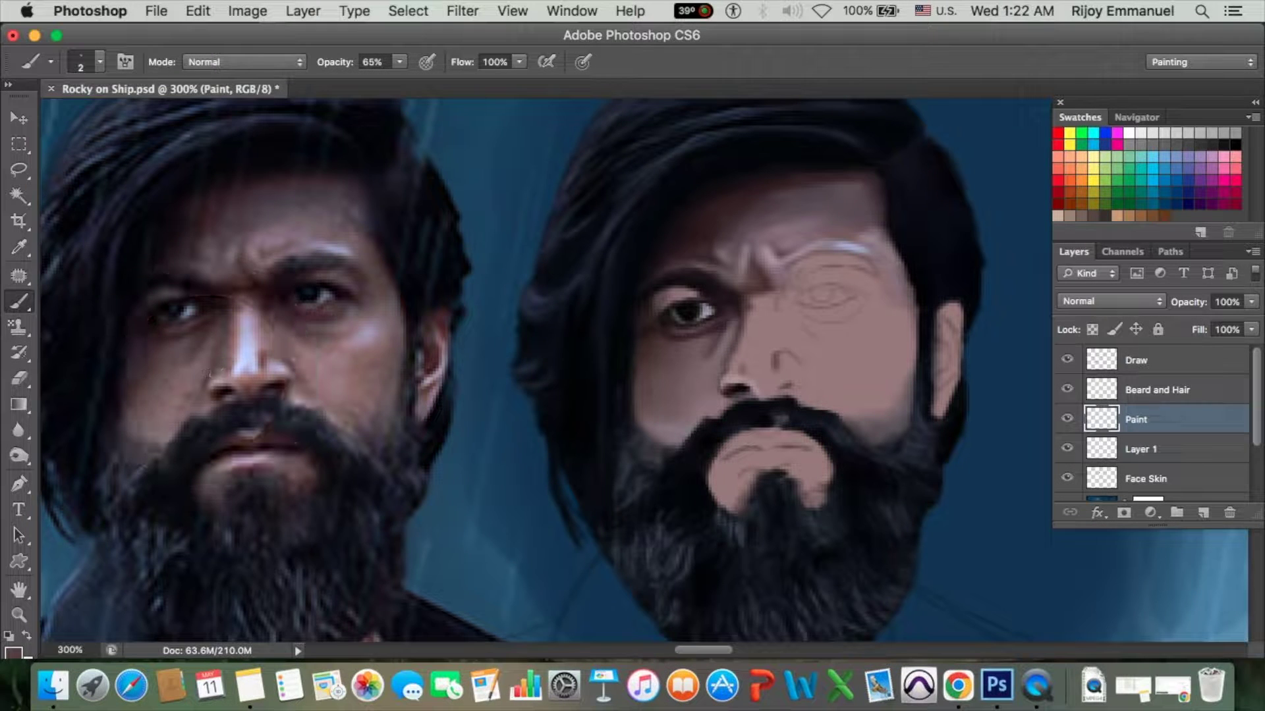
left_click(771, 367, "alt")
left_click_drag(727, 361, 727, 378)
Paint light highlights on the nose bridge with a small brush.
key("bracketleft")
left_click(344, 366, "alt")
left_click(277, 343, "alt")
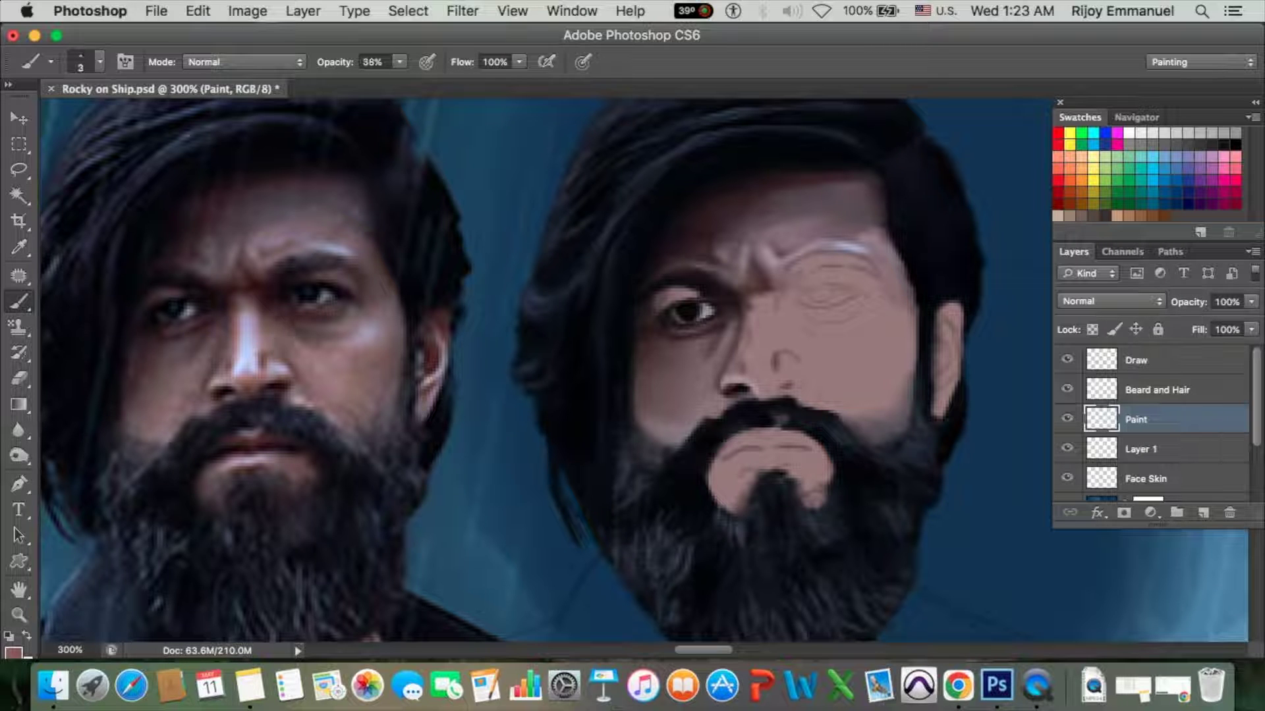
left_click(267, 356, "alt")
key("bracketleft")
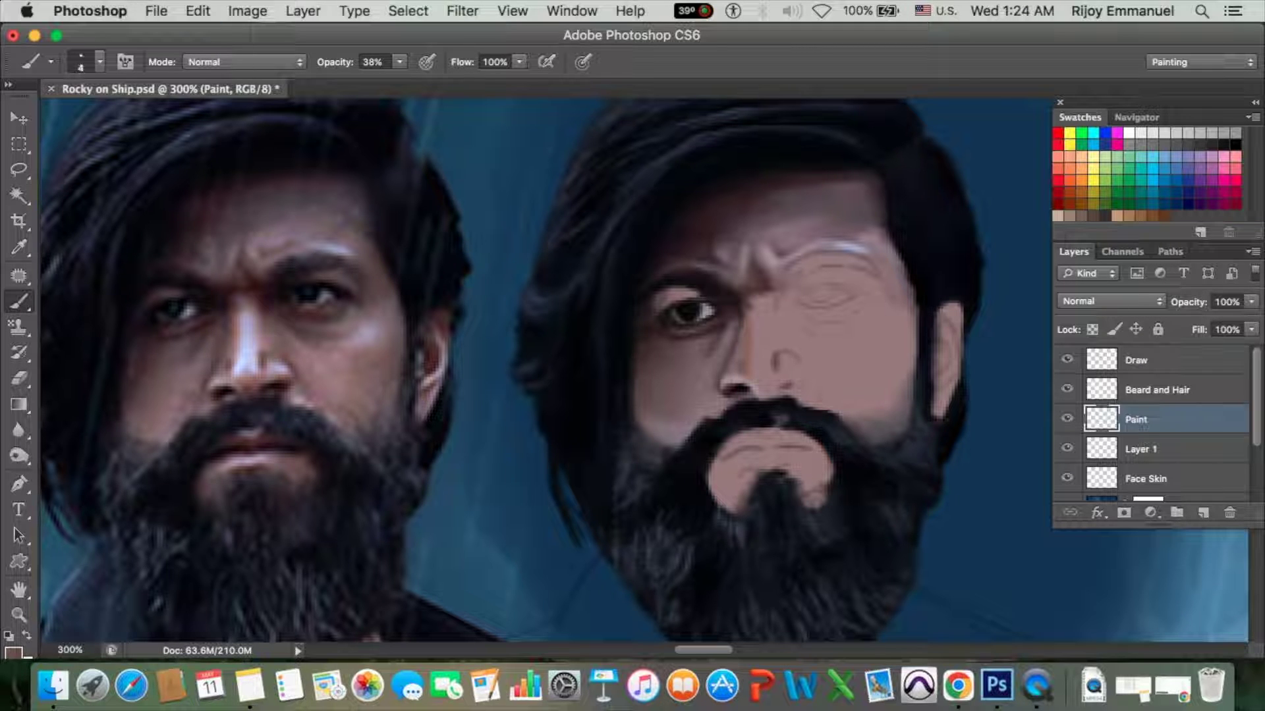
left_click(247, 356, "alt")
mouse_move(753, 363)
left_mouse_down()
mouse_move(753, 379)
mouse_move(753, 313)
mouse_move(770, 375)
left_mouse_up()
key("4")
key("6")
key("bracketright")
key("bracketright")
key("bracketright")
Extend and soften the nose bridge highlight upward in light pink at 11% opacity.
key("2")
left_click(257, 306, "alt")
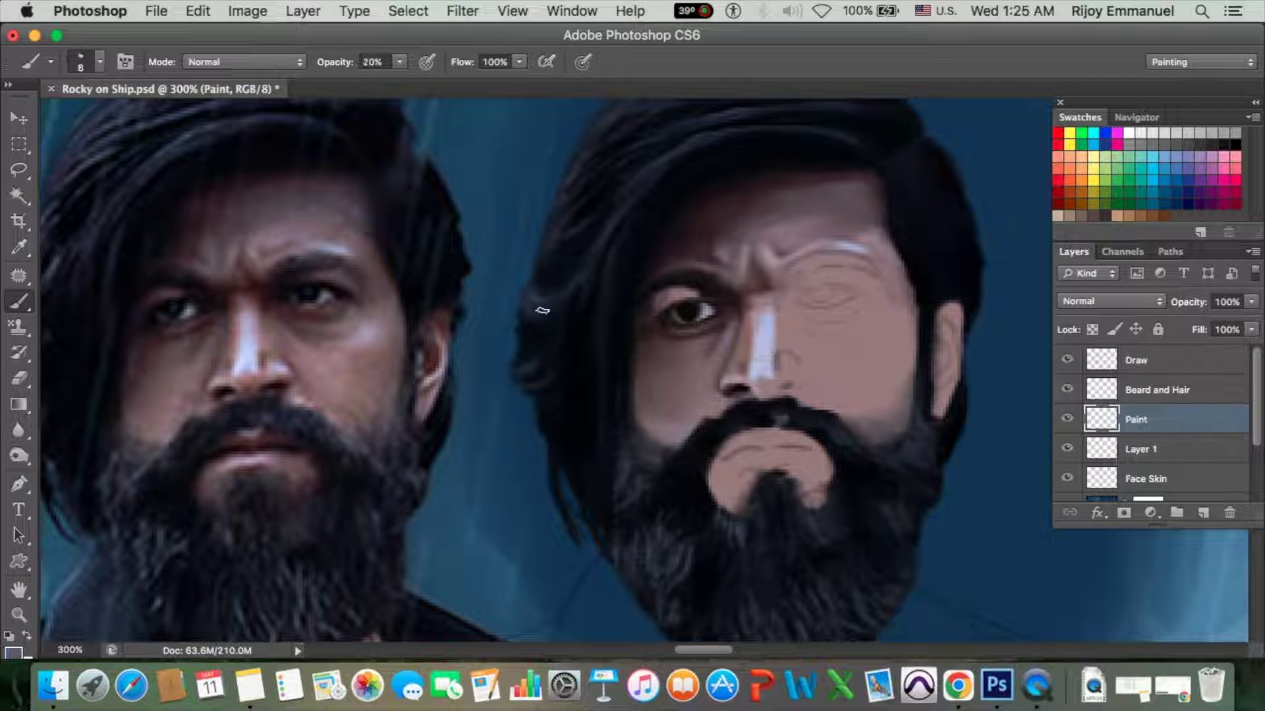
key("1")
key("1")
left_click_drag(752, 310, 767, 330)
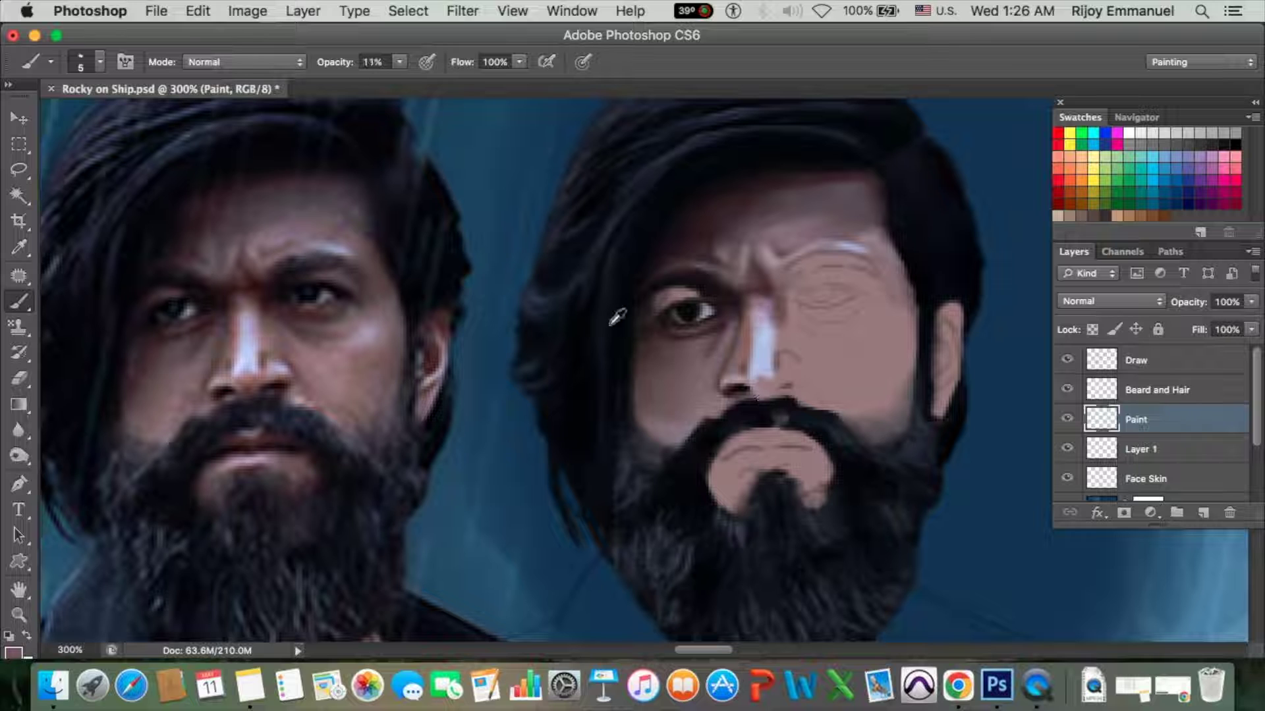
key("2")
key("1")
Sample dark and skin tones around the moustache and nostril, adjusting brush opacity.
left_click(767, 392, "alt")
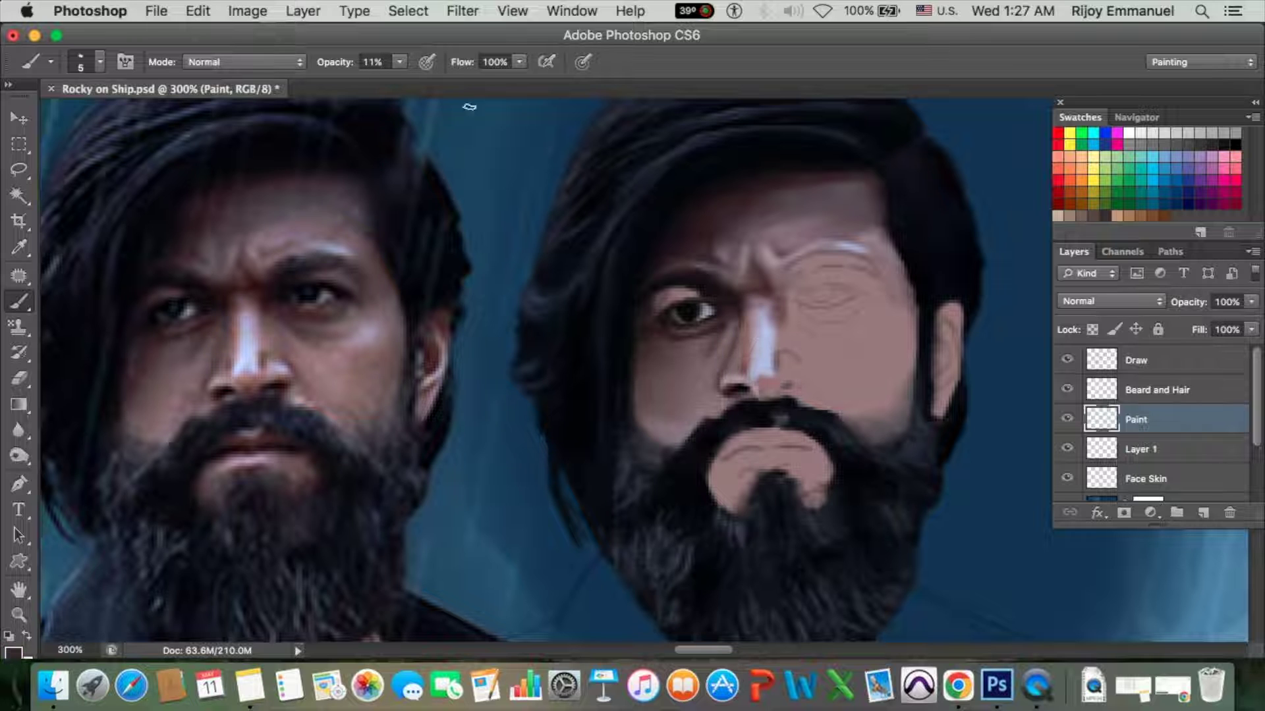
left_click(769, 387, "alt")
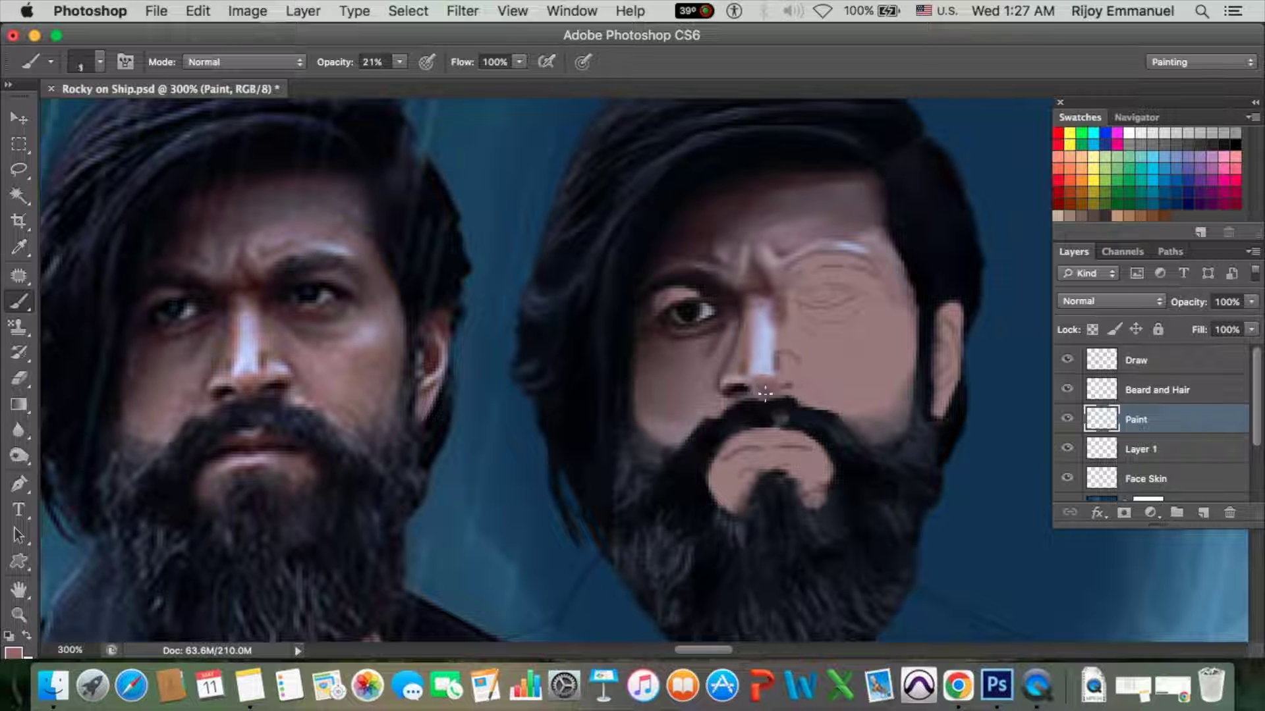
key("bracketright")
key("bracketright")
left_click(764, 369, "alt")
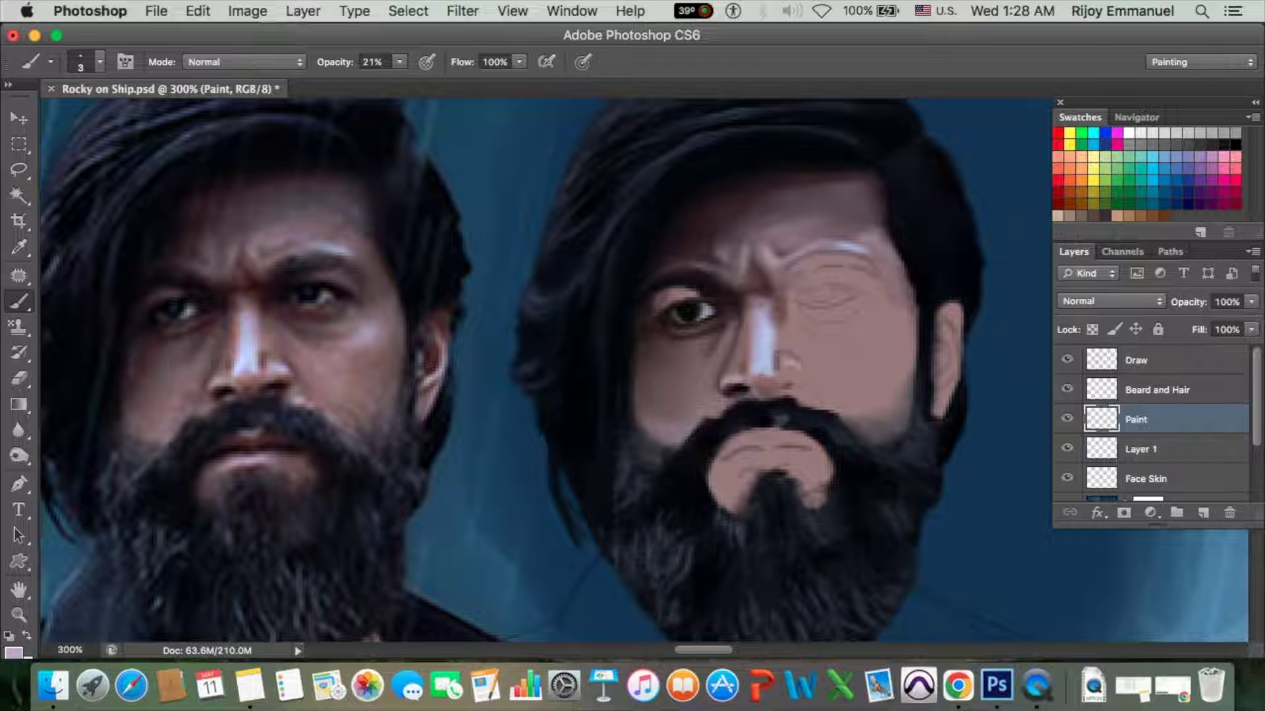
left_click(207, 249, "alt")
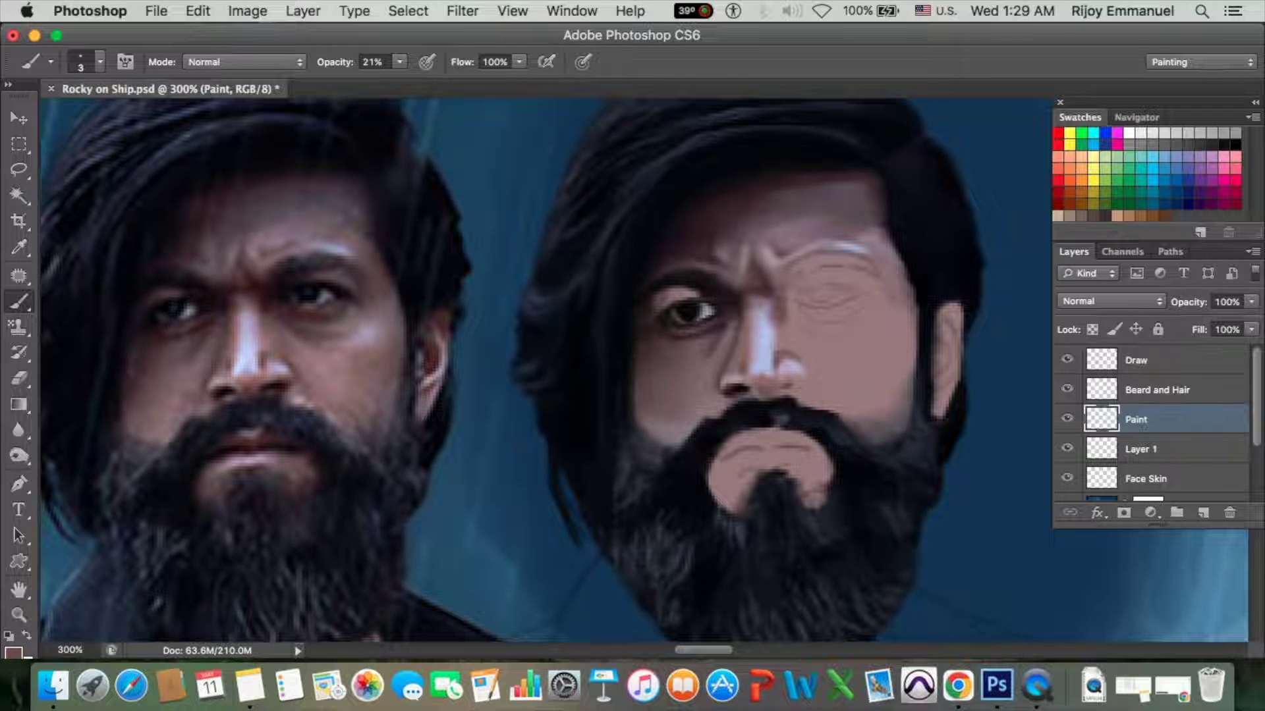
key("0")
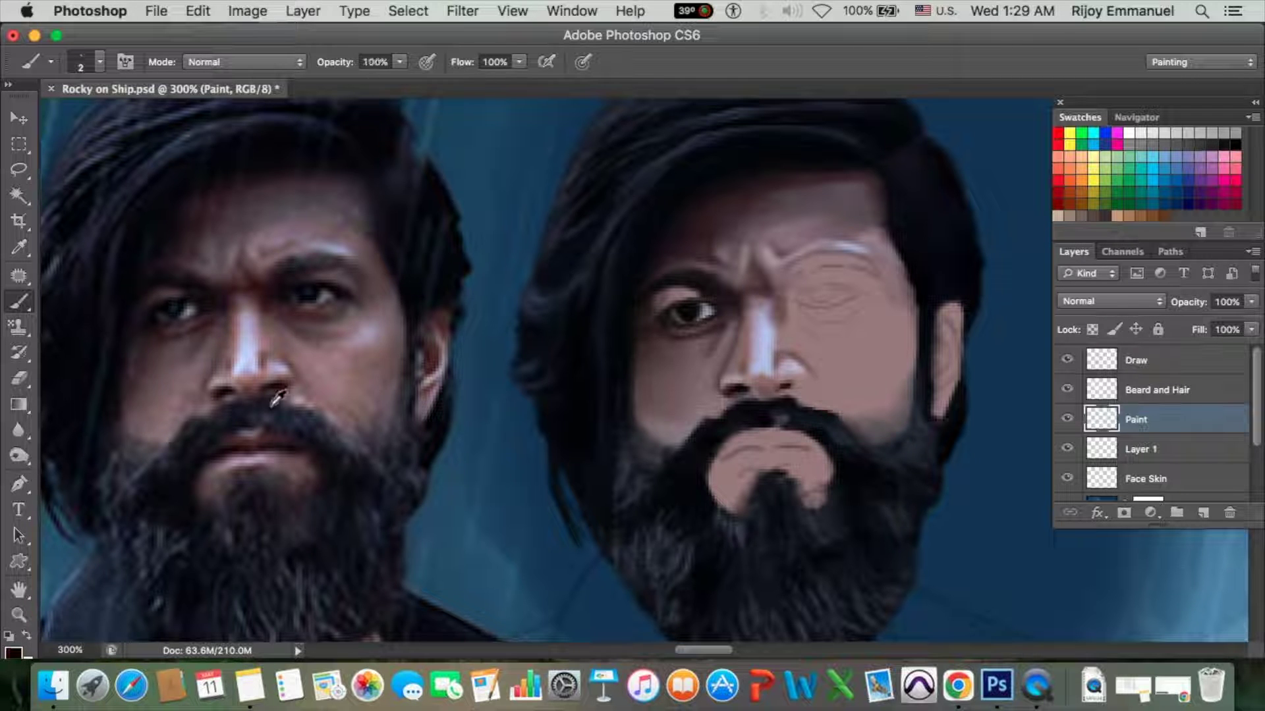
left_click(795, 394, "alt")
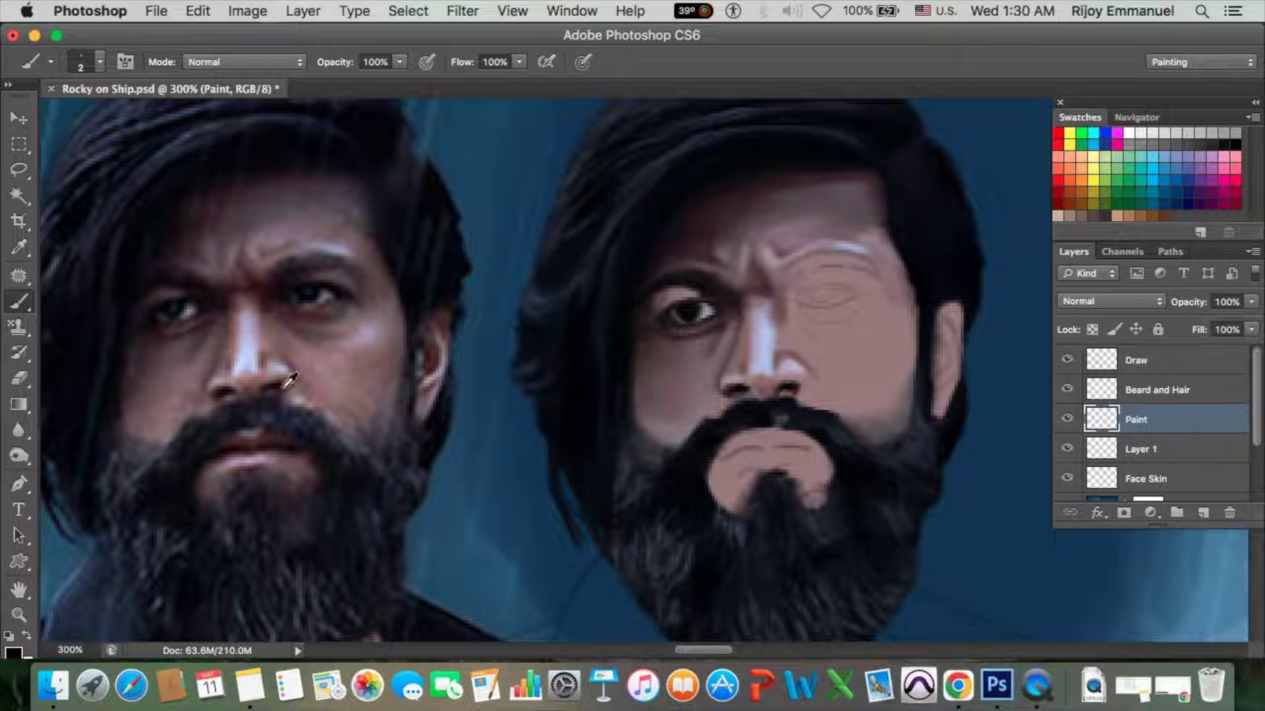
key("6")
key("5")
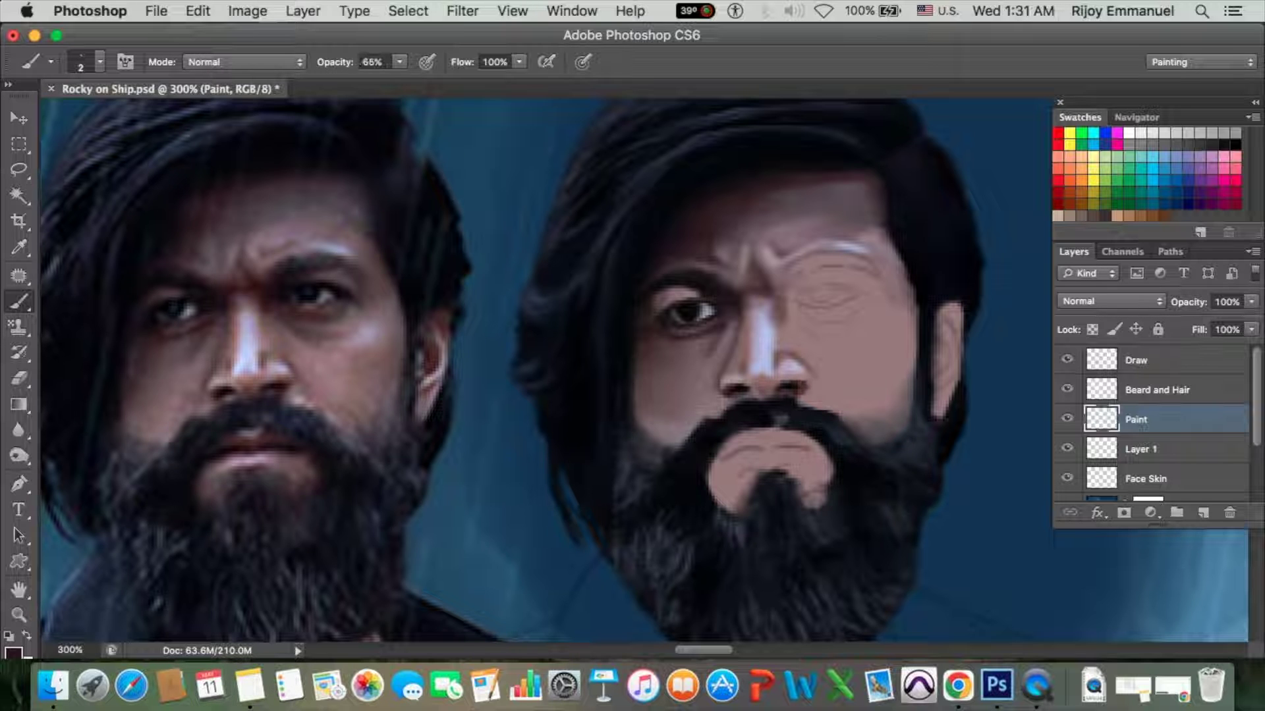
key("2")
key("2")
key("bracketright")
Sample brown cheek tones and set a size-2 brush at 100% opacity.
left_click(296, 374, "alt")
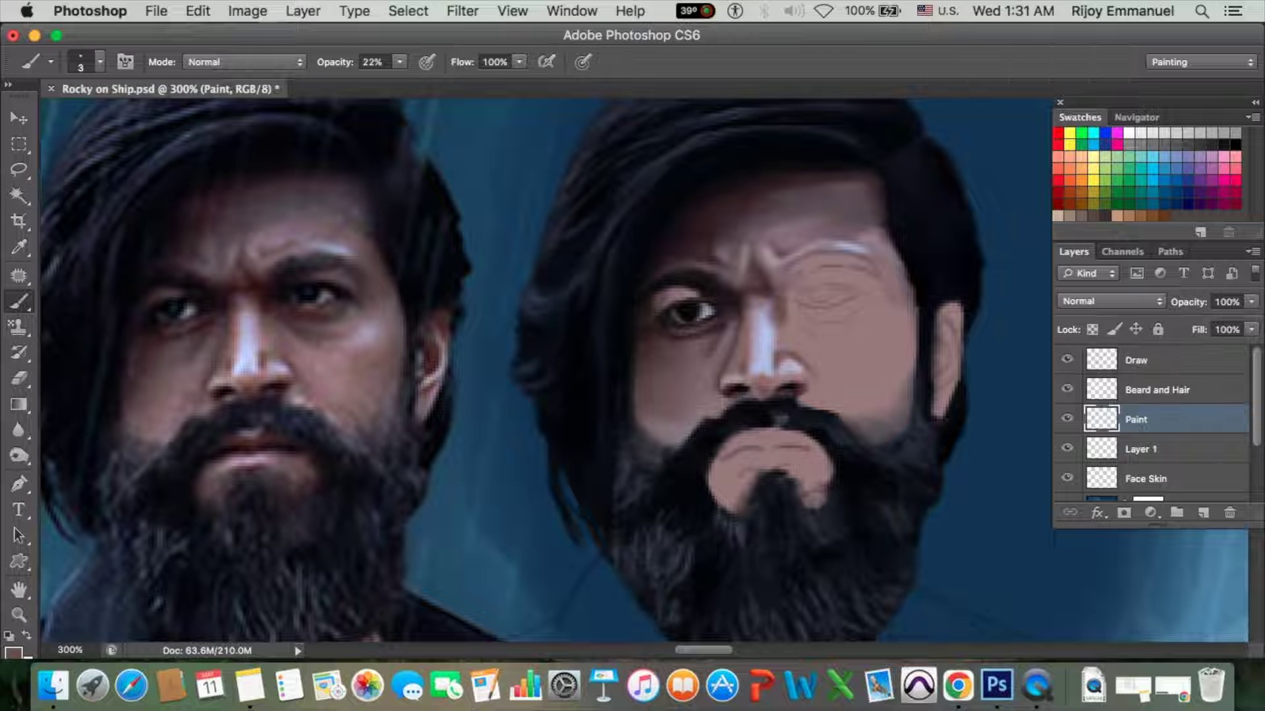
key("bracketright")
key("bracketright")
left_click(260, 333, "alt")
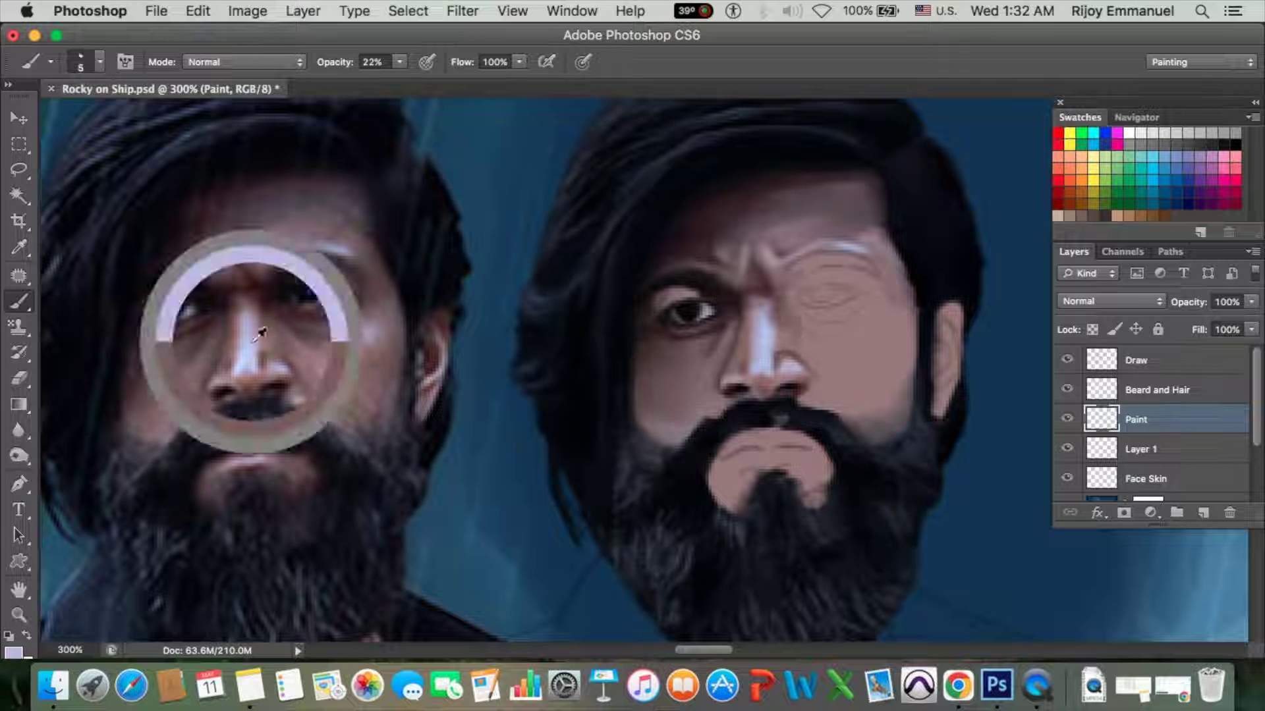
key("1")
key("3")
left_click(290, 338, "alt")
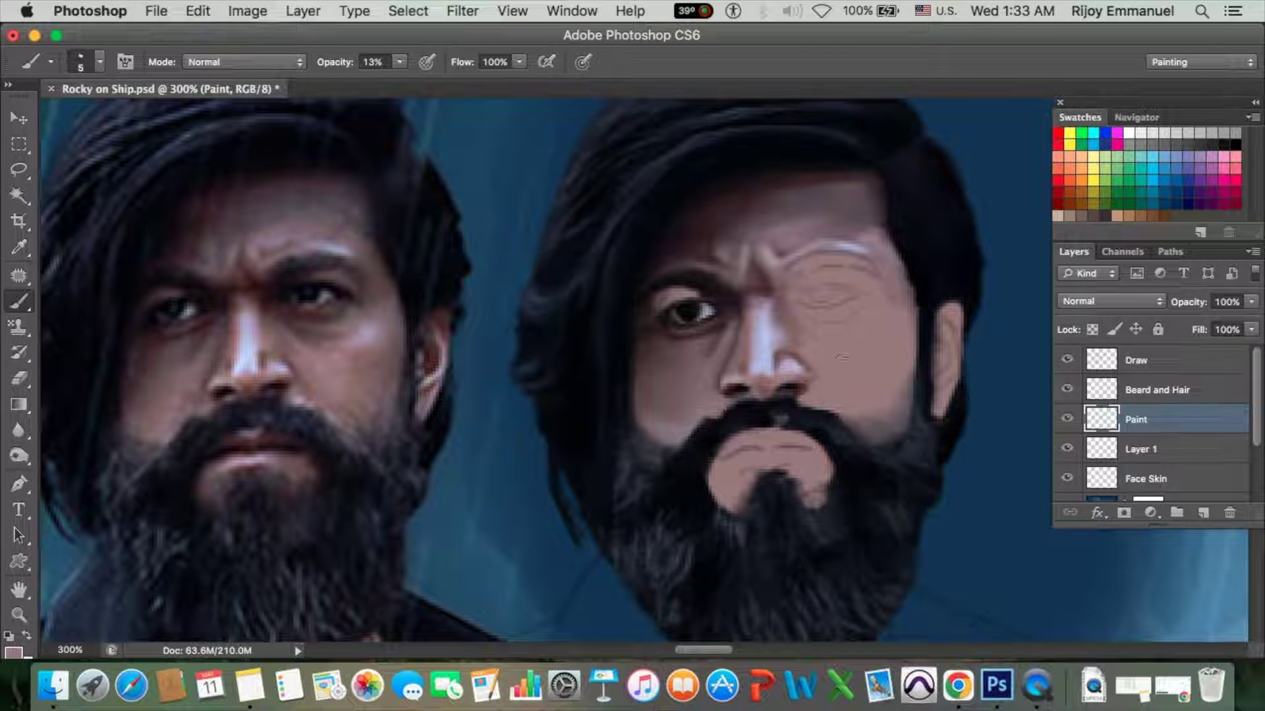
left_click(887, 340, "alt")
key("bracketleft")
key("bracketleft")
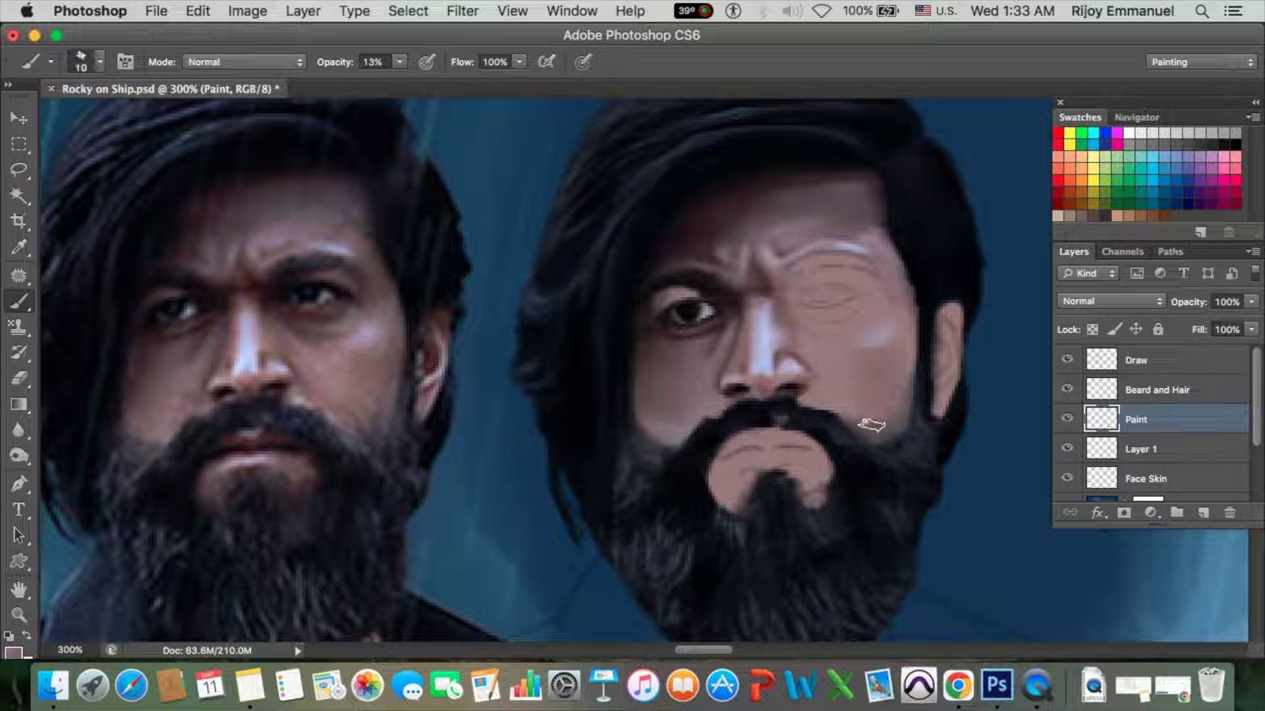
left_click_drag(399, 62, 486, 80)
key("bracketleft")
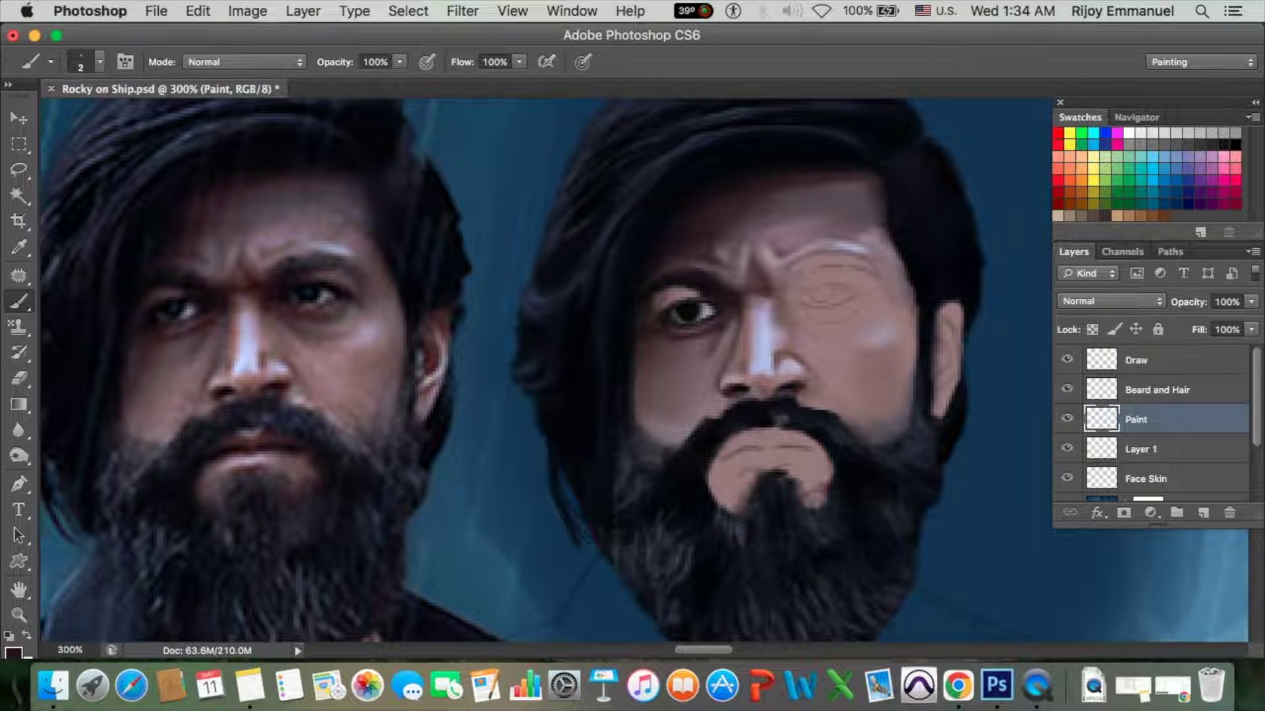
Darken the shadow around the nostril in reddish brown at 21% opacity.
left_click(290, 369, "alt")
key("2")
key("1")
left_click_drag(784, 359, 800, 368)
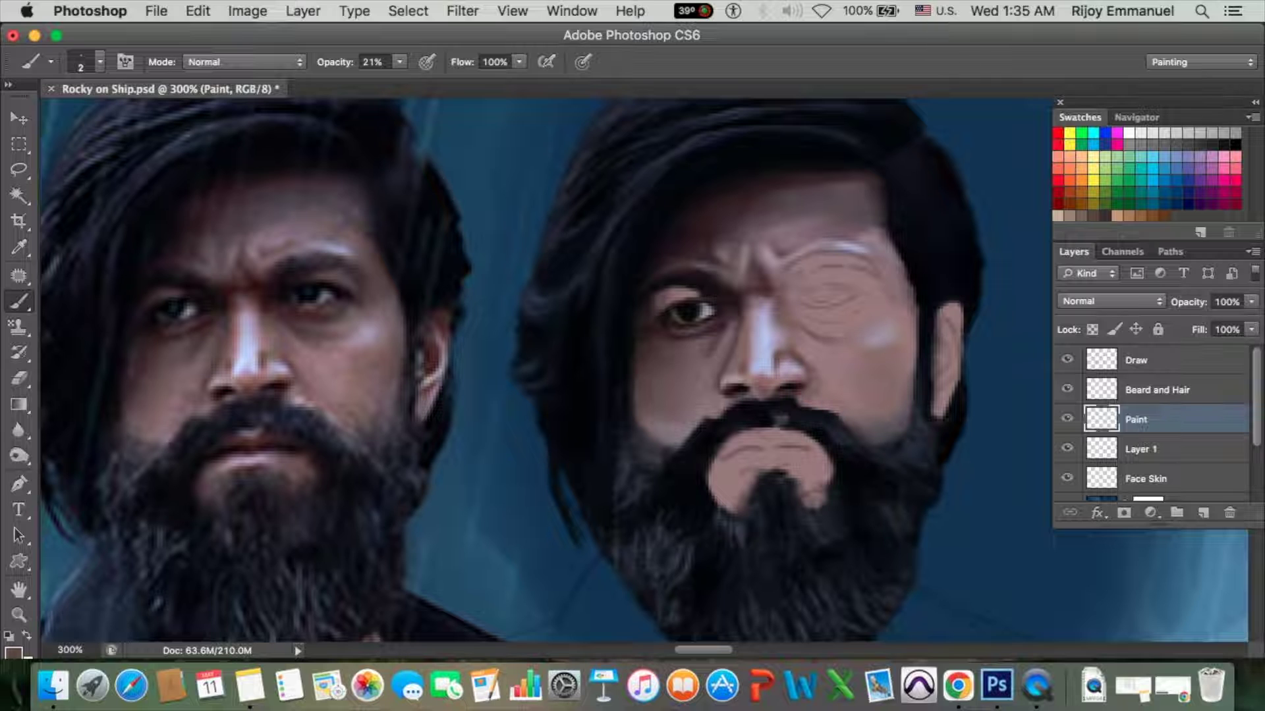
left_click(129, 244, "alt")
key("0")
left_click(290, 379, "alt")
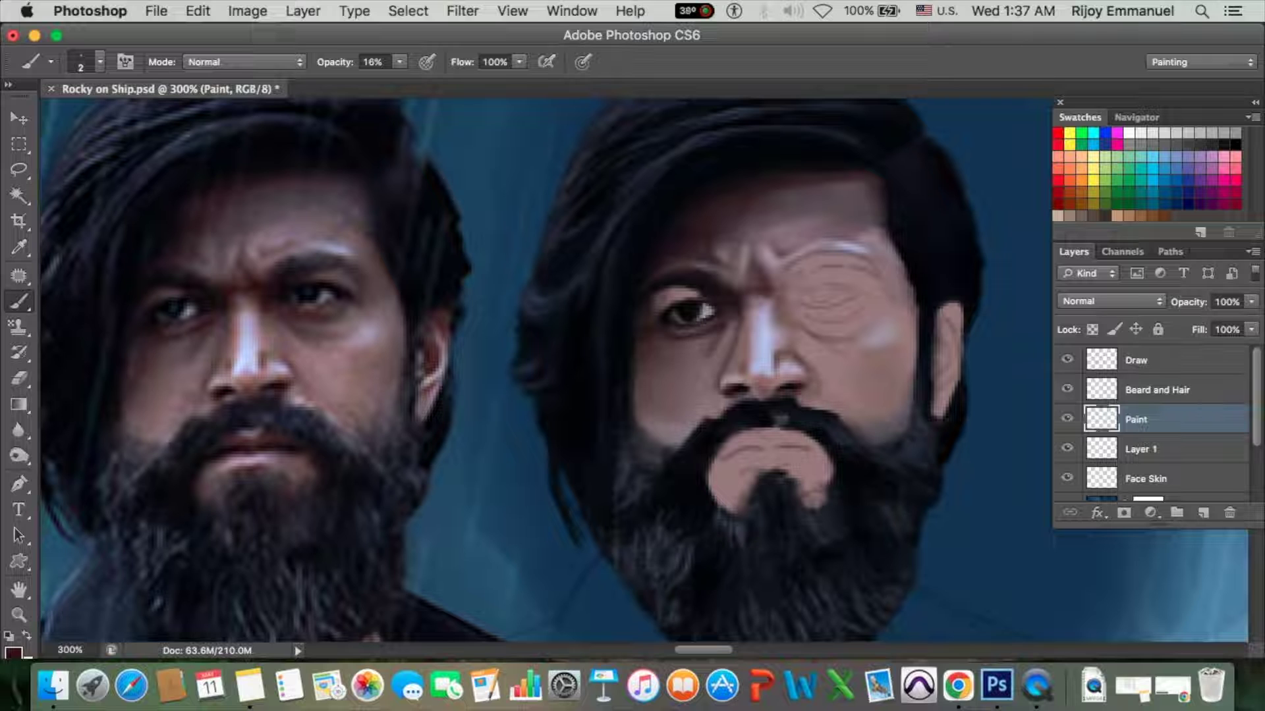
Softly shade along the cheek edge with a size-10 brush at 18% opacity.
left_click(775, 366, "alt")
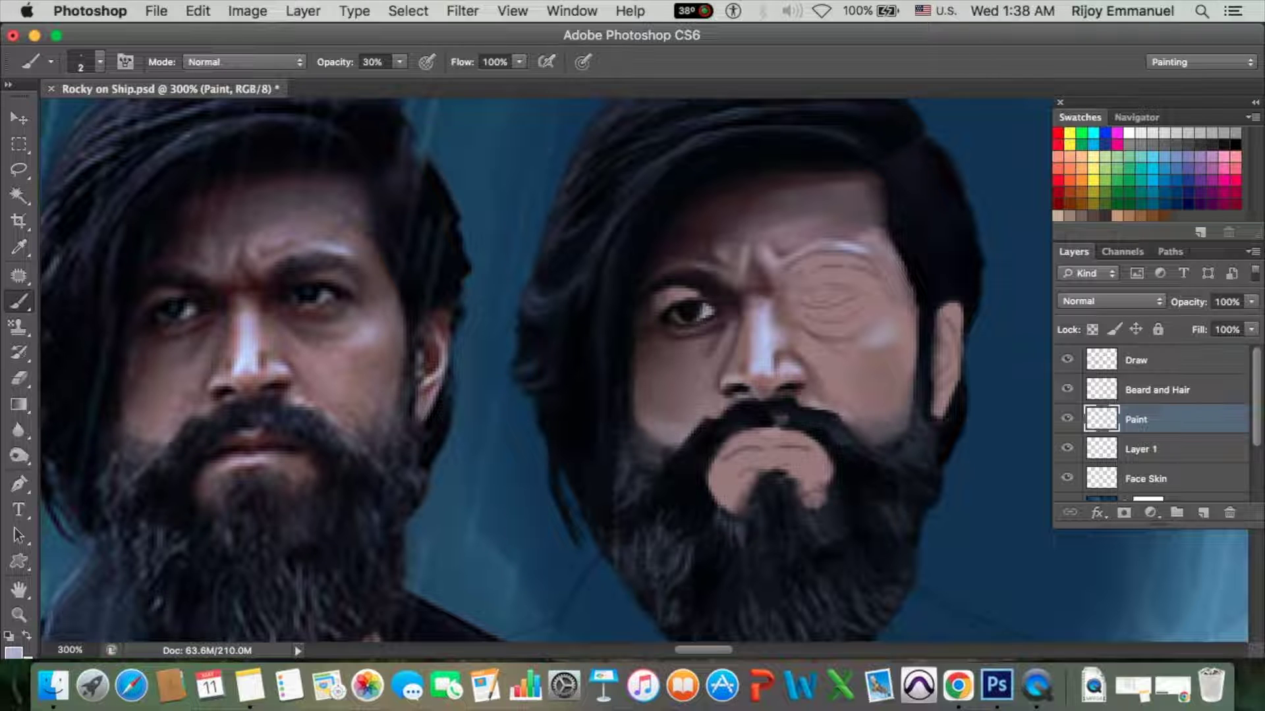
left_click(768, 432, "alt")
left_click(846, 397, "alt")
key("1")
key("8")
key("bracketright")
key("bracketright")
key("bracketright")
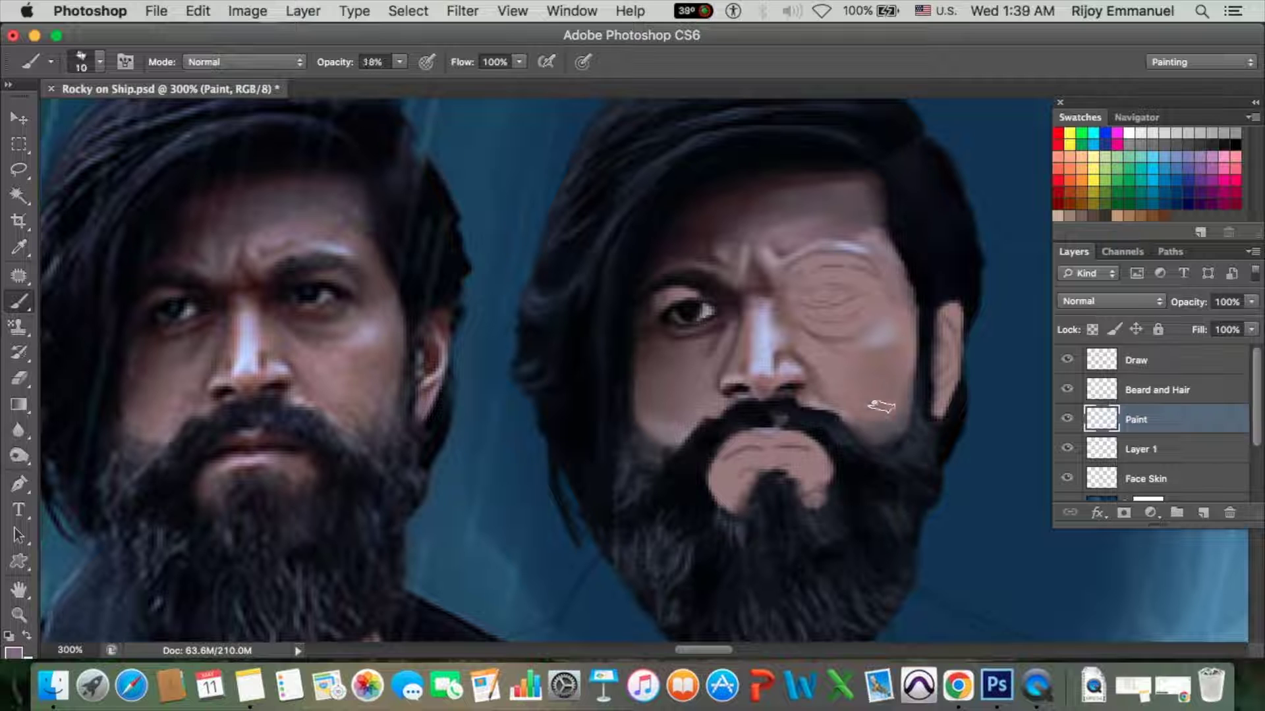
left_click_drag(918, 418, 876, 239)
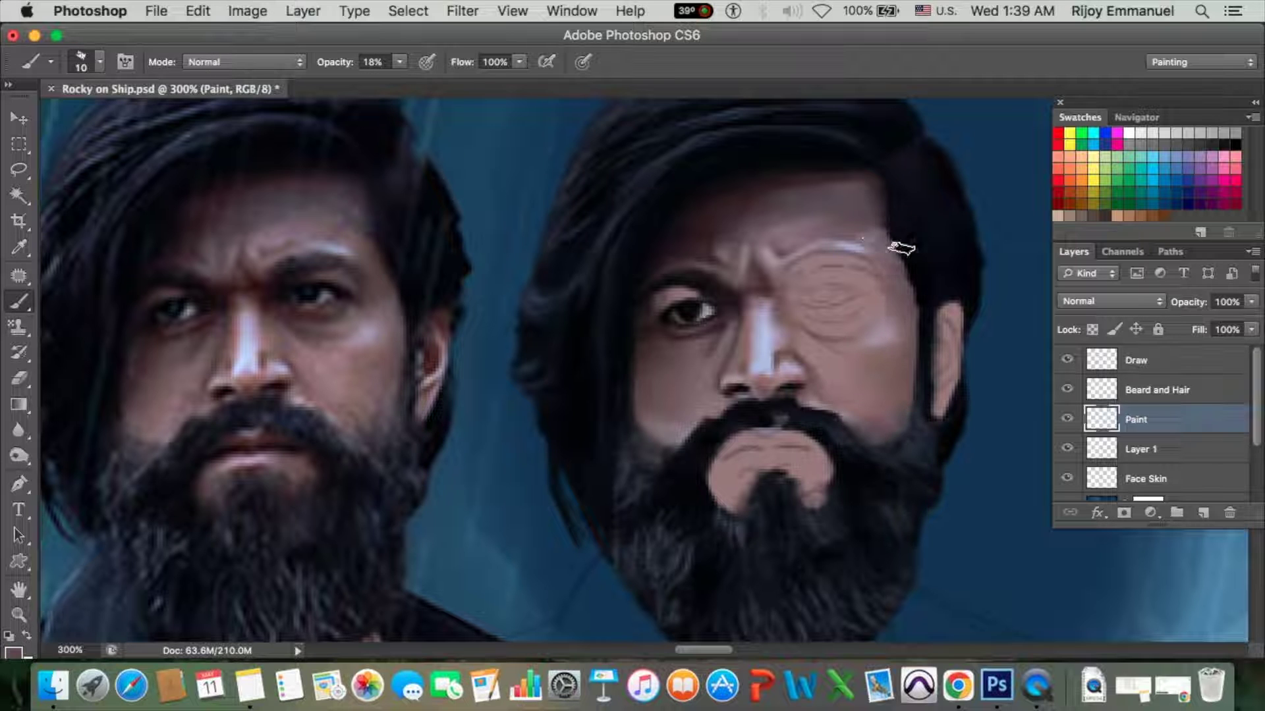
Smooth the skin under the right eye at 7% opacity and repaint the patch below.
left_click(896, 326, "alt")
key("0")
key("7")
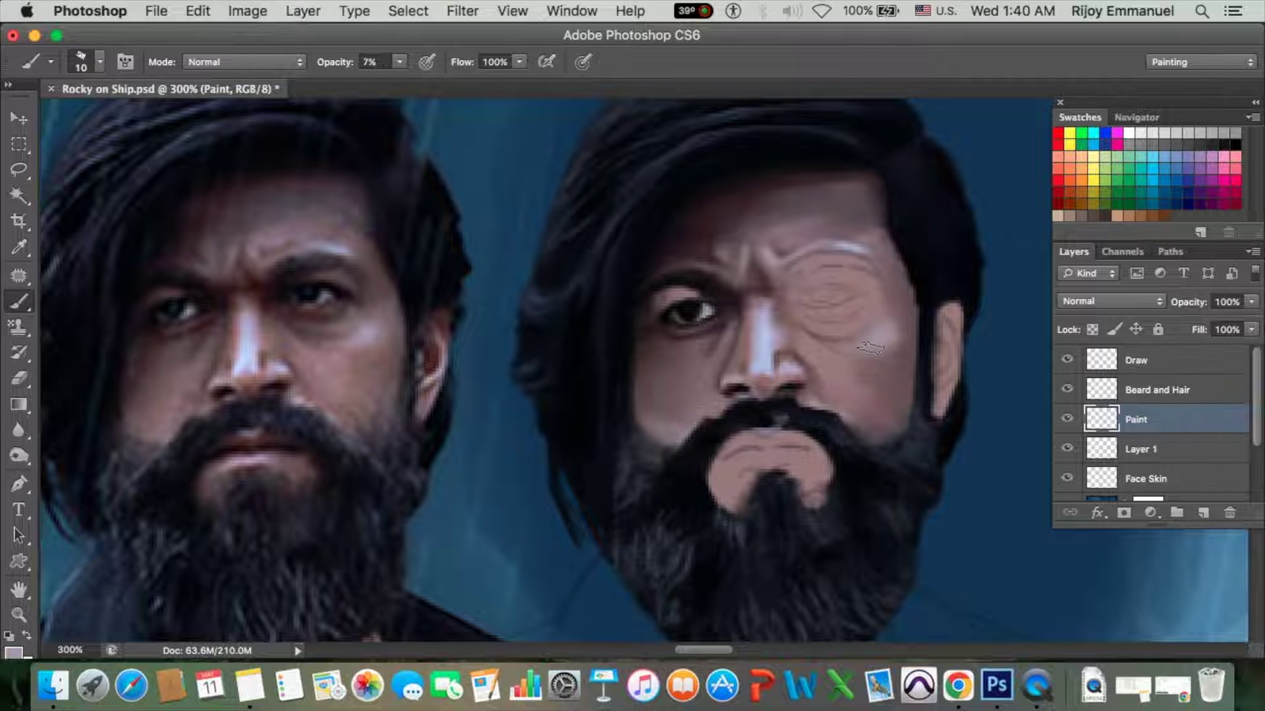
left_click(841, 373, "alt")
key("bracketleft")
key("bracketleft")
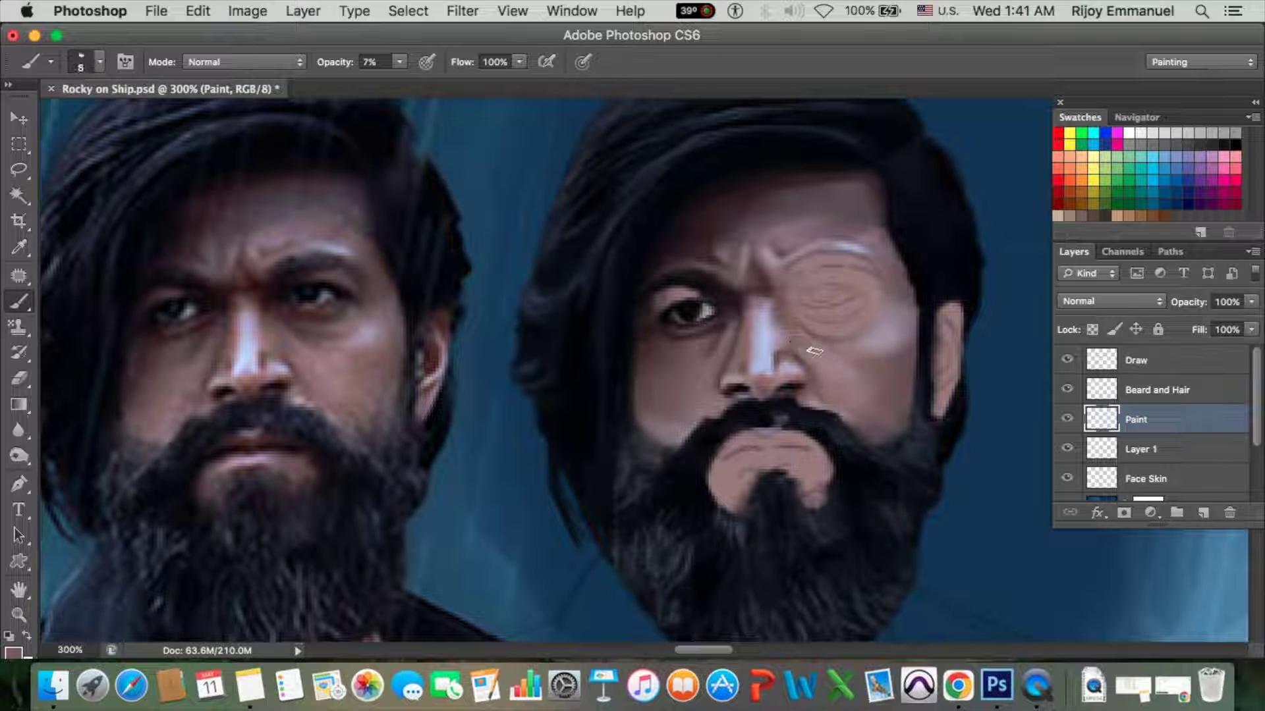
key("bracketleft")
key("bracketleft")
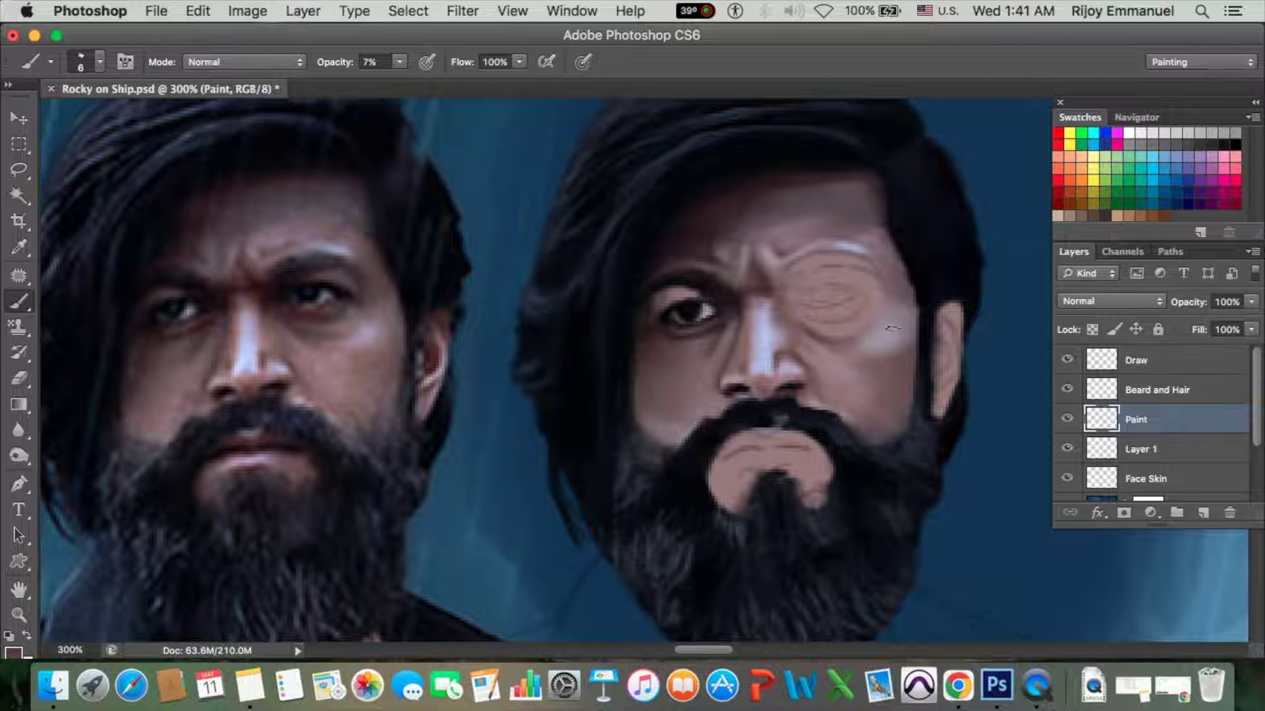
left_click_drag(891, 327, 839, 336)
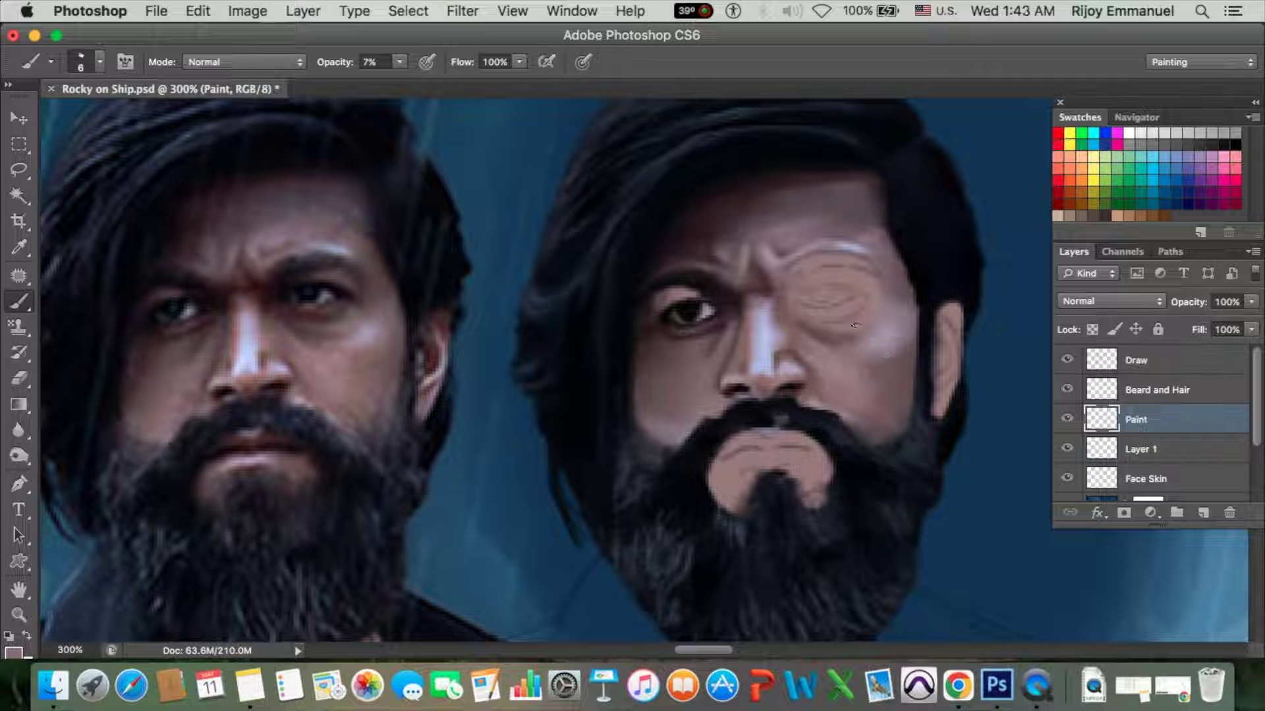
key("bracketleft")
key("bracketleft")
key("bracketleft")
left_click_drag(854, 325, 857, 299)
Paint a darker dark-brown crease over the upper eyelid at 19% opacity.
key("2")
key("3")
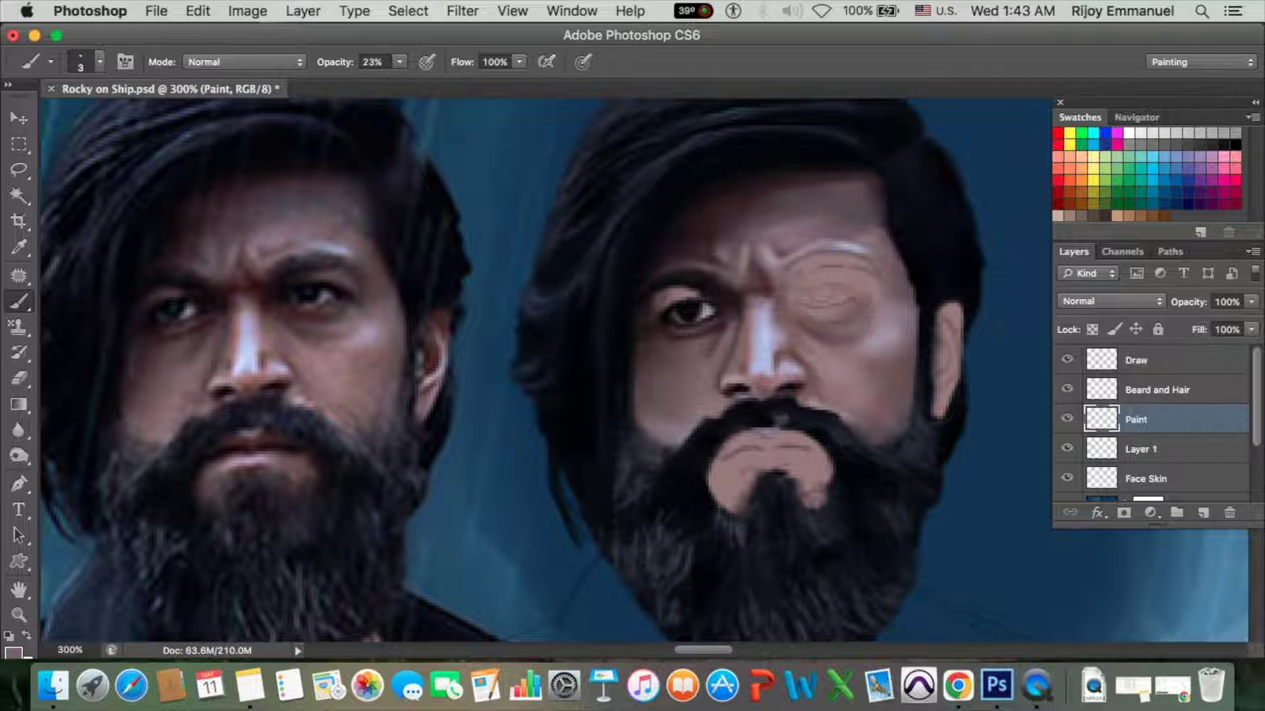
key("1")
key("9")
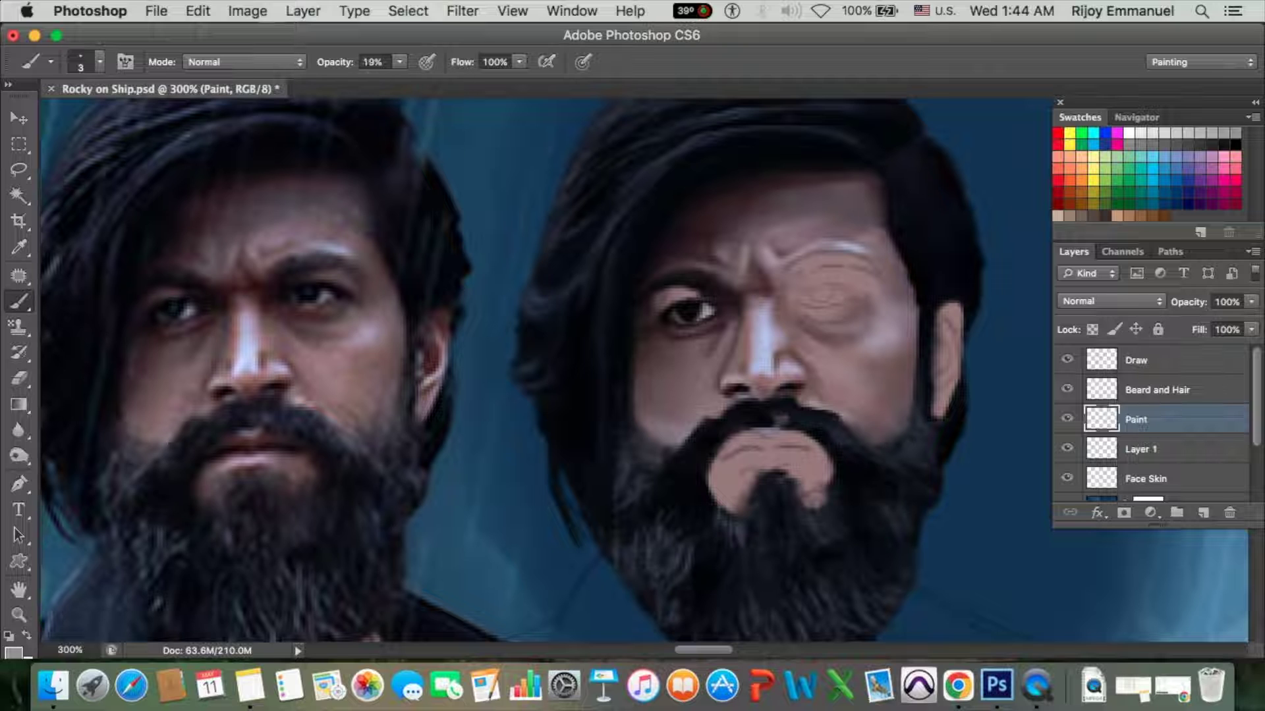
left_click(353, 319, "alt")
mouse_move(849, 321)
left_mouse_down()
mouse_move(807, 303)
mouse_move(767, 311)
mouse_move(783, 307)
left_mouse_up()
left_click(285, 284, "alt")
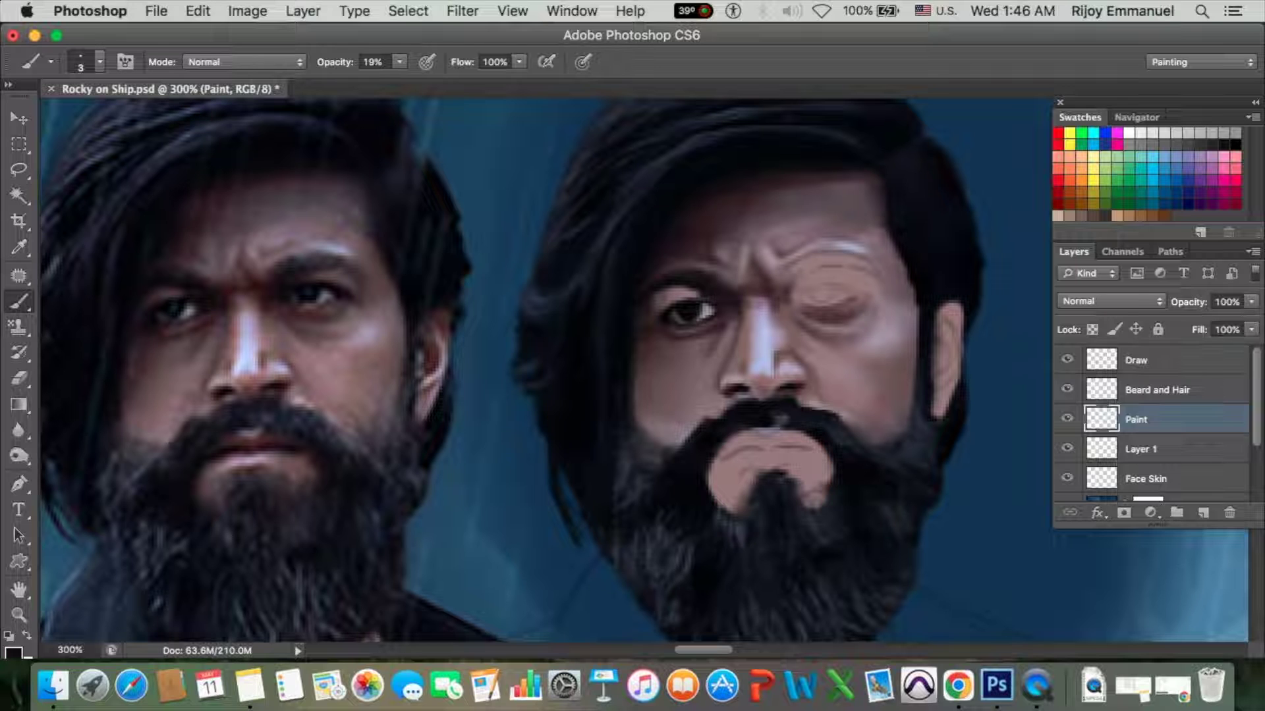
Darken the crease between the brows and the eyebrow arc at 48–61% opacity.
key("4")
key("8")
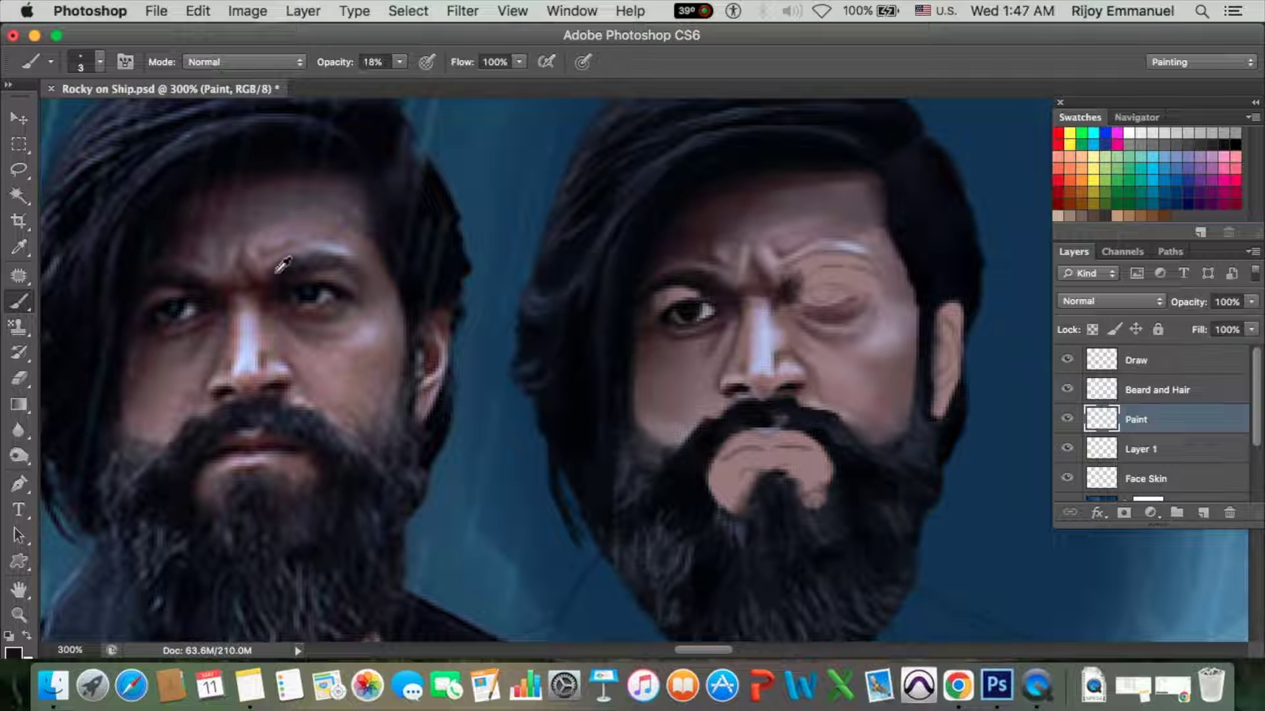
left_click(284, 265, "alt")
left_click_drag(791, 267, 777, 296)
key("bracketleft")
key("6")
key("1")
mouse_move(808, 257)
left_mouse_down()
mouse_move(791, 273)
mouse_move(869, 257)
mouse_move(876, 287)
left_mouse_up()
left_click(369, 264, "alt")
key("bracketright")
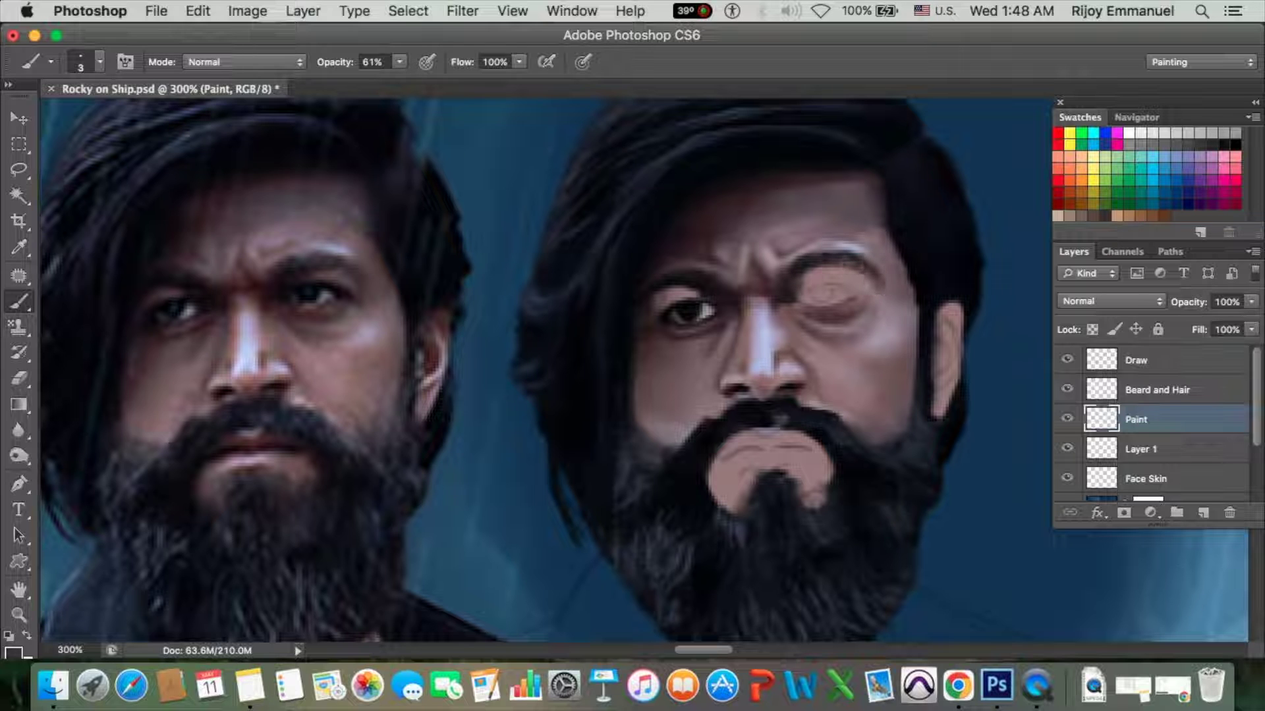
Cover part of the eyebrow with skin tone and paint the right eye's dark iris.
left_click(856, 277, "alt")
left_click(817, 285, "alt")
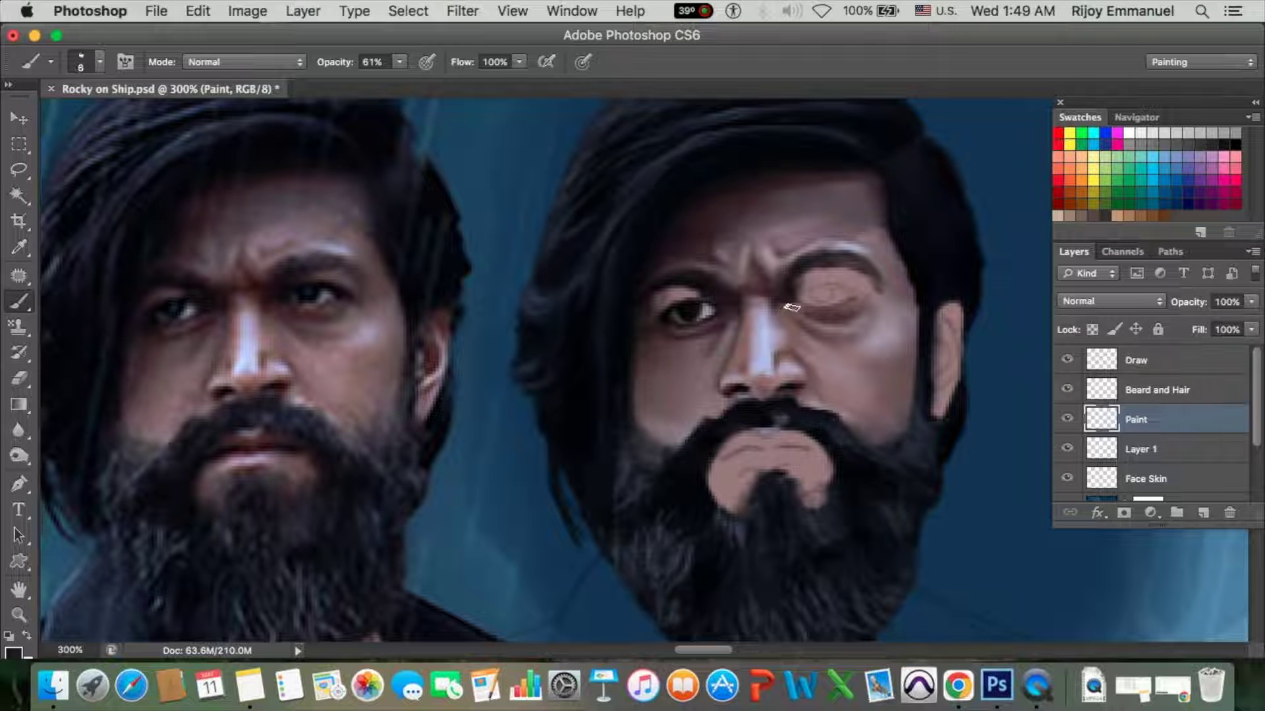
left_click(840, 263, "alt")
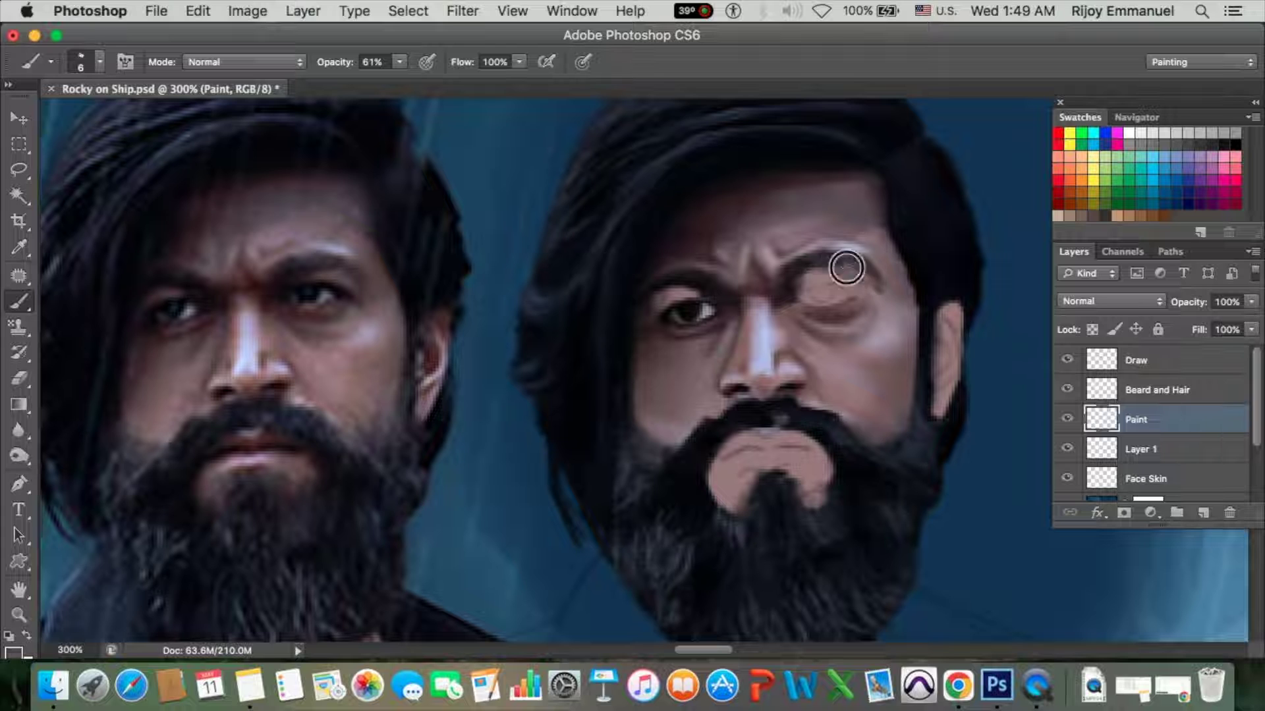
mouse_move(846, 268)
left_mouse_down()
mouse_move(810, 260)
mouse_move(863, 297)
mouse_move(826, 296)
mouse_move(836, 300)
left_mouse_up()
left_click(814, 266, "alt")
left_click(336, 294, "alt")
key("0")
key("[")
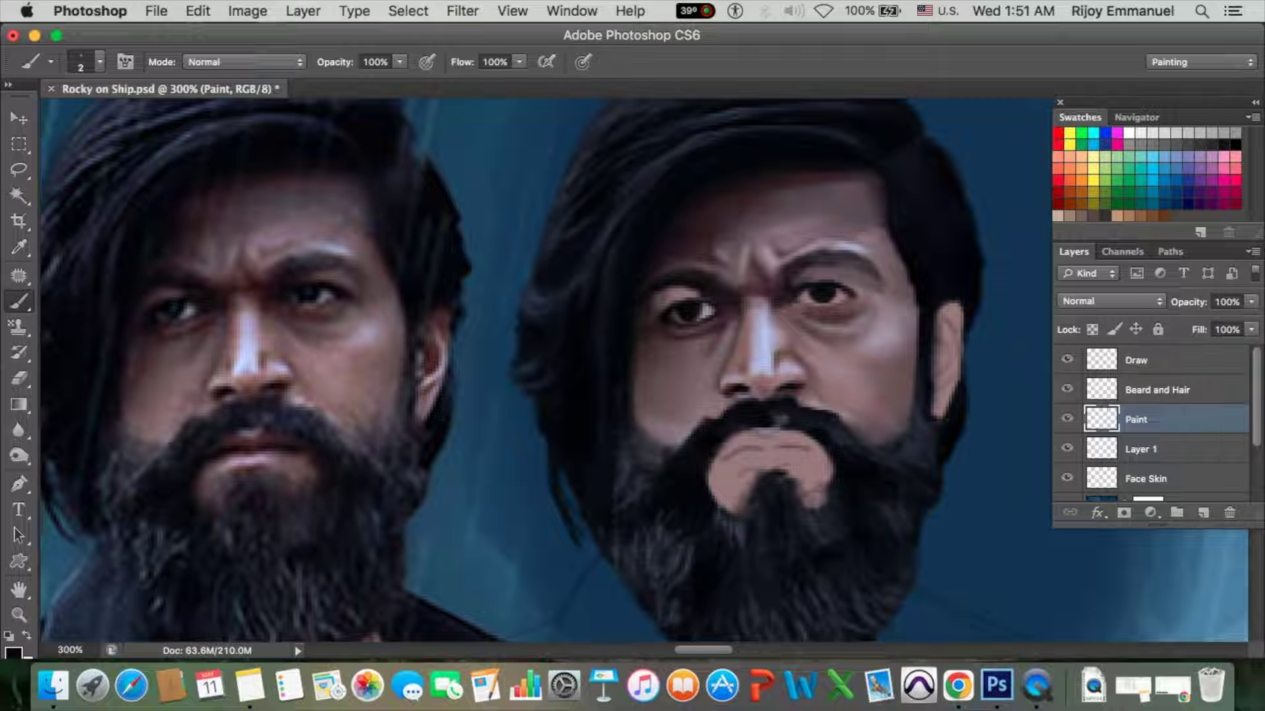
Refine the painted upper eyelid with a light stroke and darker crease at 41% opacity.
left_click(277, 285, "alt")
key("4")
key("1")
key("bracketright")
key("bracketright")
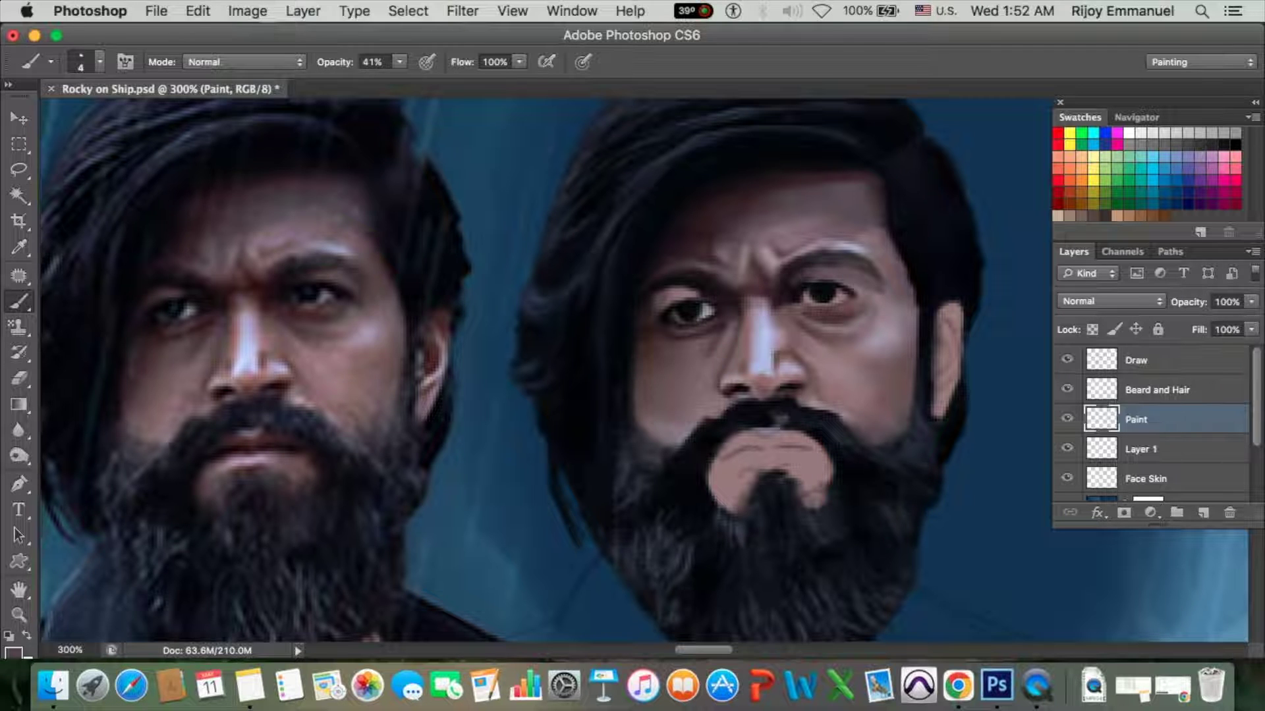
left_click(830, 277, "alt")
key("super+z")
mouse_move(822, 276)
left_mouse_down()
mouse_move(862, 280)
mouse_move(880, 300)
left_mouse_up()
left_click(823, 293, "alt")
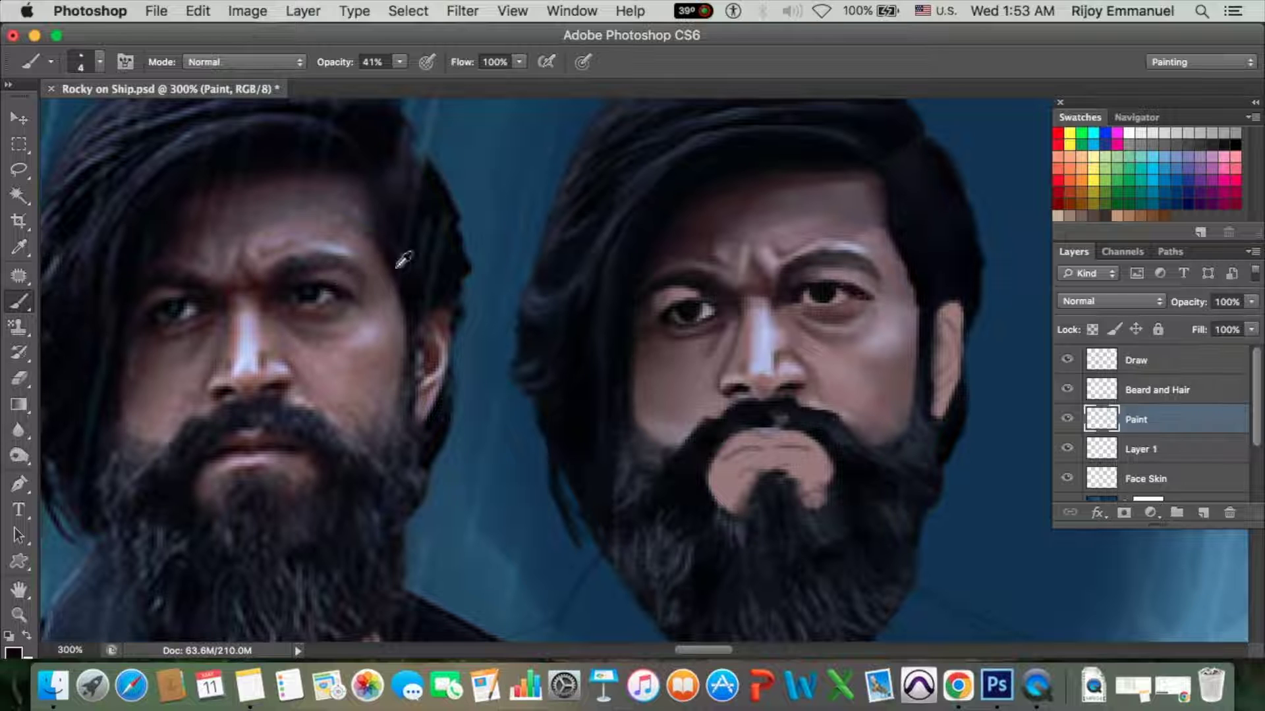
Sample from the reference eye and set a dark brown brush at 33% opacity, size 3.
left_click(318, 256, "alt")
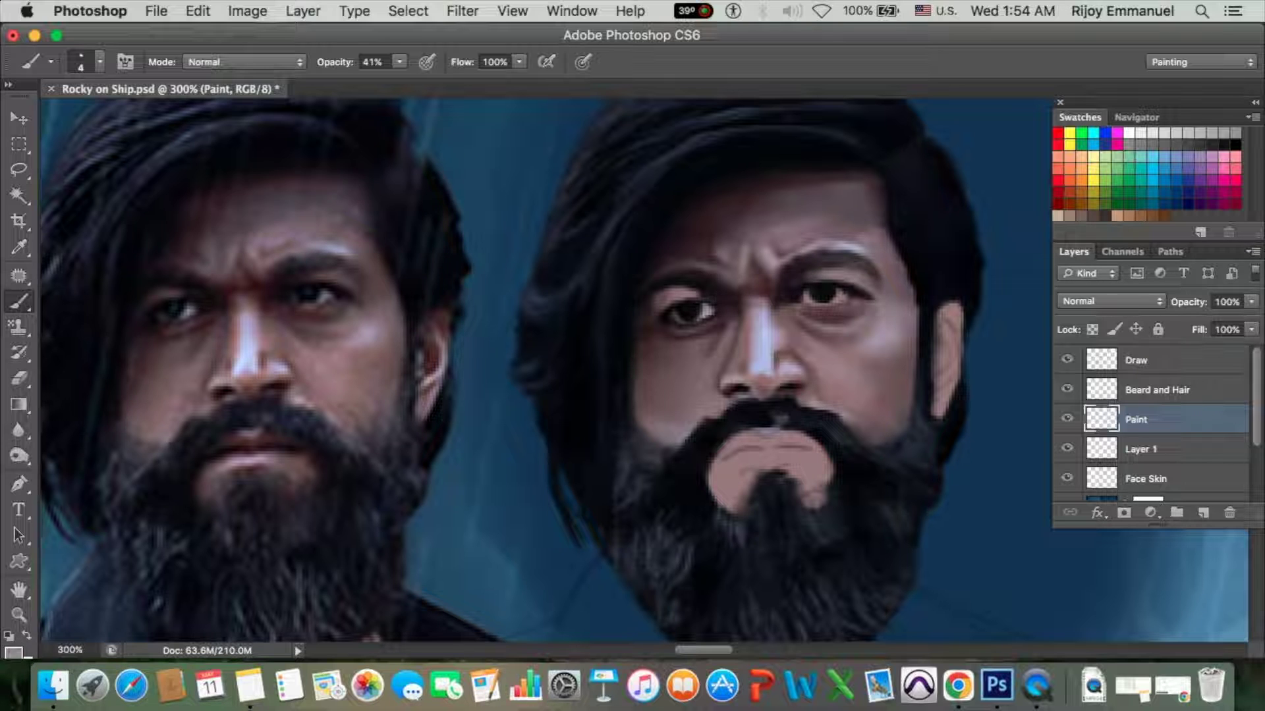
key("8")
key("bracketleft")
key("bracketleft")
key("super+plus")
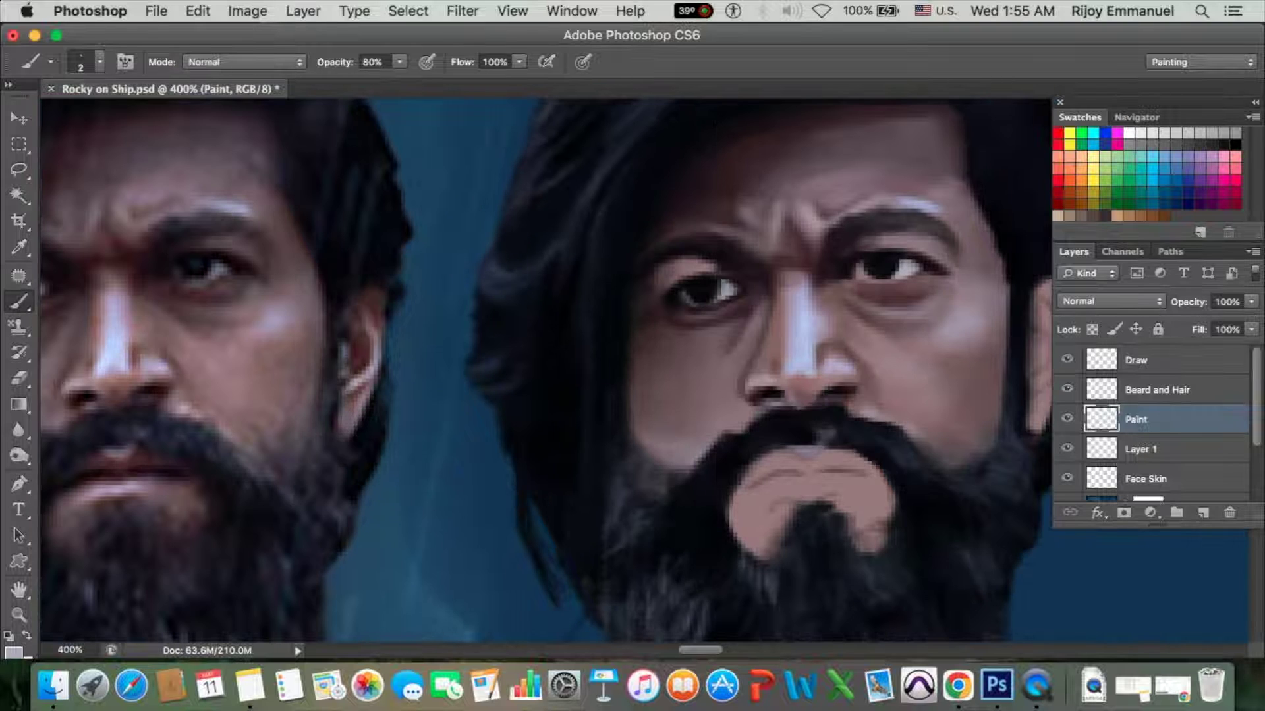
key("super+minus")
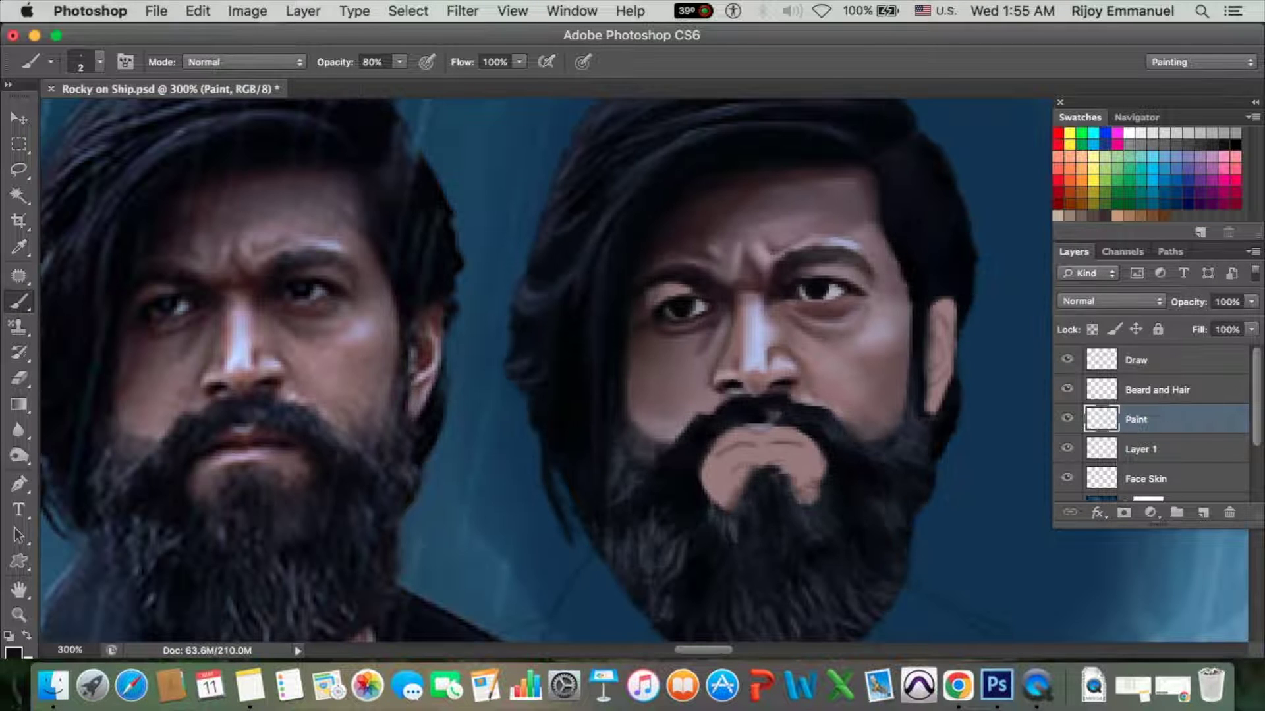
key("3")
key("3")
key("bracketright")
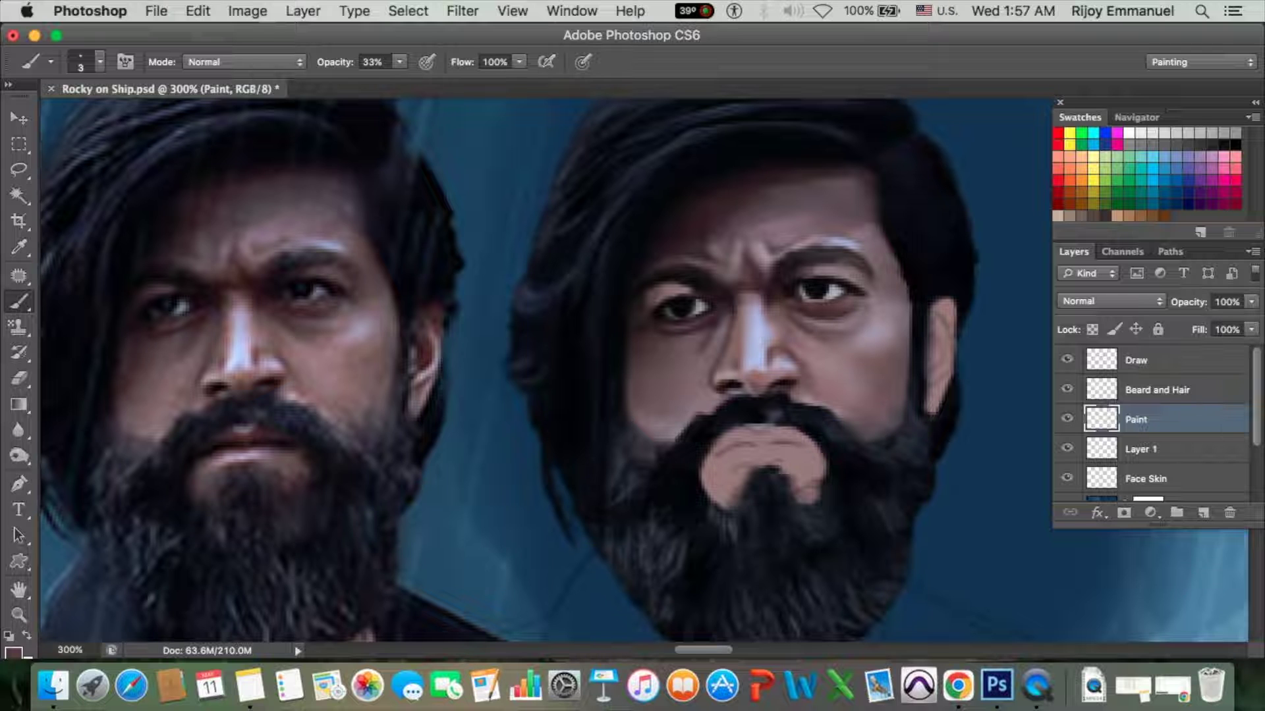
Paint dark hair over the bare skin patch under the mustache with a larger brush.
scroll(918, 353, "down", 2)
key("7")
key("8")
key("bracketright")
key("bracketright")
key("bracketright")
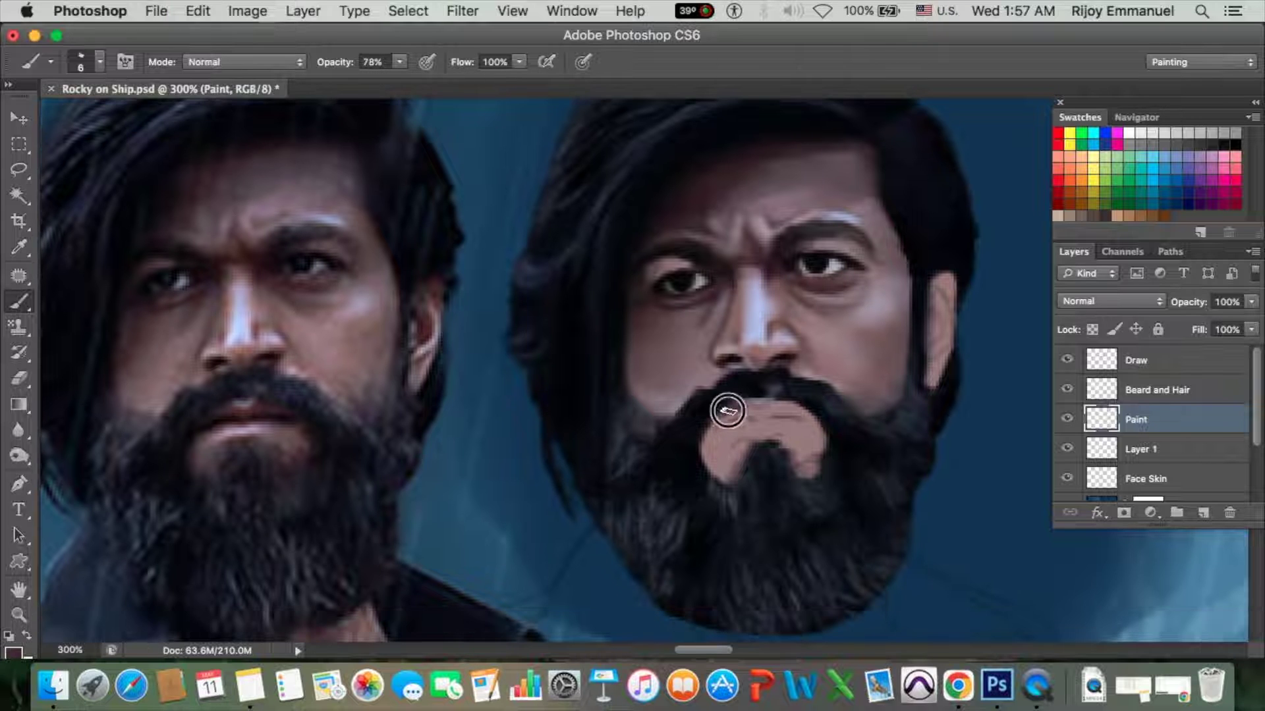
mouse_move(714, 396)
left_mouse_down()
mouse_move(810, 415)
mouse_move(757, 416)
mouse_move(784, 413)
left_mouse_up()
key("bracketleft")
key("bracketleft")
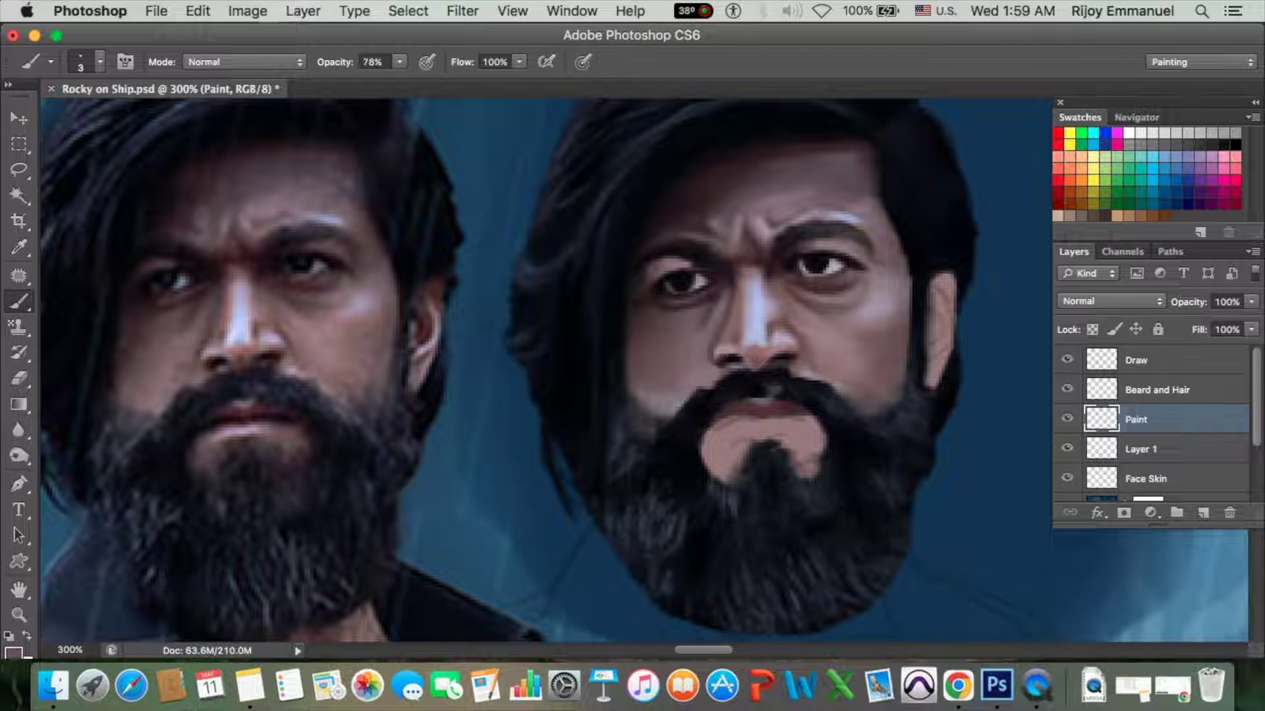
Shade the lower lip and chin with a thin dark line and soft darker strokes.
left_click_drag(399, 61, 330, 82)
left_click(288, 417, "alt")
key("6")
key("1")
left_click_drag(771, 417, 807, 421)
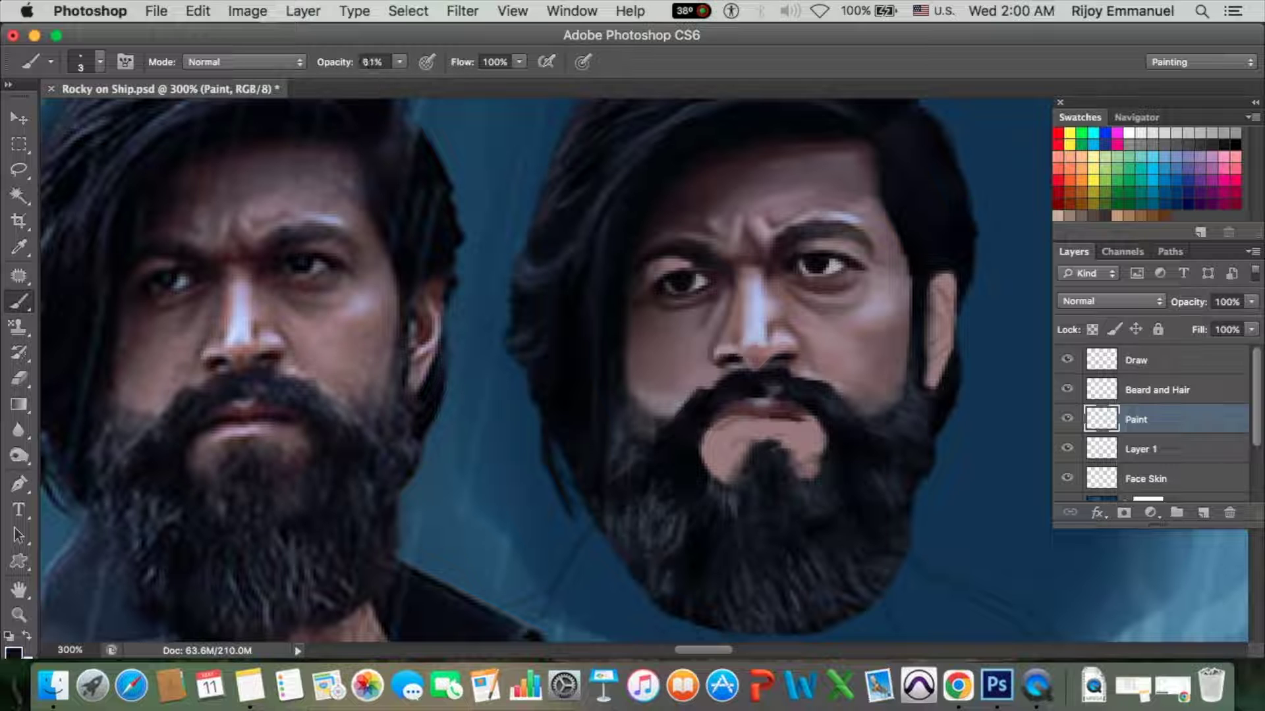
key("bracketright")
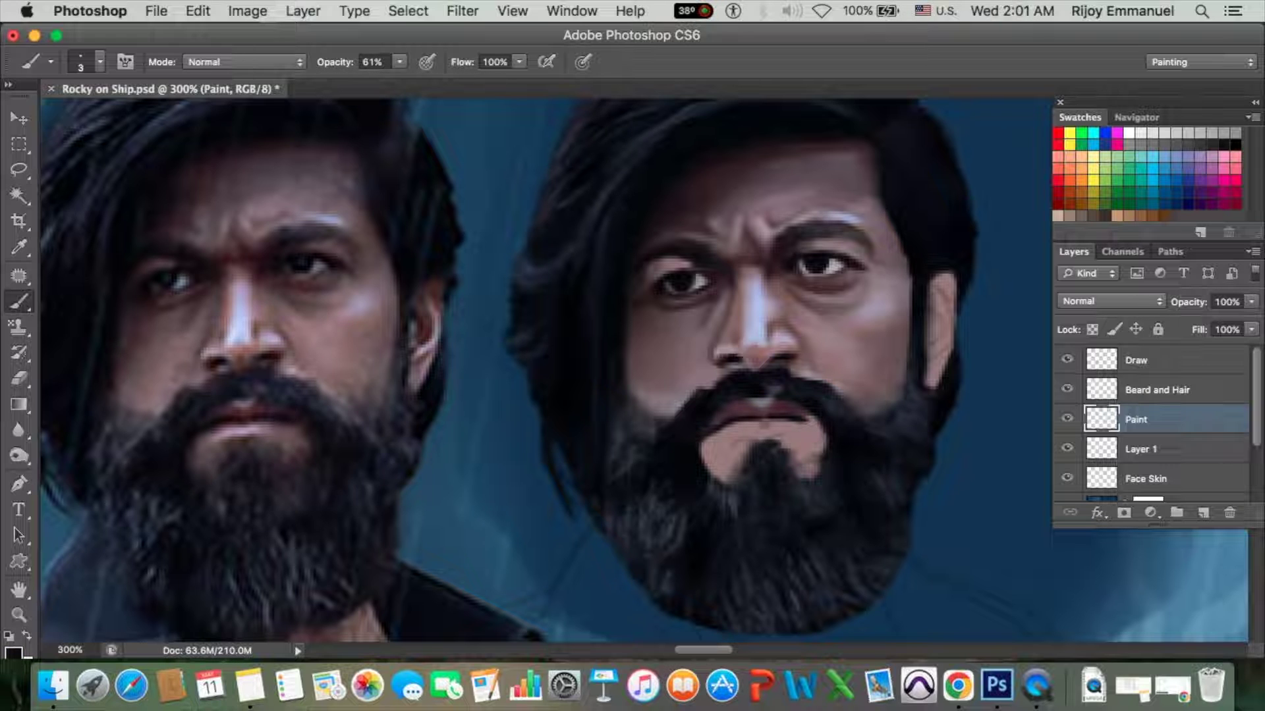
key("x")
key("x")
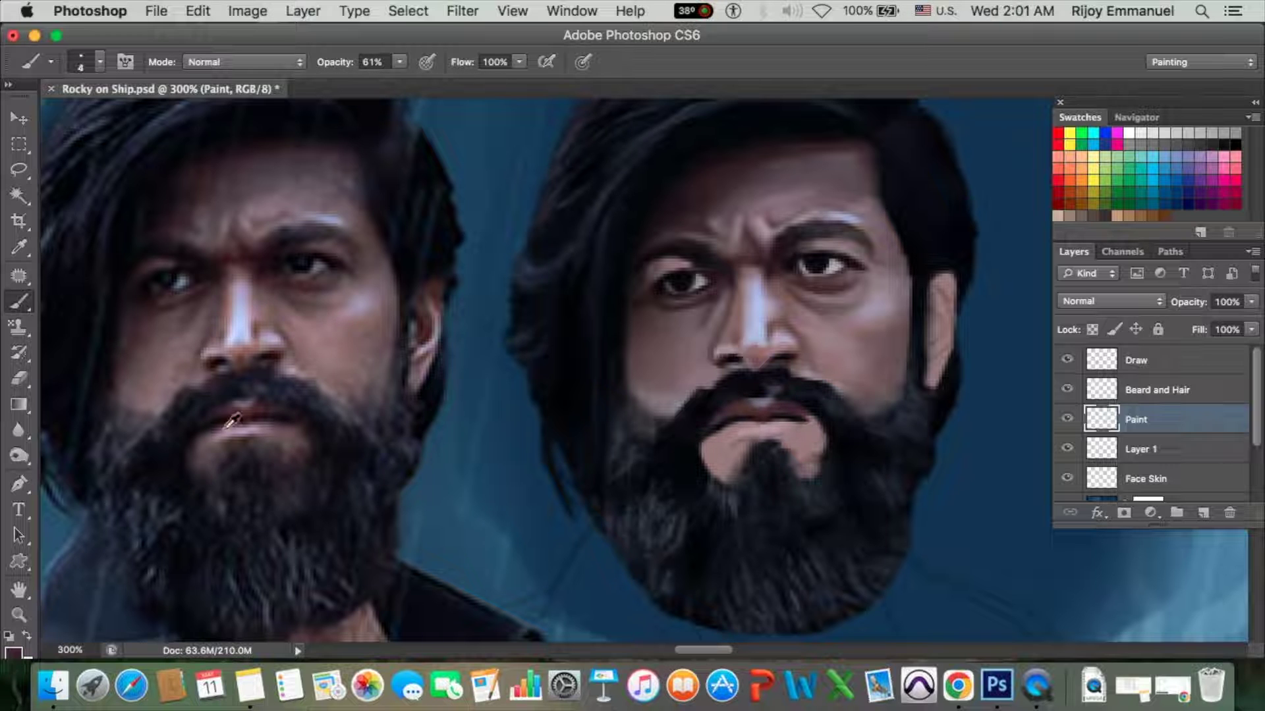
key("3")
key("3")
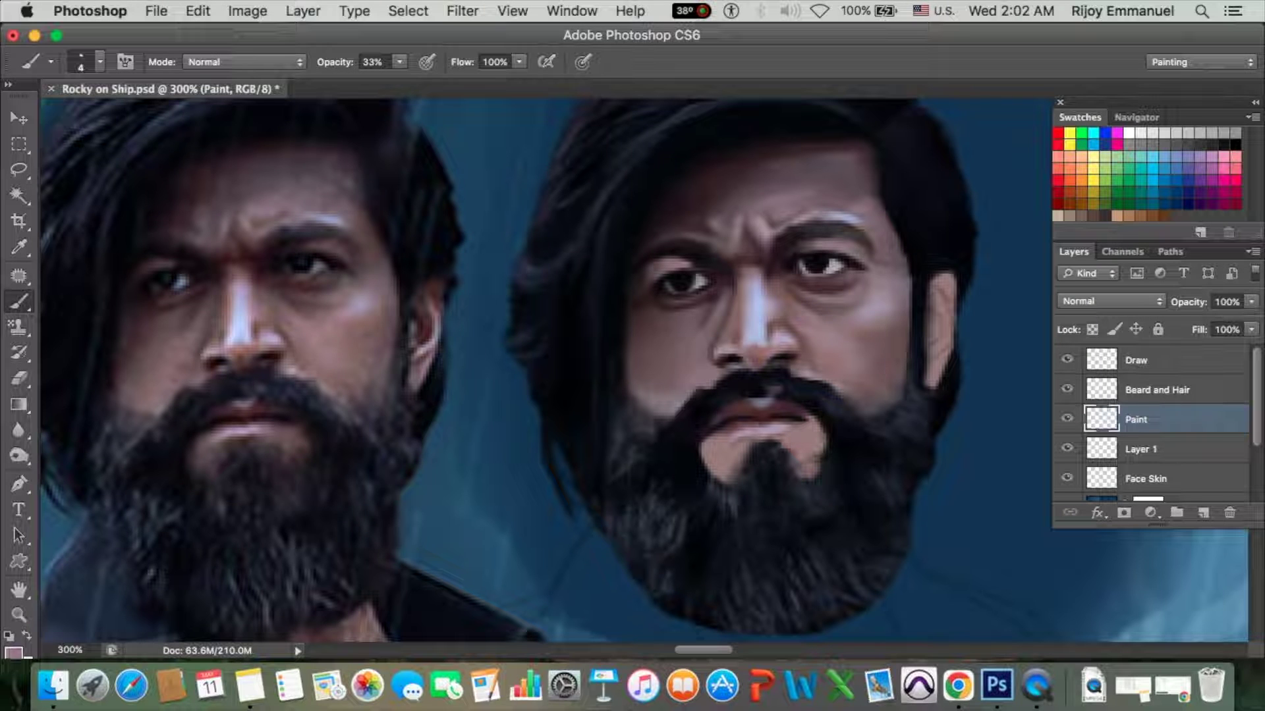
key("x")
mouse_move(718, 435)
left_mouse_down()
mouse_move(744, 445)
mouse_move(704, 471)
mouse_move(715, 471)
left_mouse_up()
left_click_drag(738, 438, 781, 442)
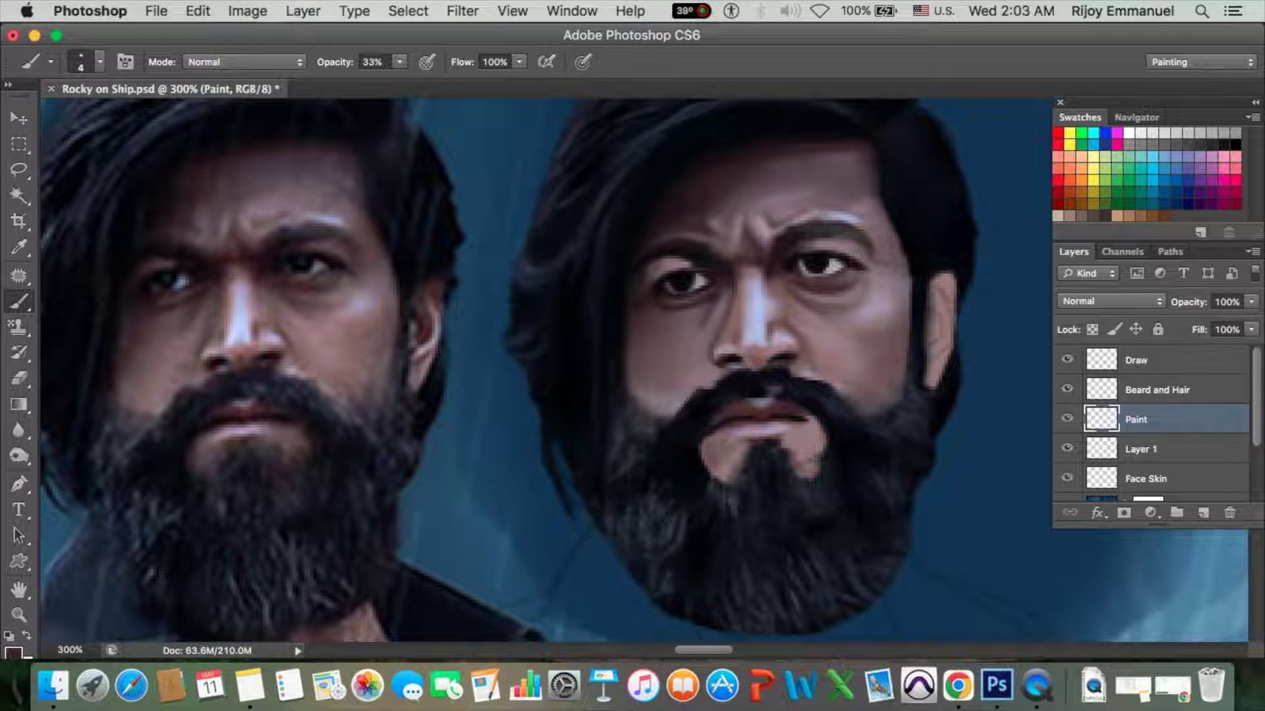
key("]")
key("]")
key("]")
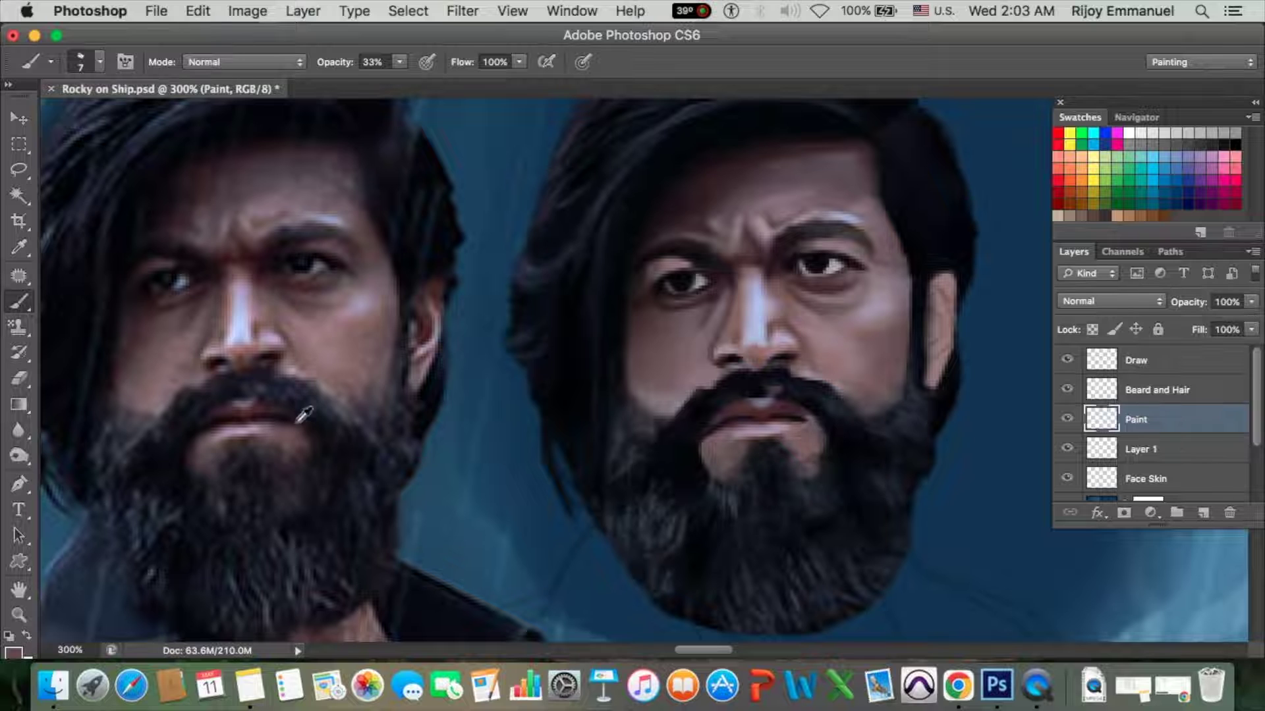
On the Beard and Hair layer, darken the chin hair below the mustache.
key("1")
key("2")
key("alt+bracketright")
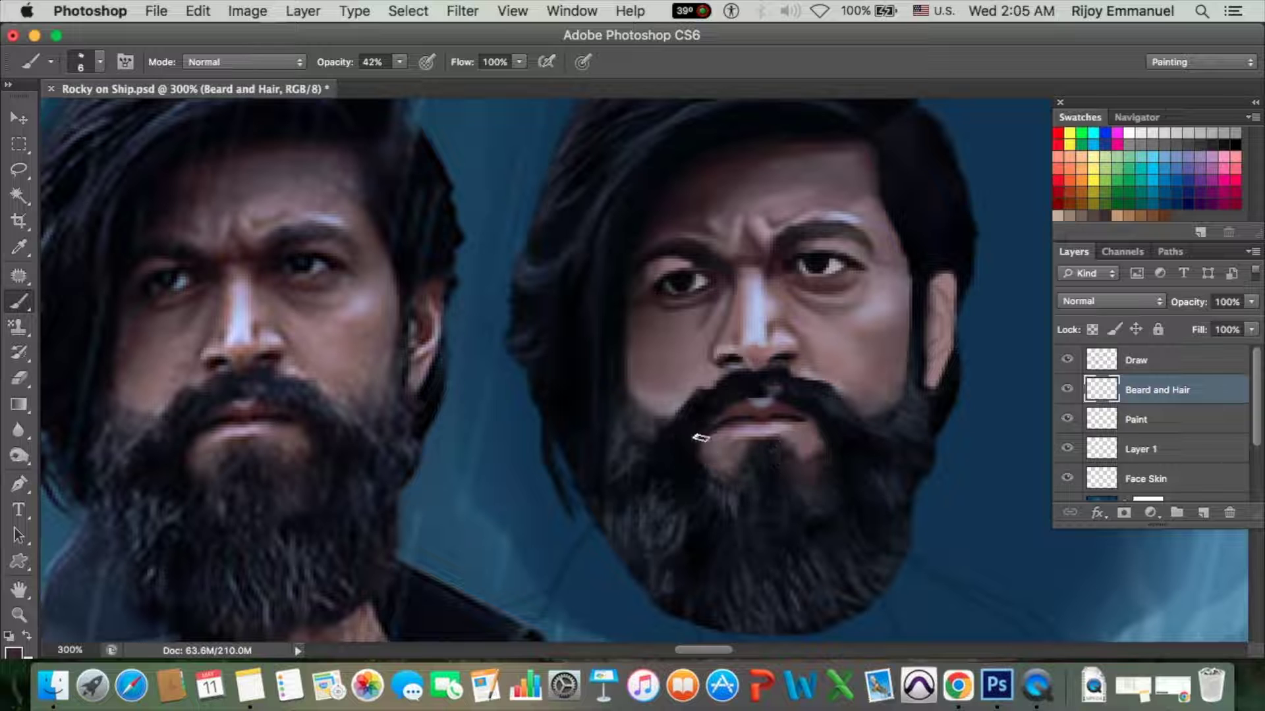
left_click_drag(700, 437, 704, 469)
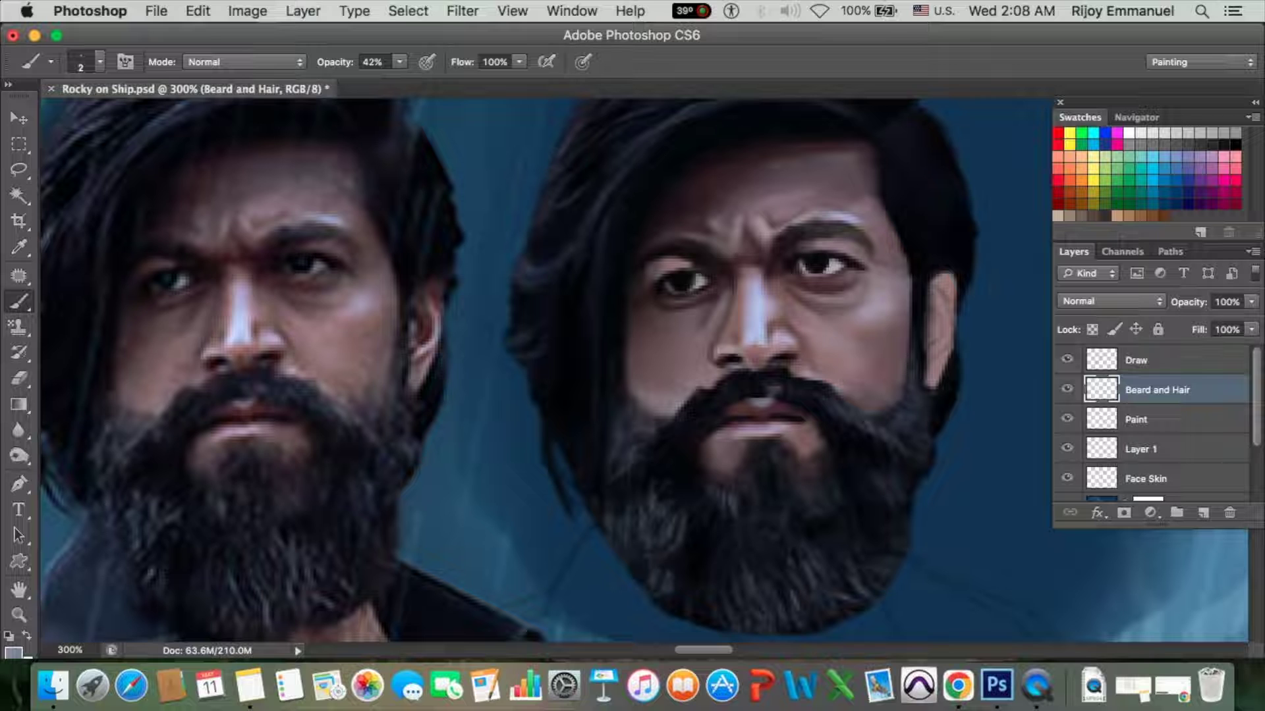
Paint fine strands in black and grey sampled from the reference beard, comparing by hiding the layer.
left_click(224, 404, "alt")
key("bracketright")
key("1")
key("2")
left_click(762, 395, "alt")
key("d")
left_click(1067, 390)
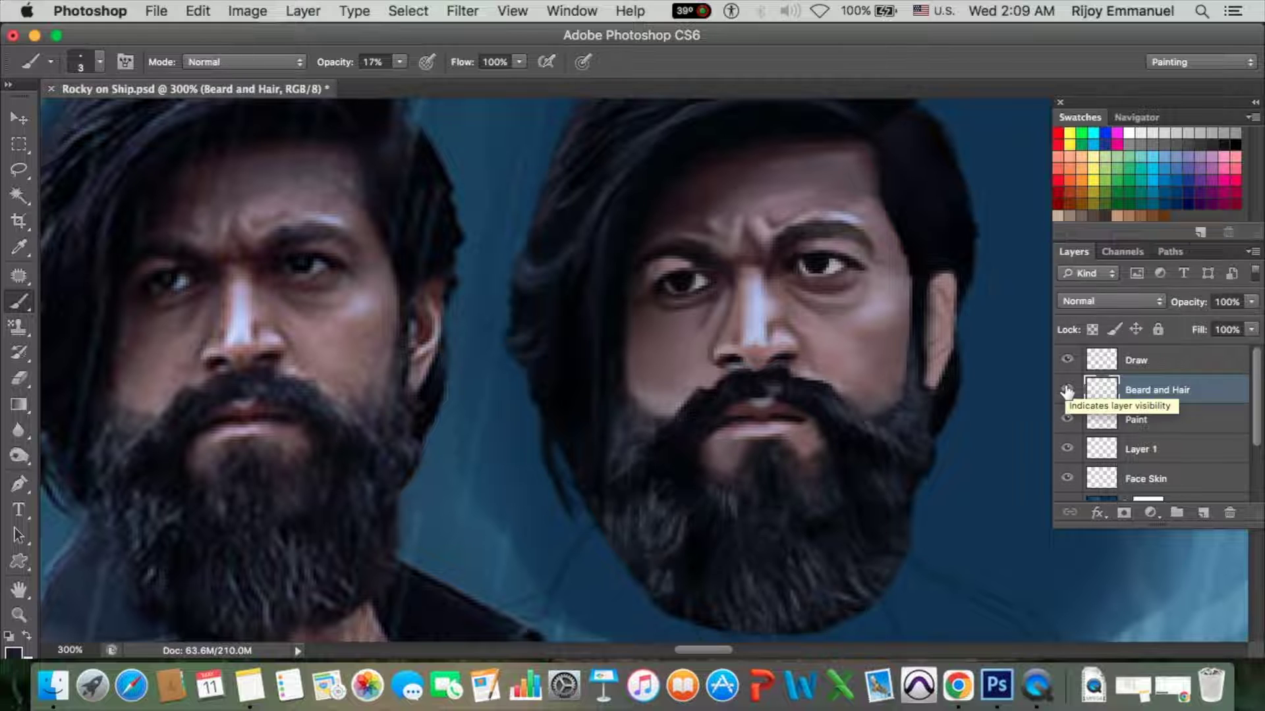
left_click(1163, 428)
key("bracketright")
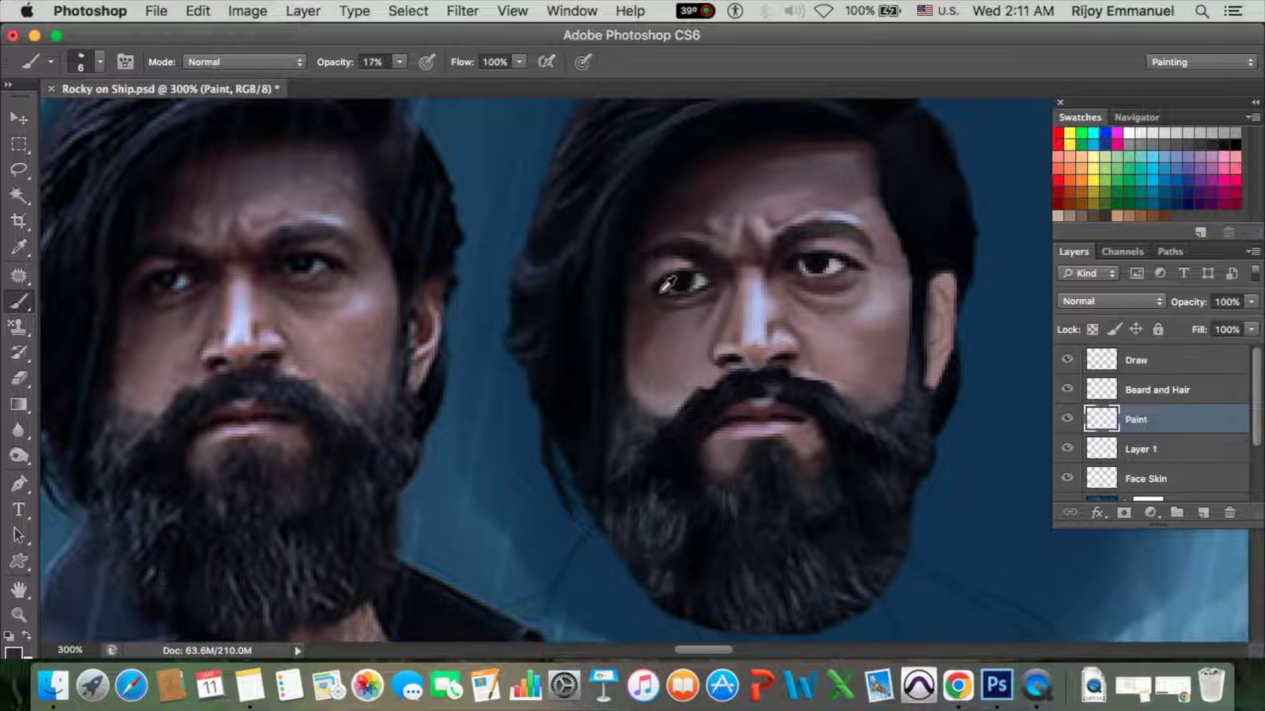
Darken the mustache's right end with a colour sampled from the reference face.
left_click(184, 374, "alt")
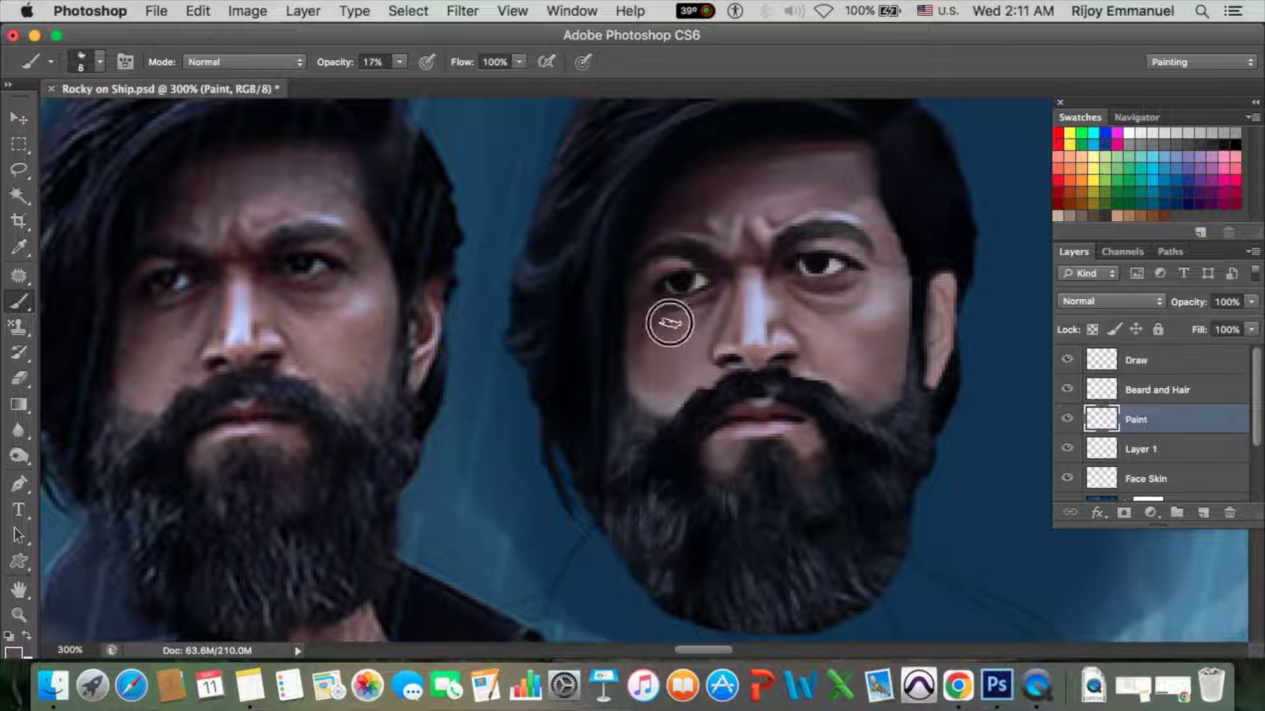
key("bracketright")
key("bracketright")
key("bracketright")
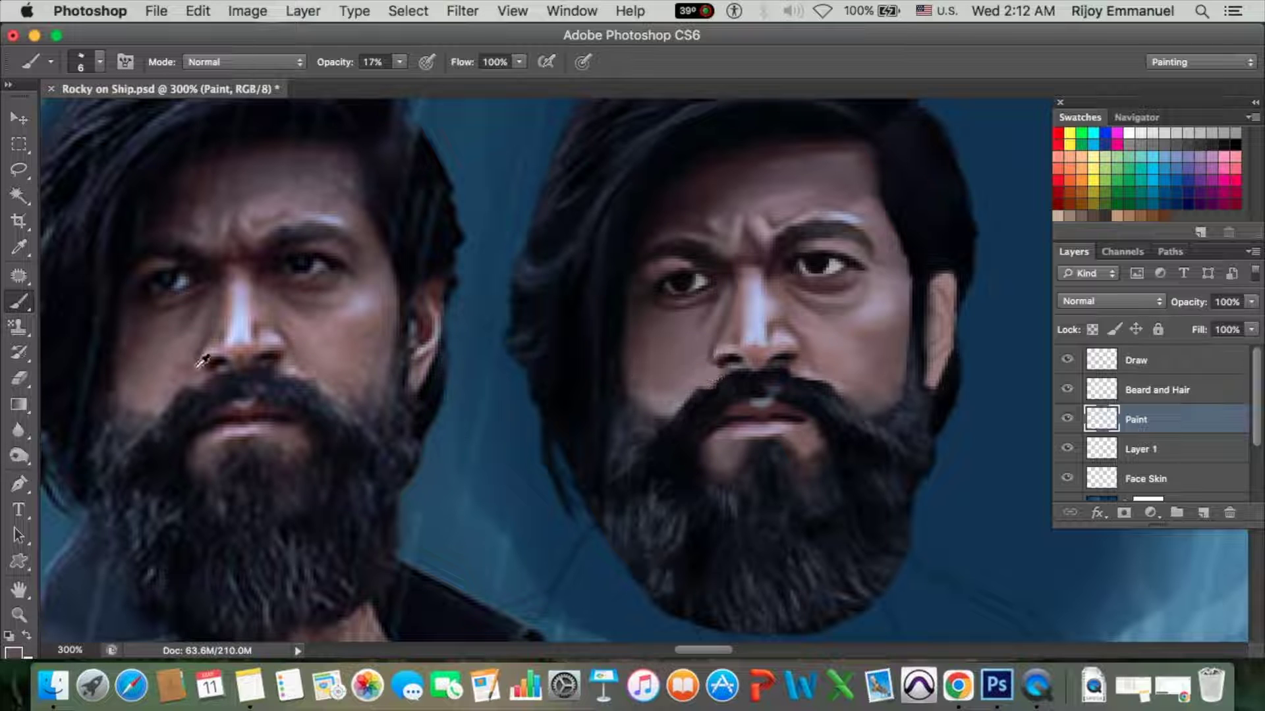
left_click(164, 367, "alt")
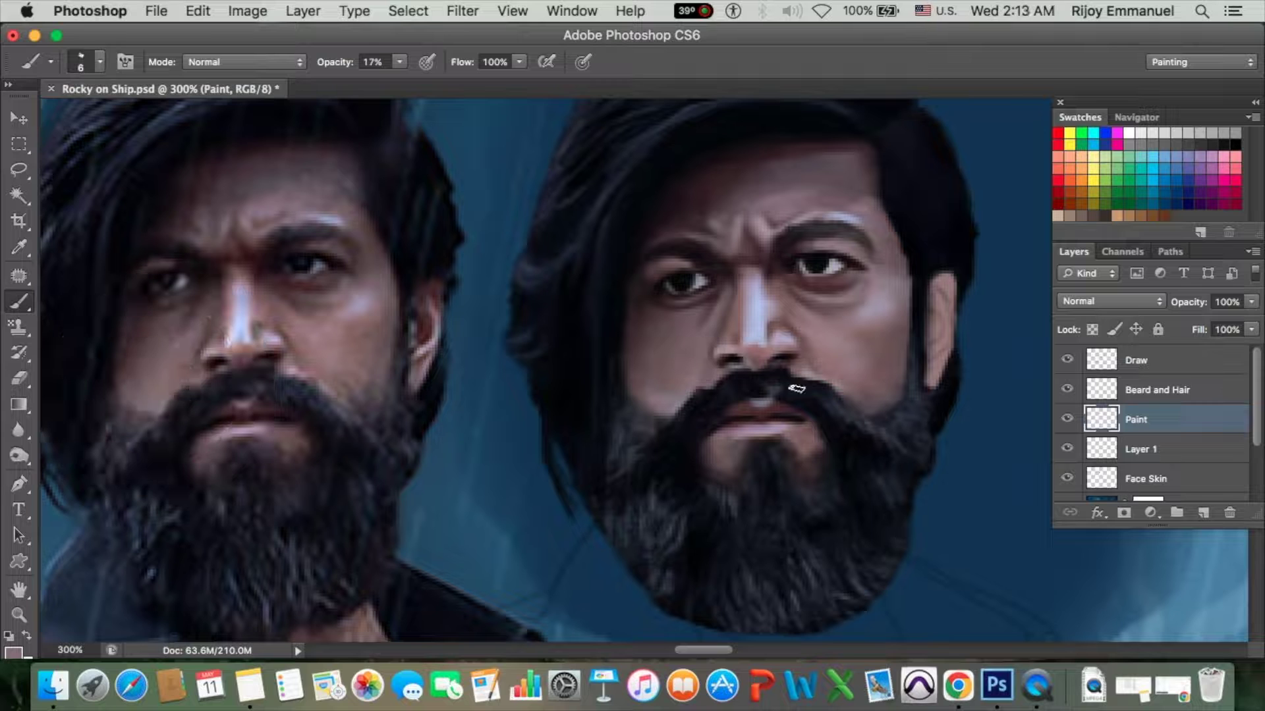
left_click_drag(842, 391, 862, 406)
scroll(963, 312, "up", 3)
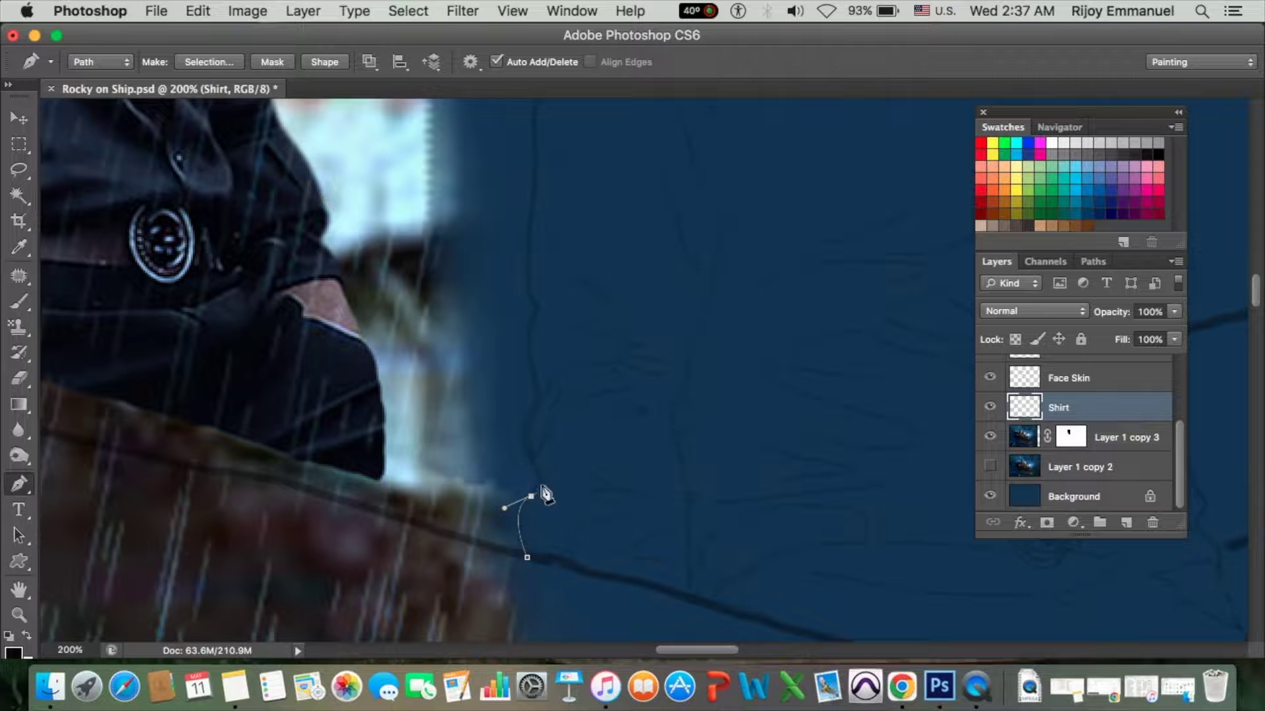
left_click(529, 409)
Trace the shirt outline with the Pen up the outer edge, over the shoulder and neckline, down the right side.
scroll(588, 331, "up", 5)
left_click_drag(541, 241, 545, 243)
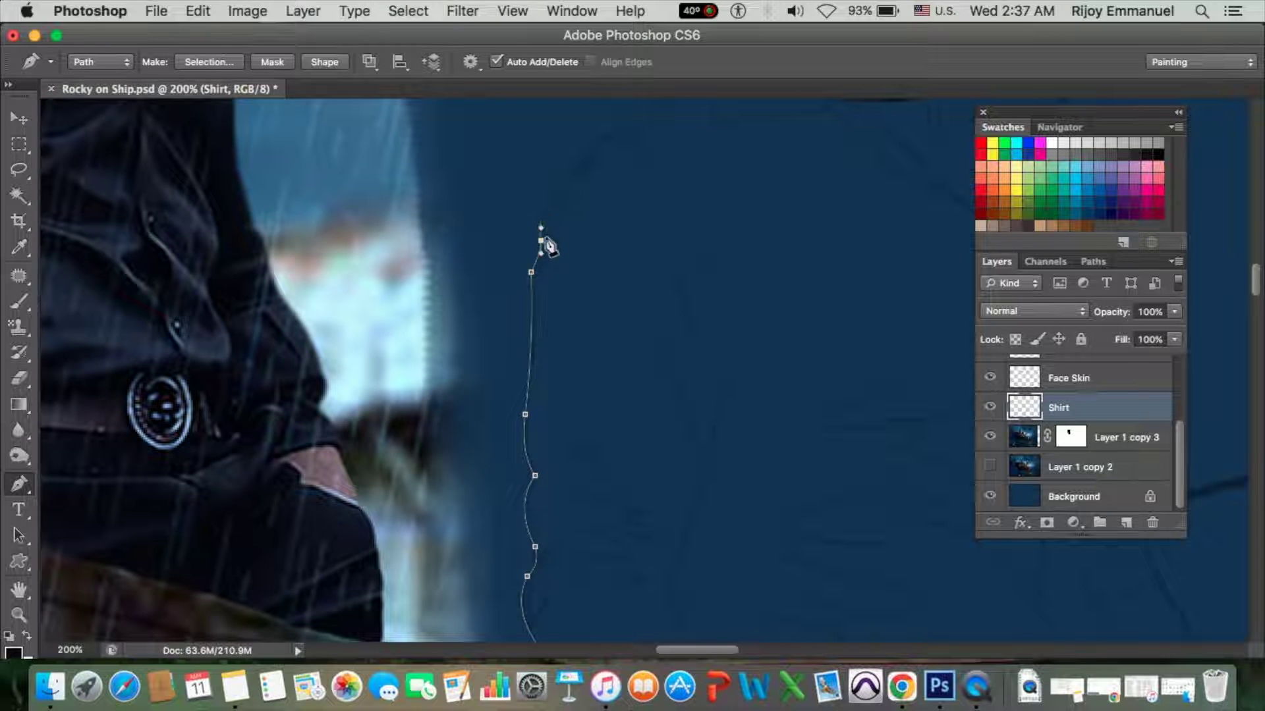
left_click_drag(556, 200, 573, 178)
scroll(573, 177, "up", 5)
left_click_drag(571, 279, 579, 263)
left_click(670, 232)
left_click_drag(721, 167, 749, 150)
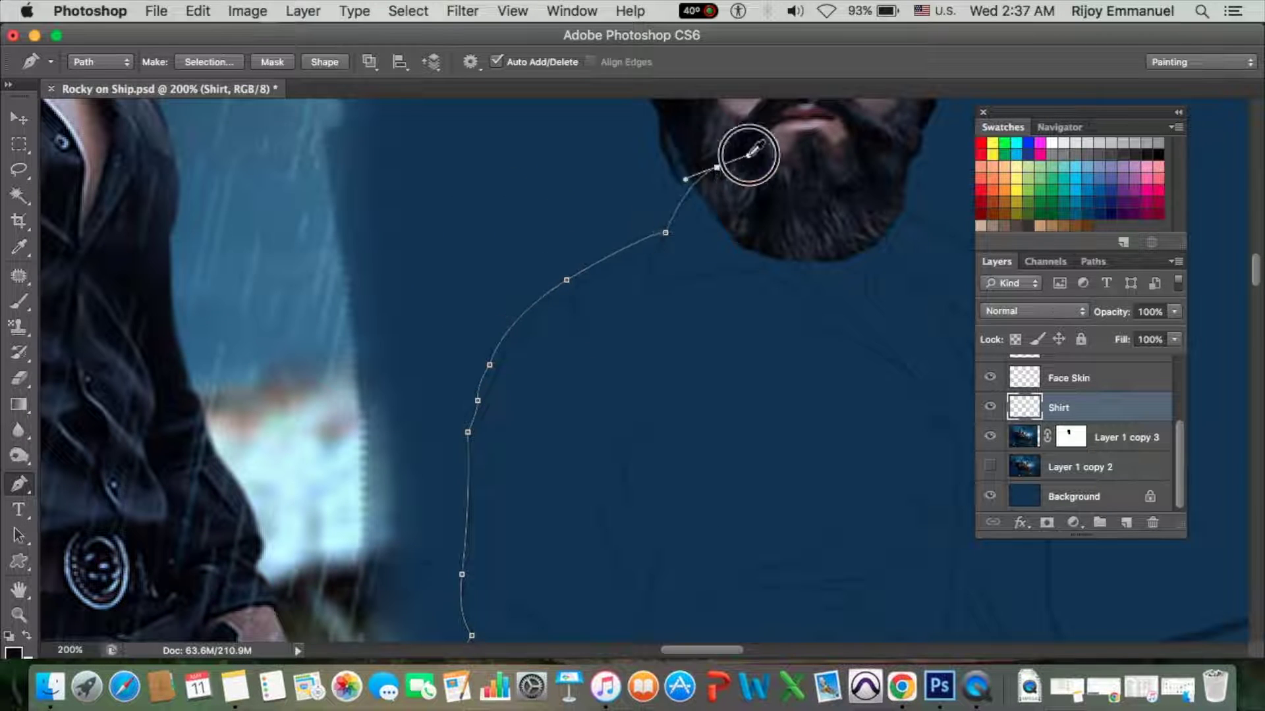
scroll(748, 150, "right", 5)
left_click(671, 182)
left_click(697, 201)
mouse_move(784, 289)
left_mouse_down()
mouse_move(760, 342)
mouse_move(814, 373)
left_mouse_up()
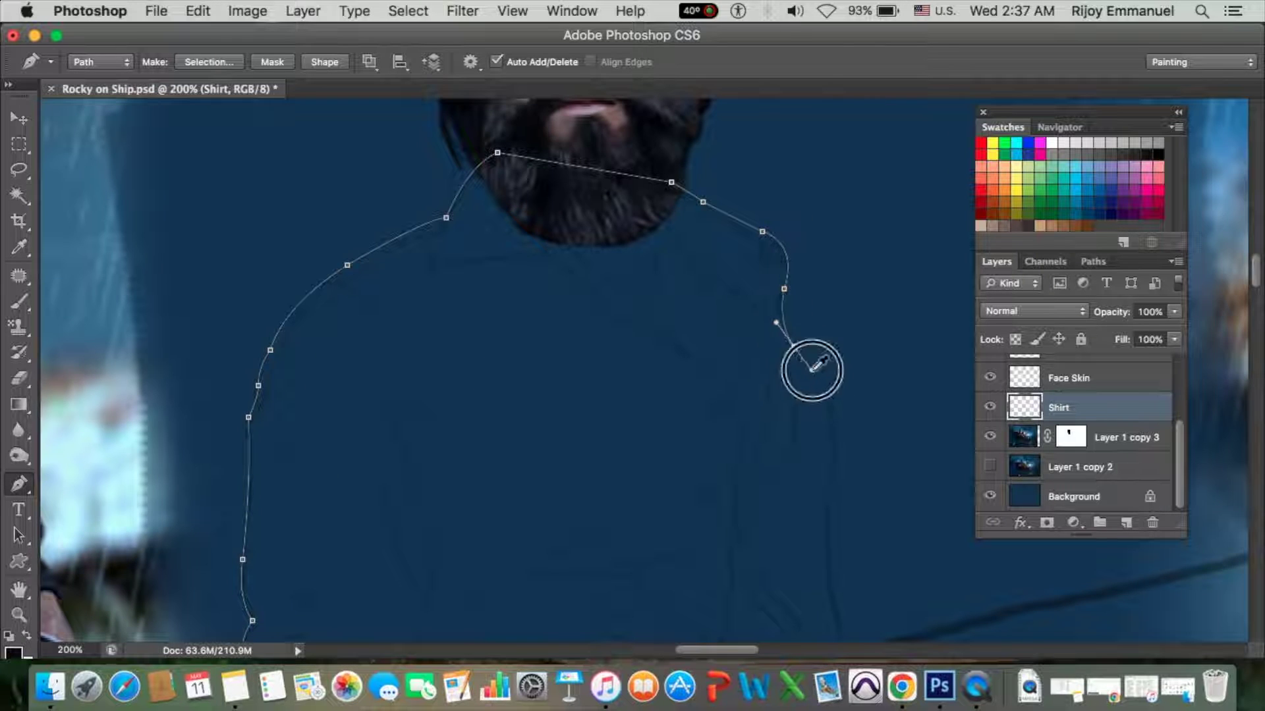
scroll(704, 187, "down", 5)
scroll(703, 187, "right", 3)
left_click(742, 312)
left_click_drag(749, 438, 767, 489)
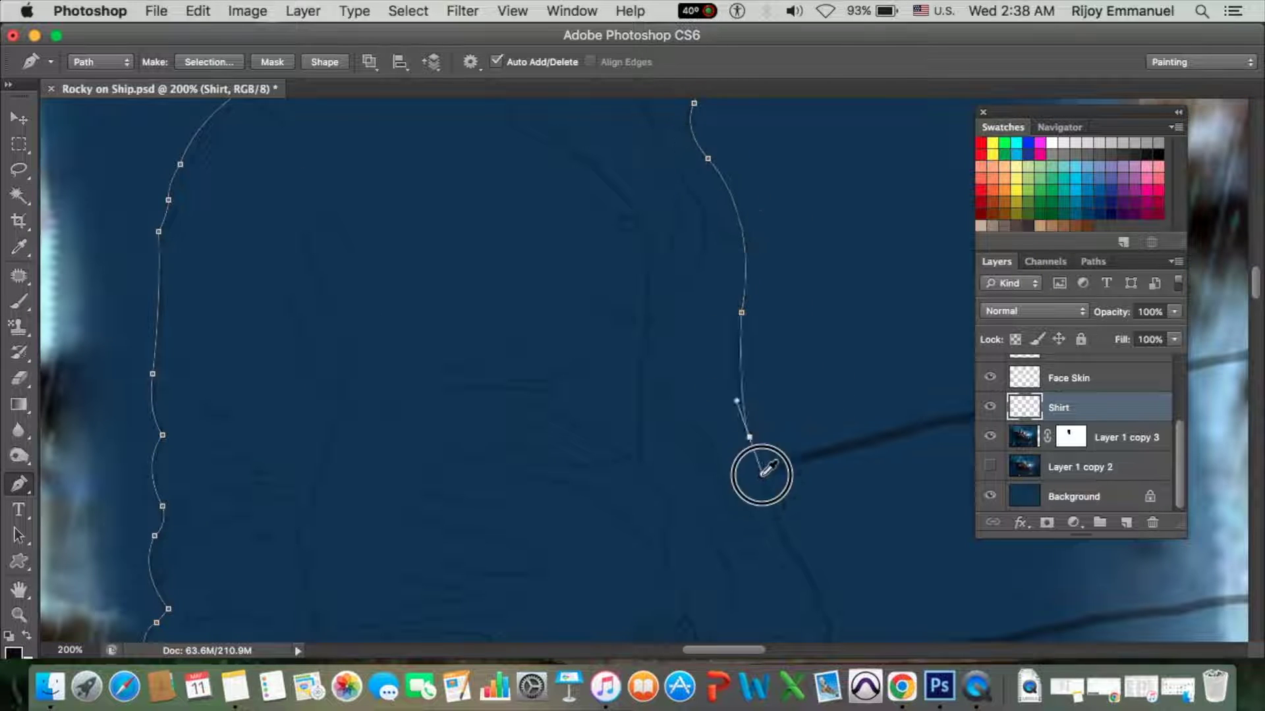
Continue the path around the hem fold and along the deck line, closing it at the start.
left_click_drag(792, 448, 739, 200)
left_click_drag(727, 278, 730, 297)
left_click_drag(771, 400, 773, 408)
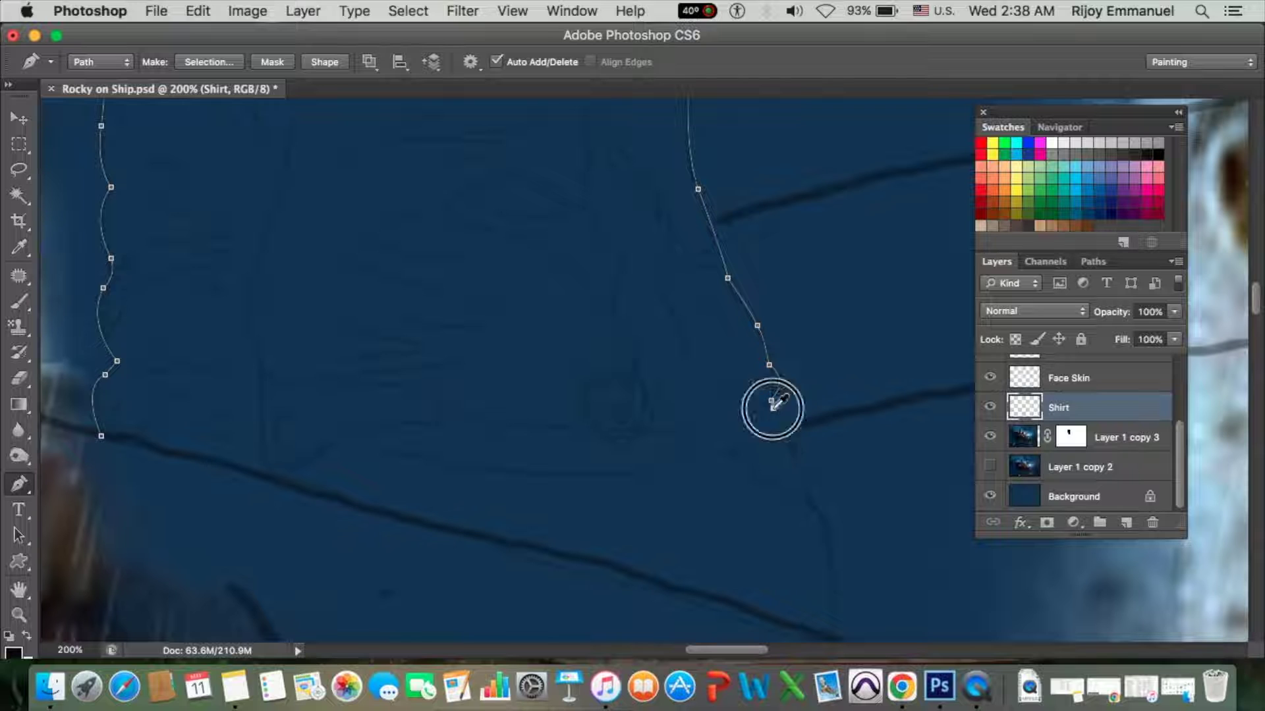
left_click_drag(795, 456, 789, 485)
left_click(763, 444)
left_click(725, 456)
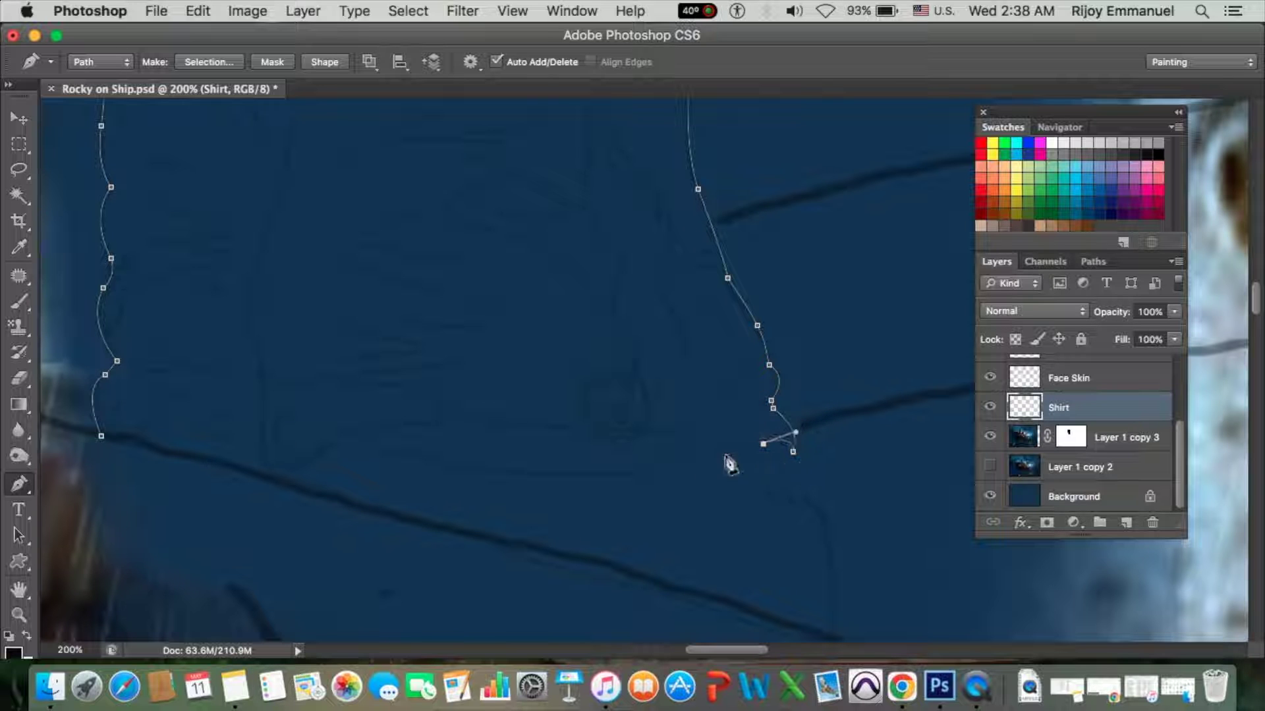
left_click(753, 484)
left_click_drag(815, 507, 824, 513)
left_click(828, 623)
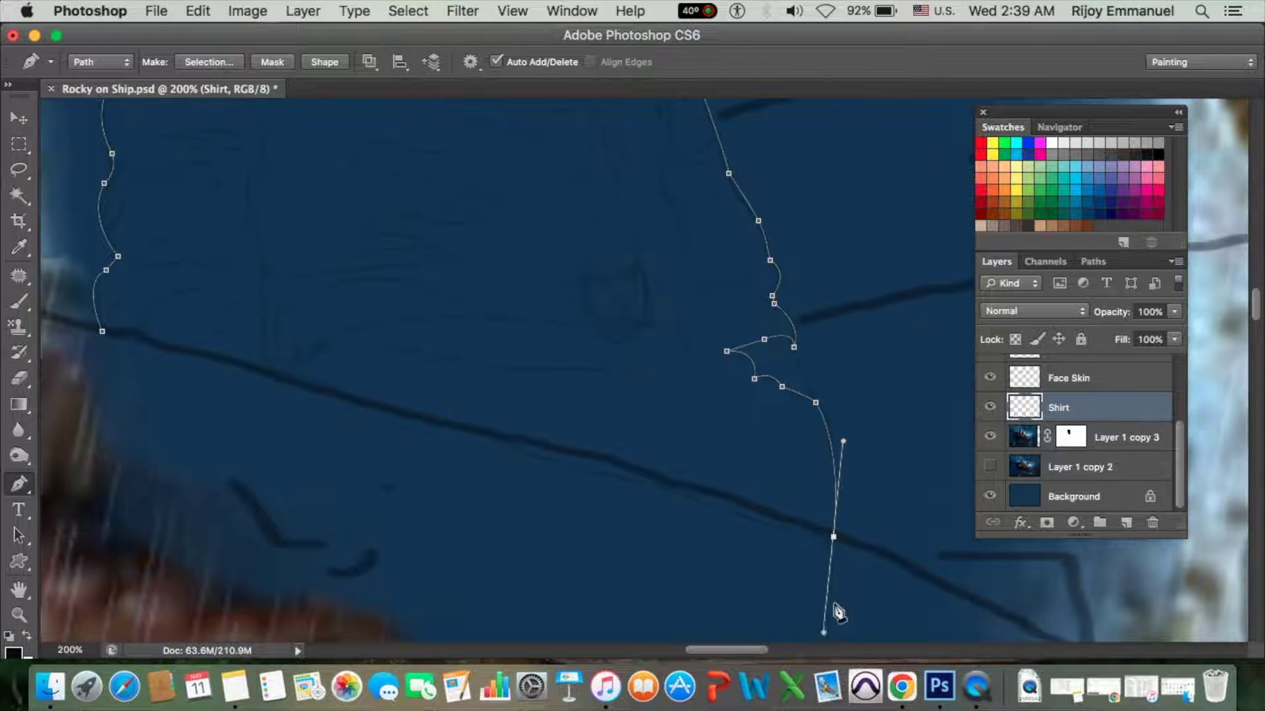
scroll(830, 592, "left", 5)
left_click(709, 471)
left_click(545, 437)
left_click(226, 339)
scroll(395, 369, "right", 5)
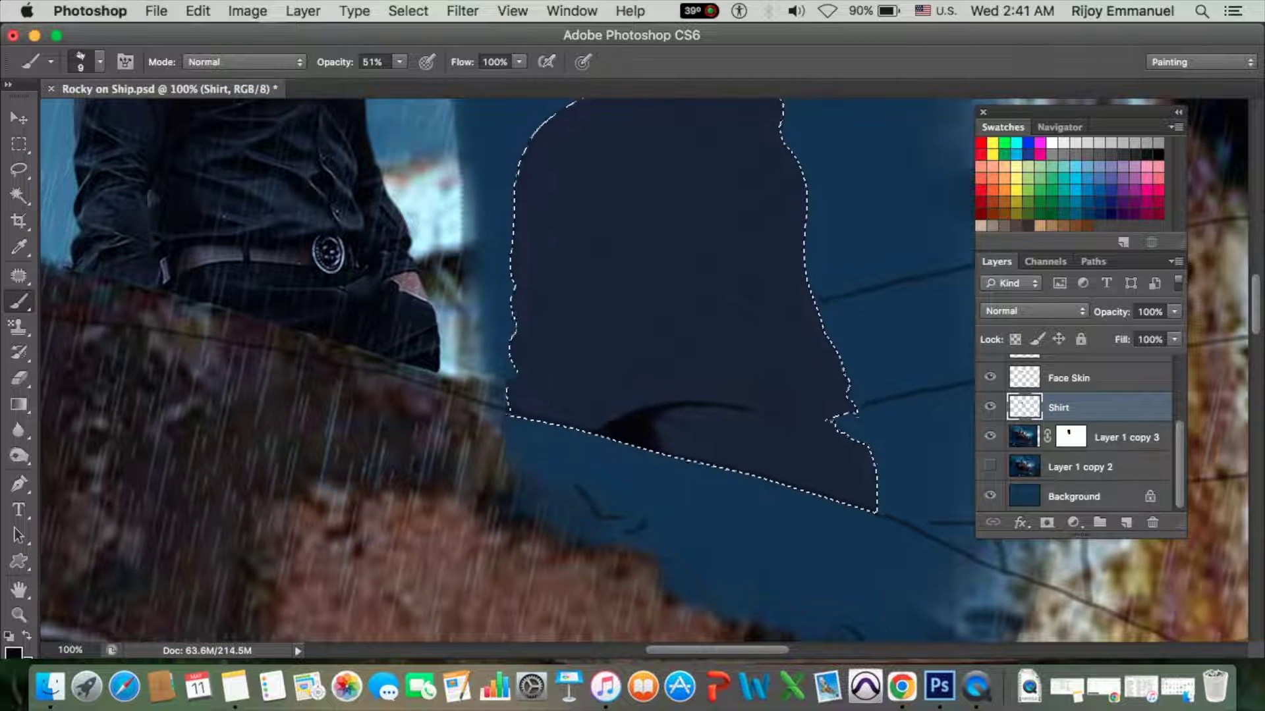
Paint dark navy folds across the lower shirt inside the selection, softening with lower opacity.
left_click_drag(678, 429, 807, 417)
key("bracketright")
key("bracketright")
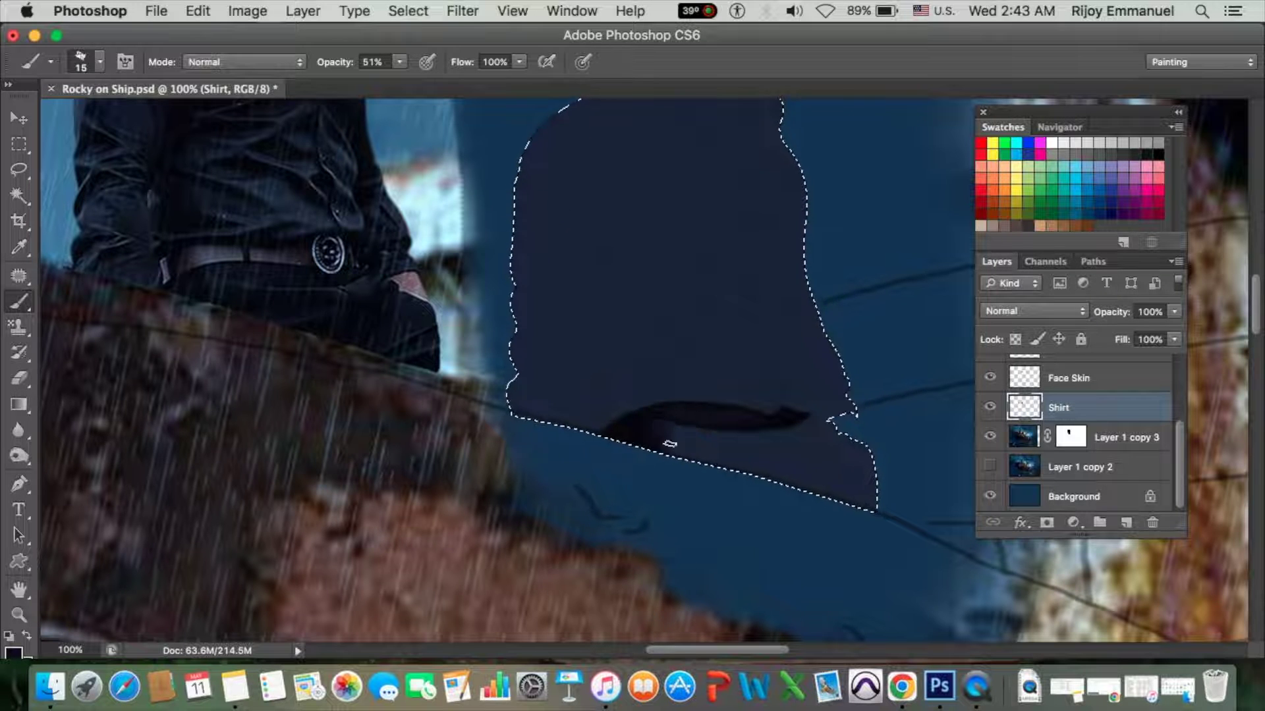
left_click_drag(701, 433, 890, 486)
key("bracketright")
key("bracketright")
key("3")
key("4")
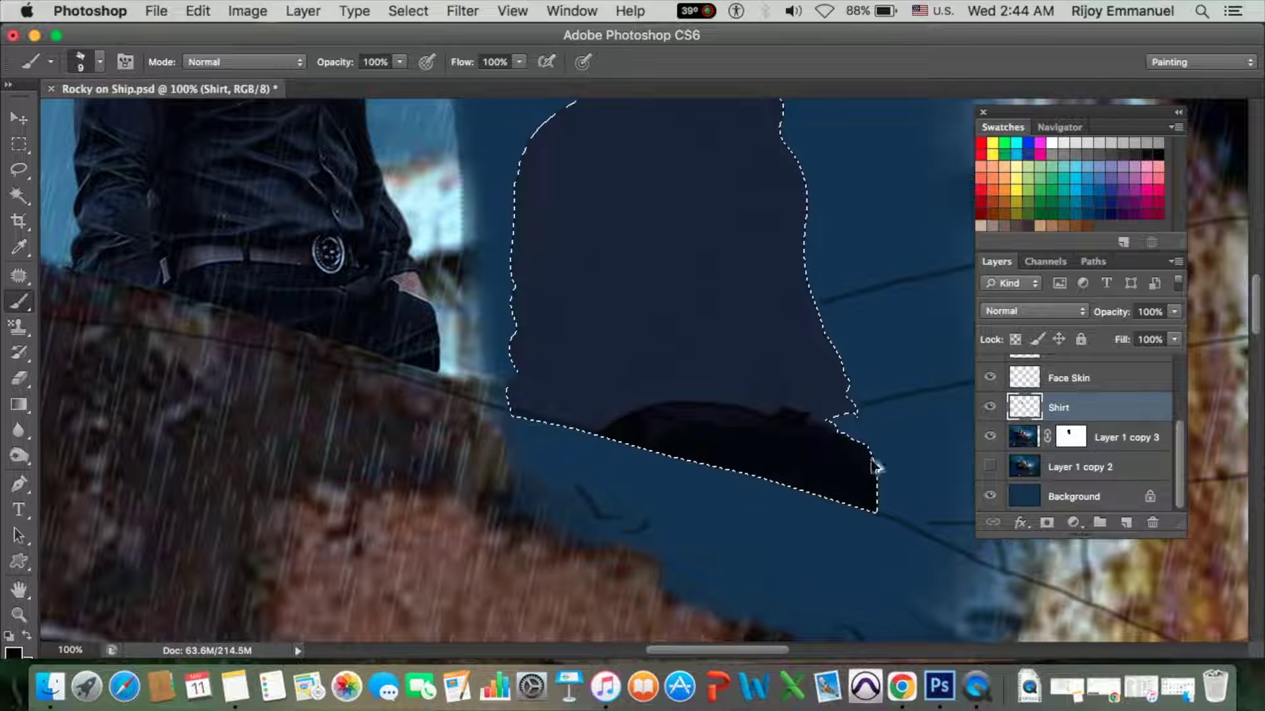
left_click_drag(399, 61, 393, 95)
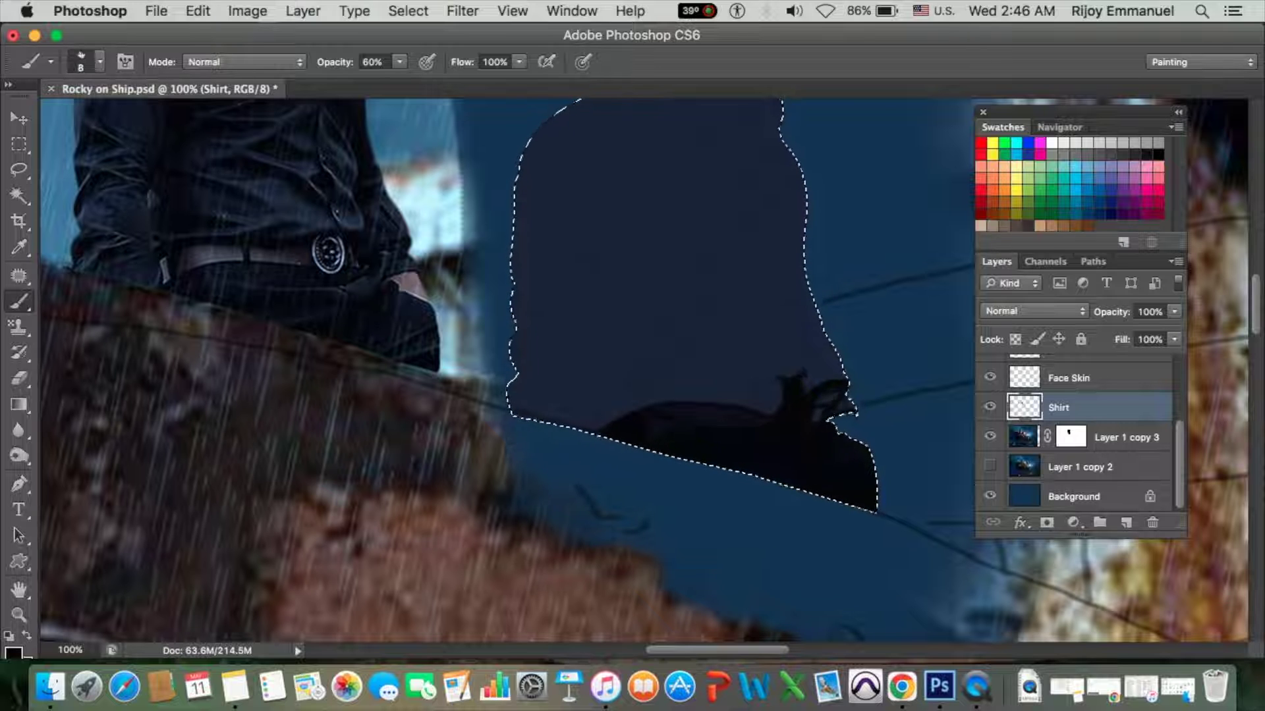
key("bracketright")
key("bracketright")
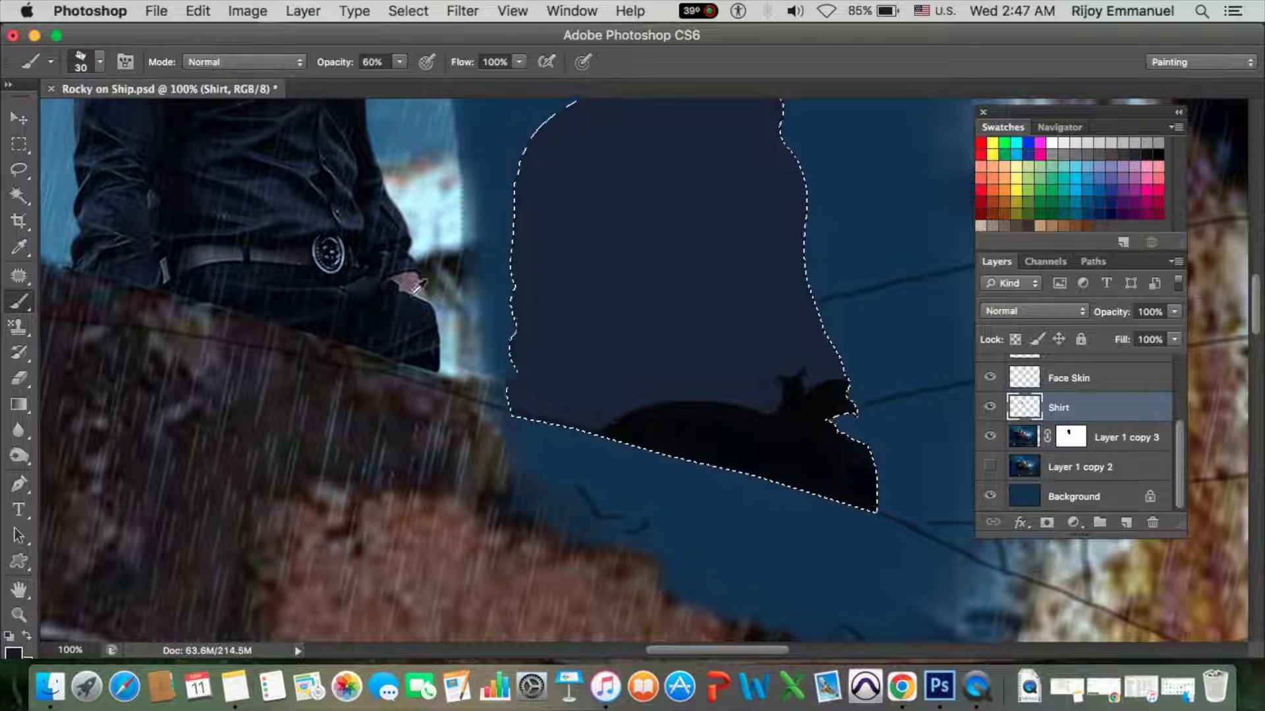
left_click_drag(399, 61, 367, 90)
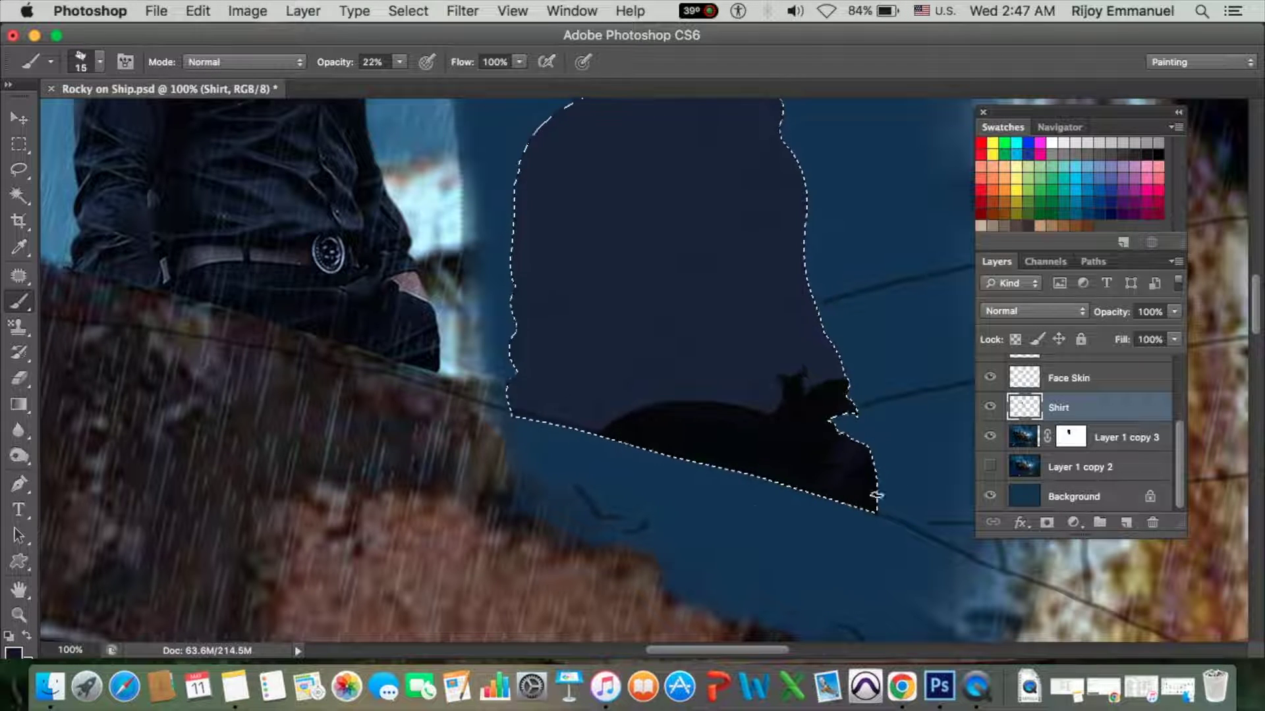
key("bracketleft")
key("bracketleft")
key("bracketleft")
key("6")
key("6")
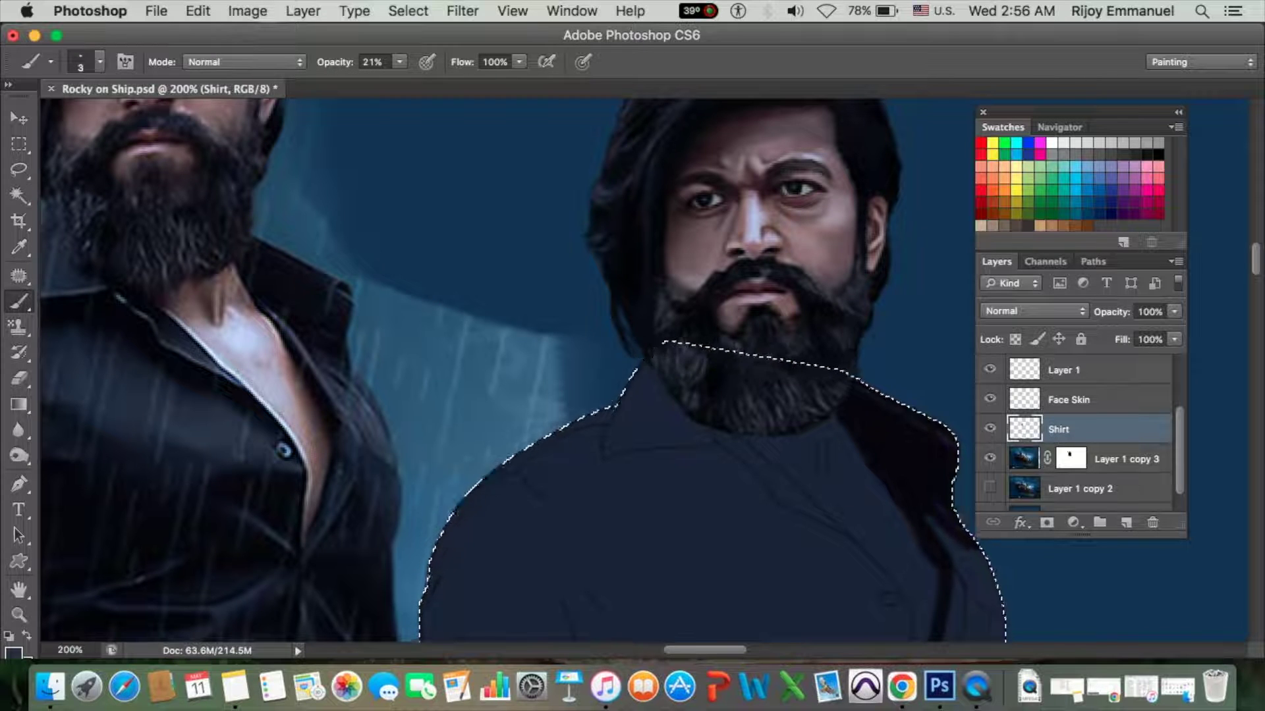
Erase stray paint, then draw faint collar lines at 17% and 11% opacity.
key("e")
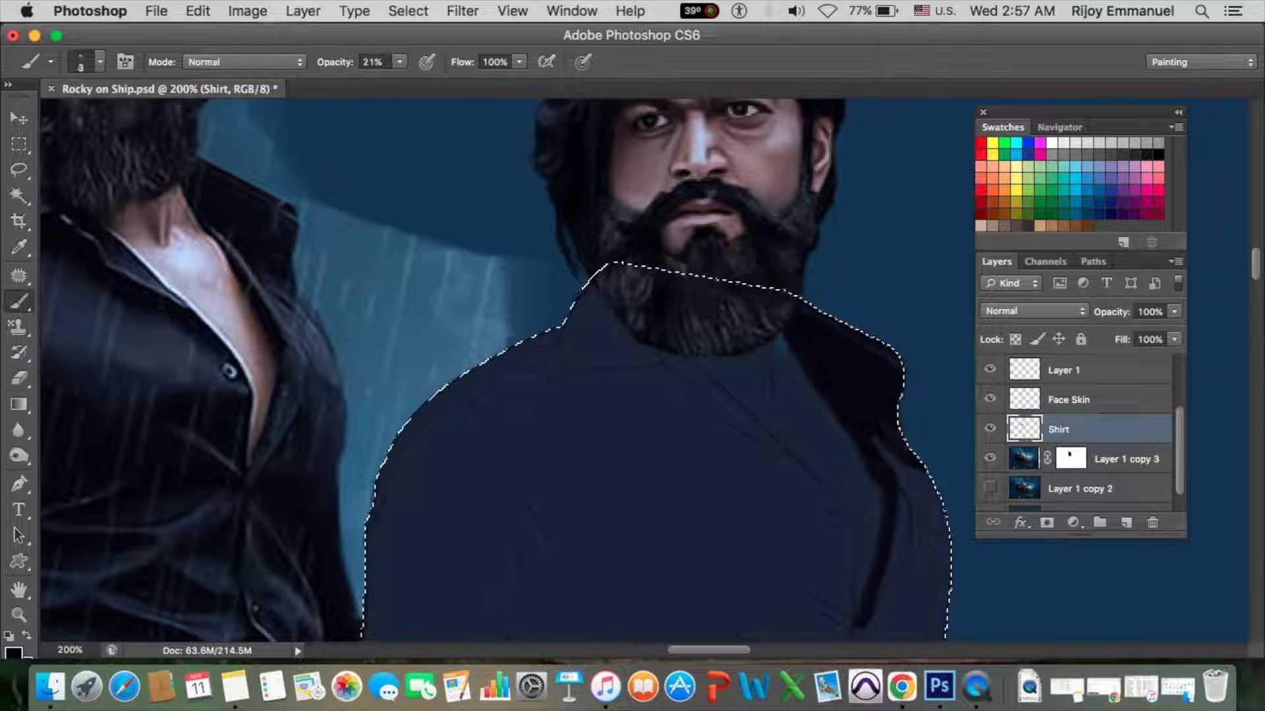
key("b")
key("4")
key("1")
key("bracketright")
key("bracketright")
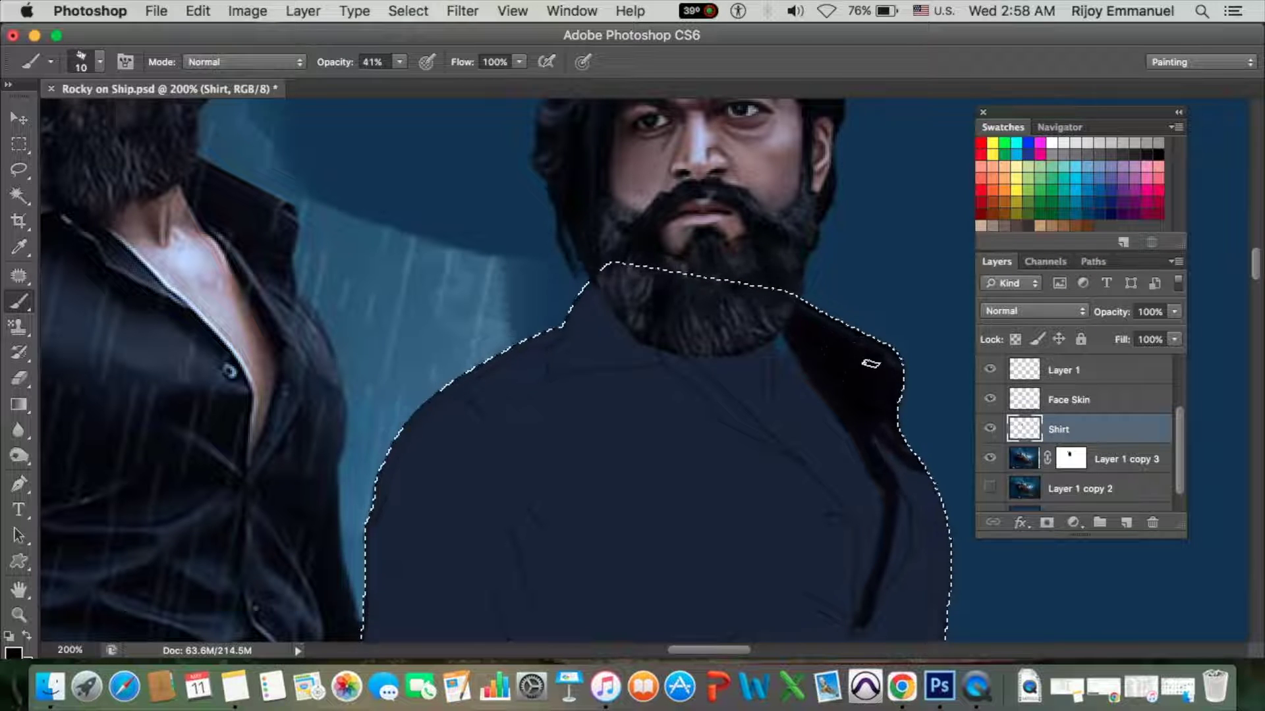
scroll(883, 402, "down", 2)
key("bracketright")
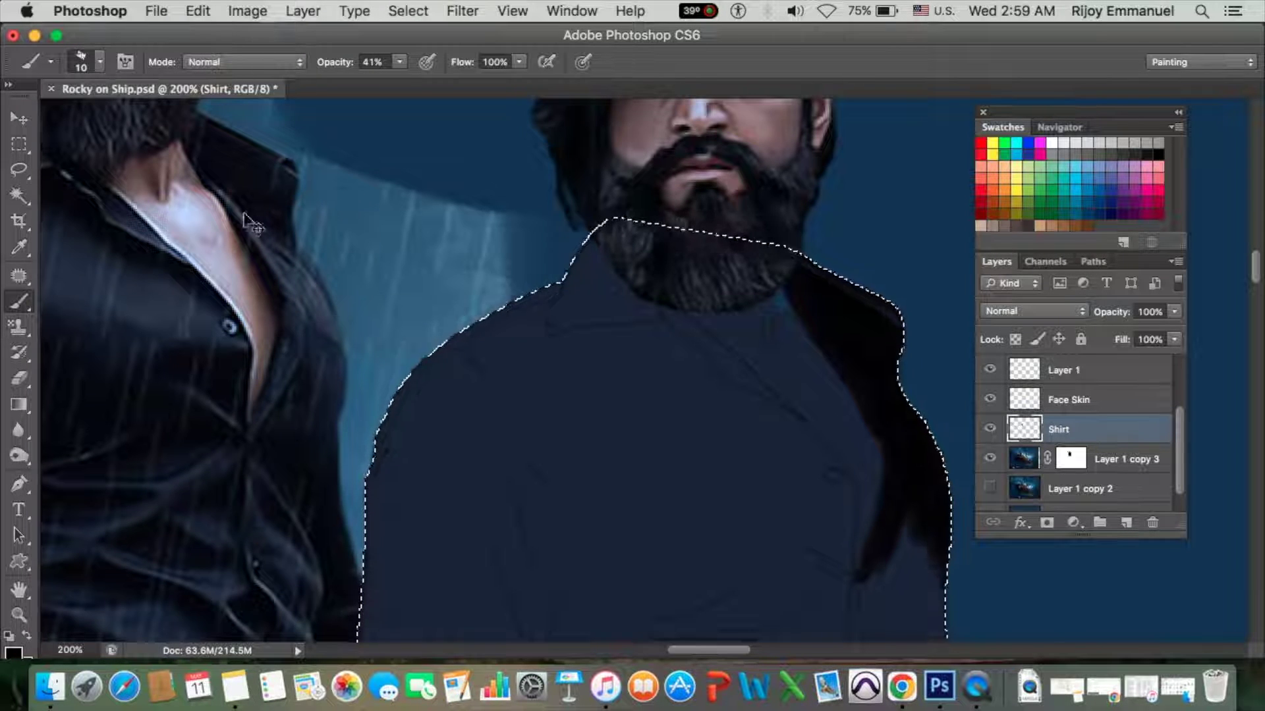
left_click_drag(400, 61, 381, 79)
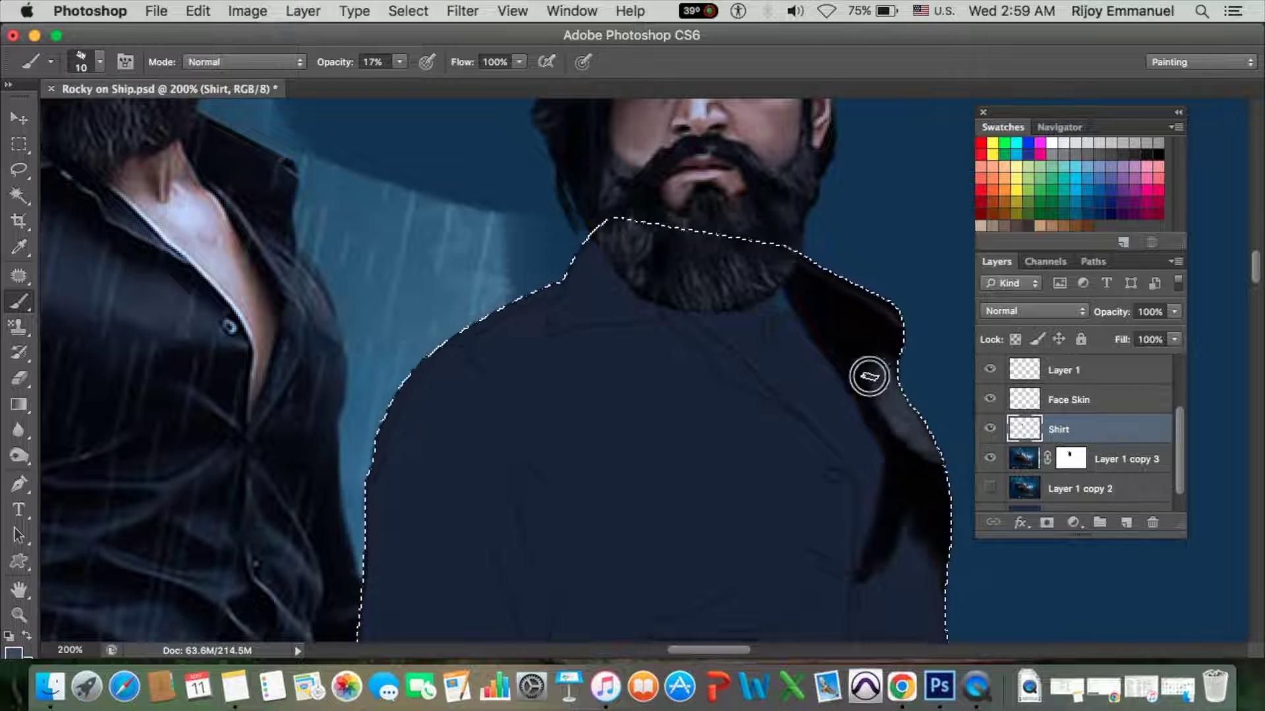
key("bracketleft")
key("bracketleft")
key("bracketleft")
key("bracketright")
key("bracketright")
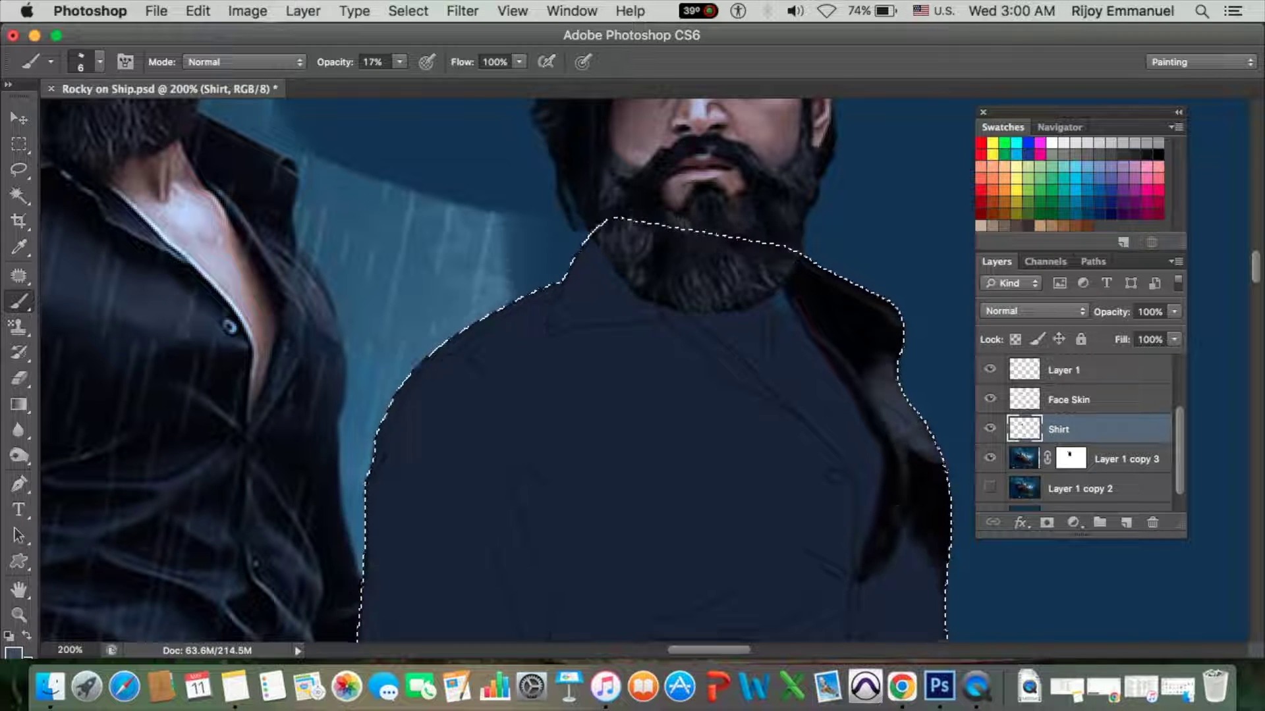
key("bracketleft")
key("bracketleft")
key("bracketleft")
key("1")
key("1")
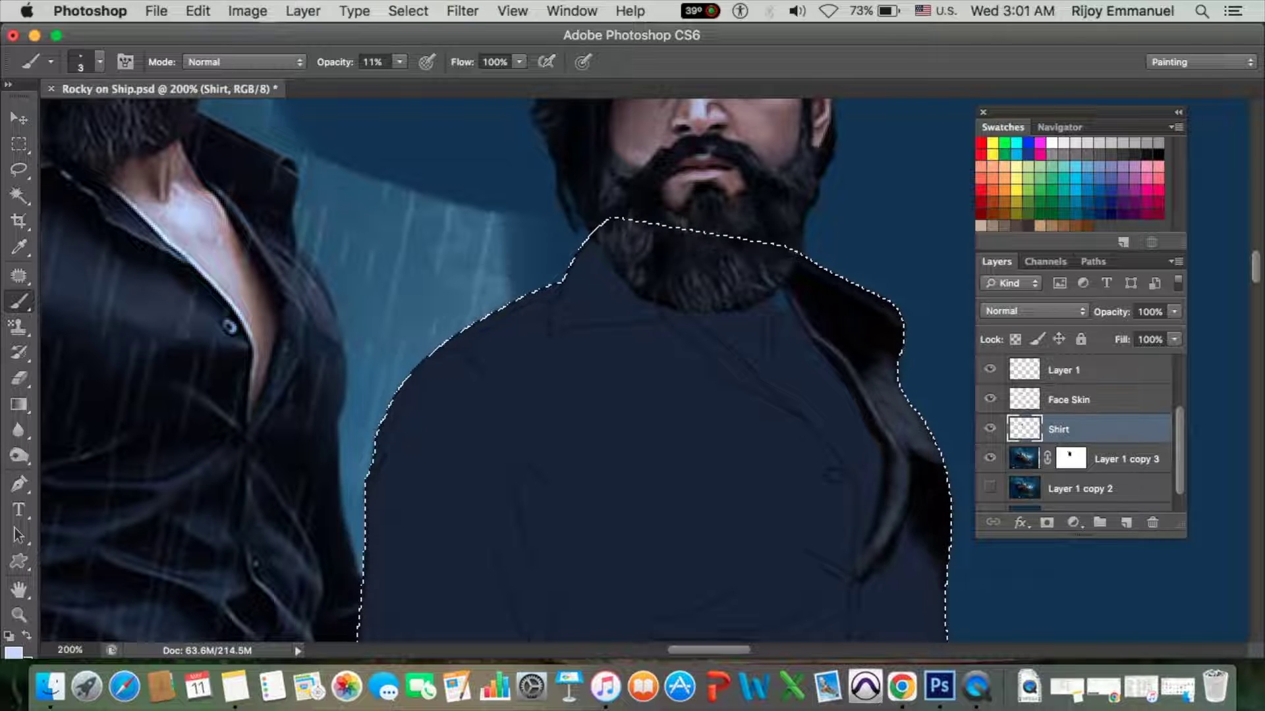
Shade the lapel with a larger custom brush at 25% opacity, moving the layer panels aside.
key("period")
key("0")
key("7")
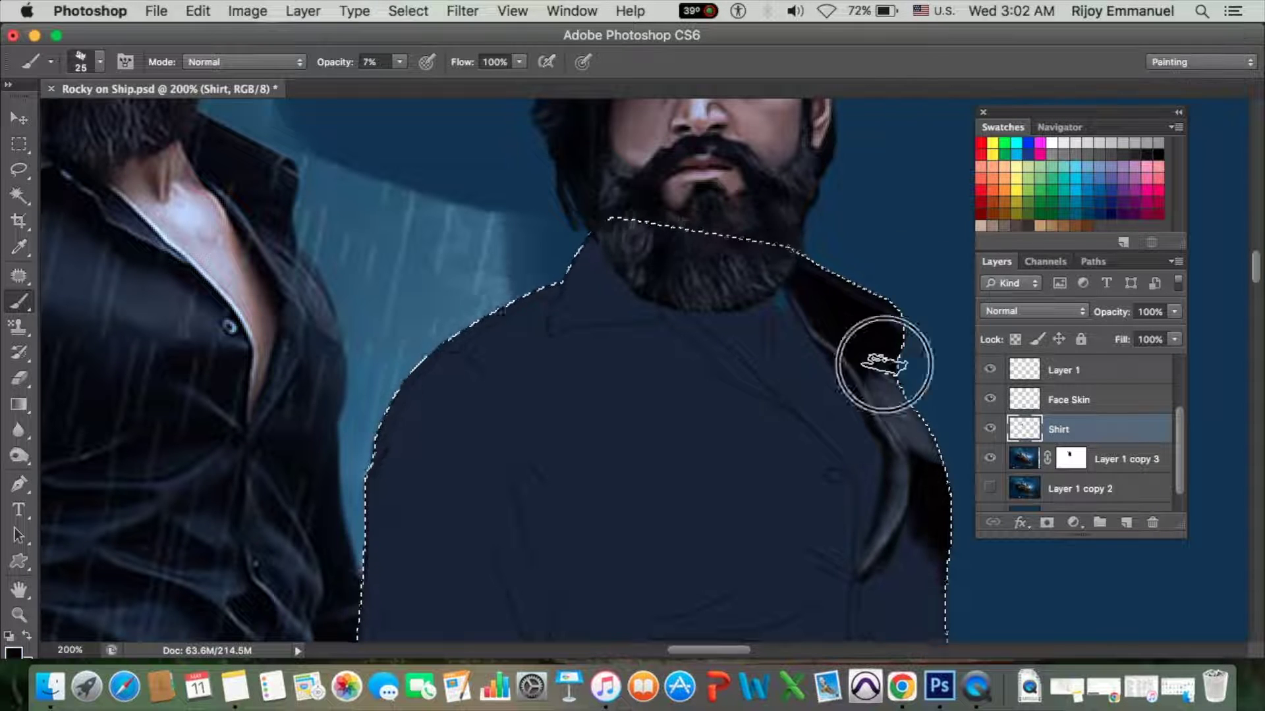
scroll(947, 394, "left", 5)
scroll(947, 393, "up", 2)
key("bracketleft")
key("bracketleft")
key("bracketleft")
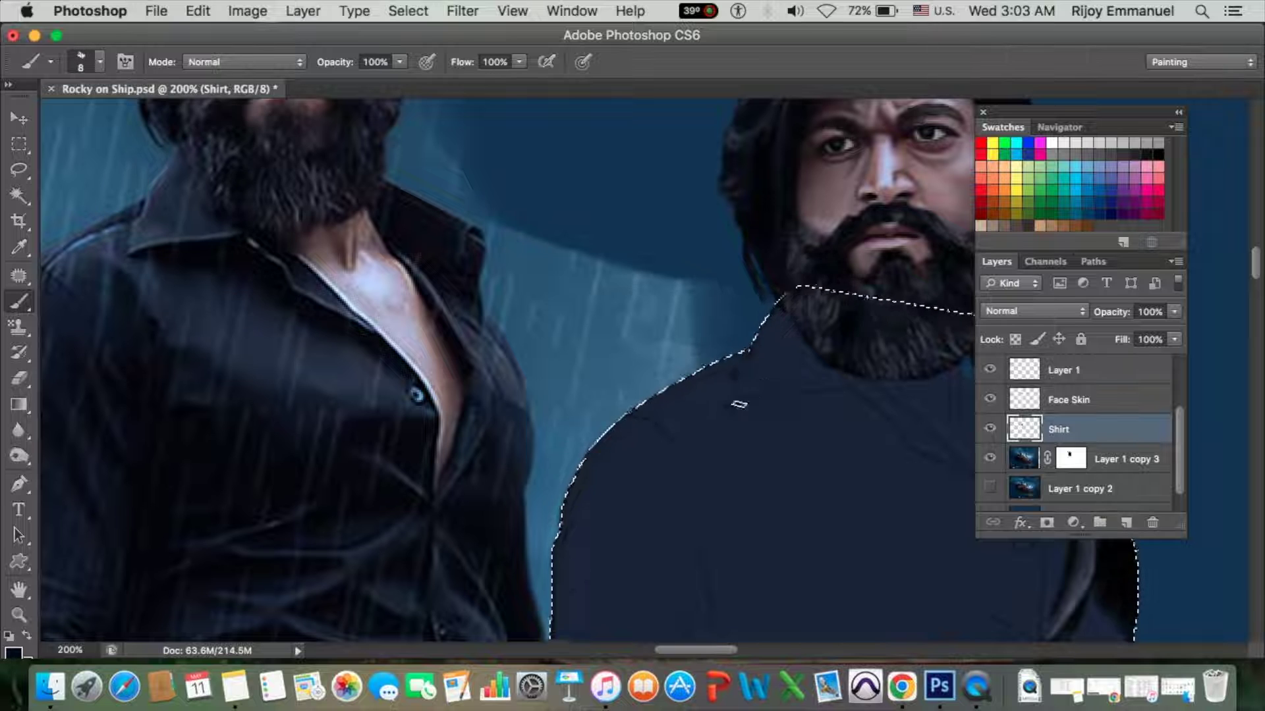
key("0")
left_click_drag(1080, 112, 1197, 131)
key("bracketleft")
key("bracketleft")
key("bracketleft")
key("2")
key("5")
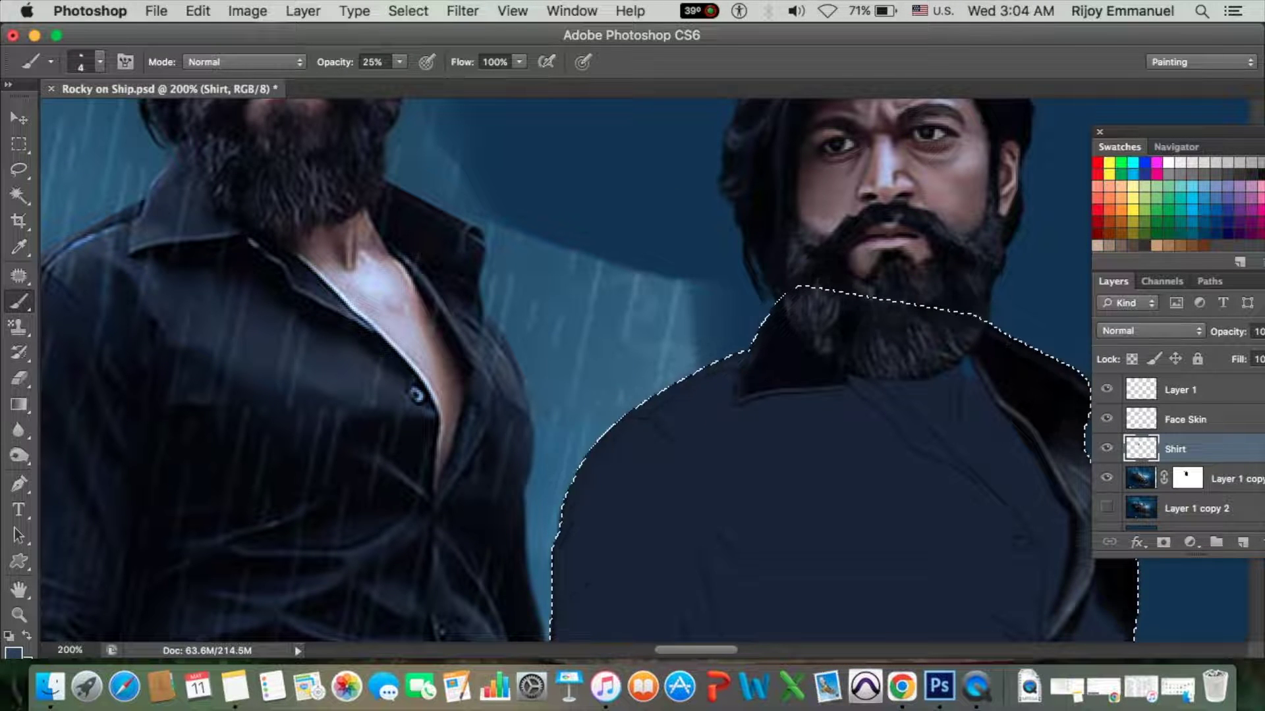
Add fine collar fold lines at 9% then 22% opacity with a fine-tipped brush.
key("0")
key("9")
key("bracketright")
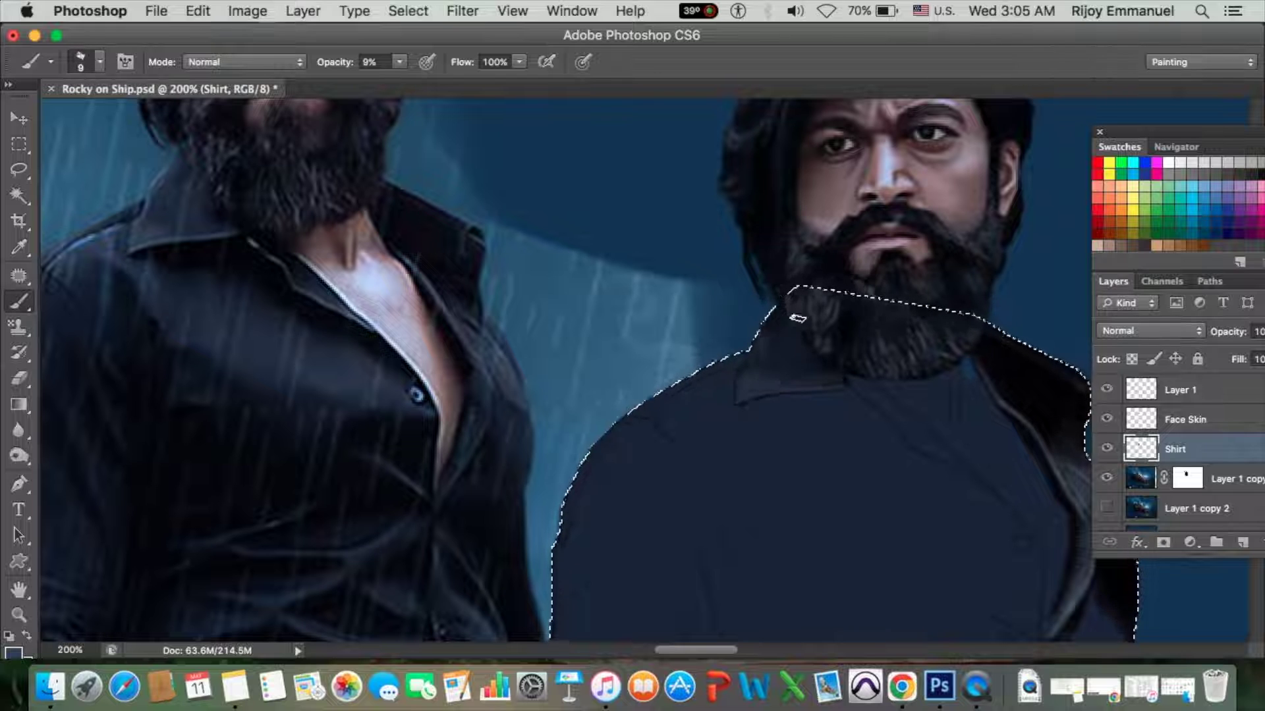
key("bracketleft")
key("bracketleft")
key("bracketleft")
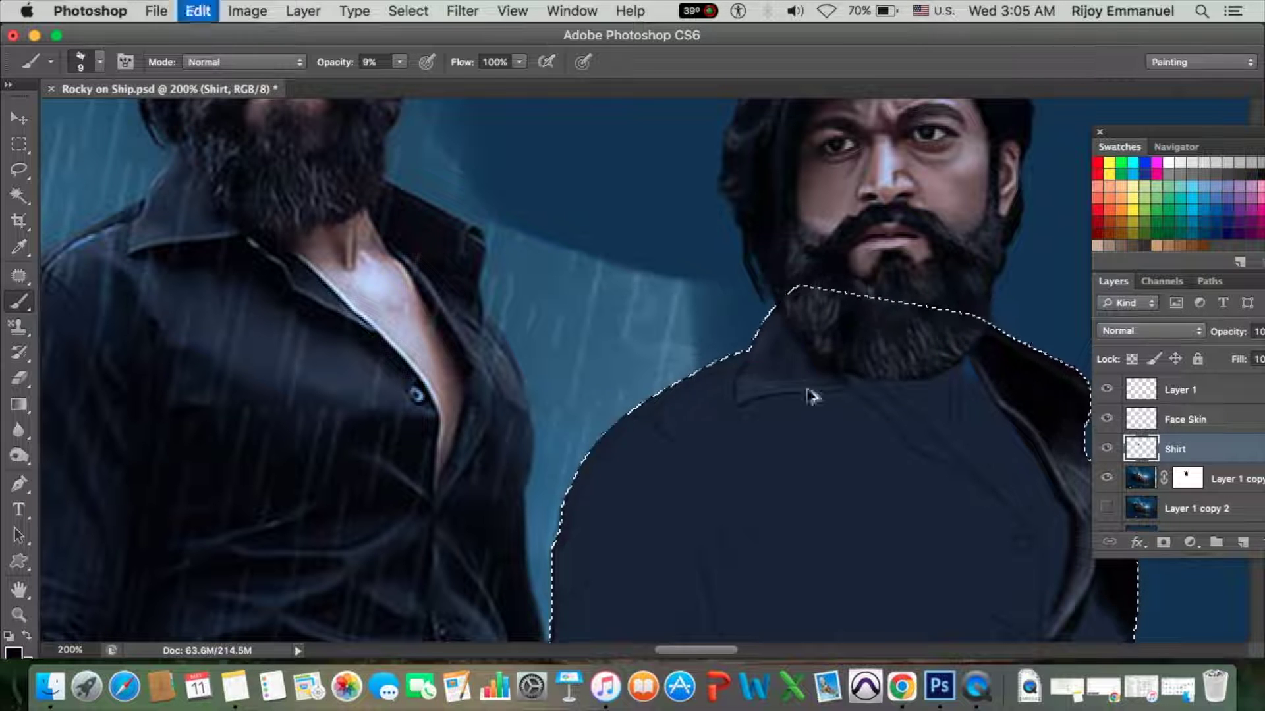
left_click(399, 62)
key("2")
key("2")
key("bracketleft")
key("bracketleft")
key("bracketleft")
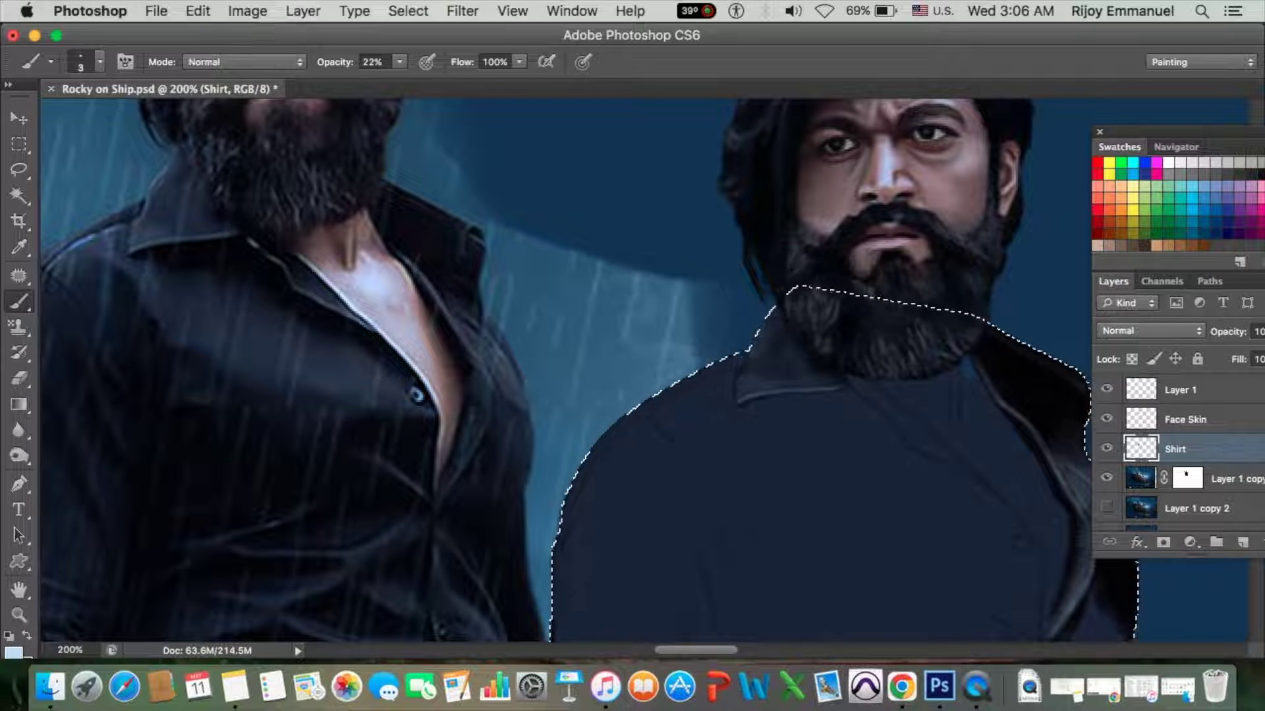
scroll(714, 438, "down", 3)
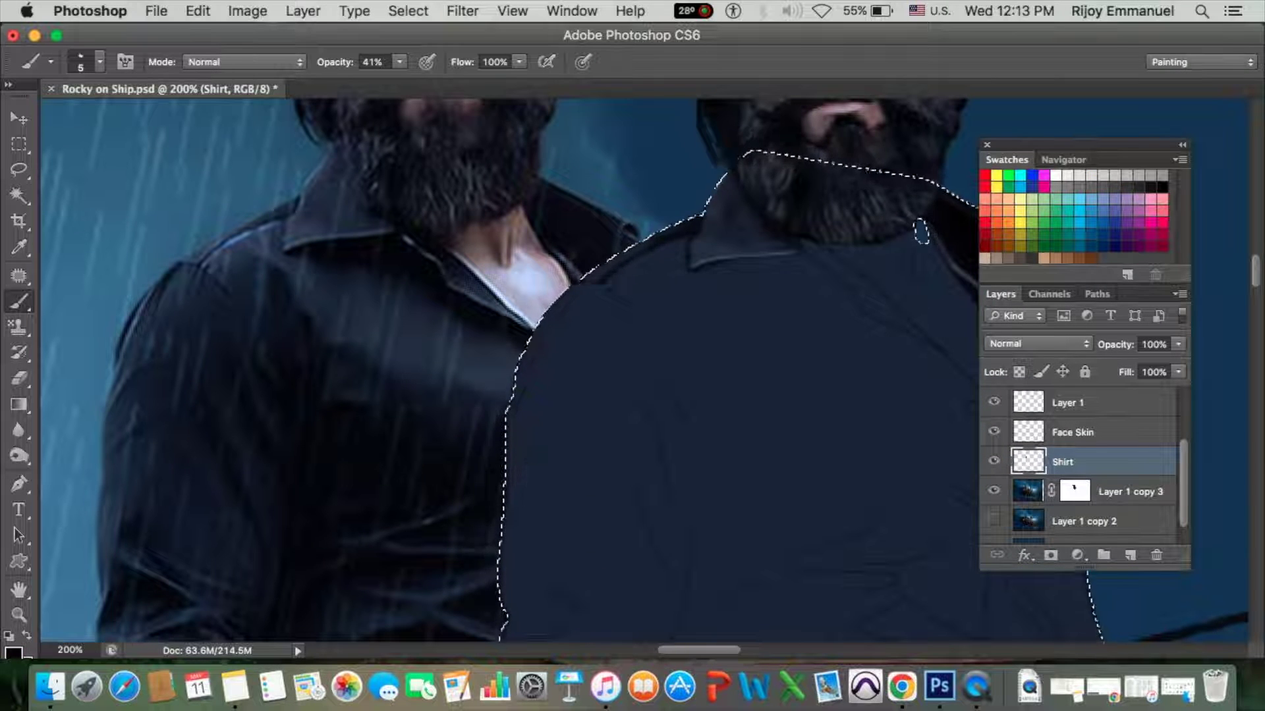
Set the brush to full opacity and paint dark fold strokes near the shirt's shoulder.
key("bracketleft")
key("bracketleft")
key("bracketleft")
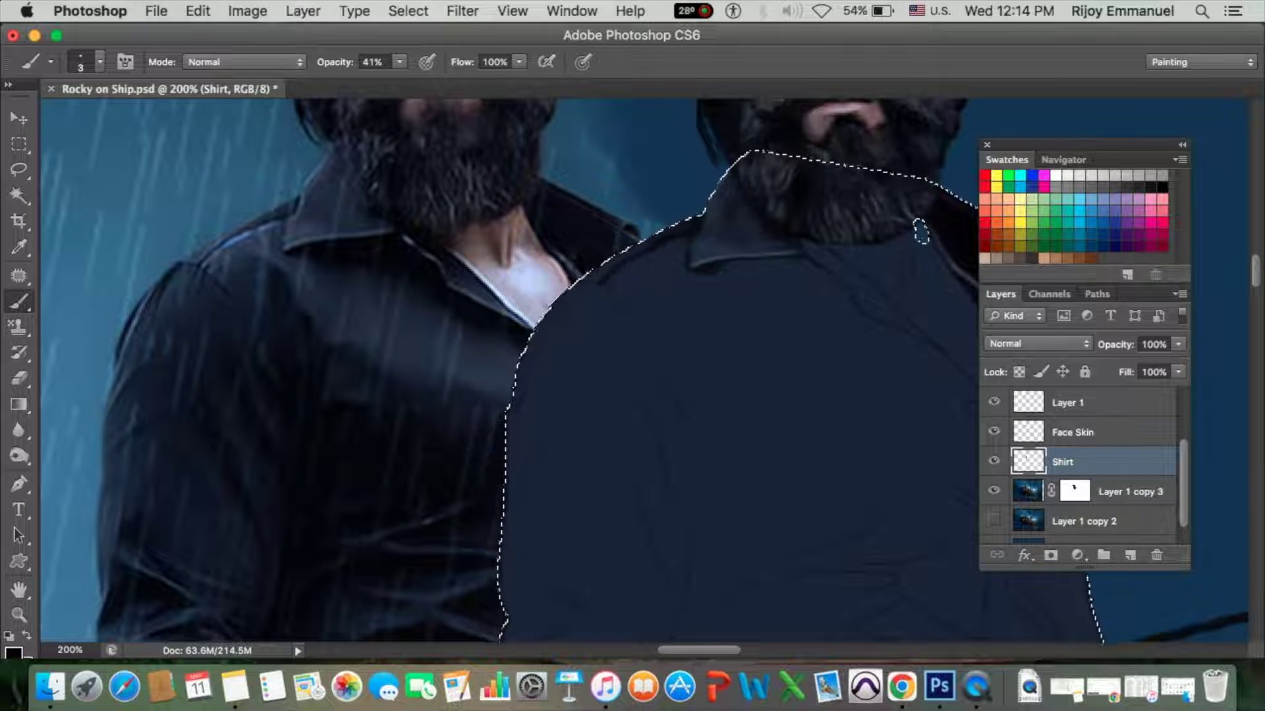
key("0")
key("bracketright")
key("bracketright")
key("bracketright")
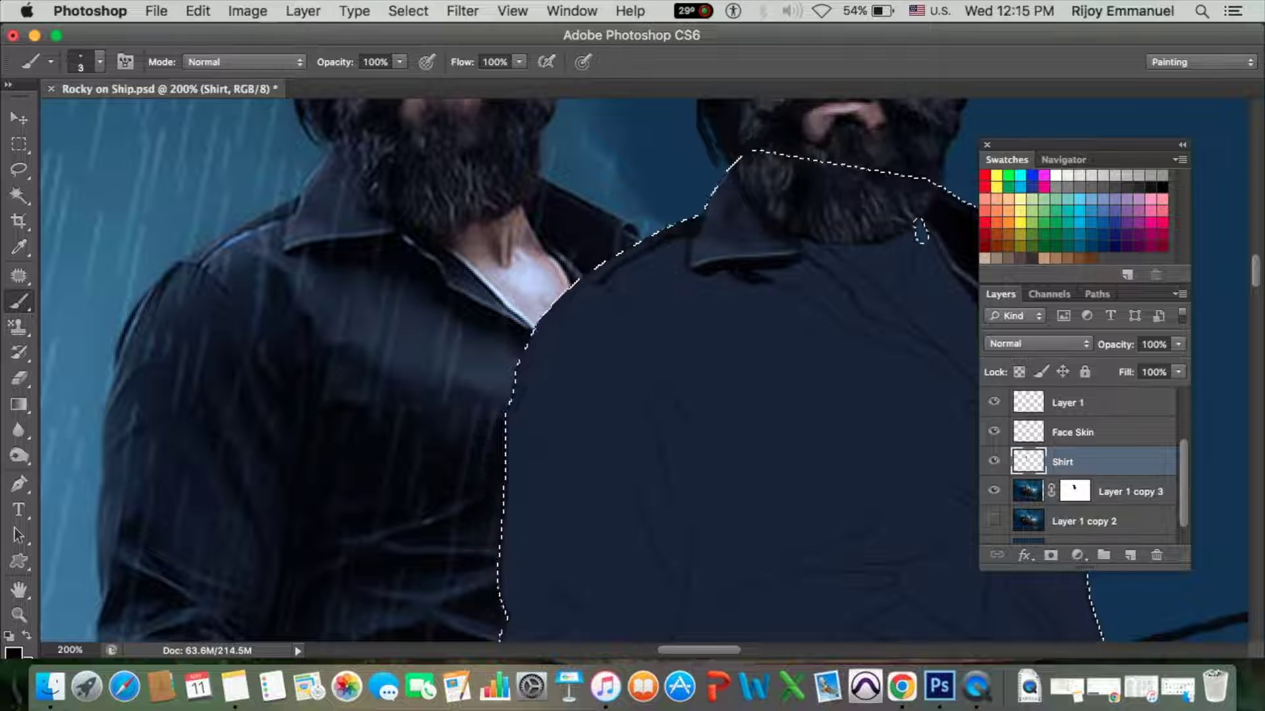
key("bracketright")
key("bracketright")
key("bracketright")
scroll(828, 360, "right", 5)
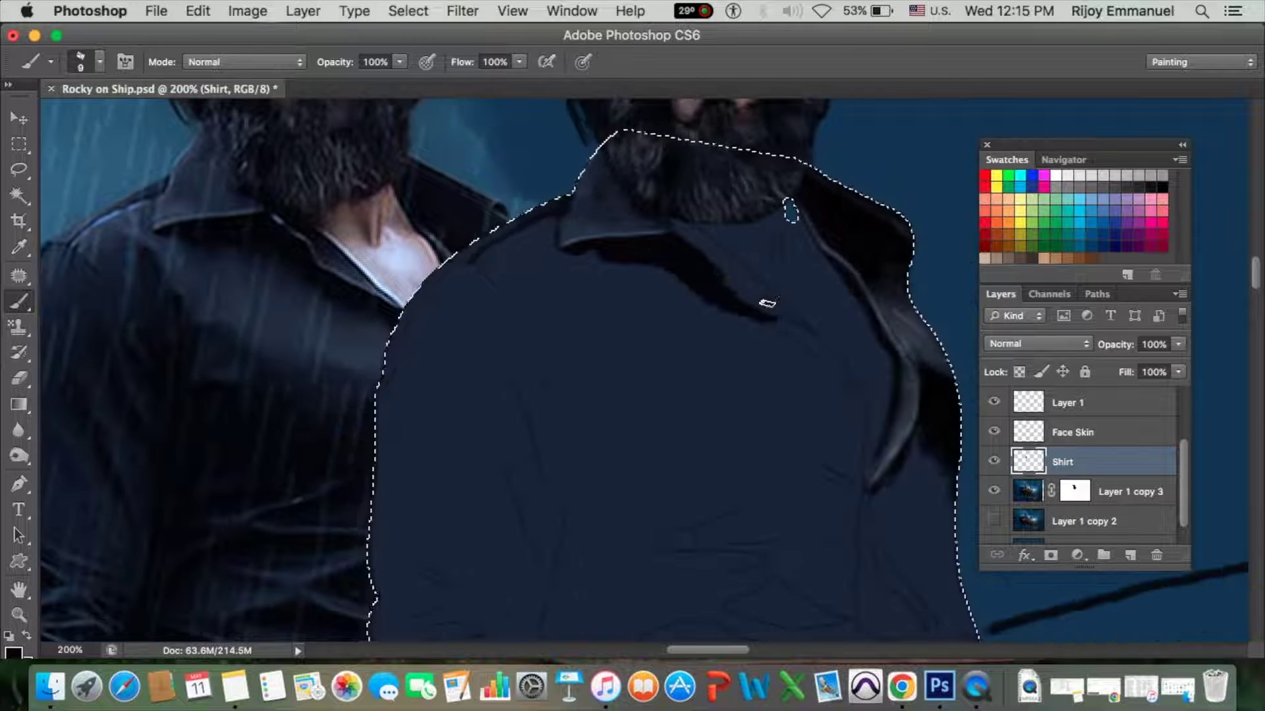
key("alt+bracketleft")
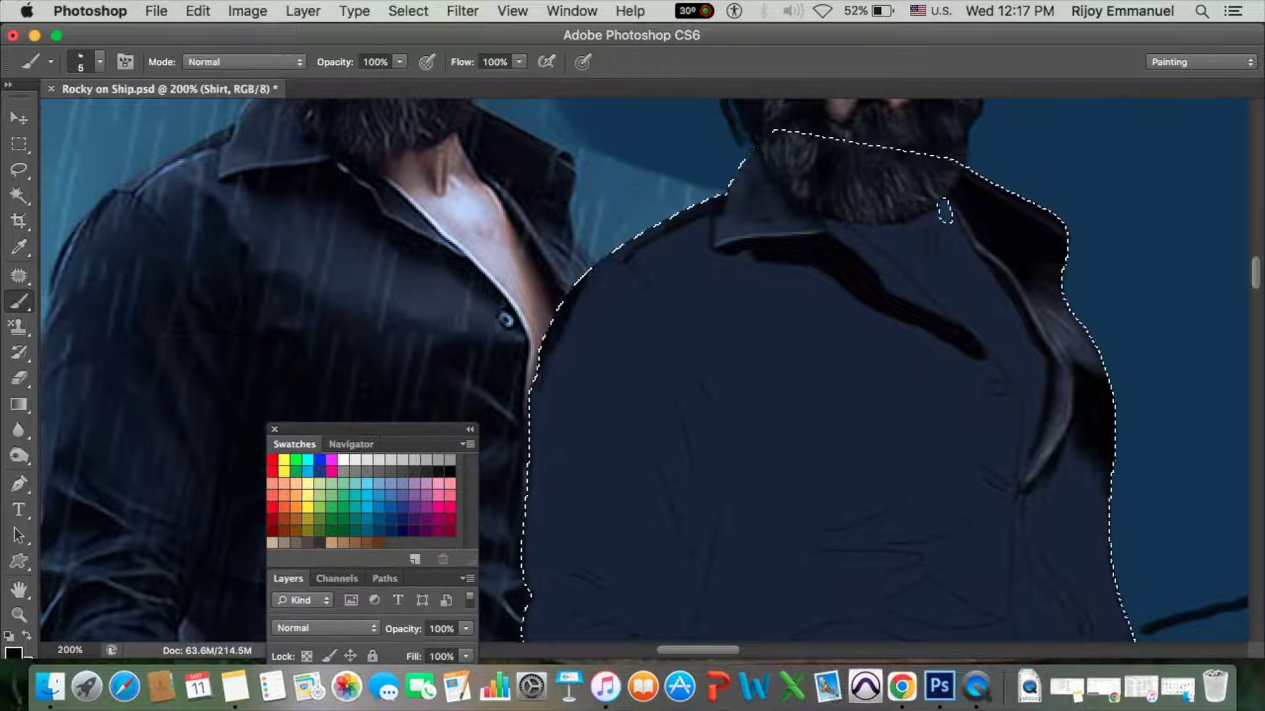
key("bracketright")
key("bracketright")
left_click_drag(623, 258, 652, 286)
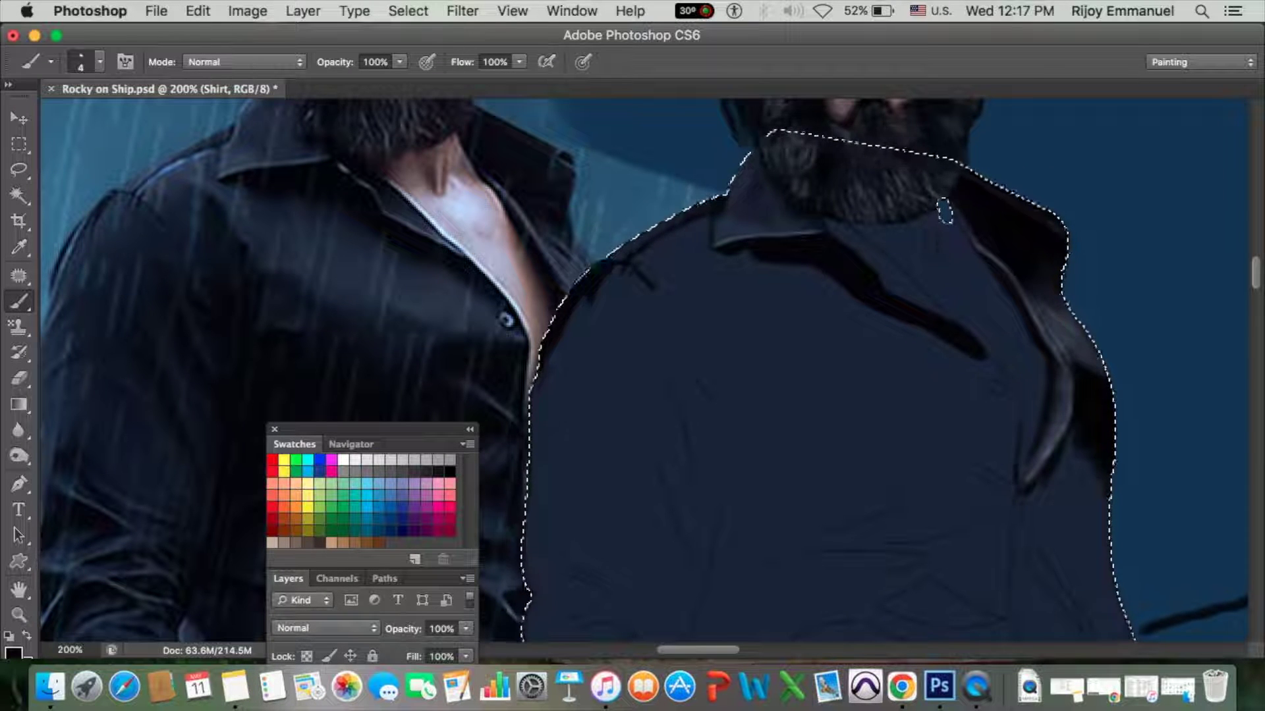
With a larger brush, paint dark fold shadows beside the lapel and across the upper chest.
key("bracketright")
key("bracketright")
key("bracketright")
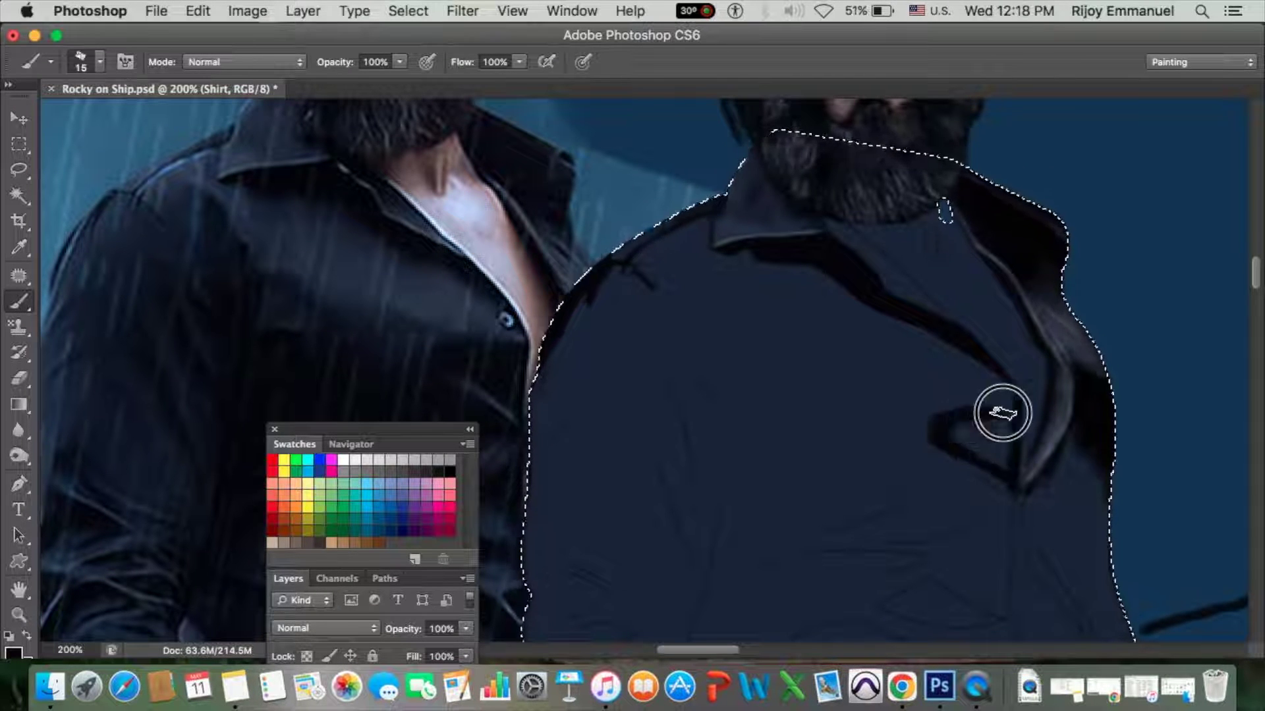
left_click_drag(994, 415, 1002, 474)
scroll(1001, 474, "down", 2)
left_click_drag(722, 234, 781, 342)
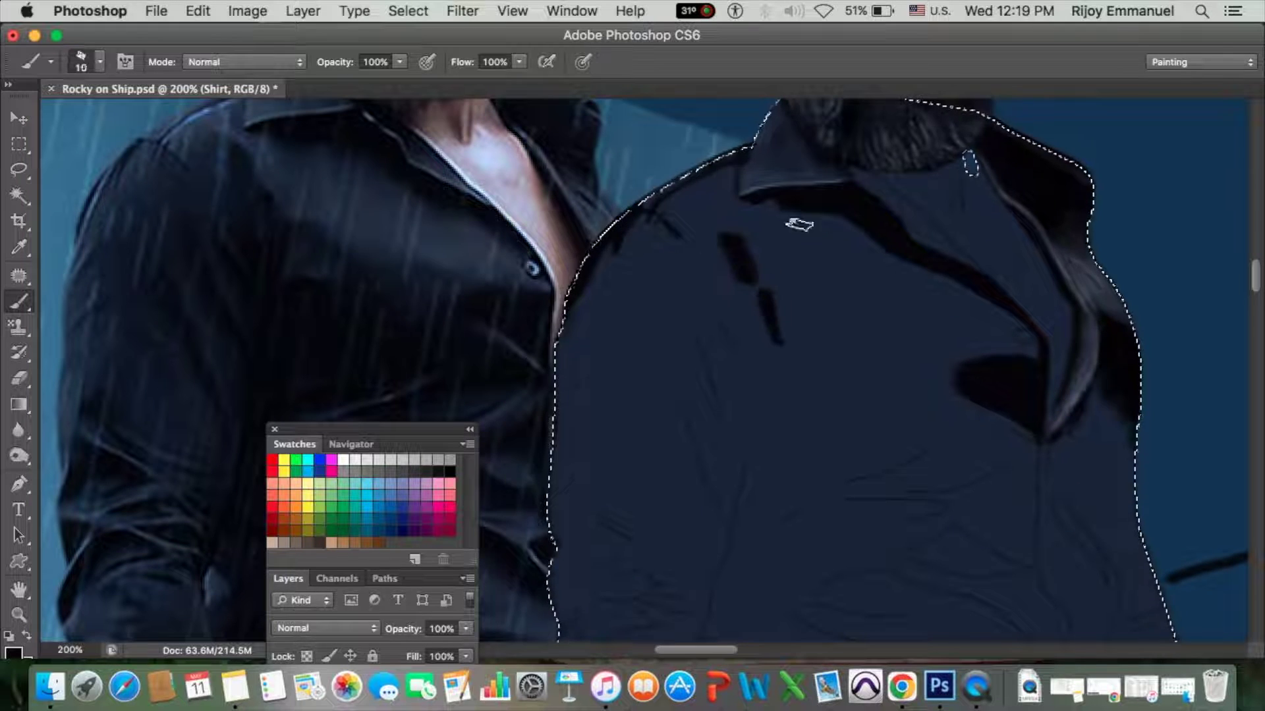
mouse_move(377, 433)
left_mouse_down()
mouse_move(428, 435)
mouse_move(412, 114)
left_mouse_up()
left_click_drag(560, 520, 632, 579)
With a smaller brush, paint dark creases across the shirt, moving the layer panels aside.
key("bracketleft")
key("bracketleft")
left_click_drag(748, 455, 708, 620)
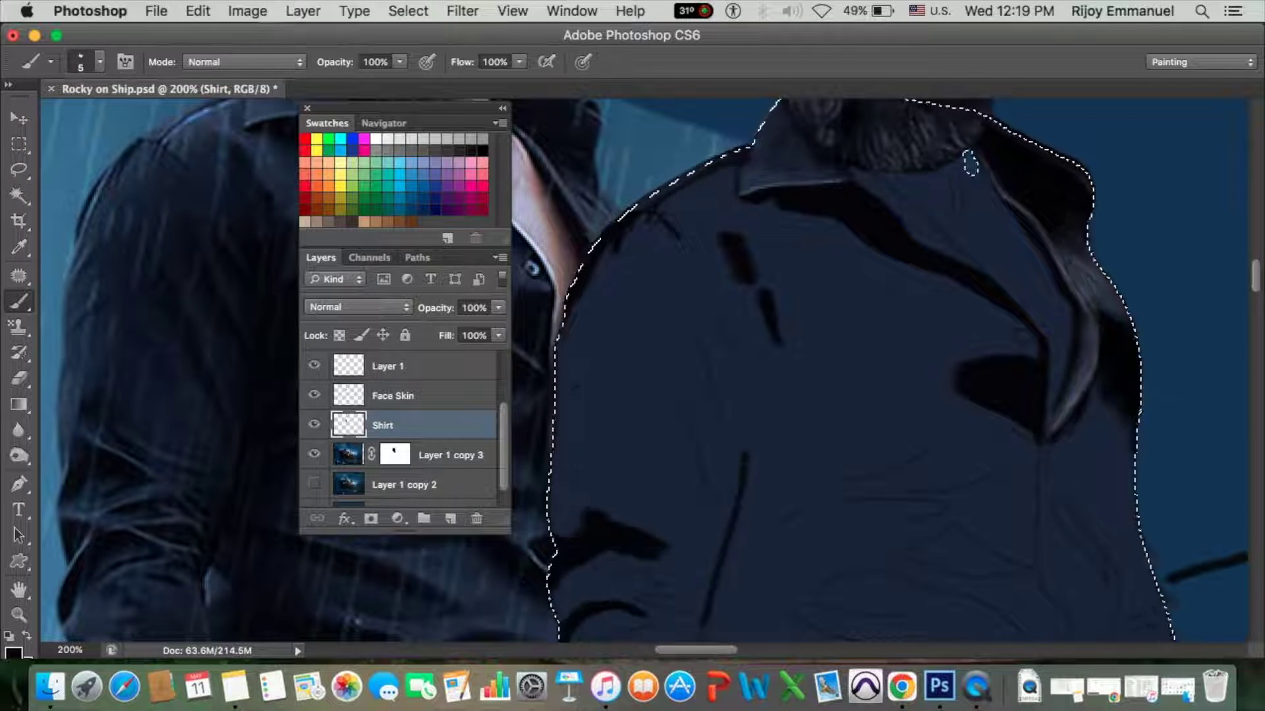
scroll(725, 461, "down", 3)
mouse_move(419, 112)
left_mouse_down()
mouse_move(507, 341)
mouse_move(419, 272)
left_mouse_up()
left_click_drag(711, 415, 580, 471)
left_click_drag(672, 372, 589, 405)
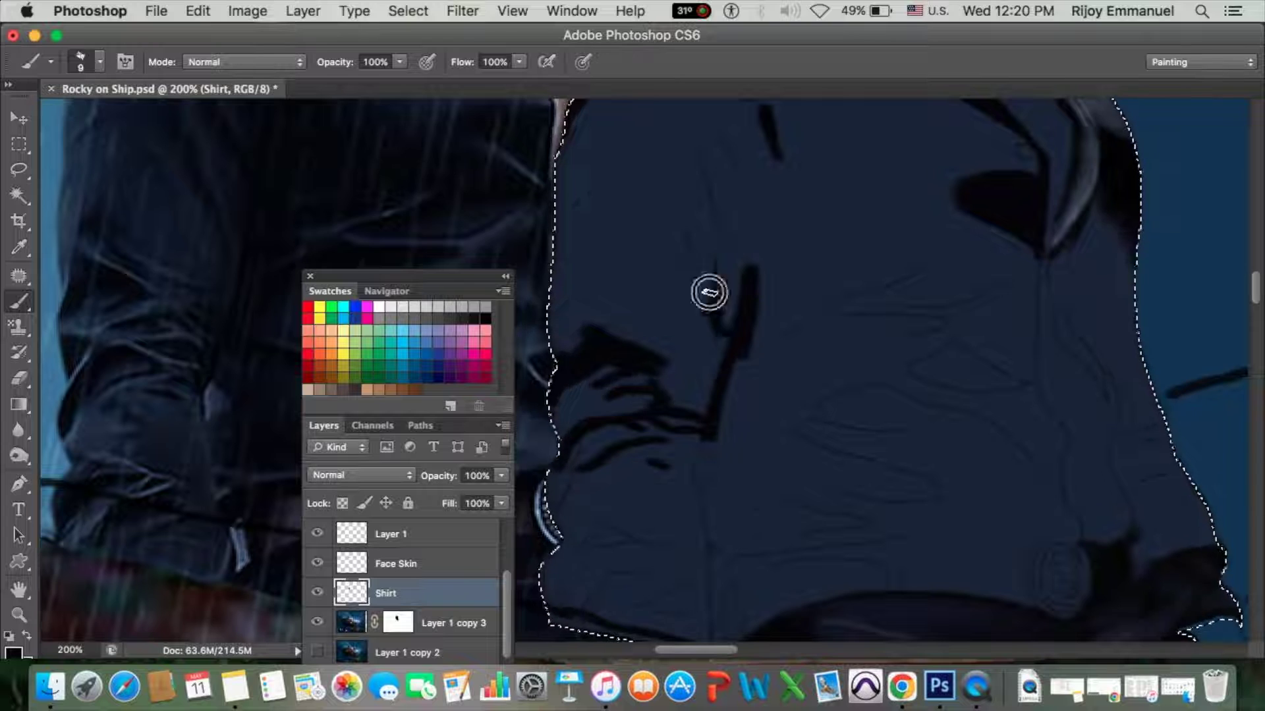
scroll(711, 288, "up", 3)
left_click_drag(718, 211, 779, 338)
scroll(783, 334, "down", 3)
Paint large dark folds on the lower shirt and waist, plus short creases along its bottom.
key("bracketright")
key("bracketright")
key("bracketright")
mouse_move(854, 220)
left_mouse_down()
mouse_move(847, 296)
mouse_move(995, 309)
left_mouse_up()
left_click_drag(501, 212, 168, 166)
scroll(790, 369, "right", 5)
left_click_drag(857, 395, 878, 494)
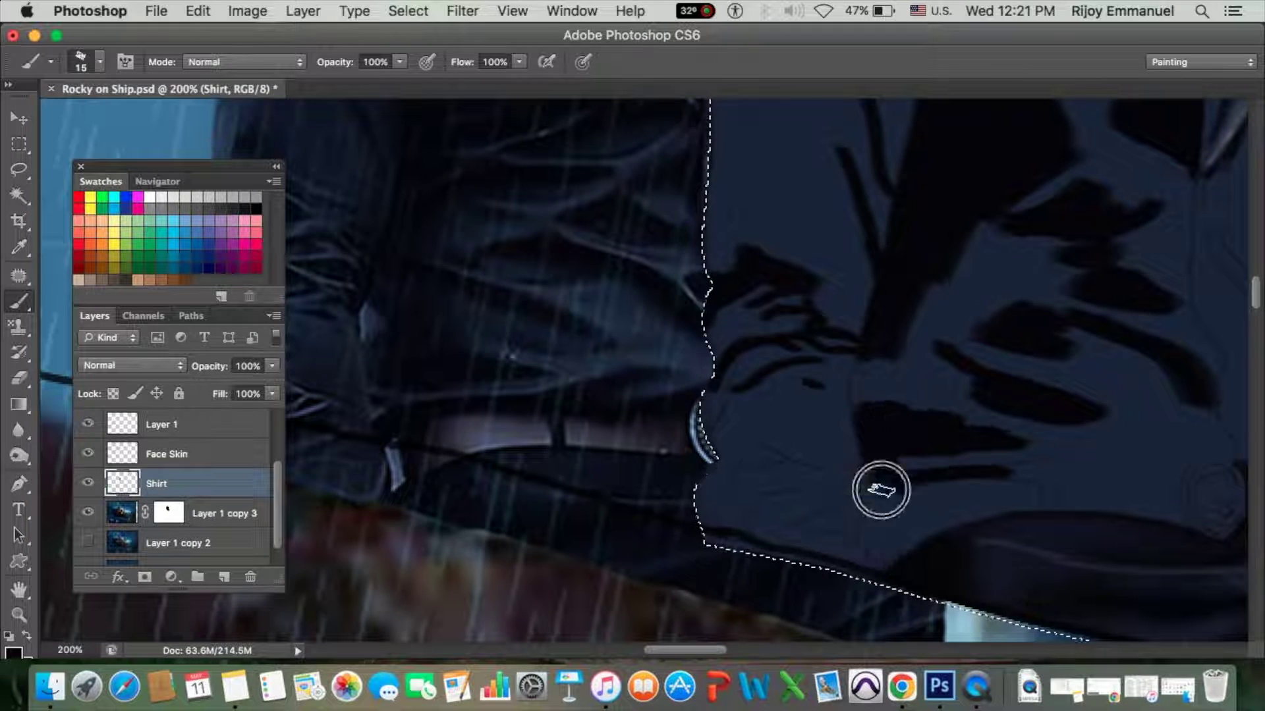
key("bracketleft")
key("bracketleft")
key("bracketleft")
key("bracketright")
key("bracketright")
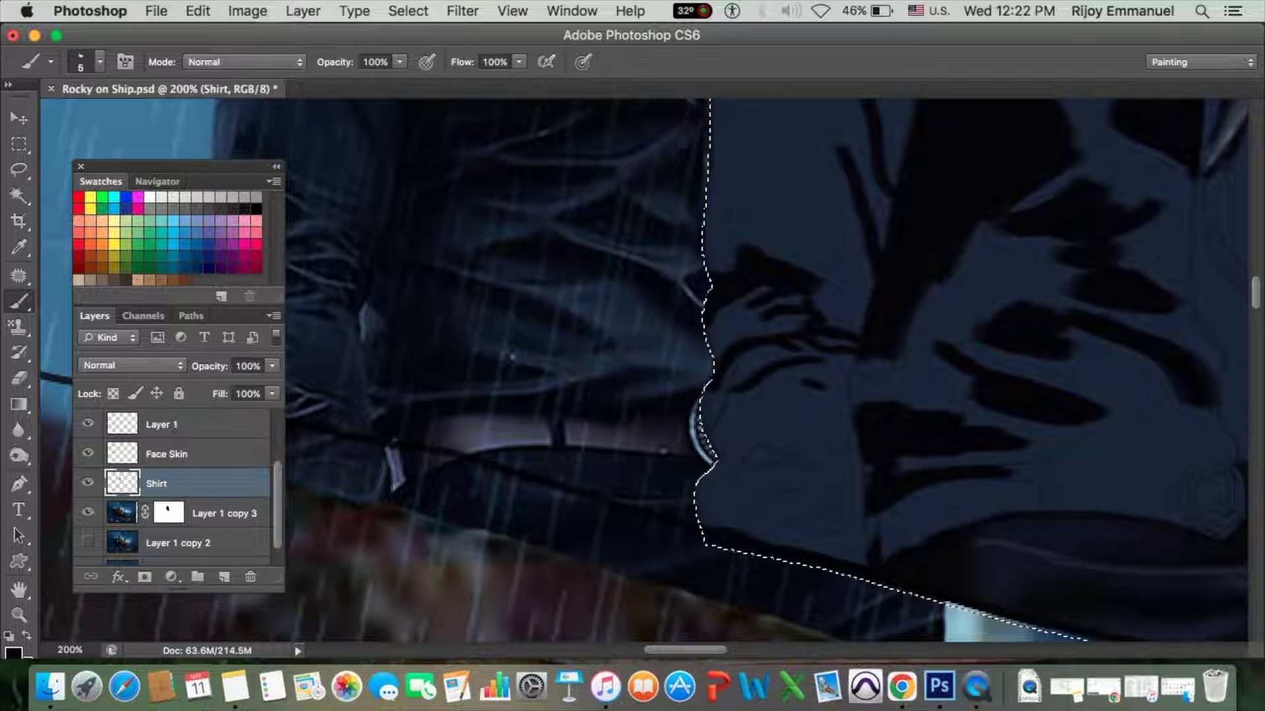
mouse_move(1048, 505)
left_mouse_down()
mouse_move(1046, 474)
mouse_move(1198, 461)
left_mouse_up()
key("bracketright")
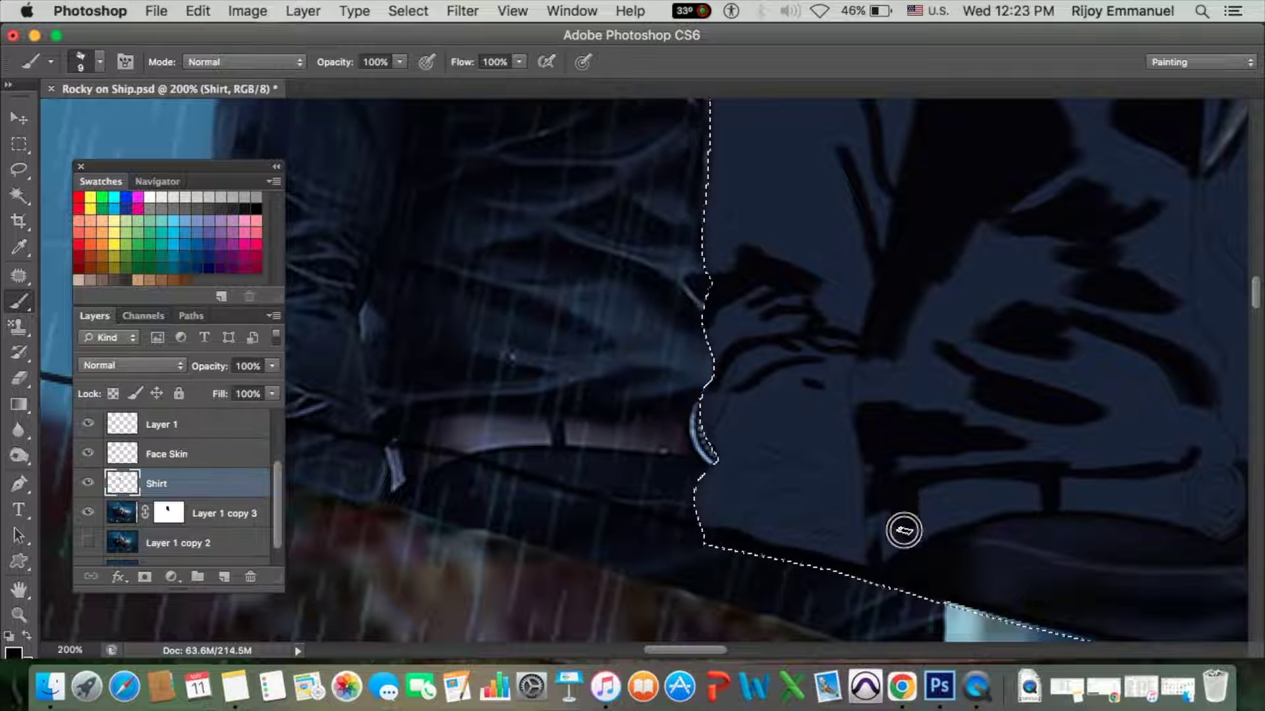
mouse_move(984, 466)
left_mouse_down()
mouse_move(899, 467)
mouse_move(910, 462)
left_mouse_up()
At 89% opacity and brush size 10, paint darker folds on the shirt just above the belt.
scroll(1186, 446, "left", 5)
scroll(936, 428, "up", 5)
scroll(881, 370, "down", 6)
scroll(790, 356, "right", 2)
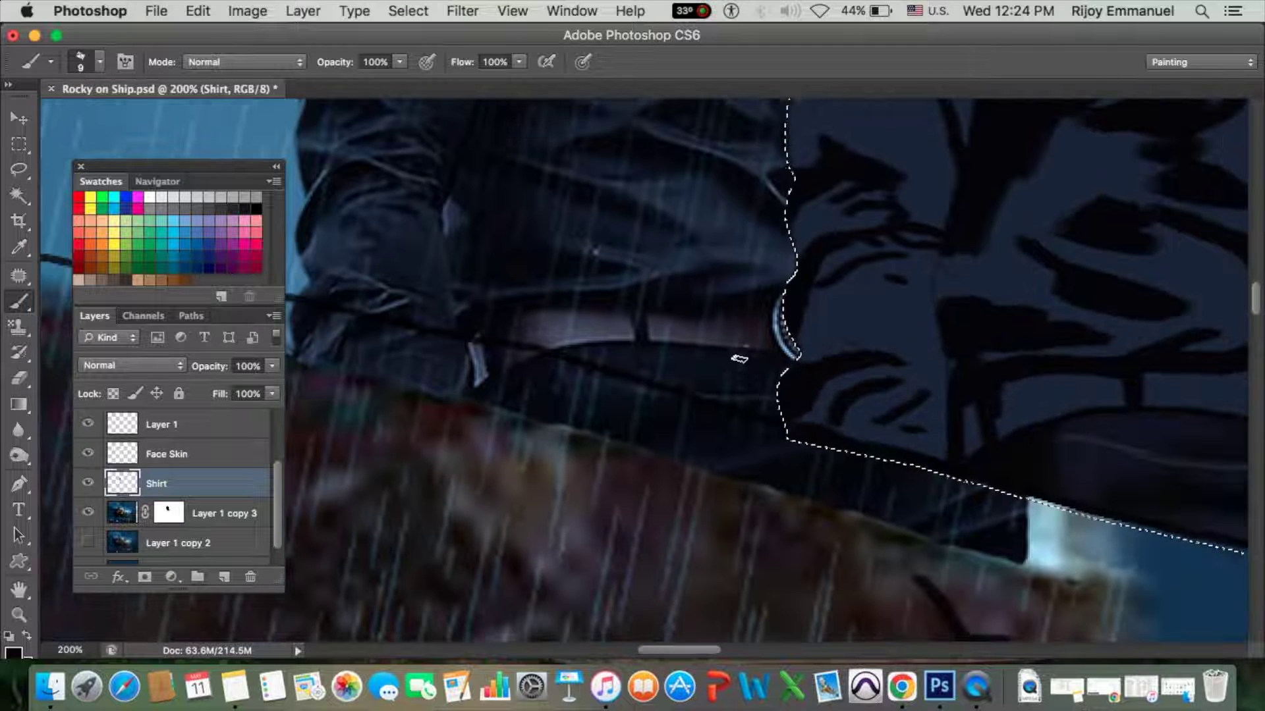
scroll(865, 269, "up", 2)
scroll(865, 269, "left", 2)
left_click_drag(400, 61, 369, 78)
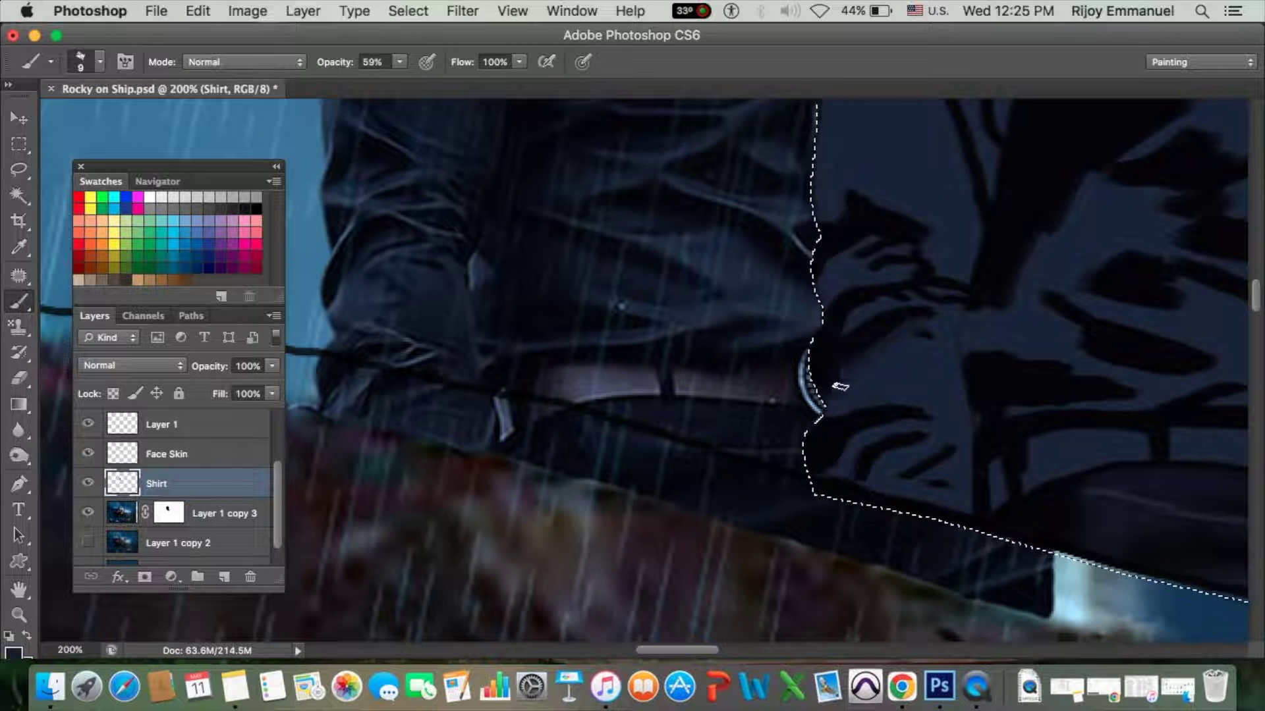
key("8")
key("9")
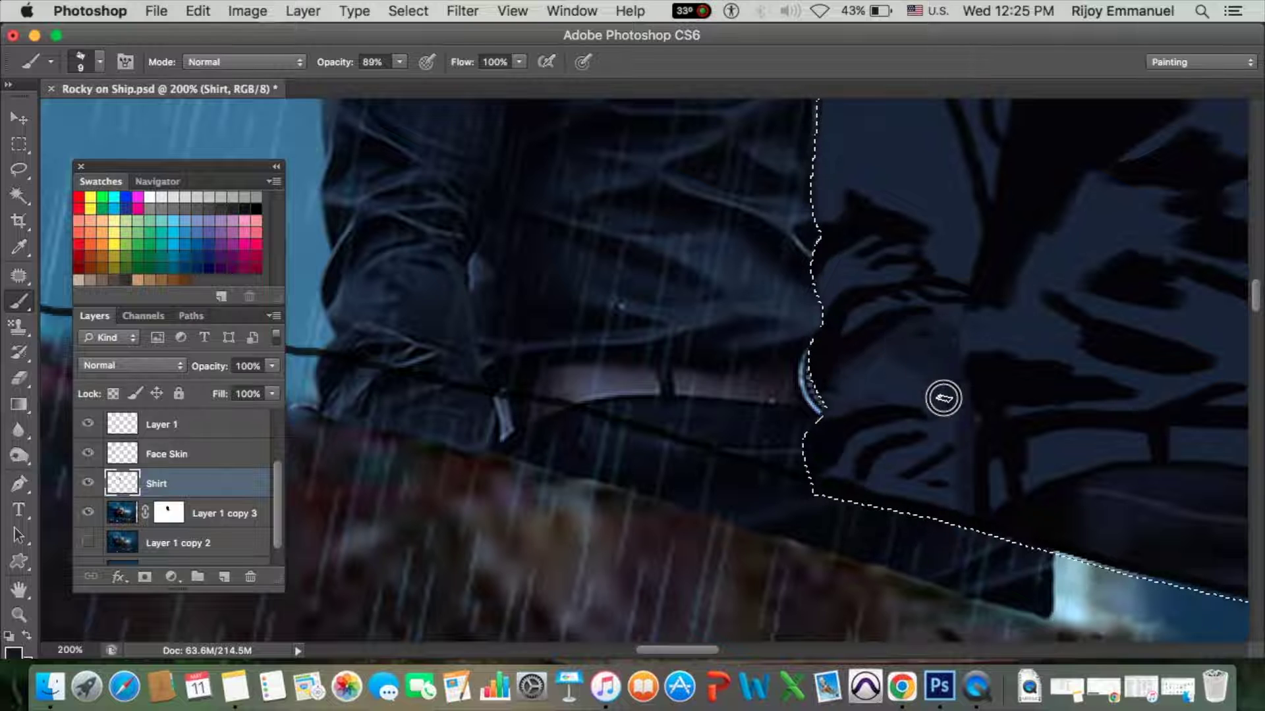
key("bracketright")
left_click_drag(841, 481, 907, 376)
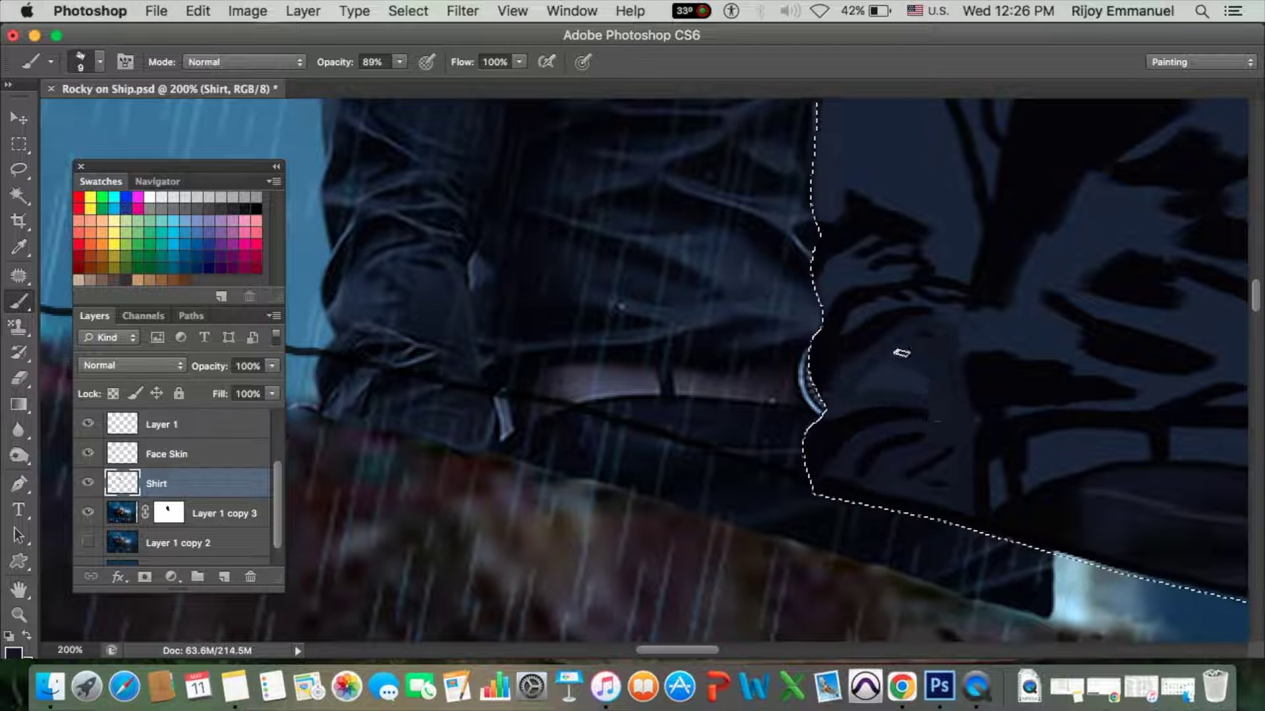
Lay faint 16% opacity shading over the lower shirt folds, then set 32% opacity and brush size 20.
key("1")
key("6")
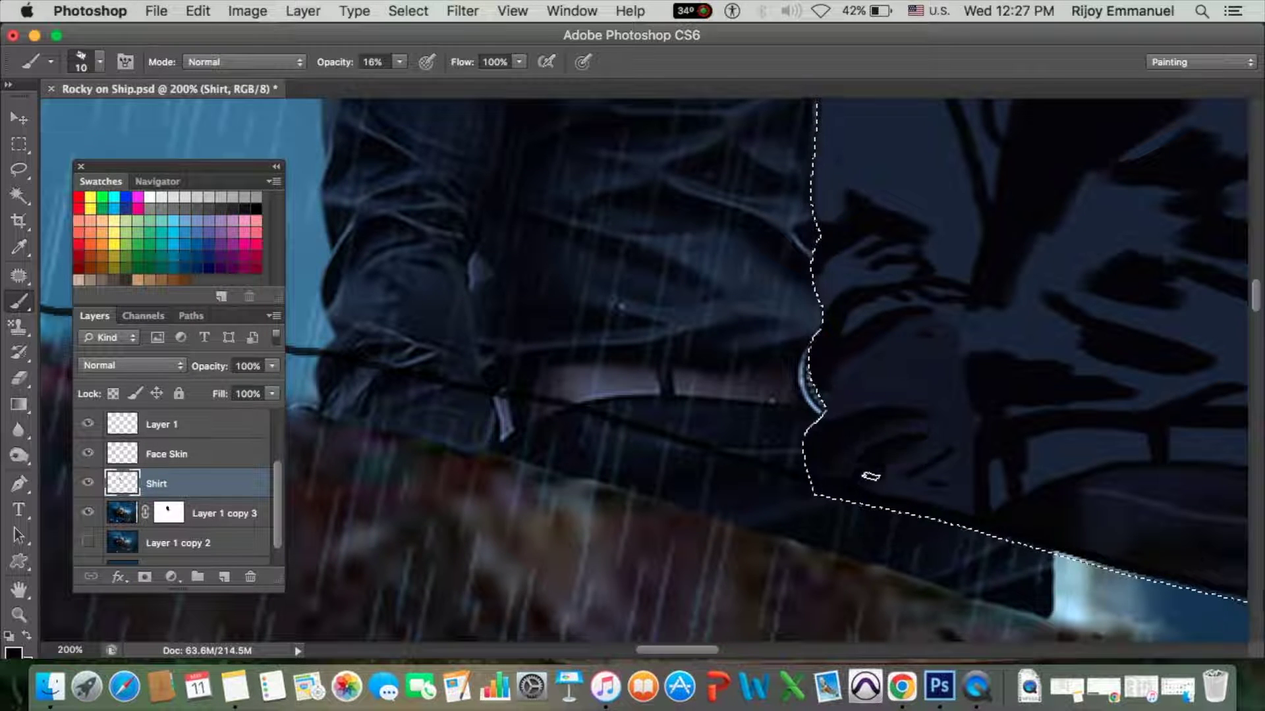
mouse_move(870, 480)
left_mouse_down()
mouse_move(918, 477)
mouse_move(890, 463)
left_mouse_up()
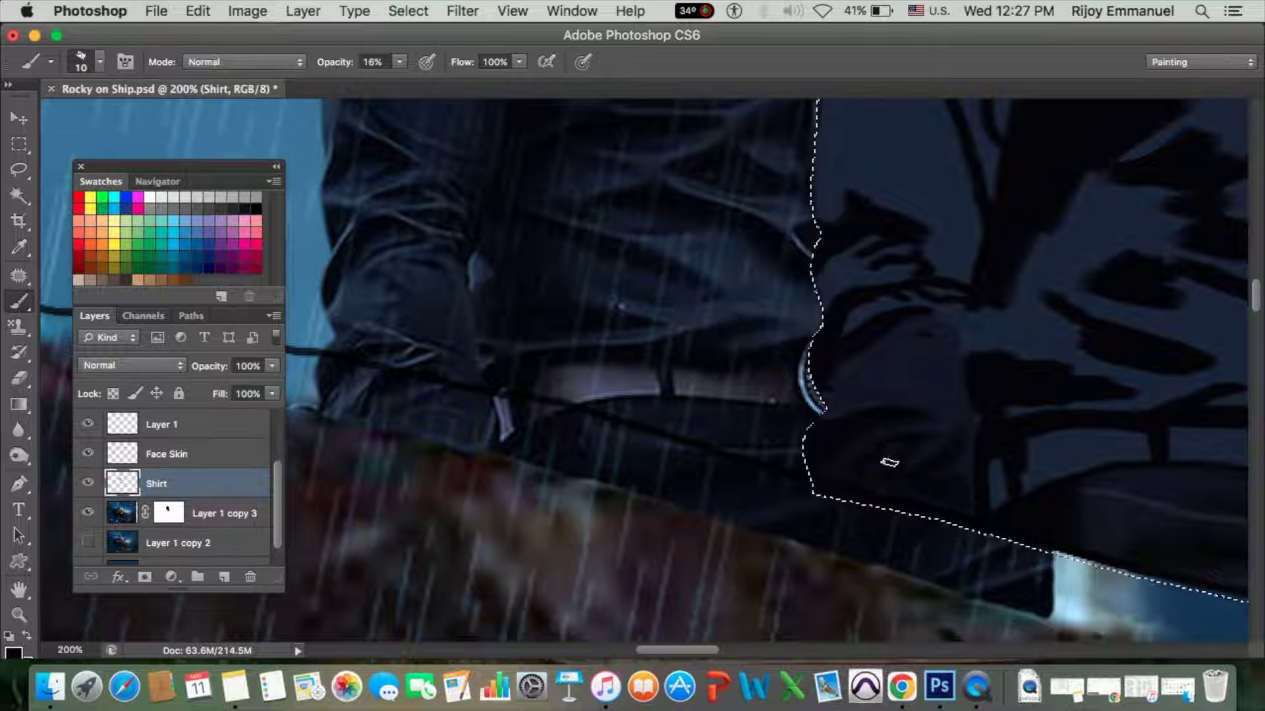
left_click_drag(918, 342, 885, 403)
scroll(850, 388, "up", 2)
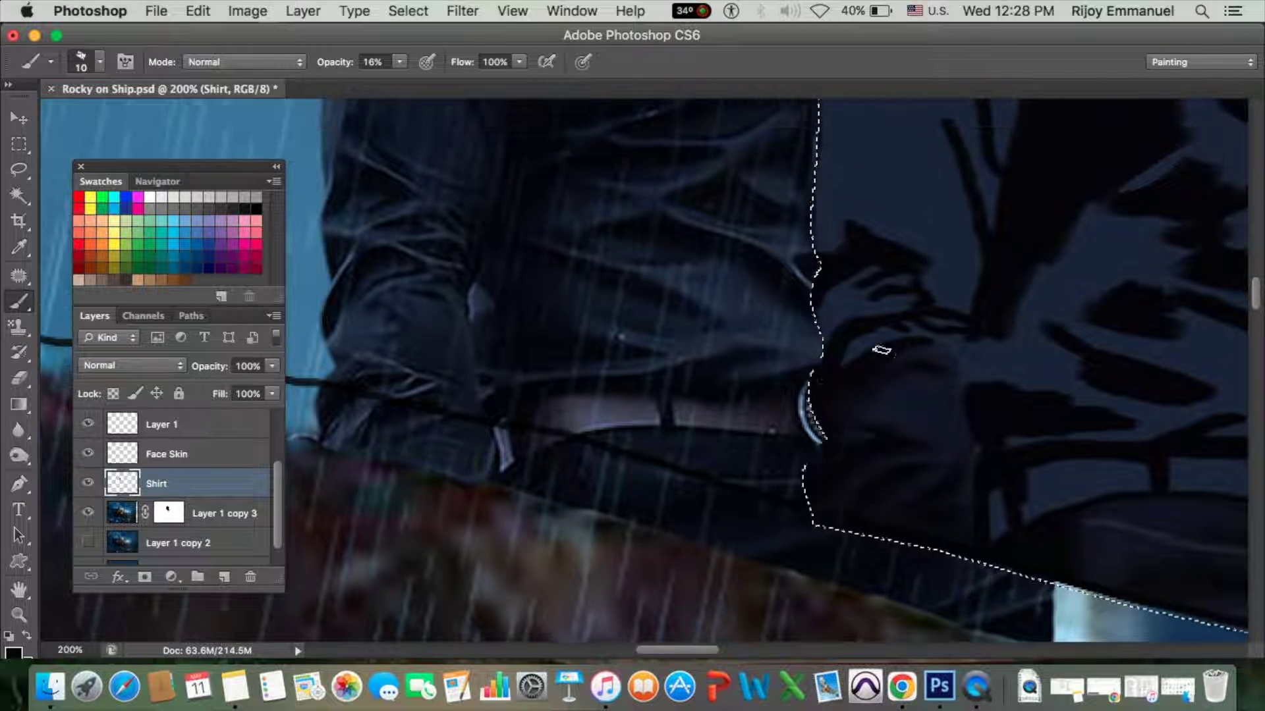
key("3")
key("2")
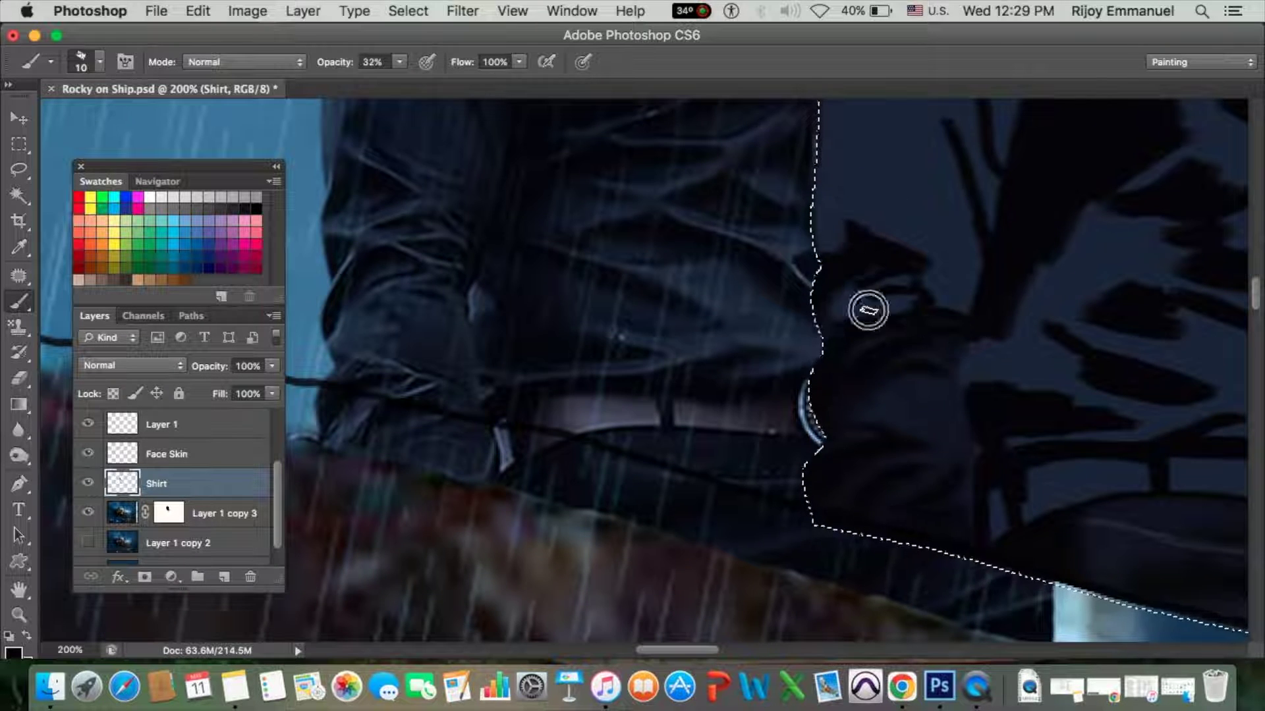
scroll(905, 290, "up", 5)
key("bracketright")
key("bracketright")
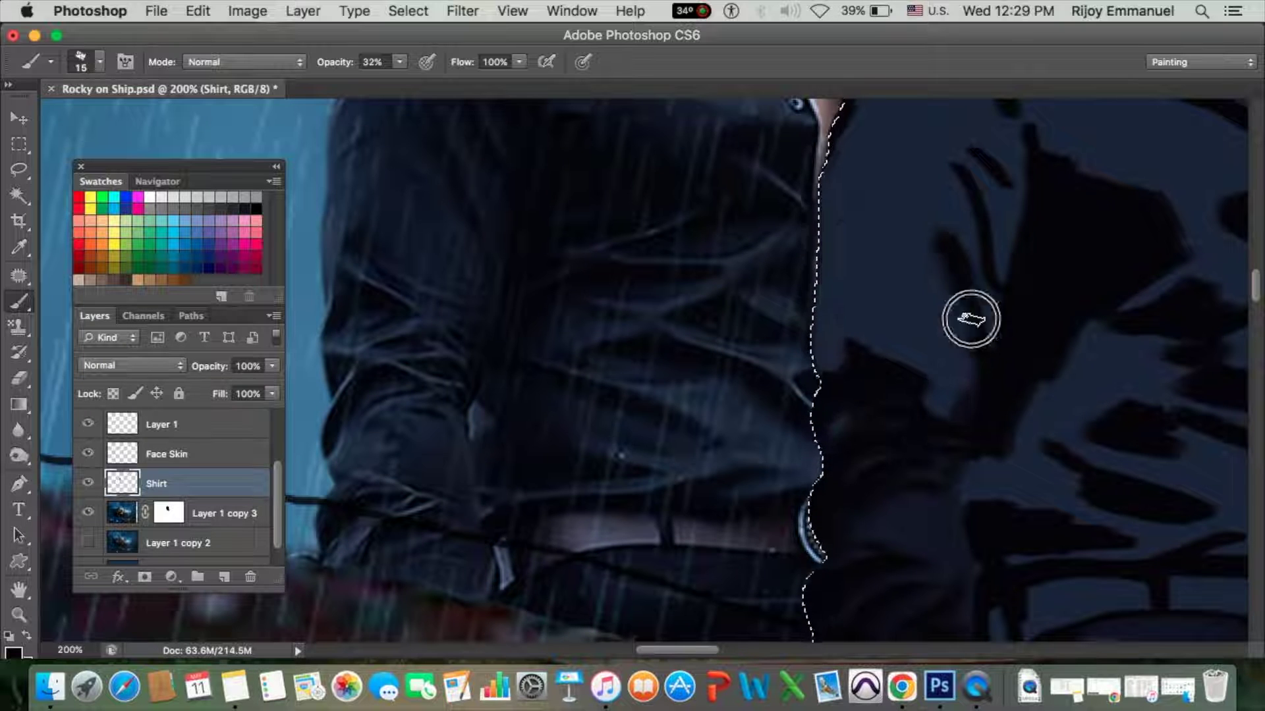
scroll(875, 438, "down", 3)
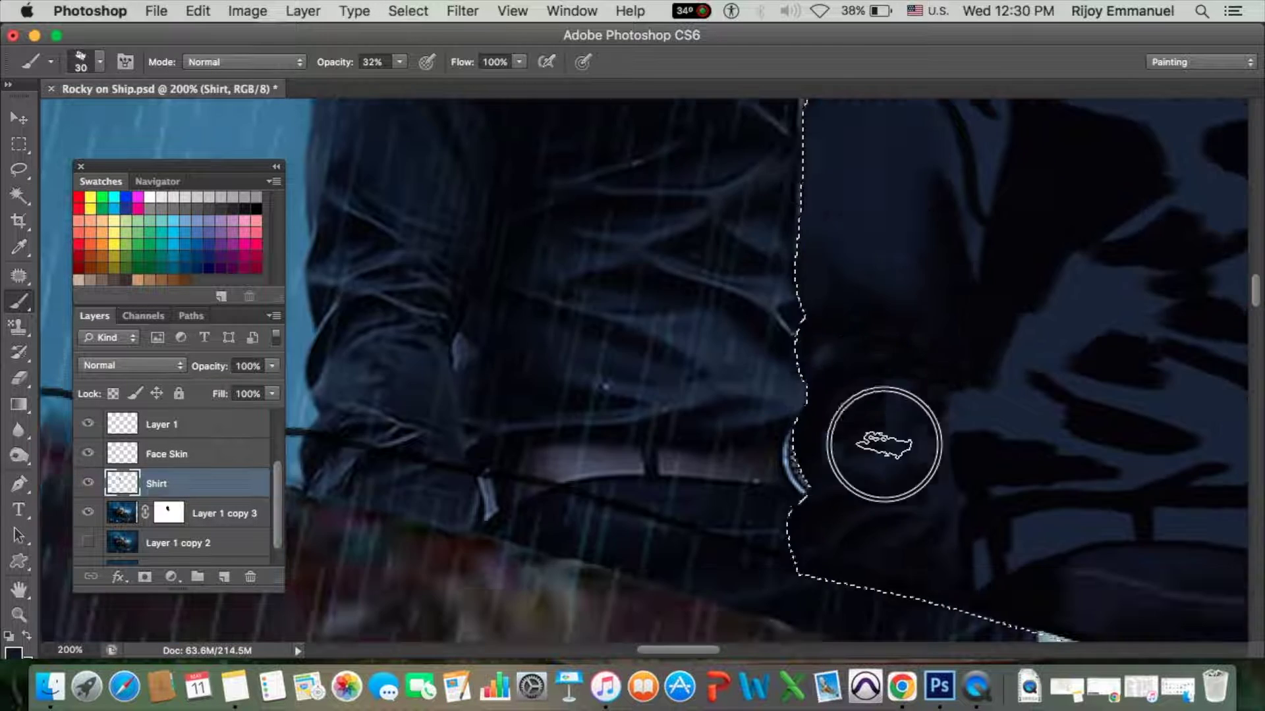
scroll(861, 373, "up", 6)
scroll(861, 372, "right", 4)
key("bracketleft")
scroll(873, 434, "up", 8)
Set an 18% opacity brush, resizing it from 30 down to 8, for soft shirt shading.
key("bracketright")
scroll(1022, 344, "down", 2)
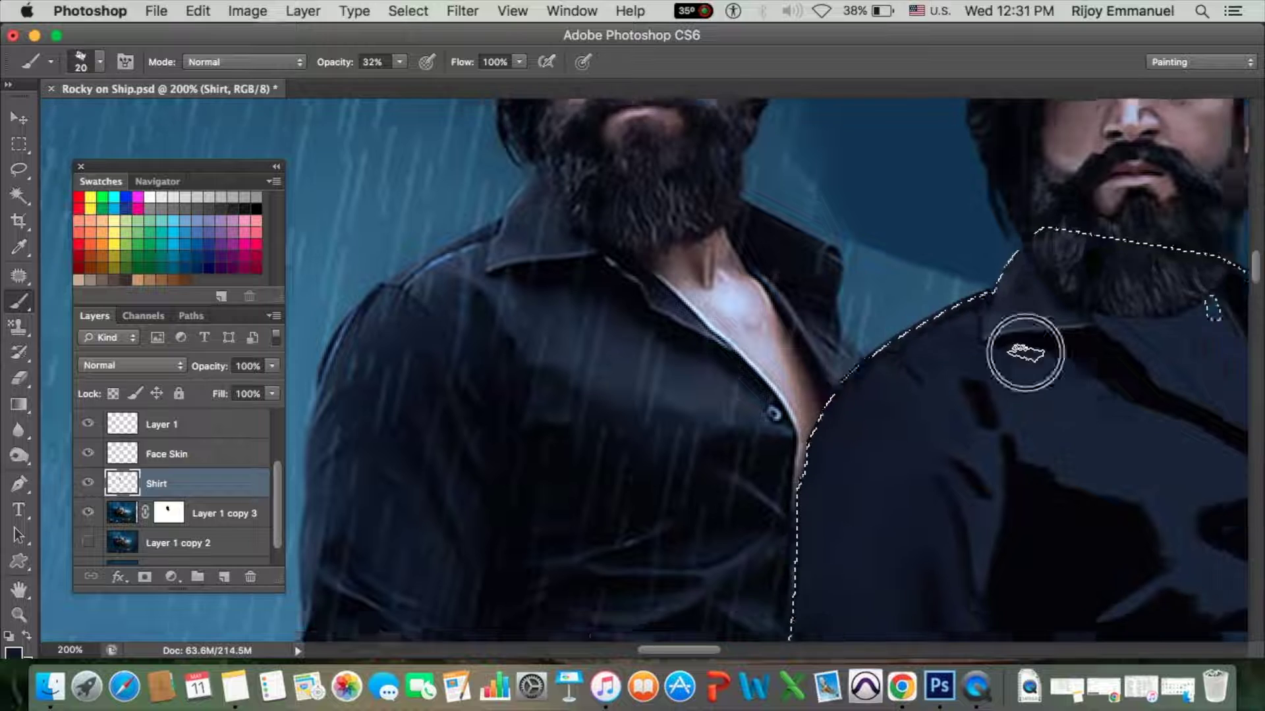
scroll(912, 428, "right", 4)
key("bracketleft")
key("bracketleft")
key("bracketleft")
scroll(957, 373, "left", 4)
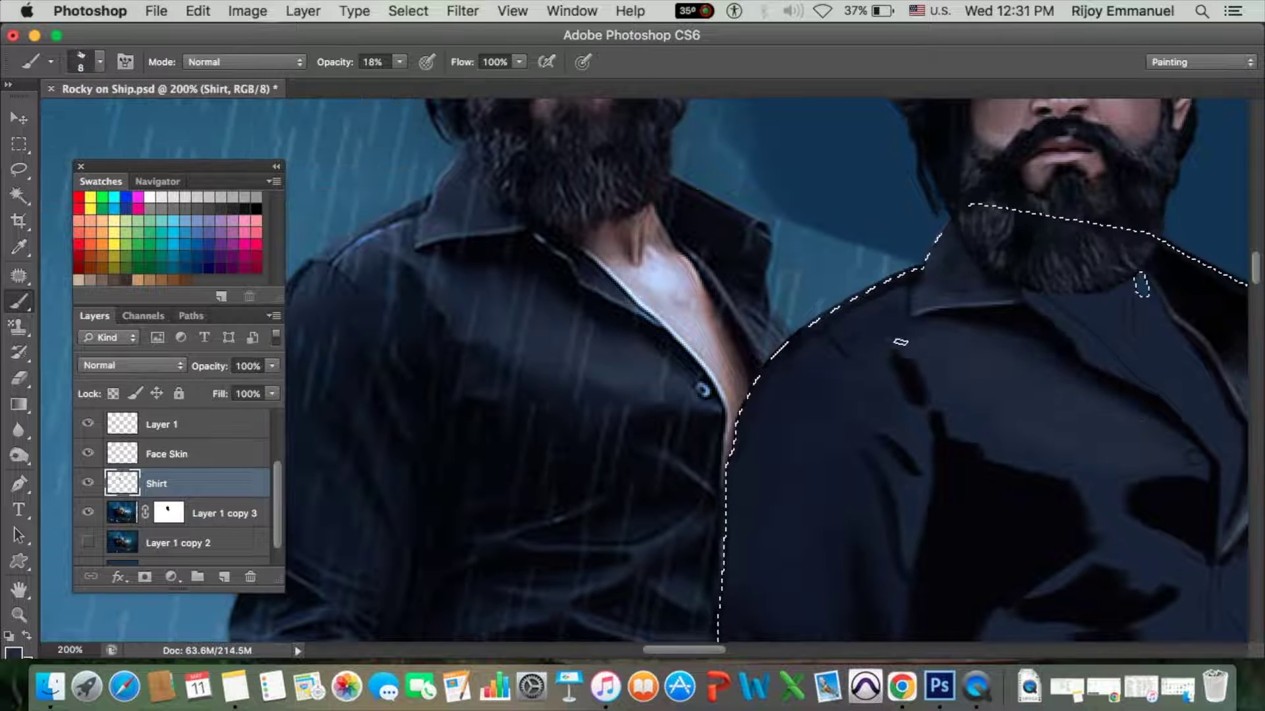
key("1")
key("8")
scroll(1129, 283, "down", 2)
Vary the brush size between 25, 15, 5 and 20 while shading the shirt folds.
key("bracketright")
key("bracketright")
key("bracketright")
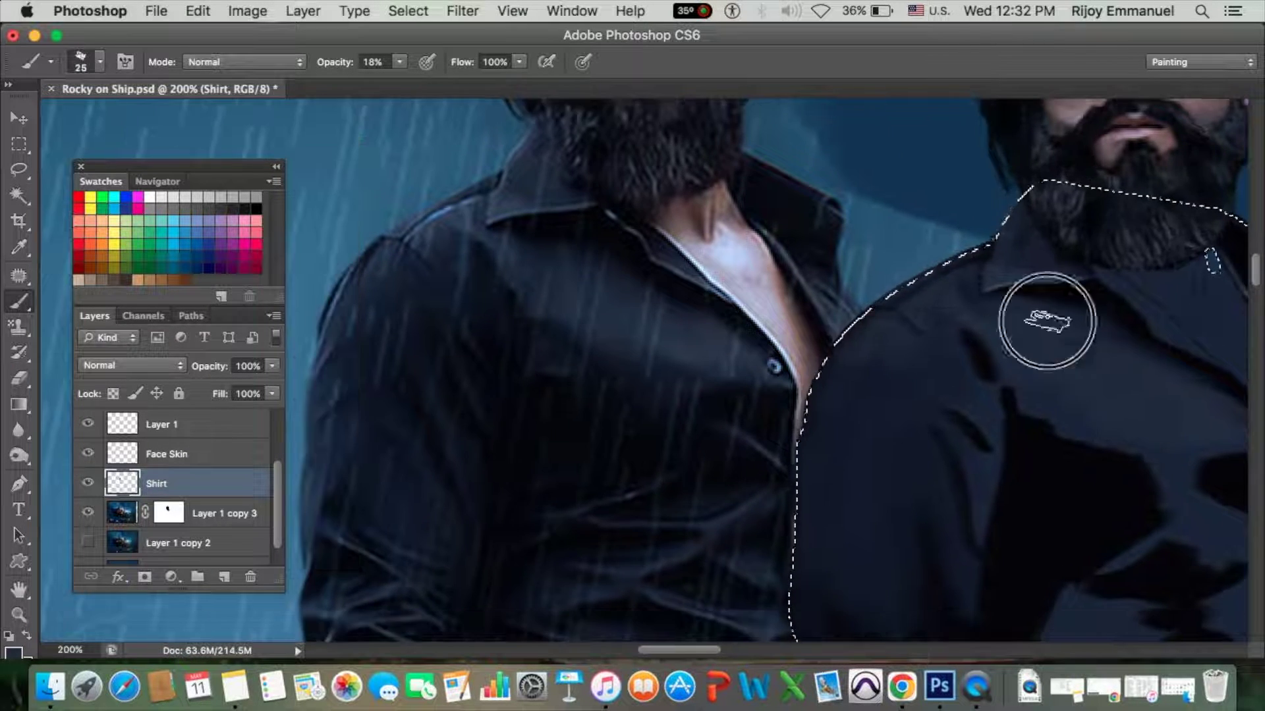
scroll(1041, 319, "right", 2)
key("bracketleft")
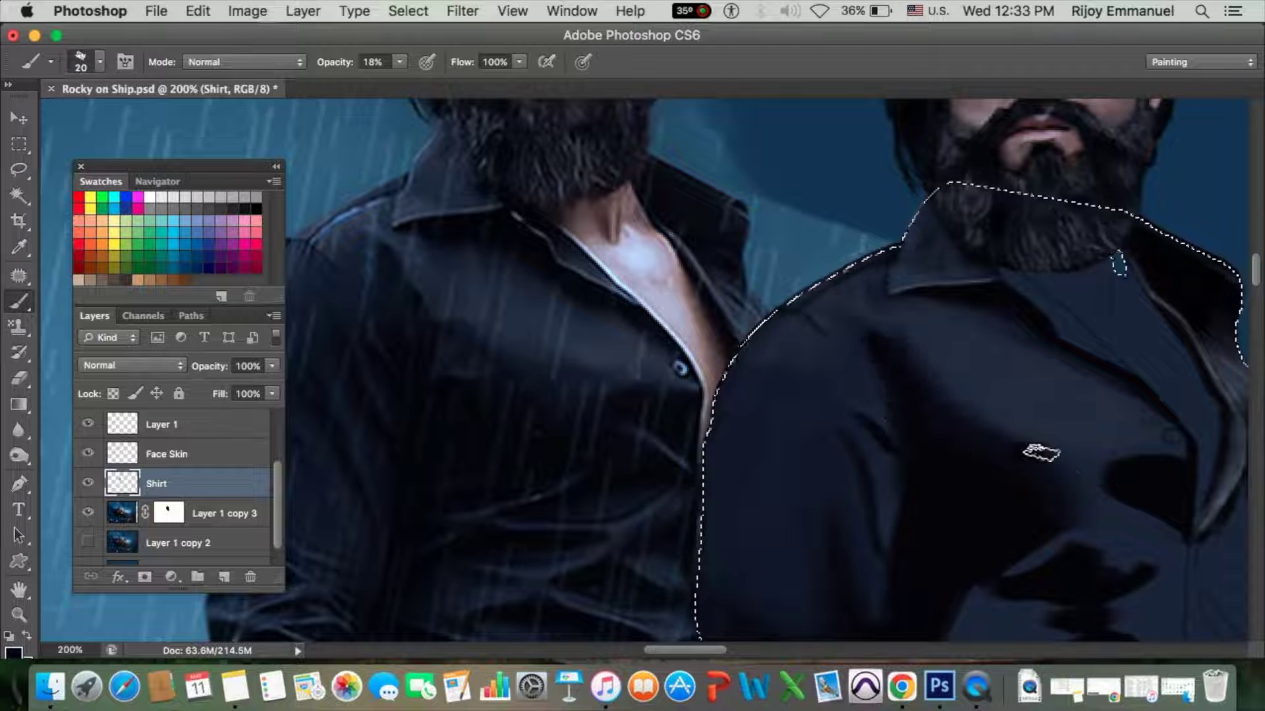
key("bracketleft")
scroll(867, 358, "down", 3)
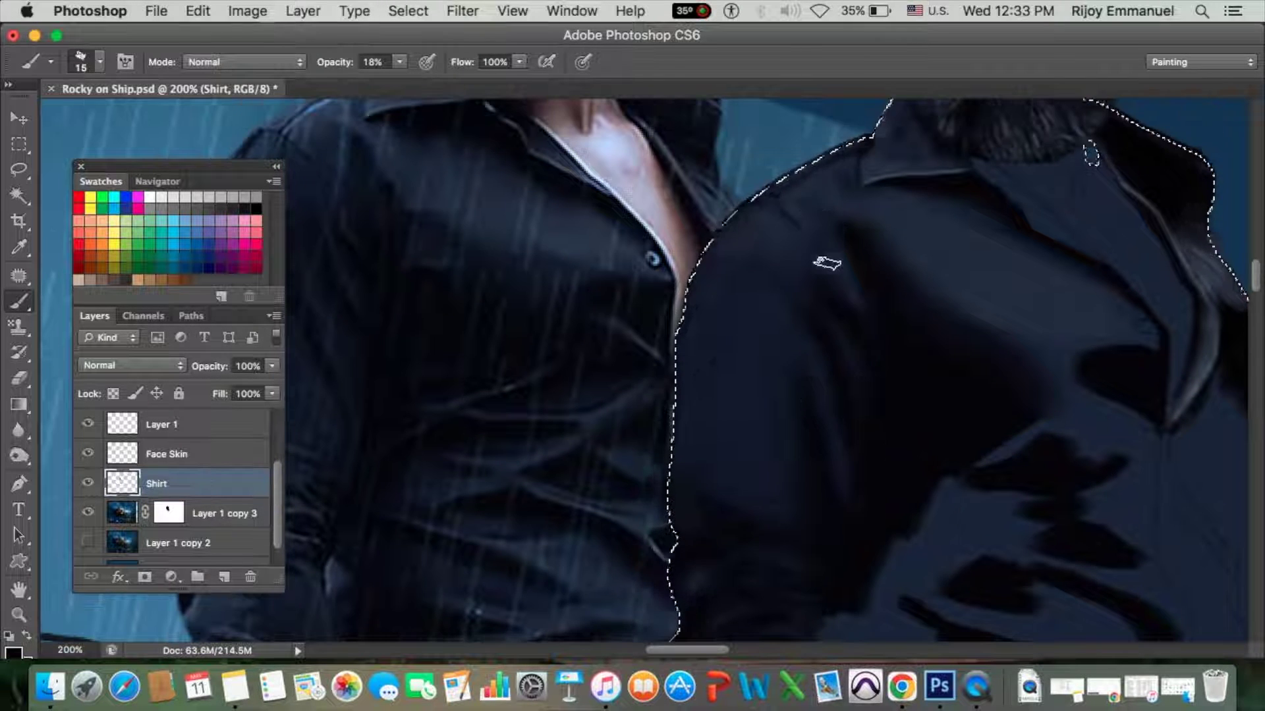
key("bracketright")
key("bracketright")
key("bracketright")
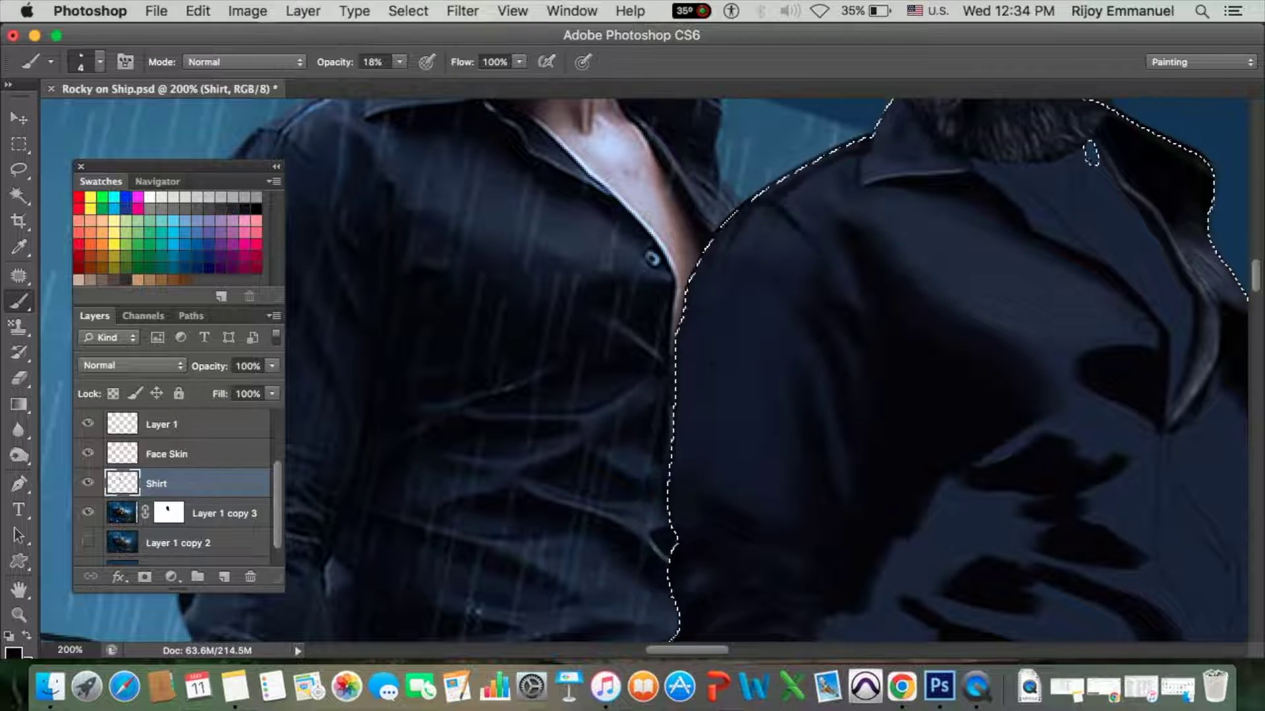
scroll(780, 416, "down", 1)
scroll(779, 416, "left", 3)
Drop the brush to 10% opacity, working at sizes 5 and 10 on faint folds.
key("1")
key("bracketleft")
key("bracketleft")
key("bracketleft")
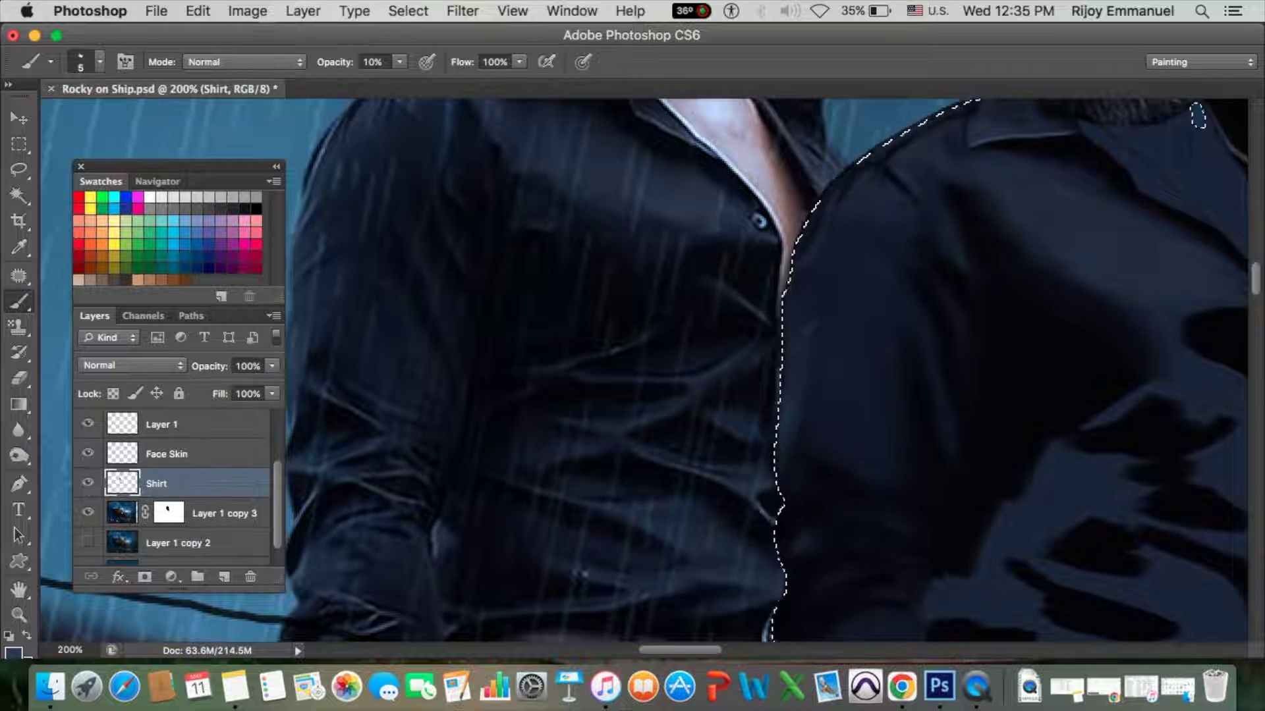
scroll(581, 575, "up", 2)
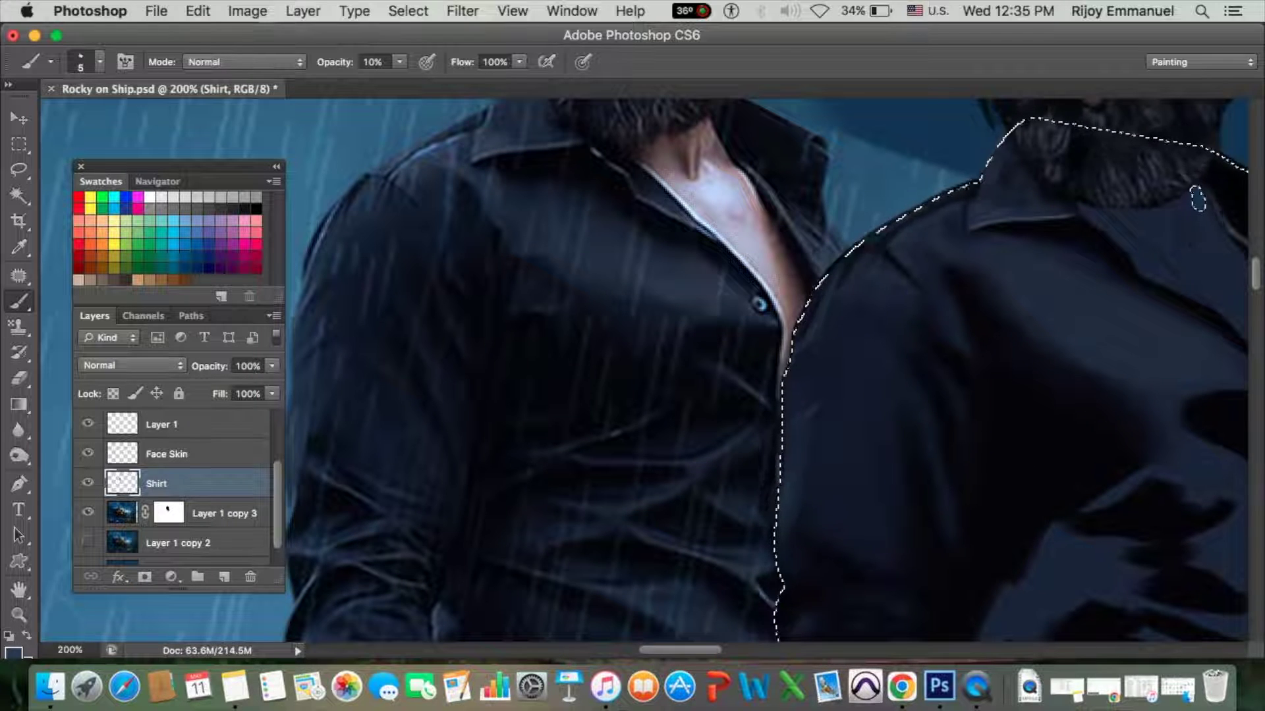
key("bracketright")
scroll(869, 433, "down", 3)
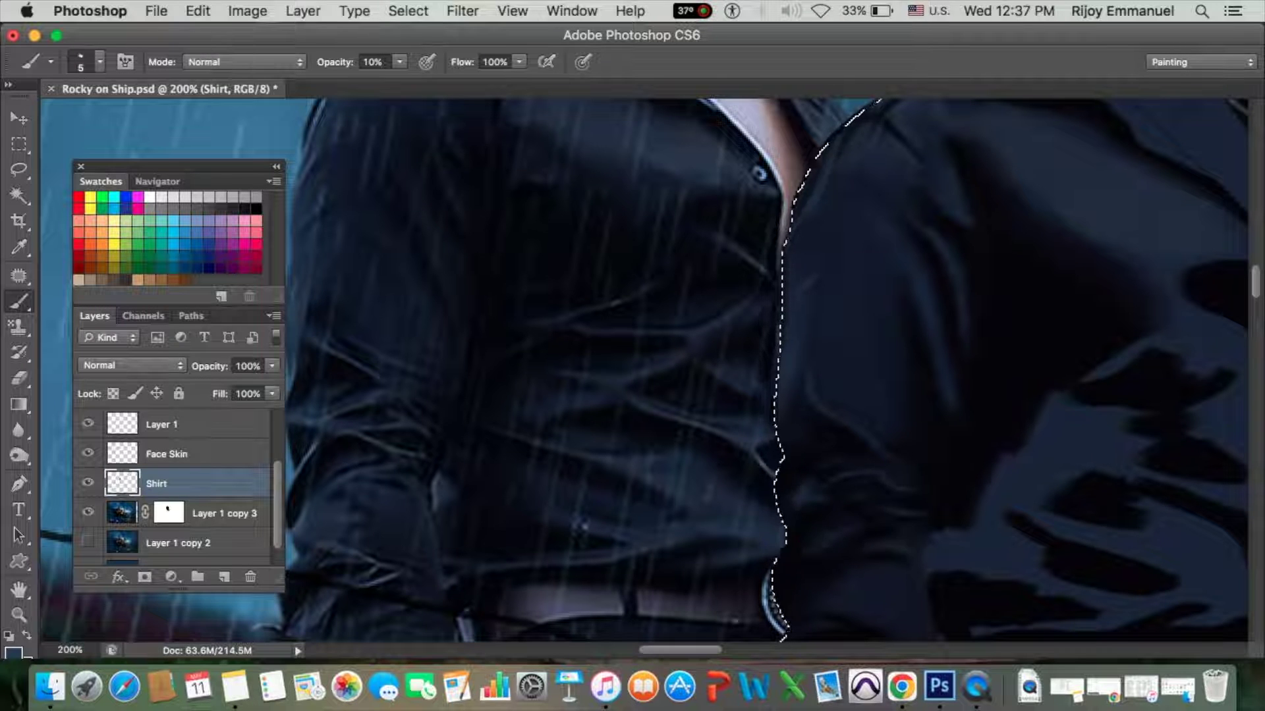
scroll(943, 537, "down", 3)
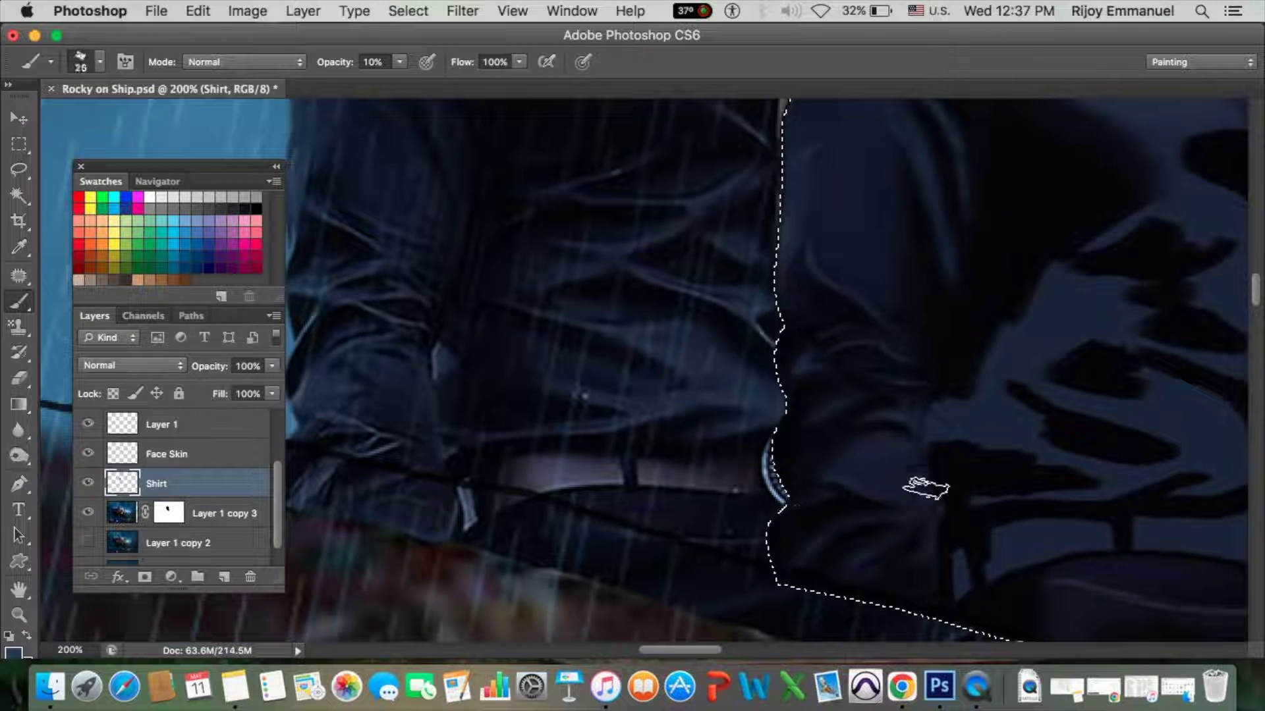
Sample the shirt's near-black shadow colour, then shade with a size 9 brush at 17% opacity.
left_click(881, 320, "alt")
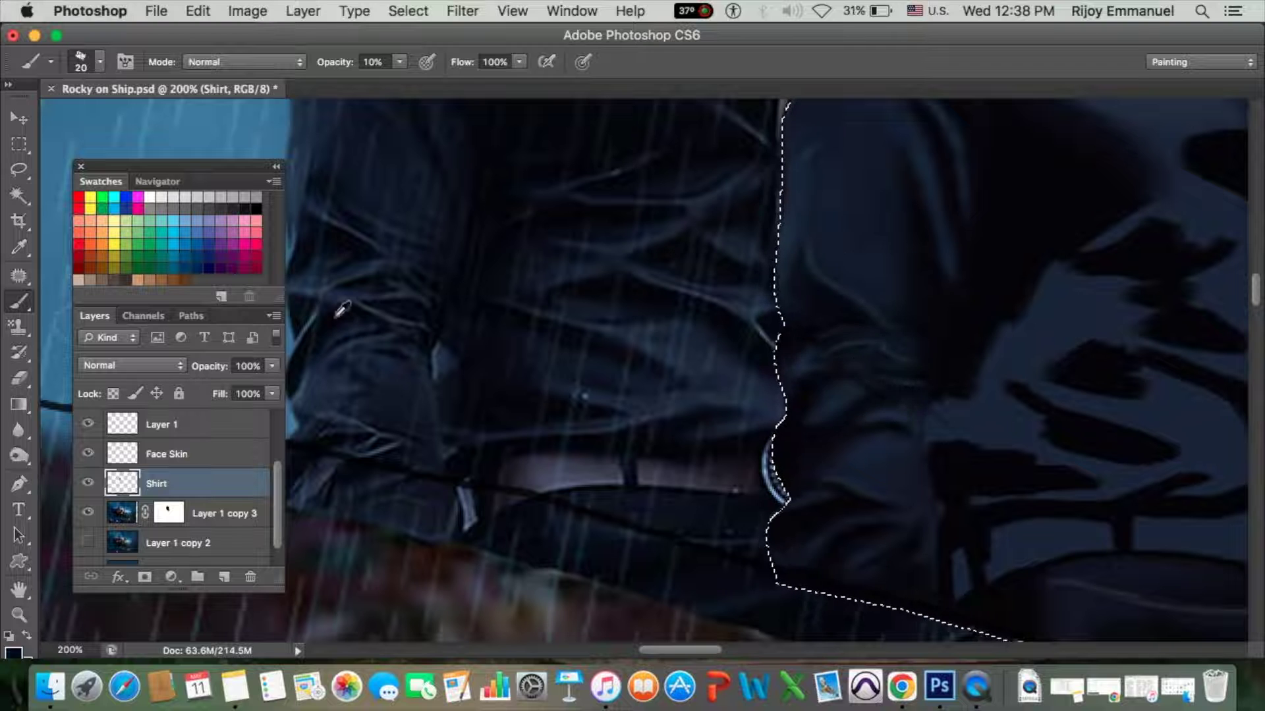
key("bracketleft")
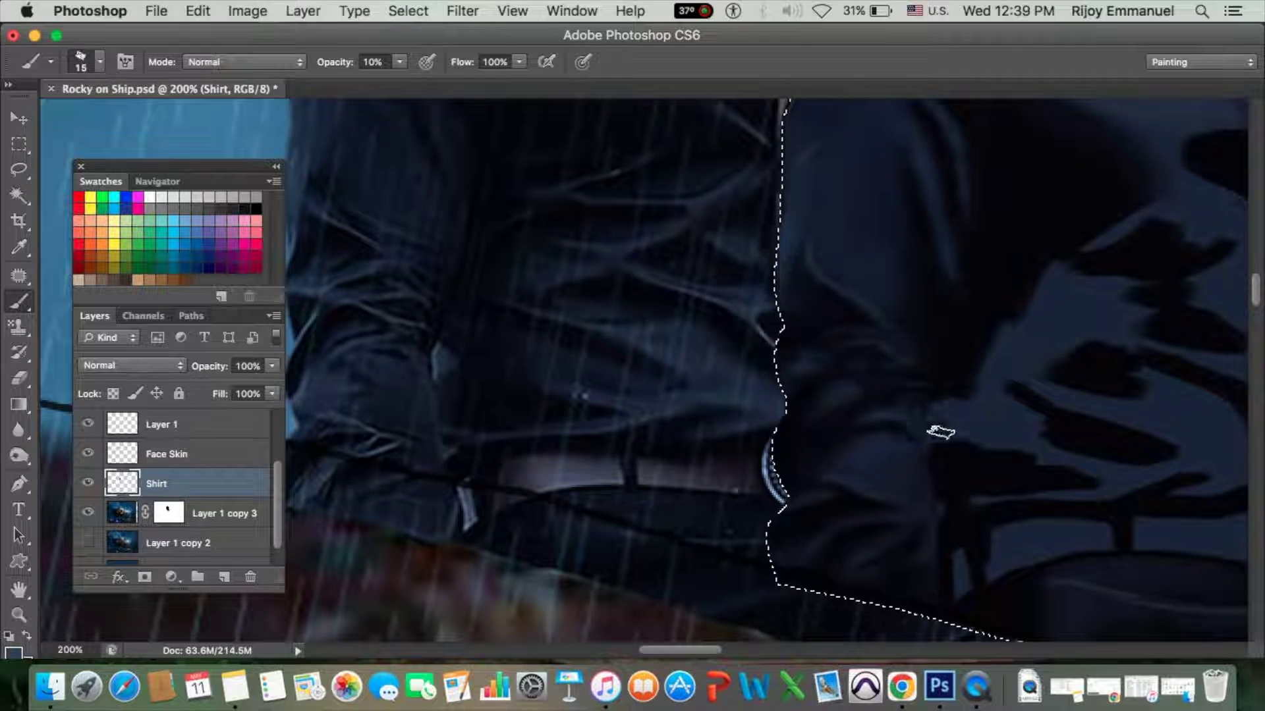
key("0")
key("9")
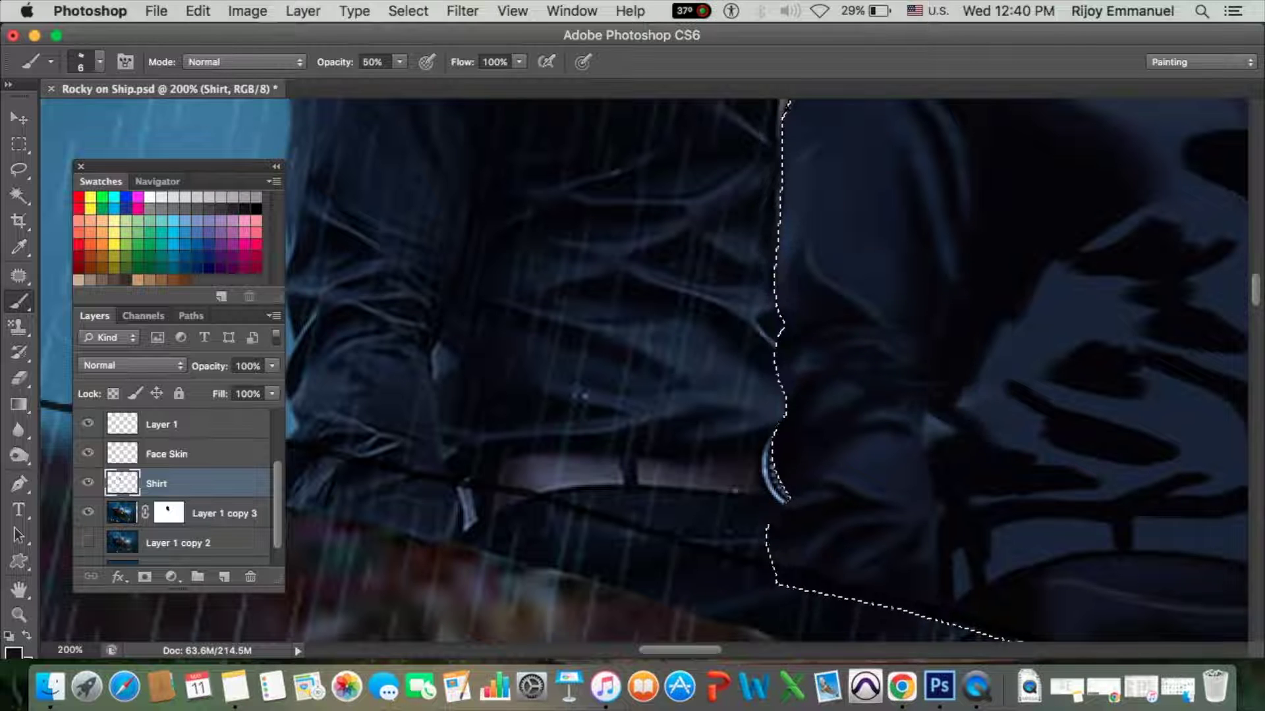
scroll(972, 275, "up", 5)
key("1")
key("7")
key("bracketright")
key("bracketright")
key("bracketright")
scroll(972, 274, "up", 1)
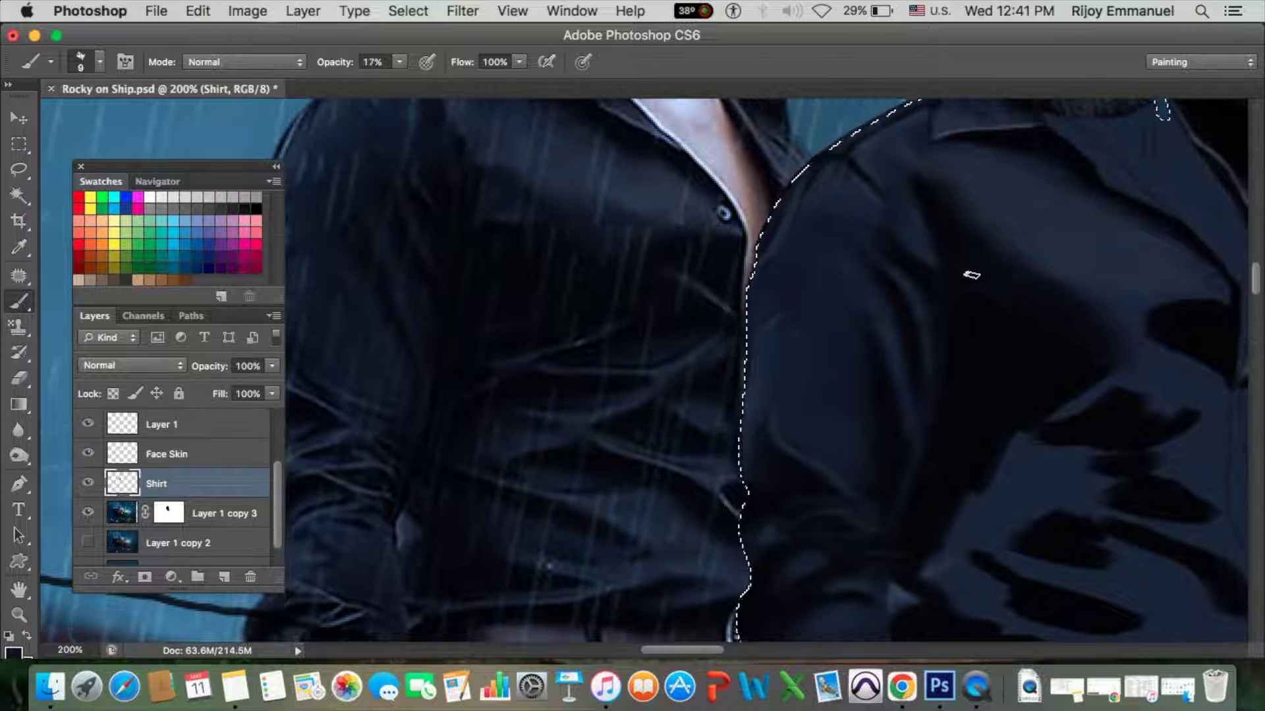
Shade broader areas with a 30 to 20 brush, moving from 11% to 40% opacity.
key("bracketright")
key("bracketright")
key("1")
key("1")
key("bracketright")
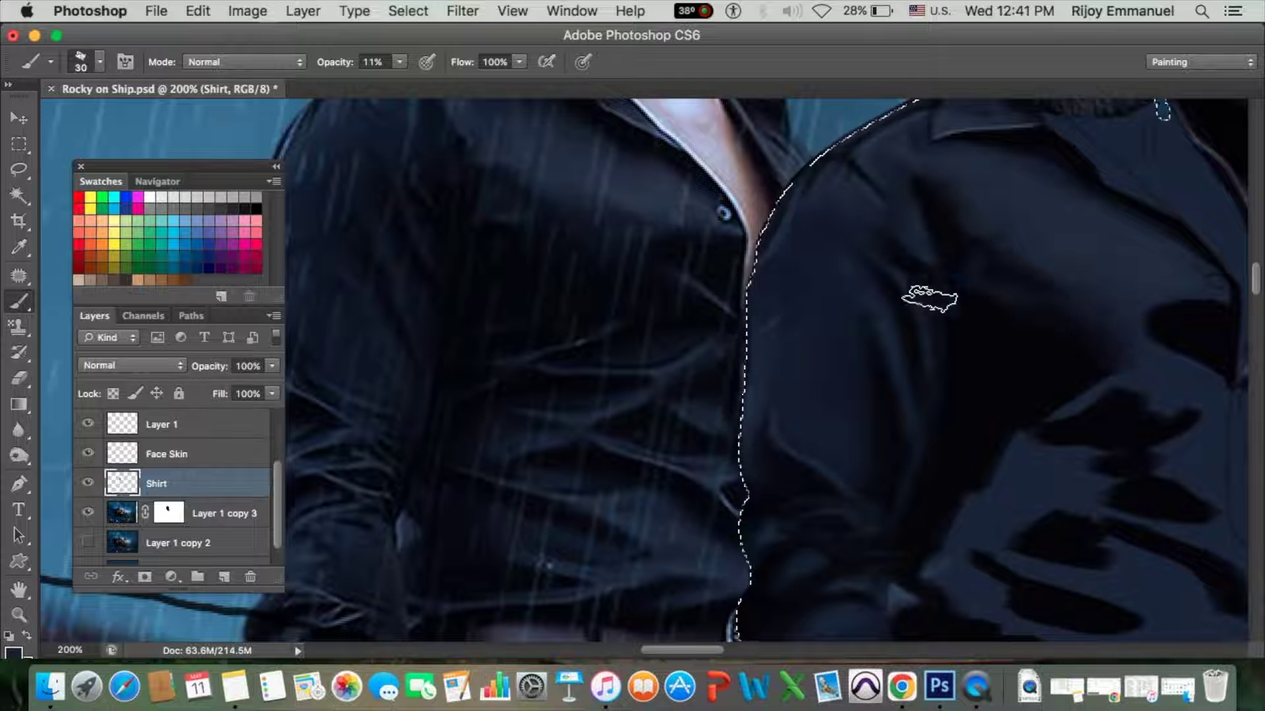
key("bracketleft")
scroll(1123, 333, "down", 2)
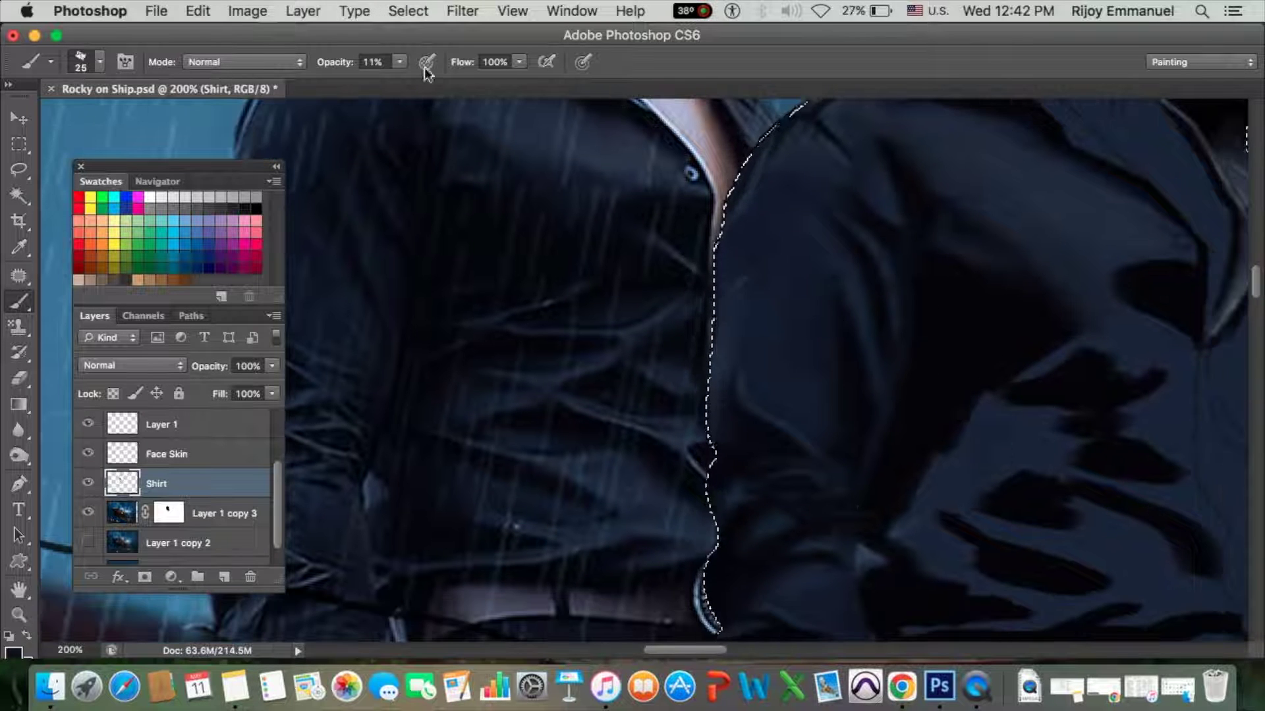
key("4")
key("bracketleft")
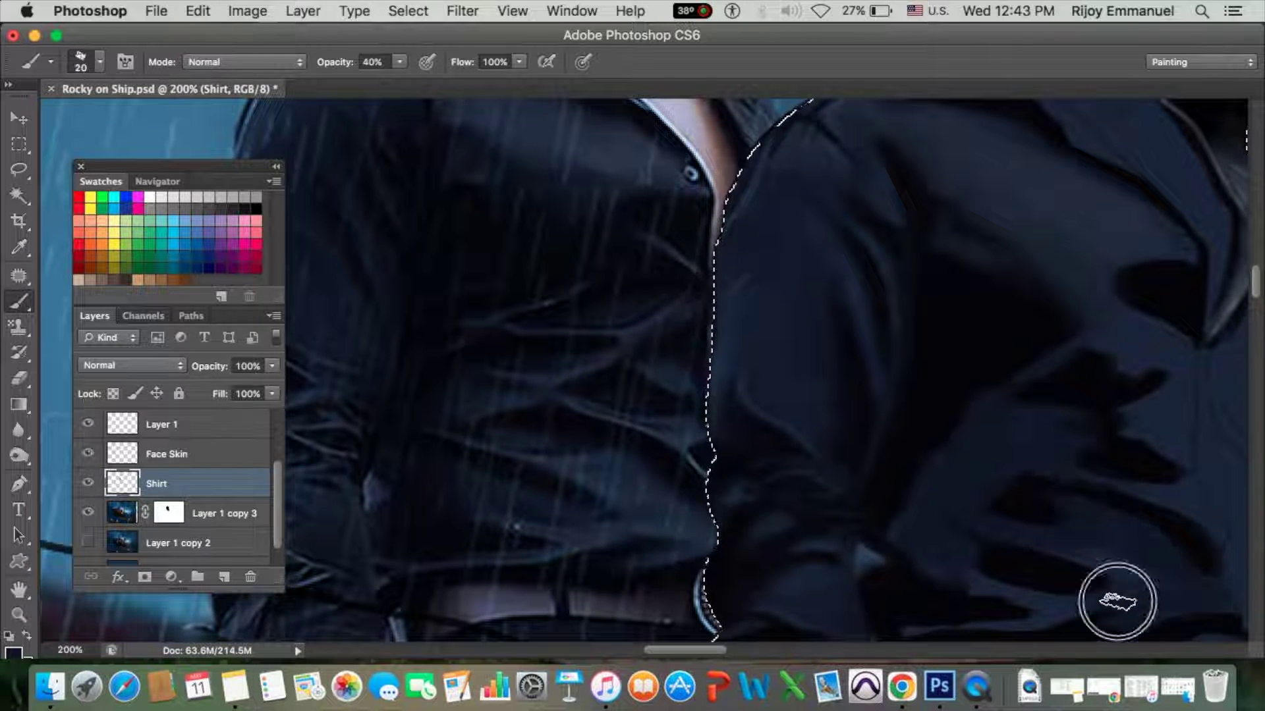
scroll(1117, 600, "down", 3)
scroll(1022, 338, "up", 3)
scroll(1022, 338, "right", 1)
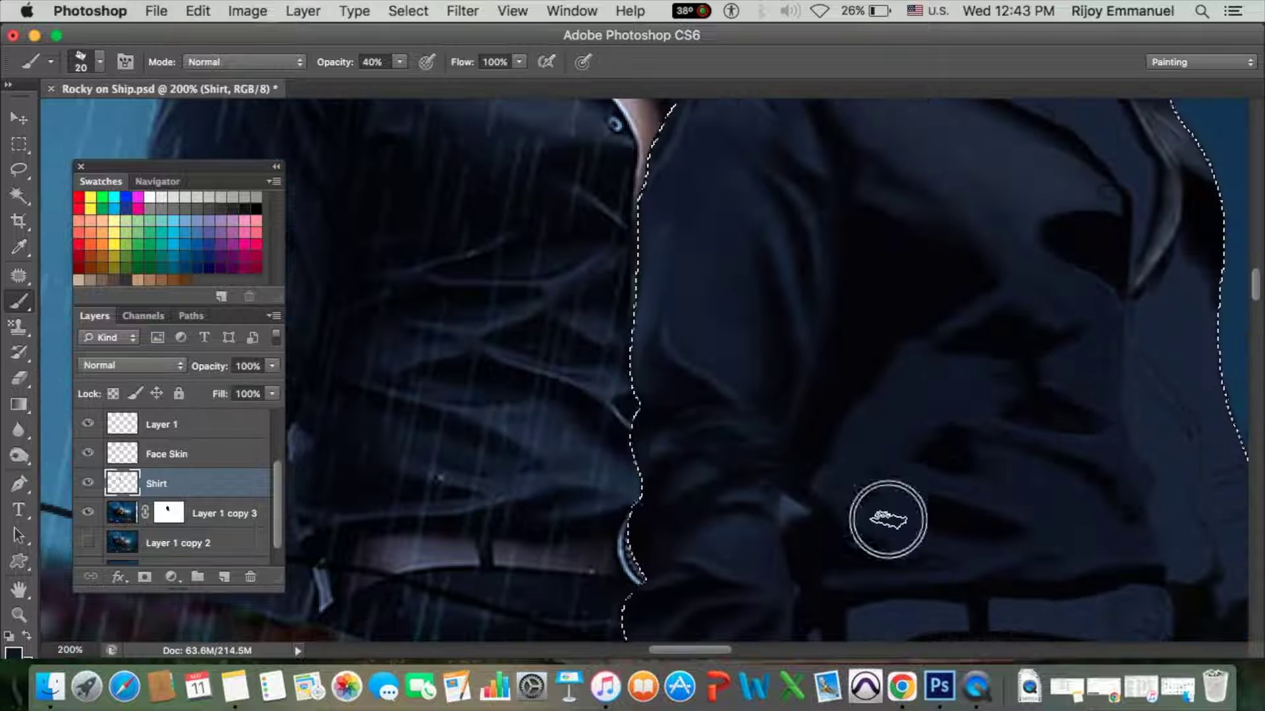
Dab soft navy paint onto the shirt's lower right with a size 15 brush at 12% opacity.
key("bracketleft")
key("1")
key("2")
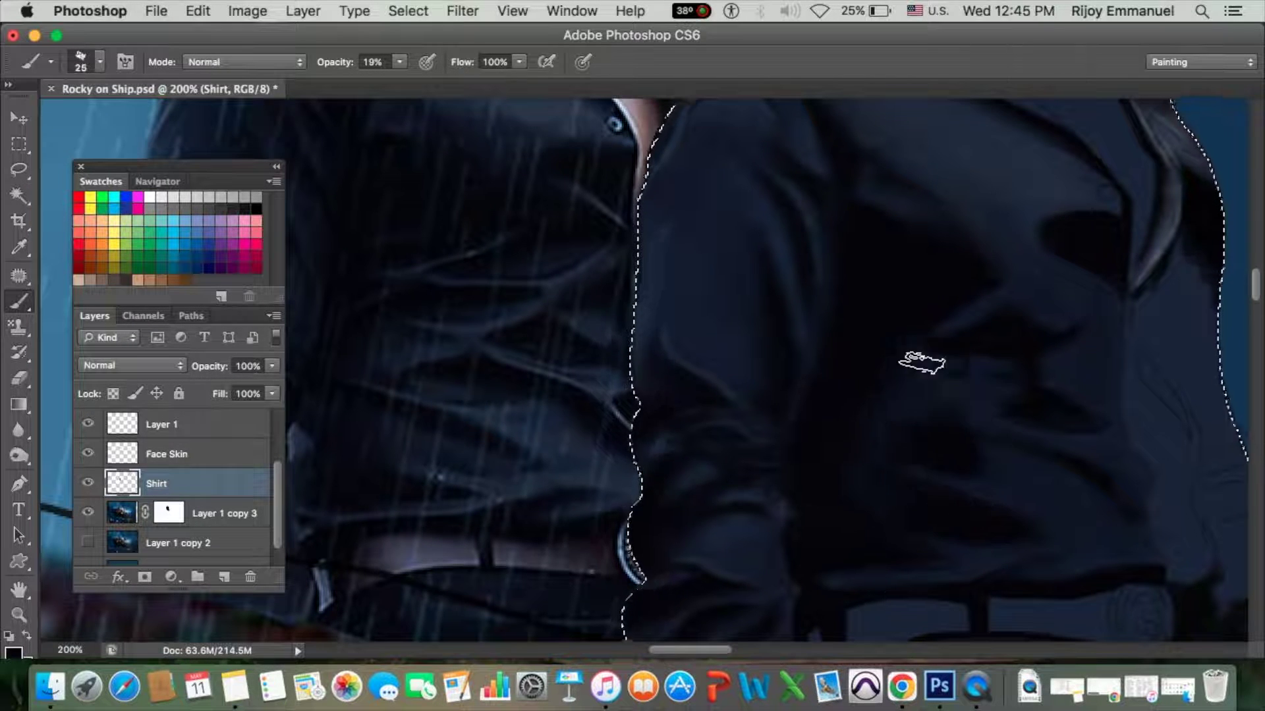
left_click(1107, 502)
key("bracketleft")
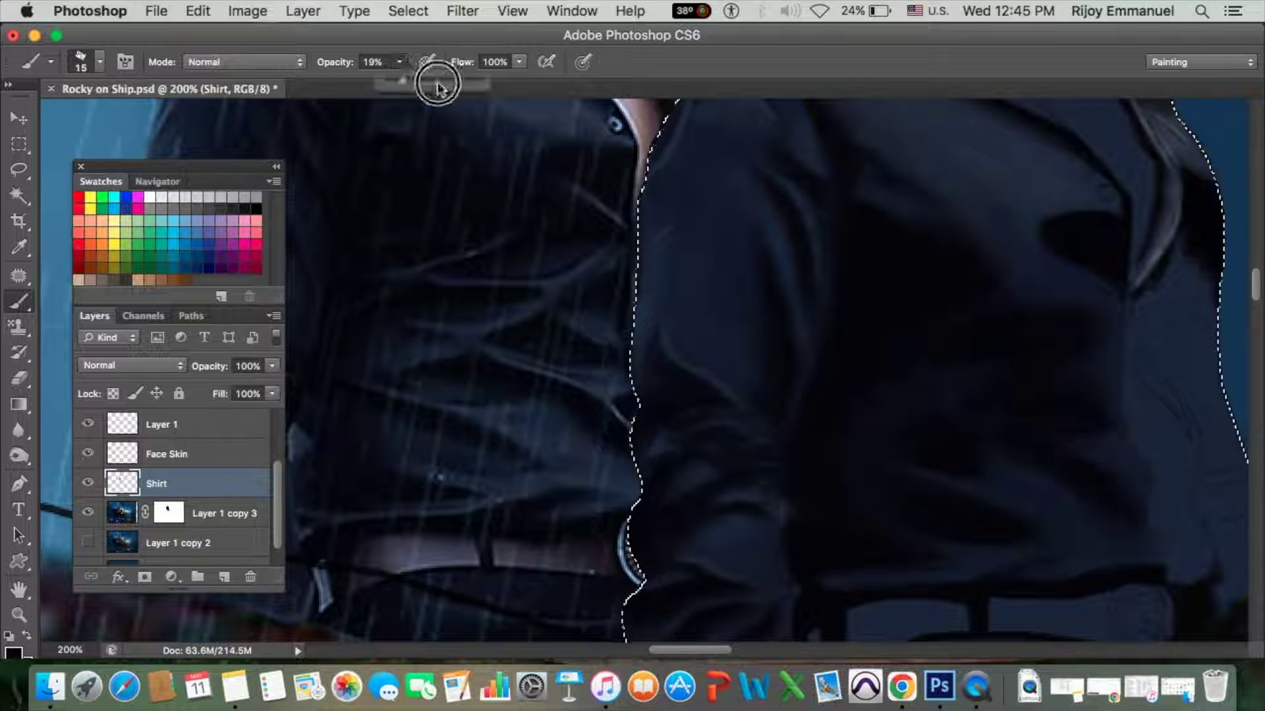
key("8")
key("2")
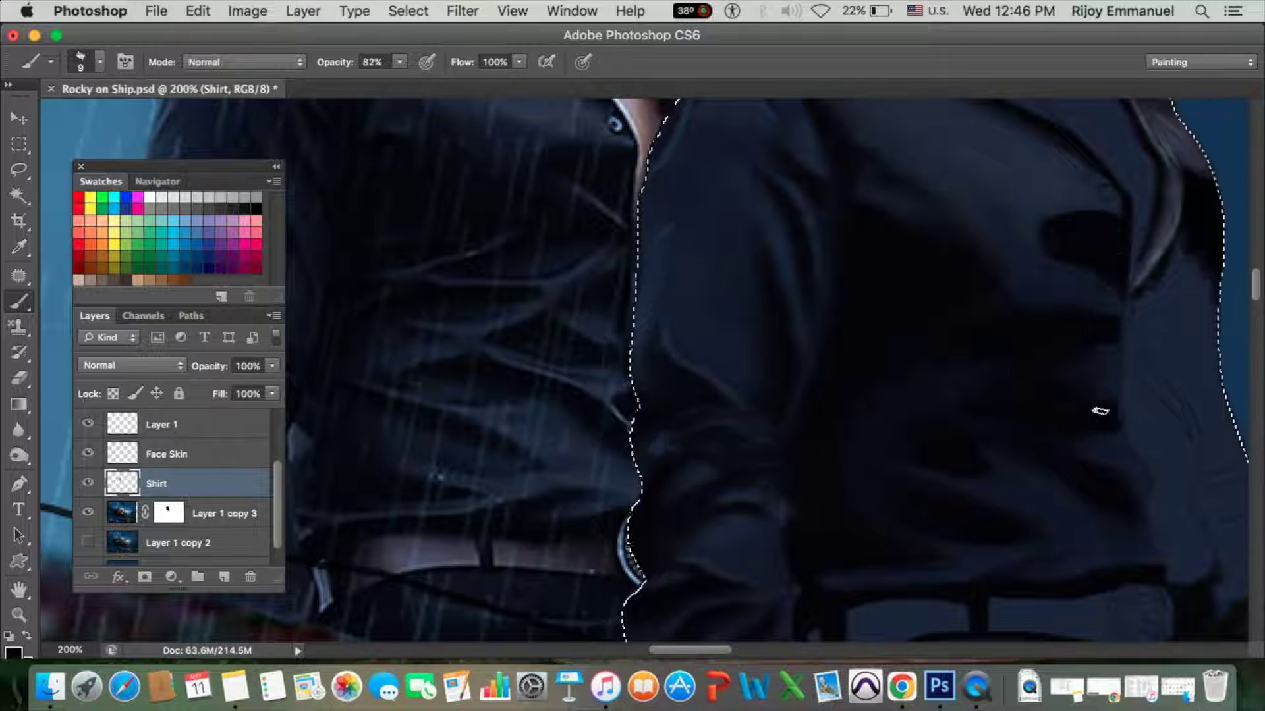
key("1")
key("9")
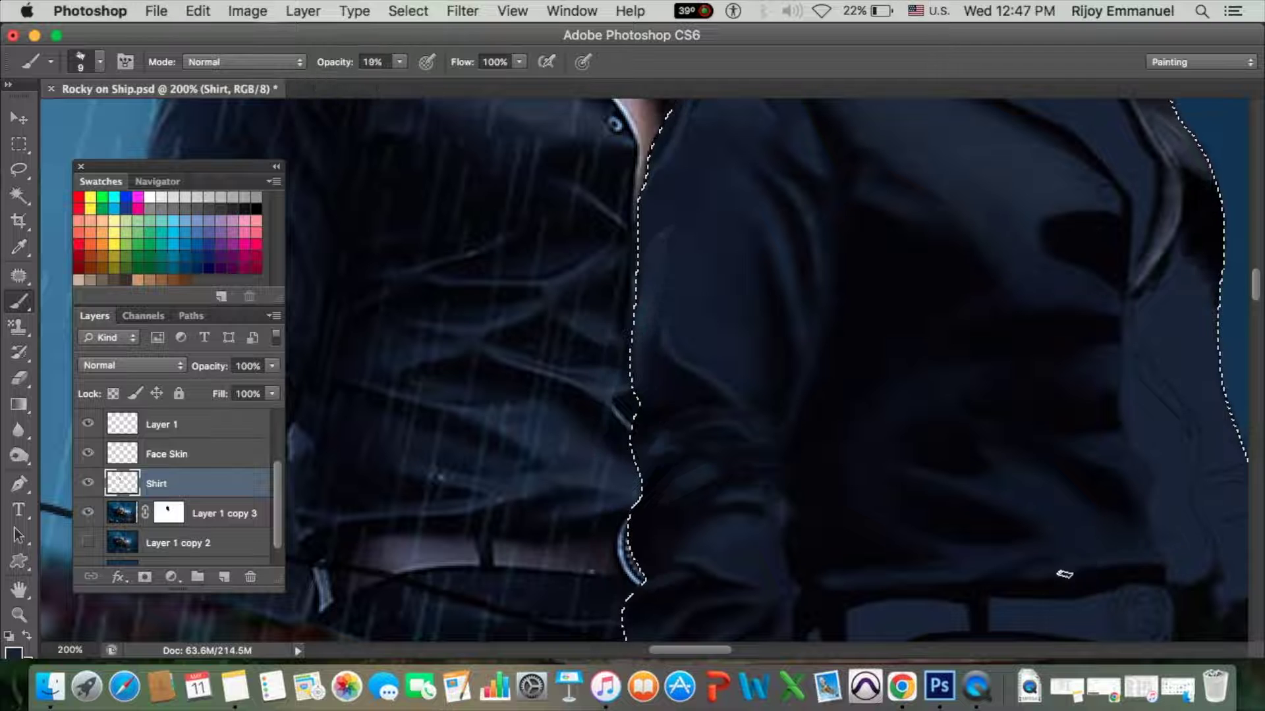
Work fold detail with brush sizes from 25 down to 5, ending at size 15 and 32% opacity.
key("bracketright")
key("bracketright")
key("bracketright")
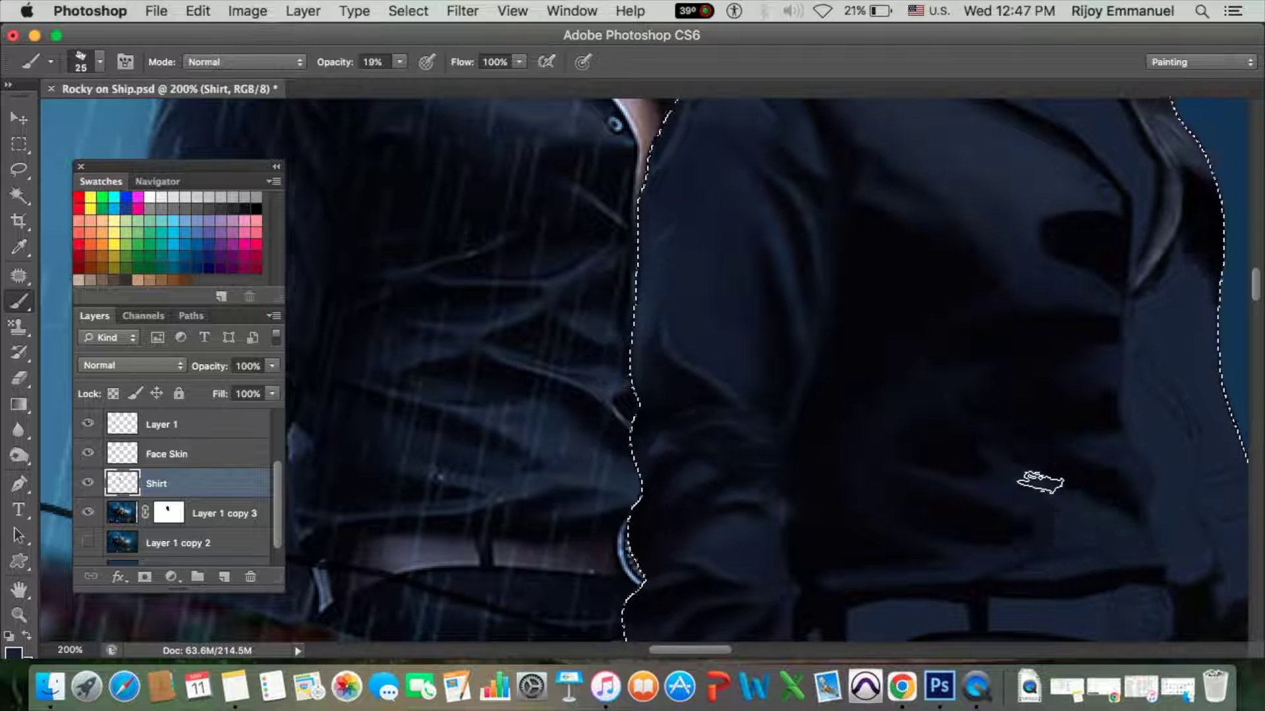
key("bracketleft")
key("bracketleft")
key("bracketleft")
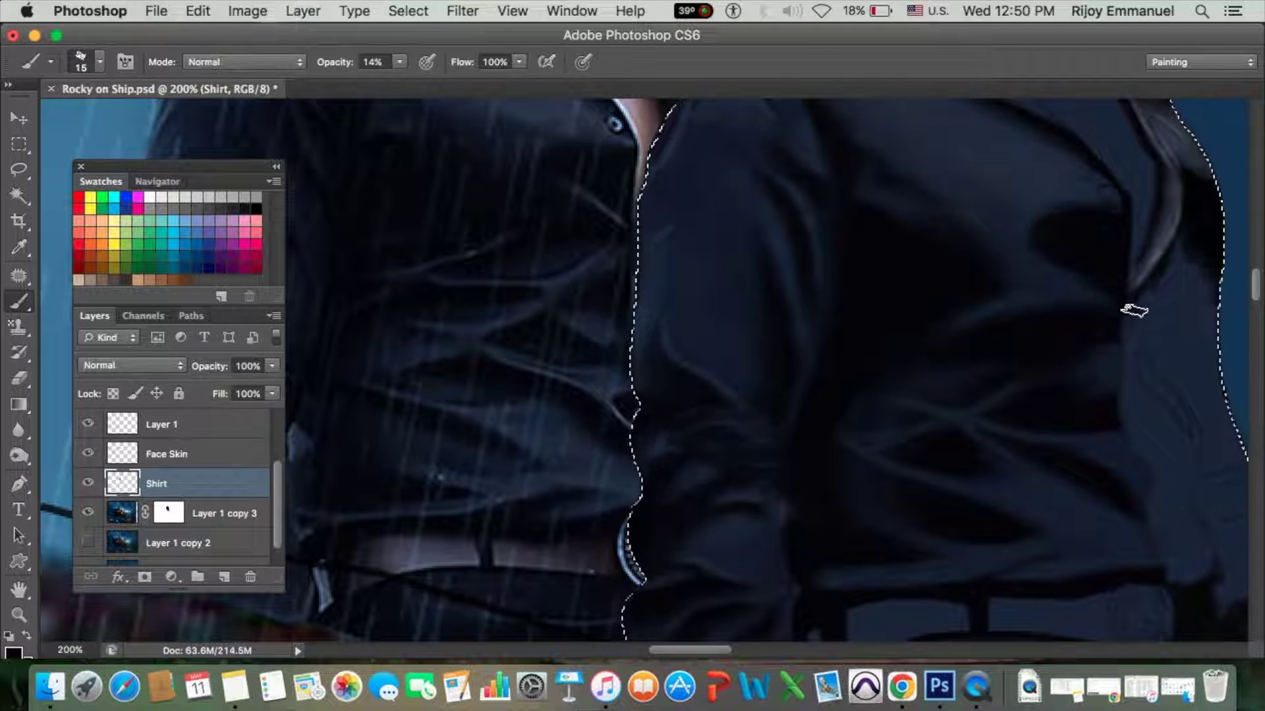
scroll(1133, 310, "up", 2)
key("bracketleft")
key("bracketleft")
key("bracketleft")
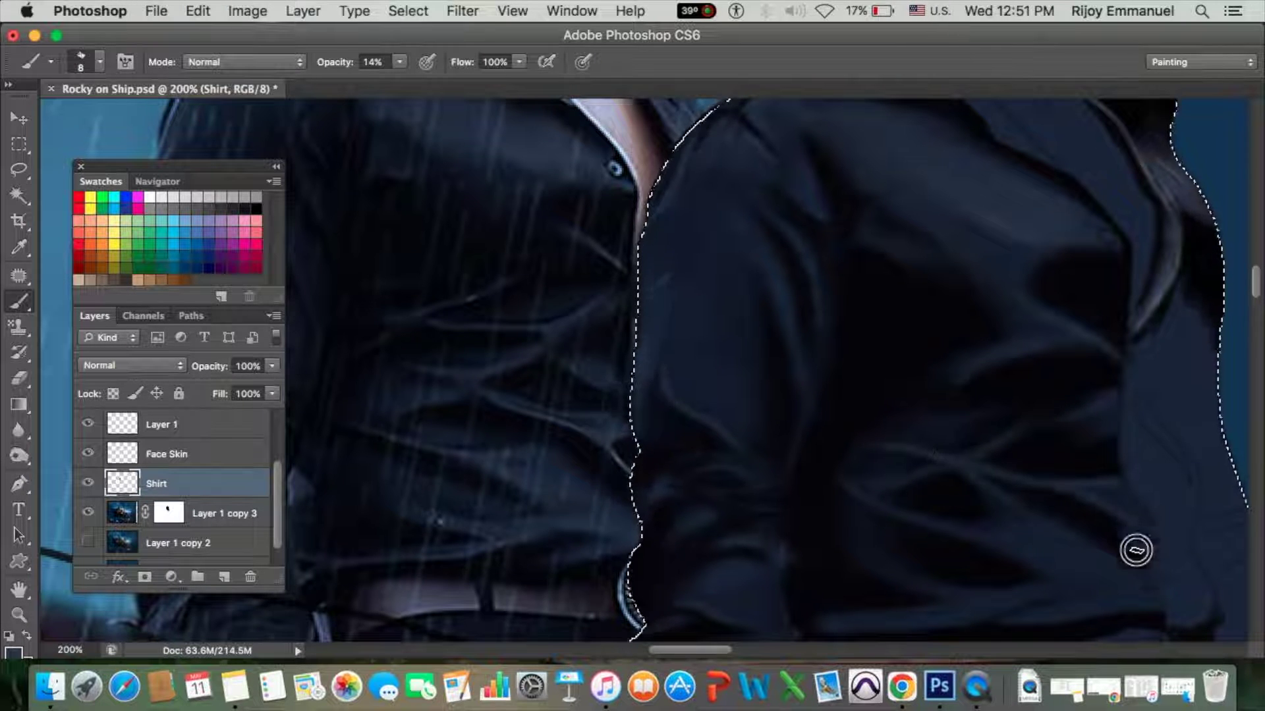
scroll(1113, 503, "down", 4)
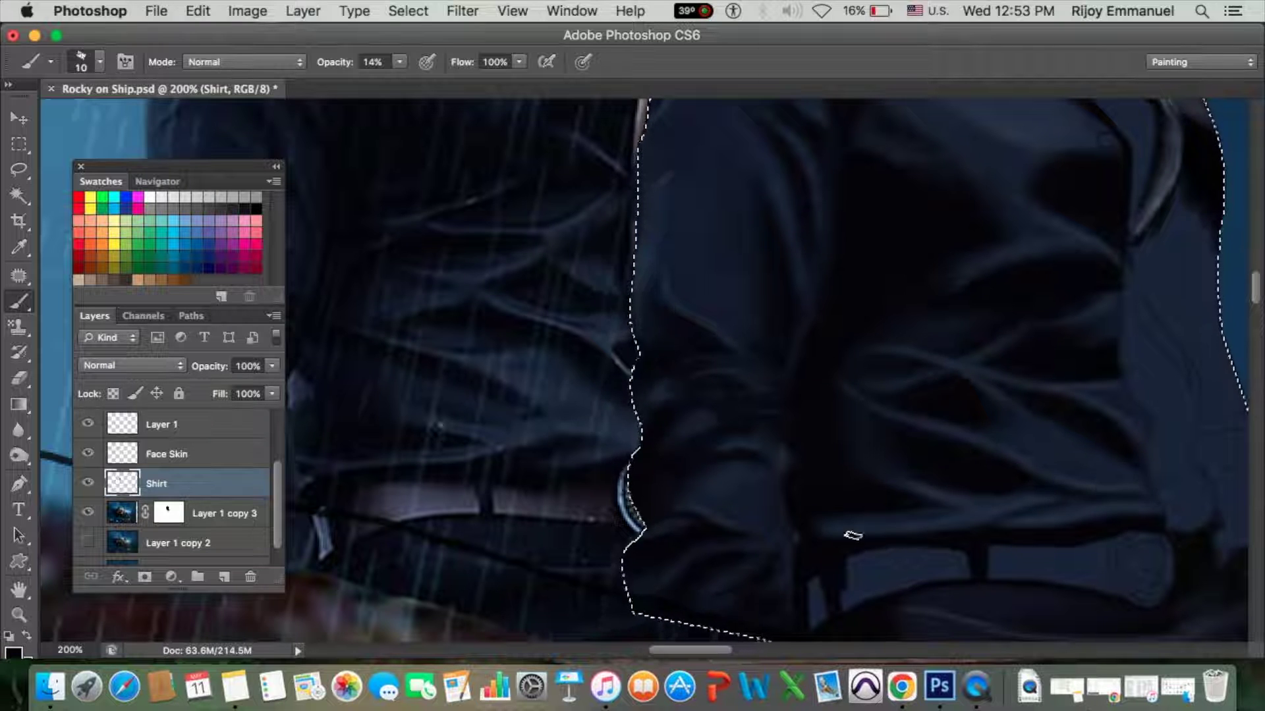
key("bracketright")
key("bracketright")
key("bracketright")
key("3")
key("2")
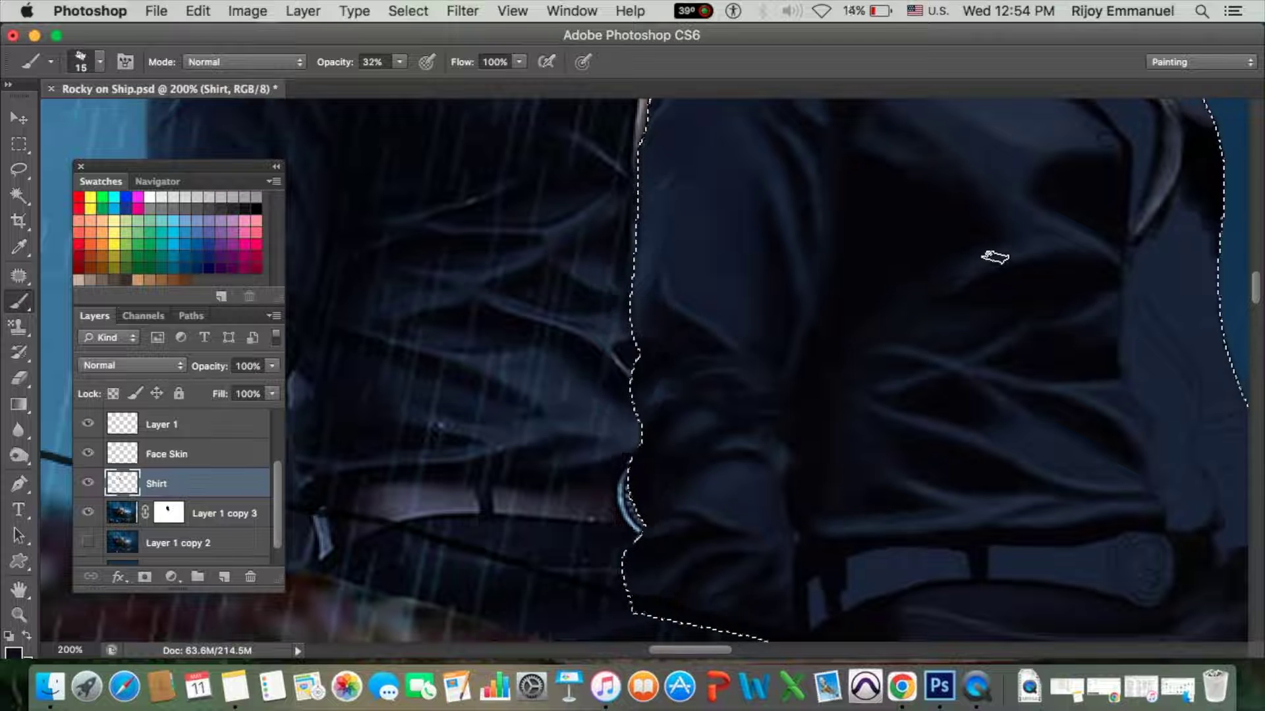
scroll(821, 242, "up", 5)
Glaze fine folds with a size 6 brush between 16% and 39% opacity, then size 3 at 19%.
key("bracketleft")
key("bracketleft")
key("bracketleft")
key("0")
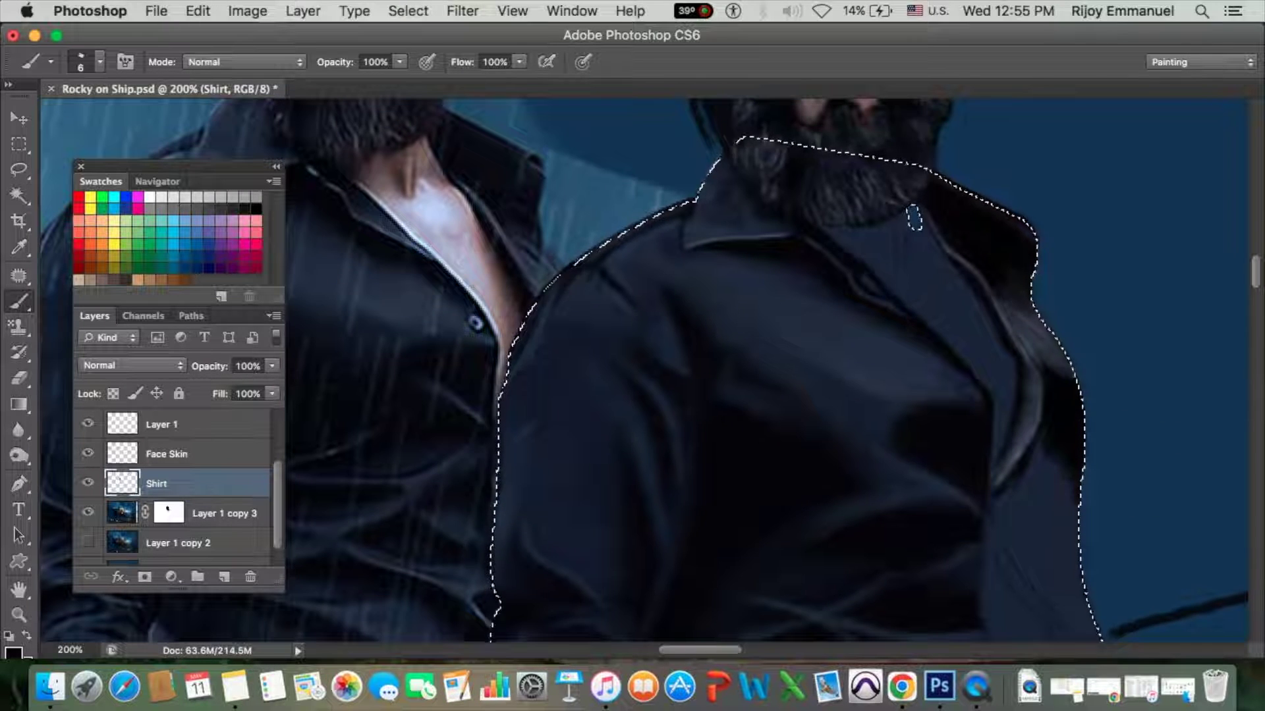
key("1")
key("6")
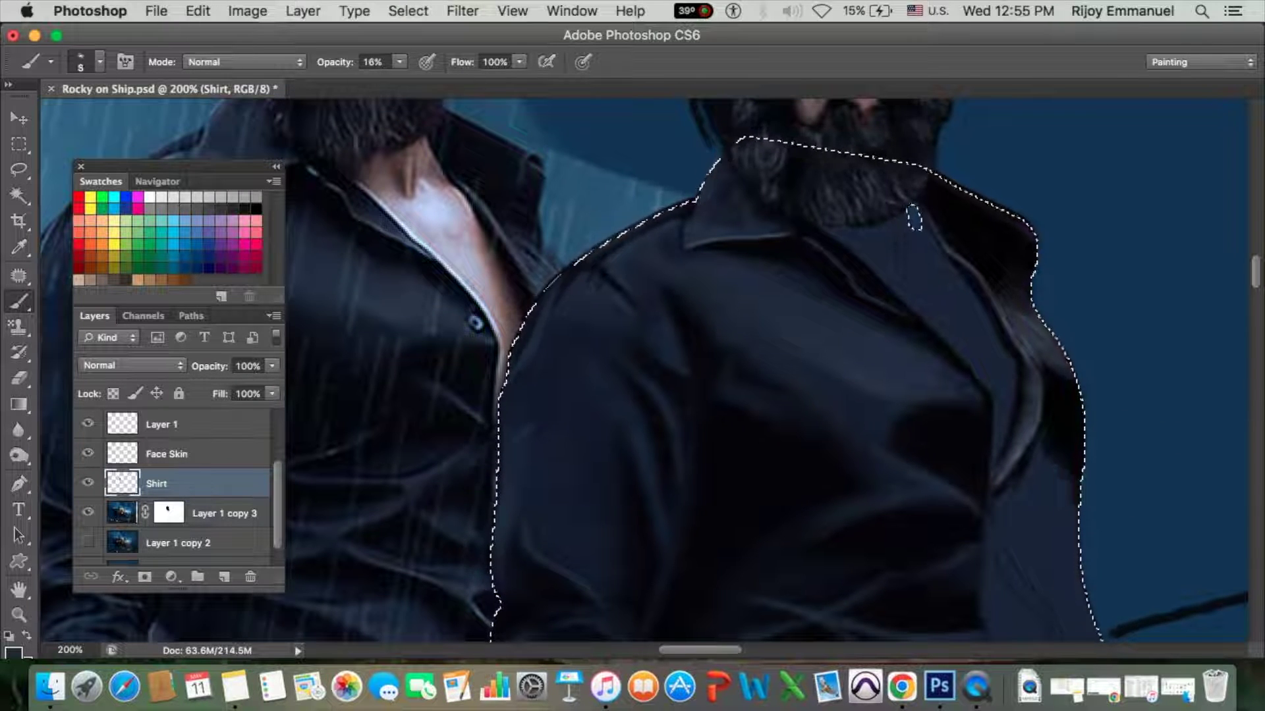
key("bracketright")
key("bracketright")
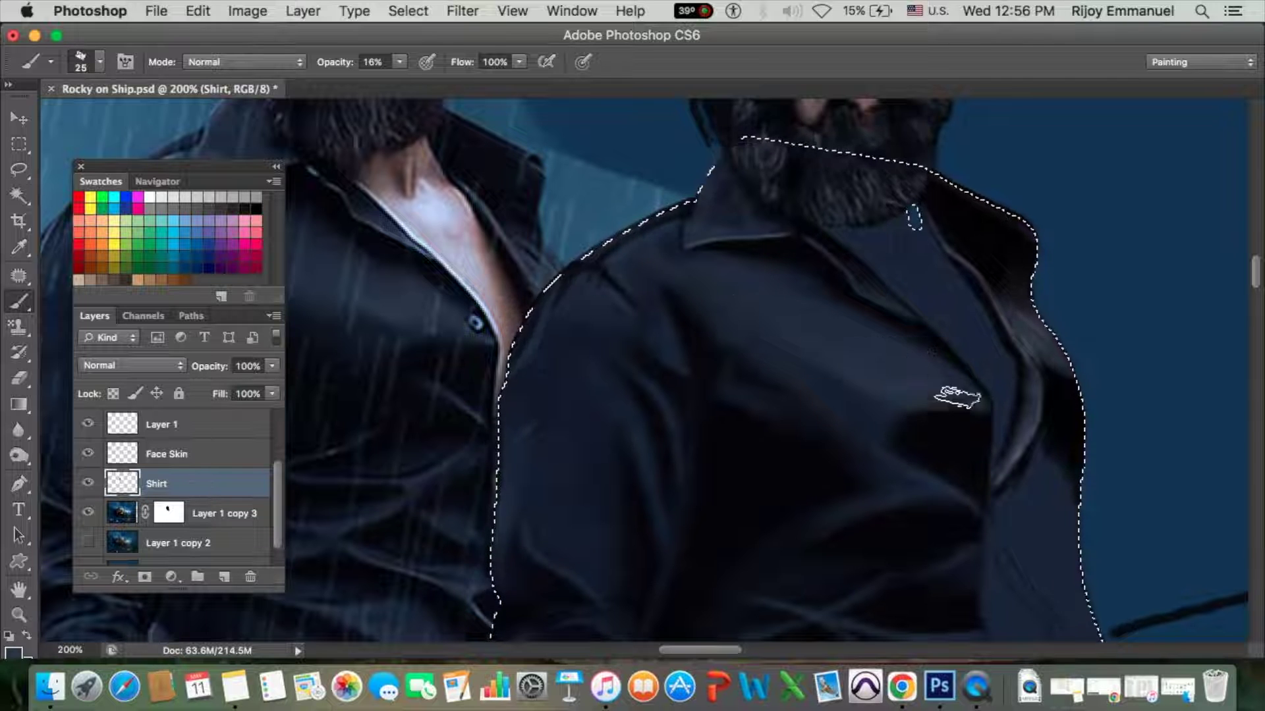
mouse_move(399, 62)
left_mouse_down()
mouse_move(425, 85)
mouse_move(403, 84)
left_mouse_up()
key("bracketleft")
key("bracketleft")
key("bracketleft")
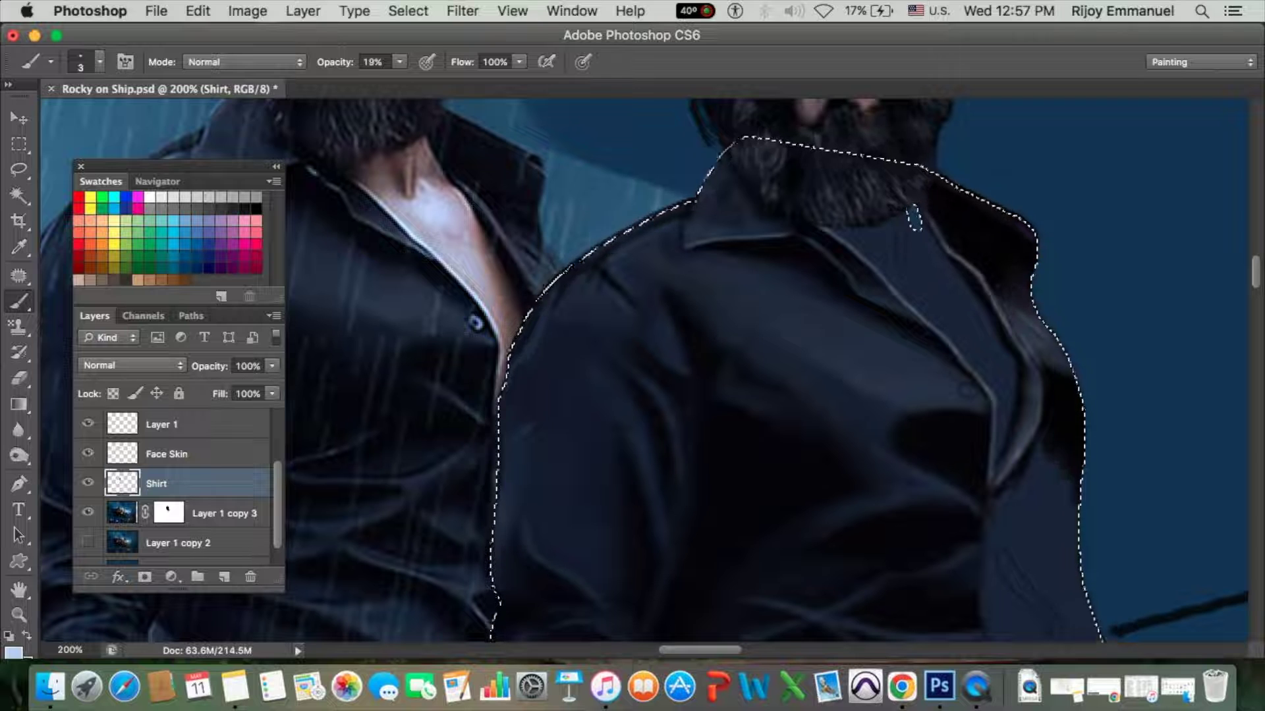
Move around the shirt and set a size 15 brush to very low opacity for soft strokes.
scroll(659, 368, "down", 5)
scroll(635, 257, "left", 3)
key("bracketright")
key("bracketright")
key("bracketright")
scroll(655, 474, "right", 3)
scroll(655, 474, "down", 2)
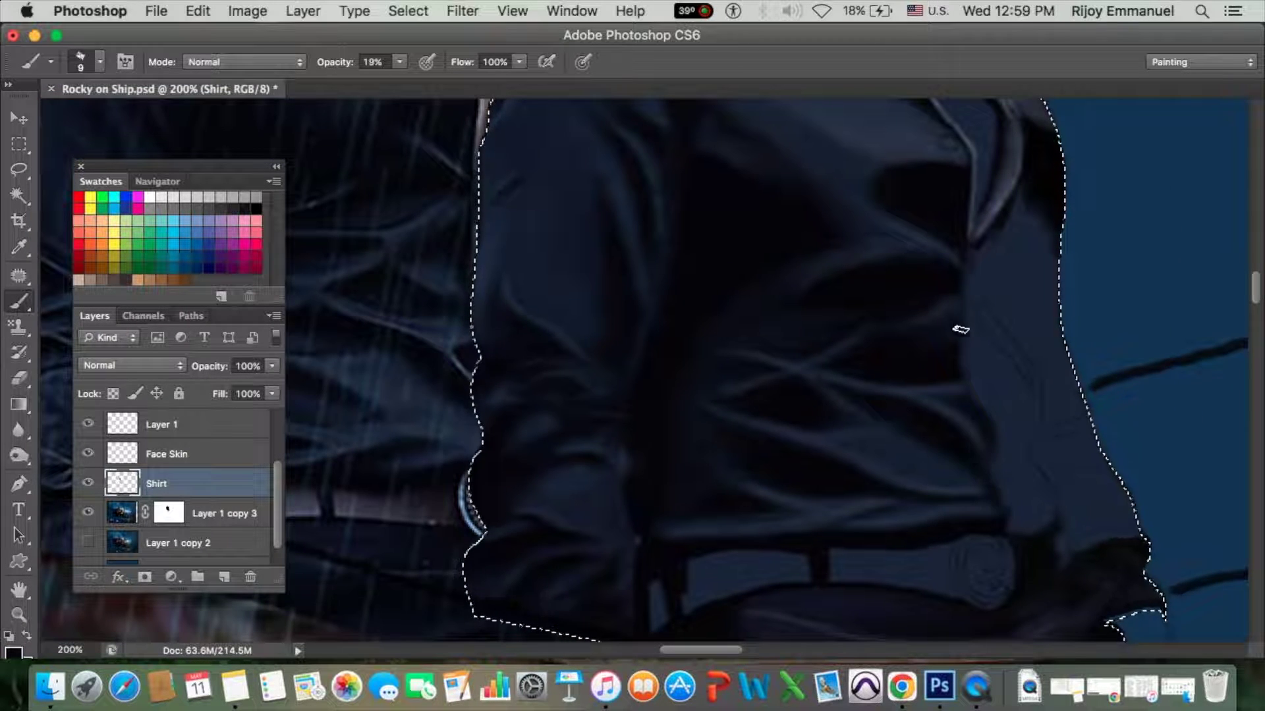
left_click(216, 514)
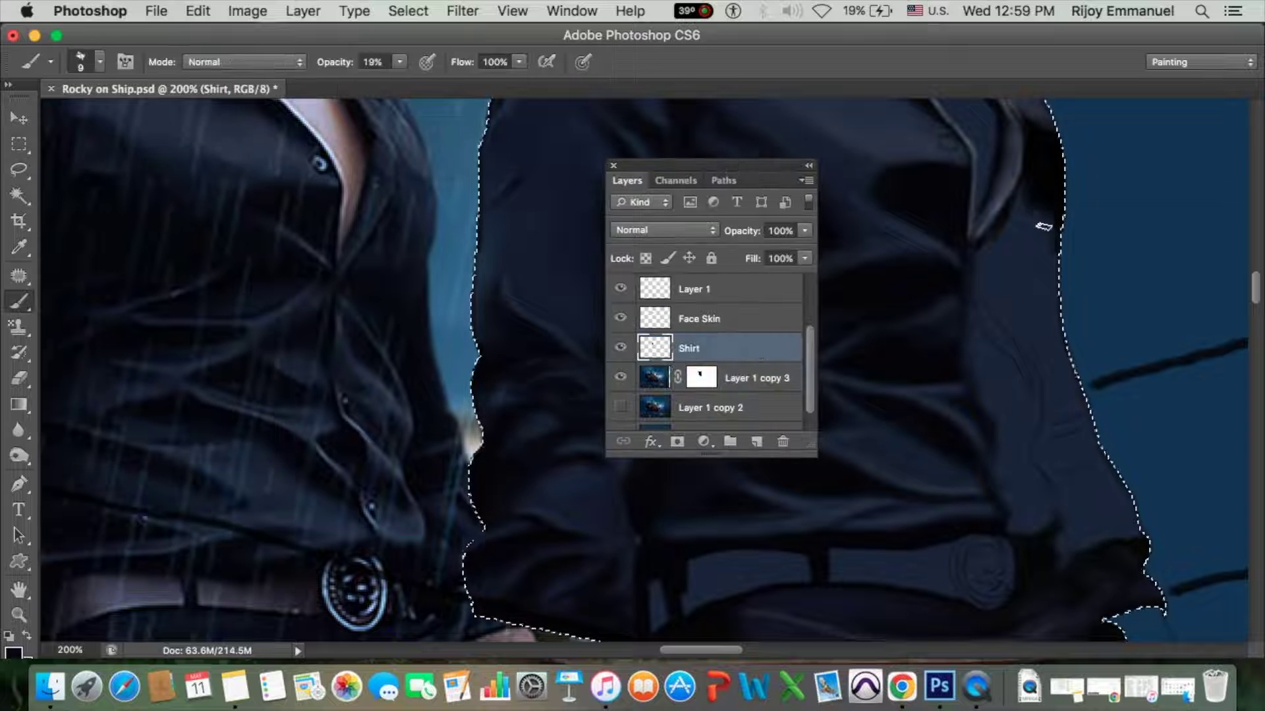
key("bracketleft")
key("bracketleft")
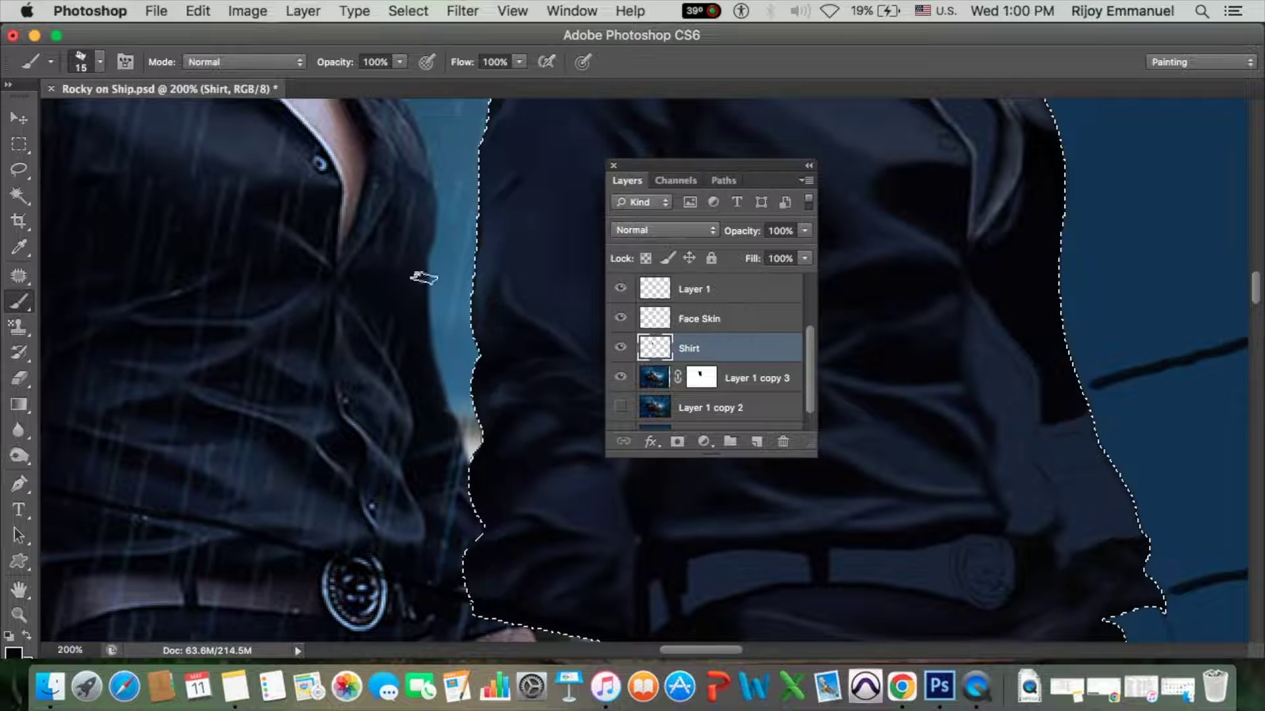
scroll(417, 277, "up", 3)
left_click_drag(399, 61, 399, 86)
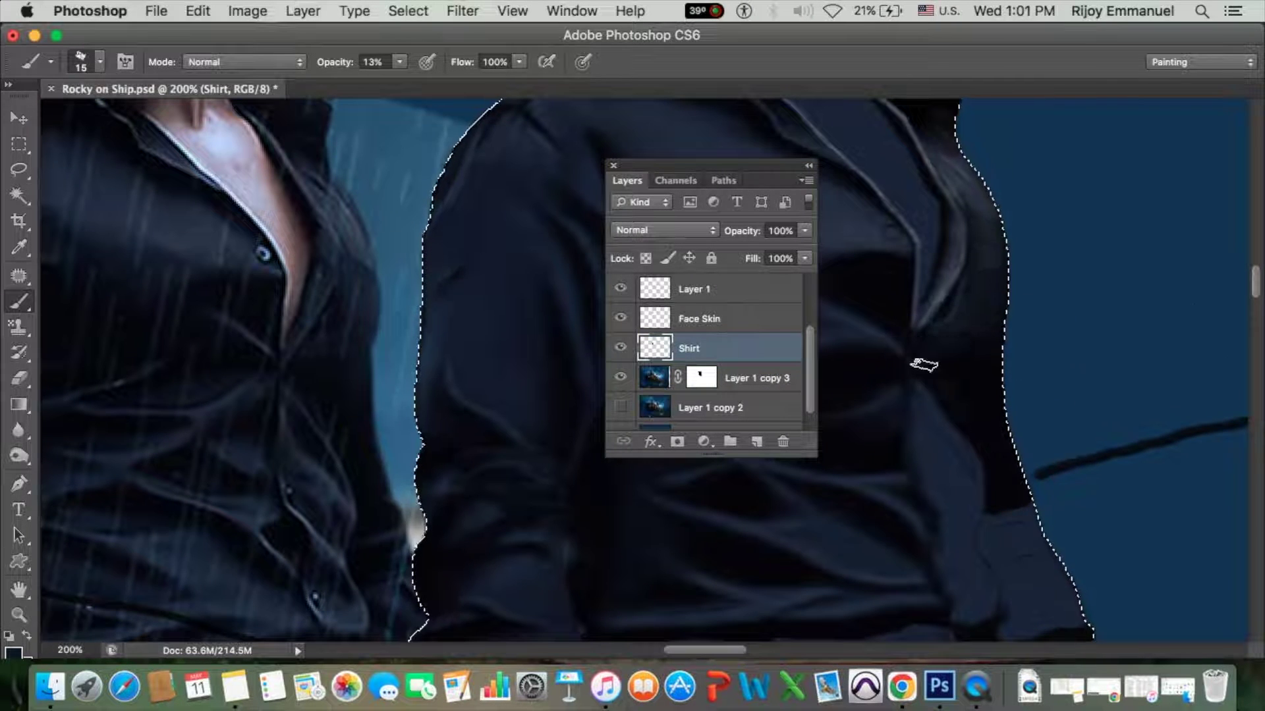
Paint the shirt edge smoother and darker with a size 6 brush at 45% opacity.
key("bracketleft")
key("bracketleft")
key("0")
scroll(982, 423, "down", 3)
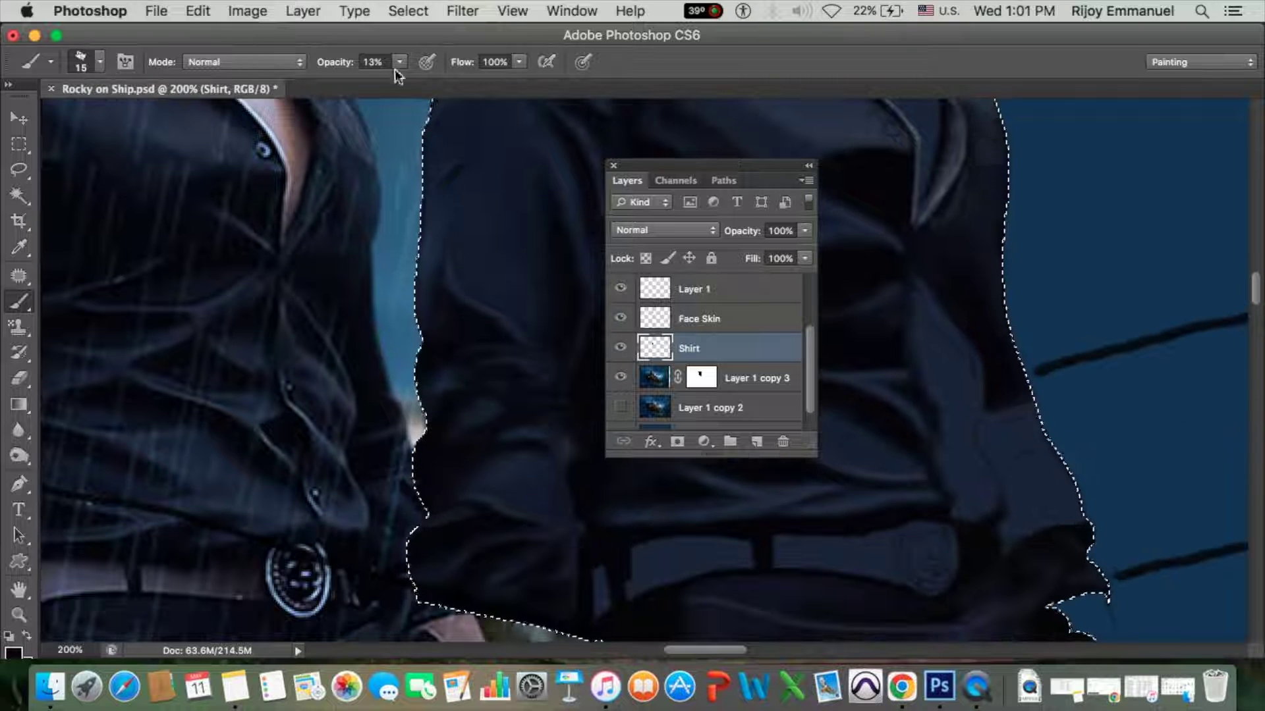
key("bracketright")
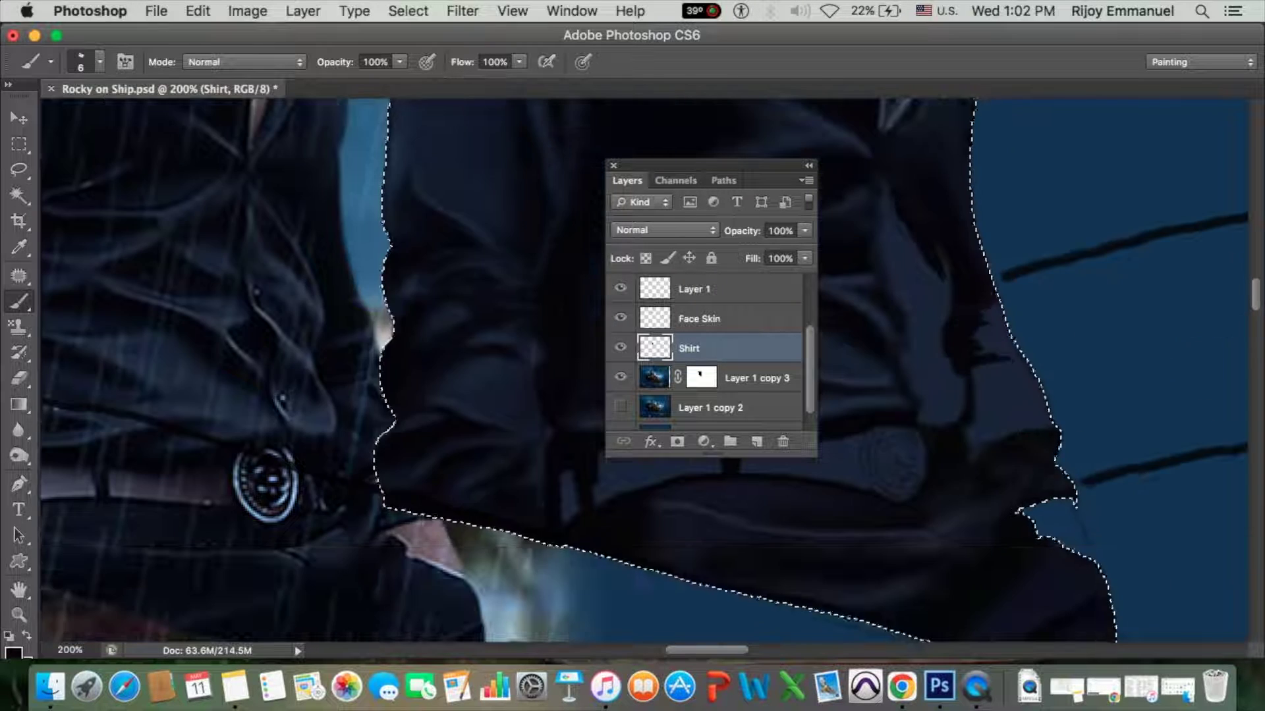
scroll(981, 441, "down", 3)
key("4")
key("5")
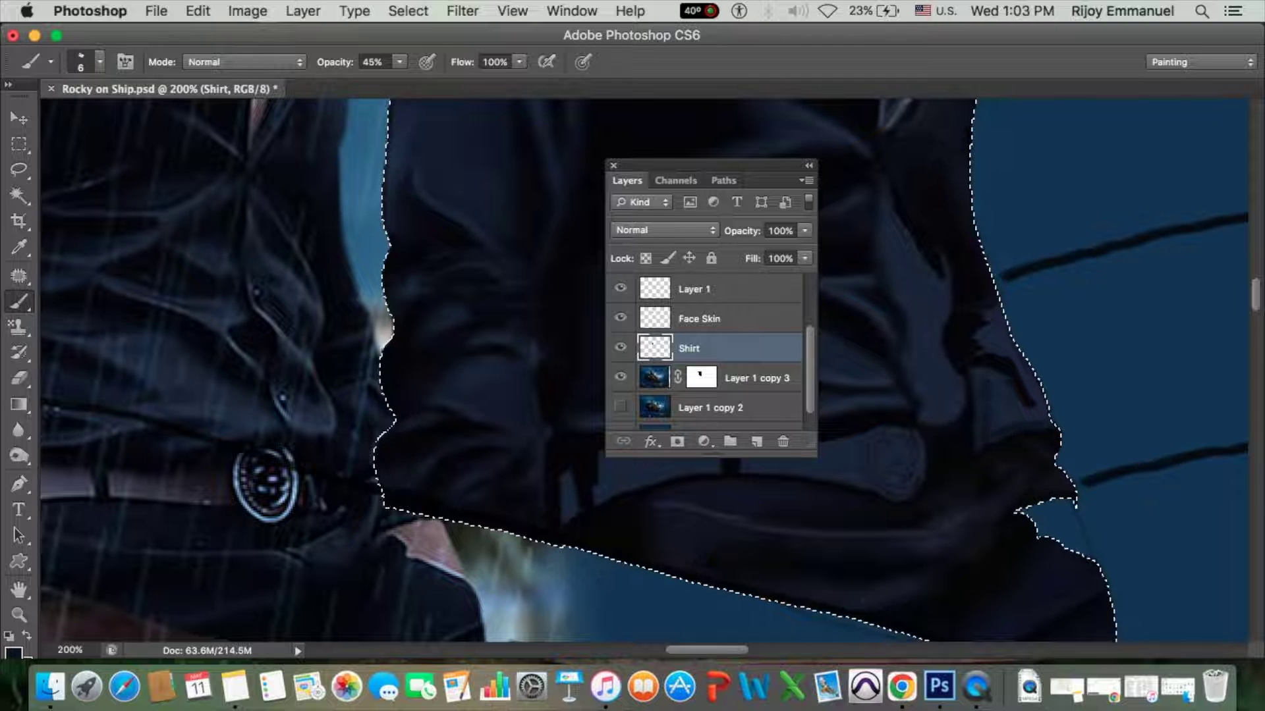
left_click_drag(1024, 383, 960, 317)
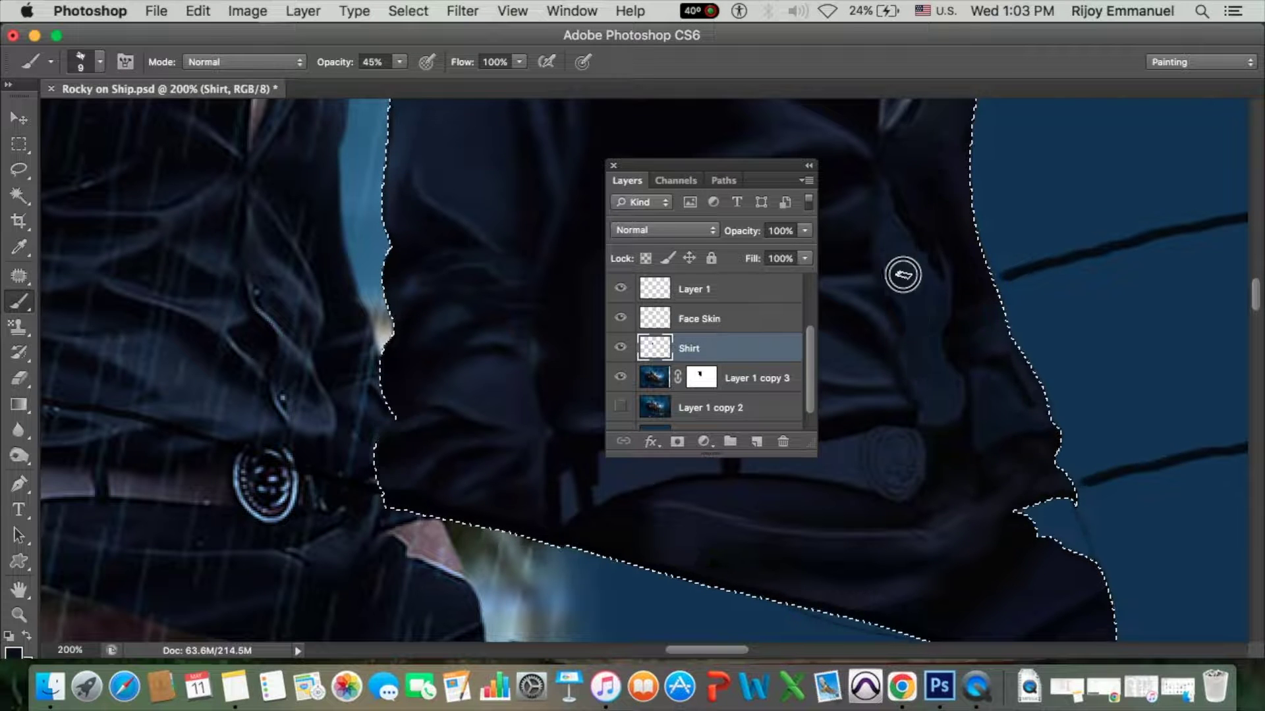
Reset colours and sample the dark navy shirt colour, using a size 7 brush at 20% opacity.
key("bracketleft")
key("bracketleft")
key("bracketleft")
key("2")
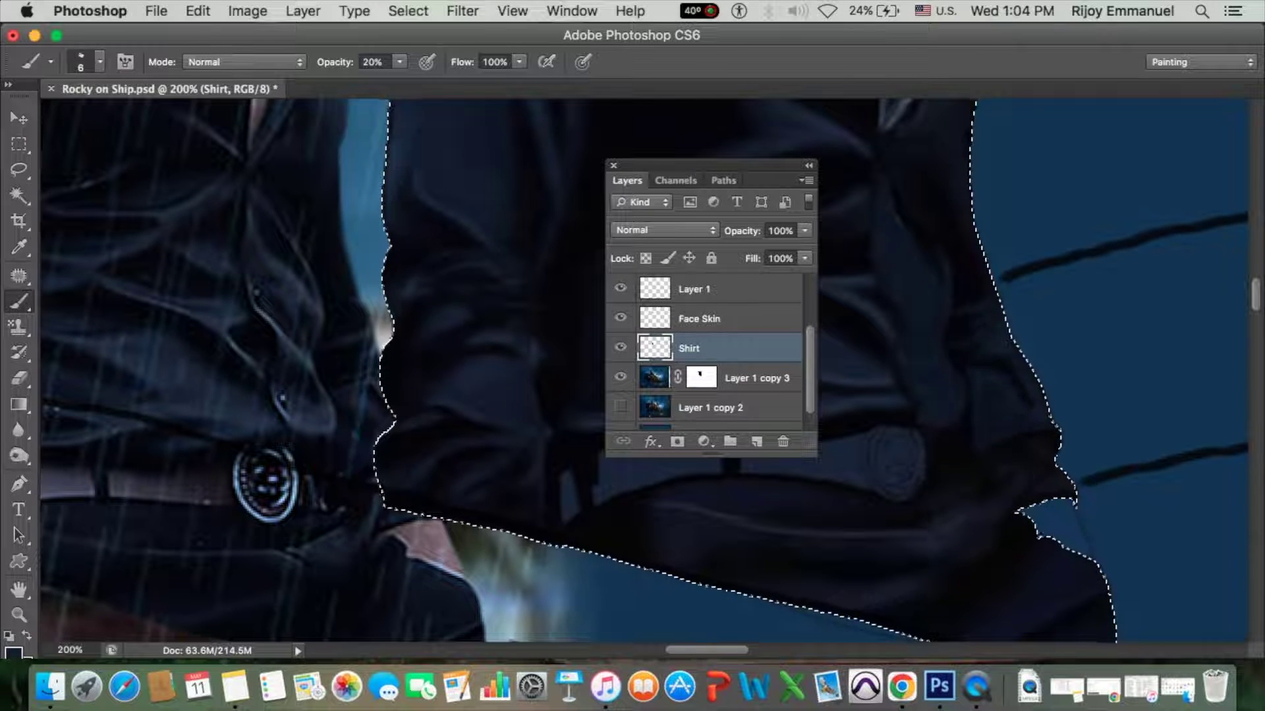
scroll(646, 369, "down", 3)
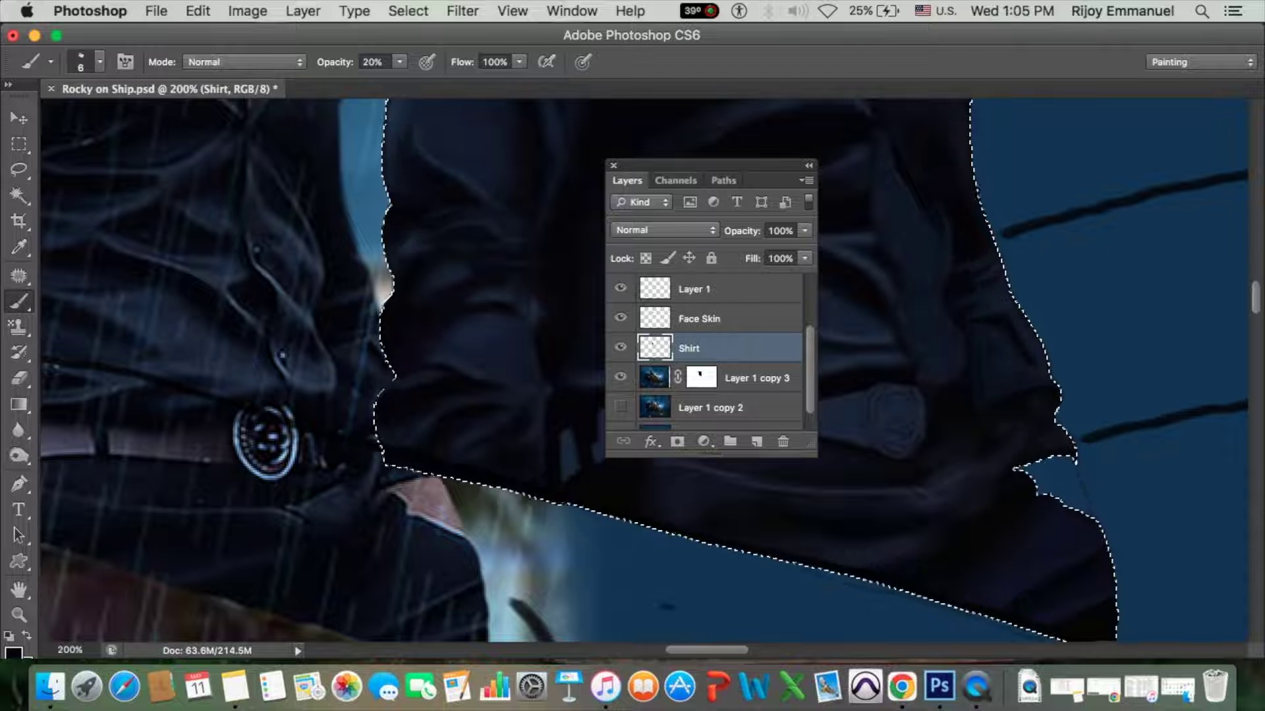
scroll(888, 248, "up", 5)
key("bracketright")
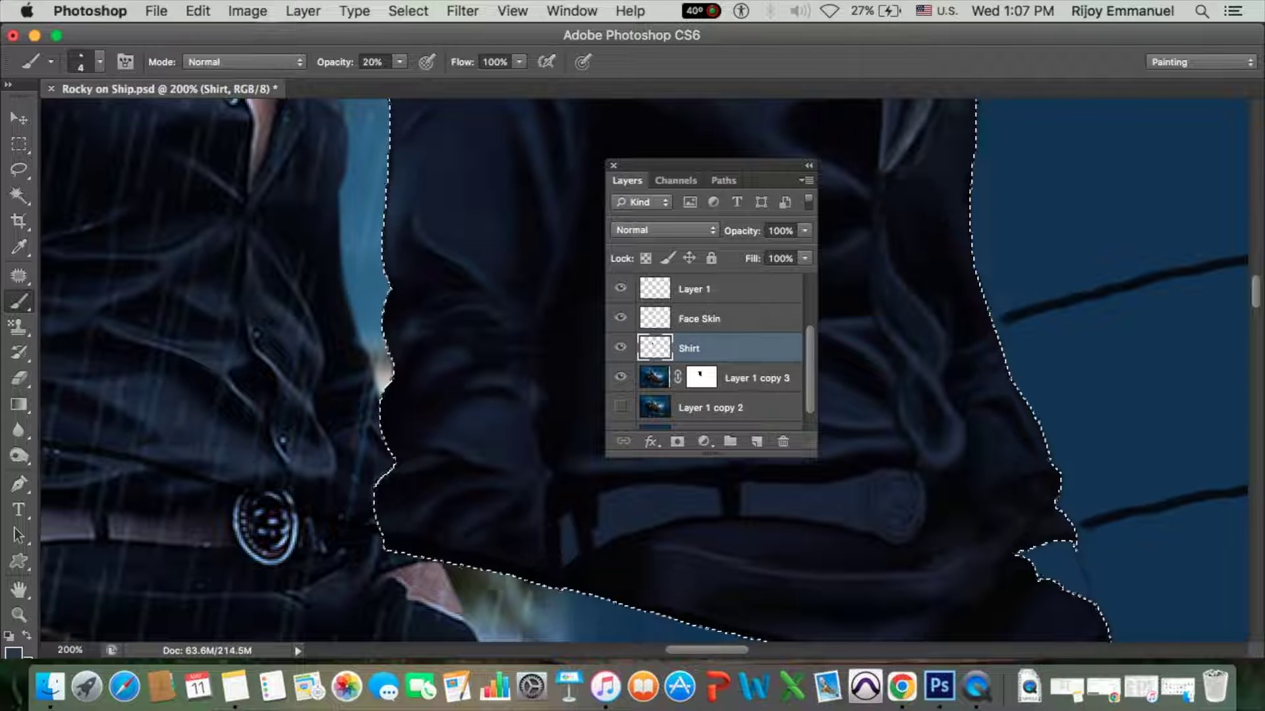
key("d")
key("bracketright")
key("bracketright")
key("bracketright")
left_click(924, 334, "alt")
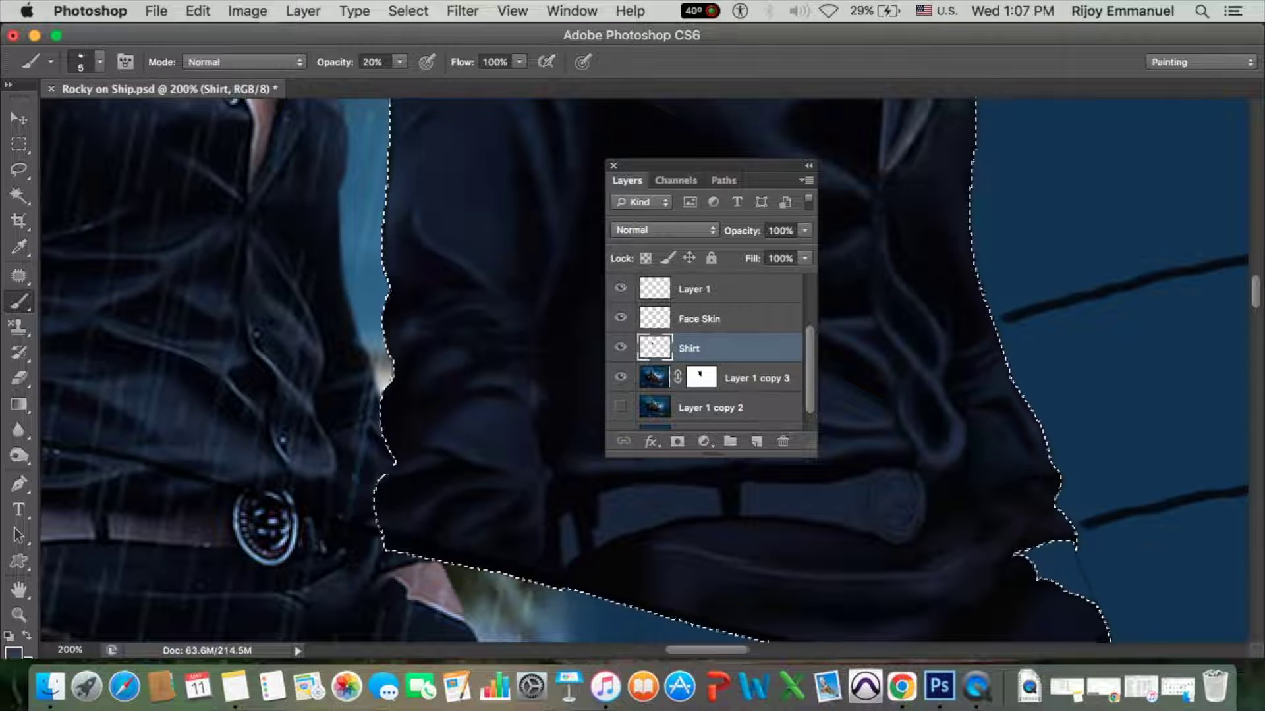
Move the layer list away from the painting and set the brush to size 9.
key("bracketleft")
key("bracketleft")
key("bracketleft")
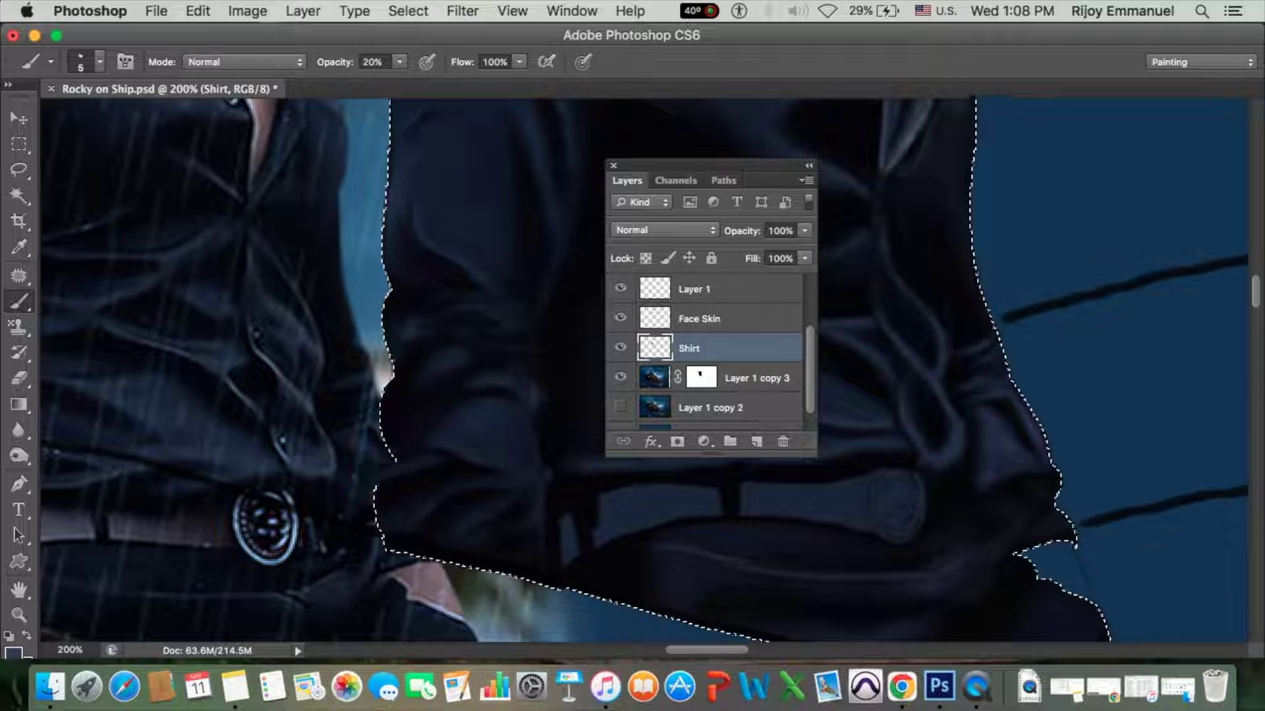
mouse_move(700, 169)
left_mouse_down()
mouse_move(376, 160)
mouse_move(600, 127)
left_mouse_up()
key("bracketright")
key("bracketright")
key("bracketright")
Paint faint strokes on the shirt's right side with a size 6 brush at 9% opacity.
scroll(772, 189, "up", 3)
key("bracketright")
key("bracketright")
key("bracketright")
scroll(601, 128, "down", 5)
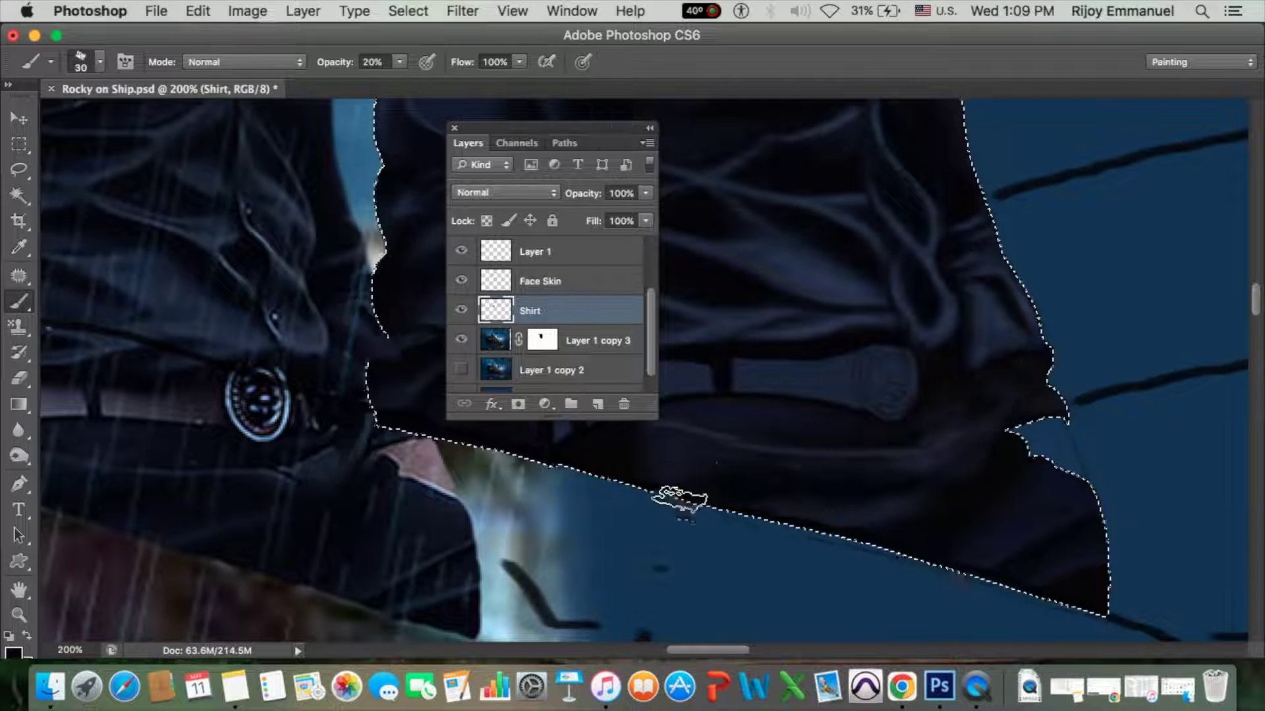
key("bracketleft")
key("bracketleft")
scroll(856, 429, "down", 1)
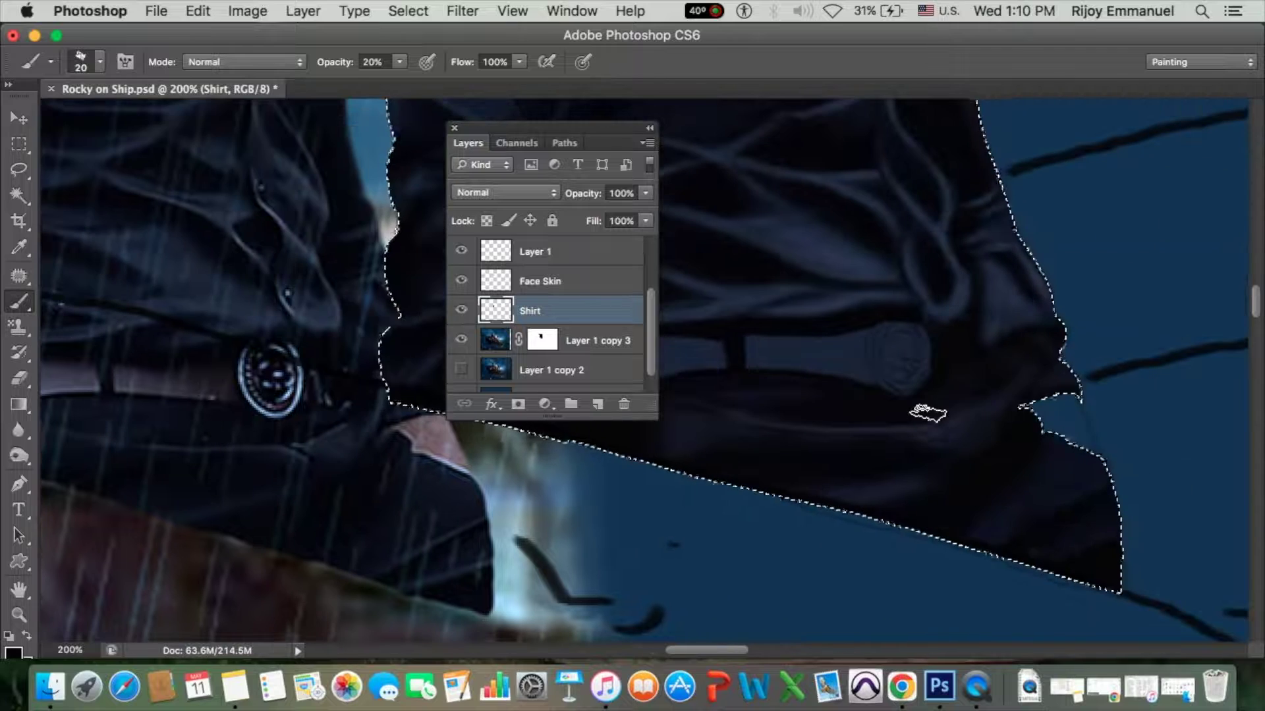
scroll(732, 412, "left", 3)
key("bracketleft")
key("bracketleft")
key("bracketleft")
key("0")
key("9")
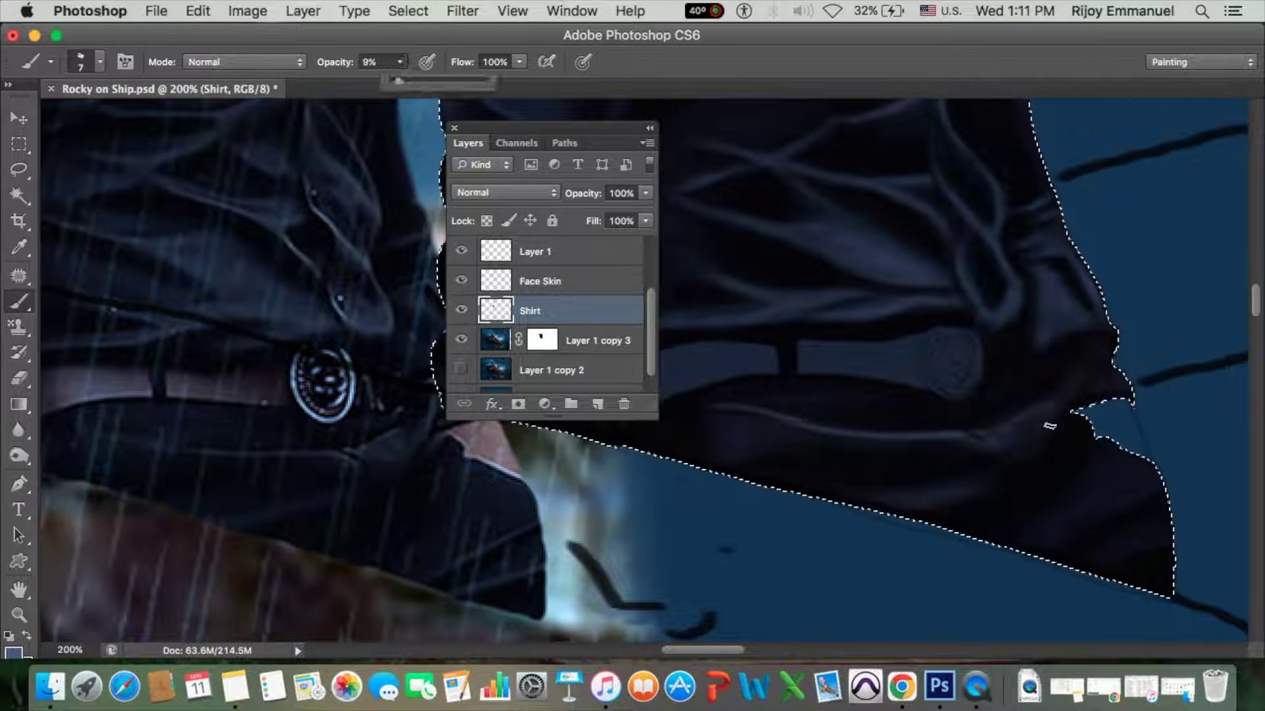
key("bracketleft")
left_click_drag(1047, 412, 1146, 474)
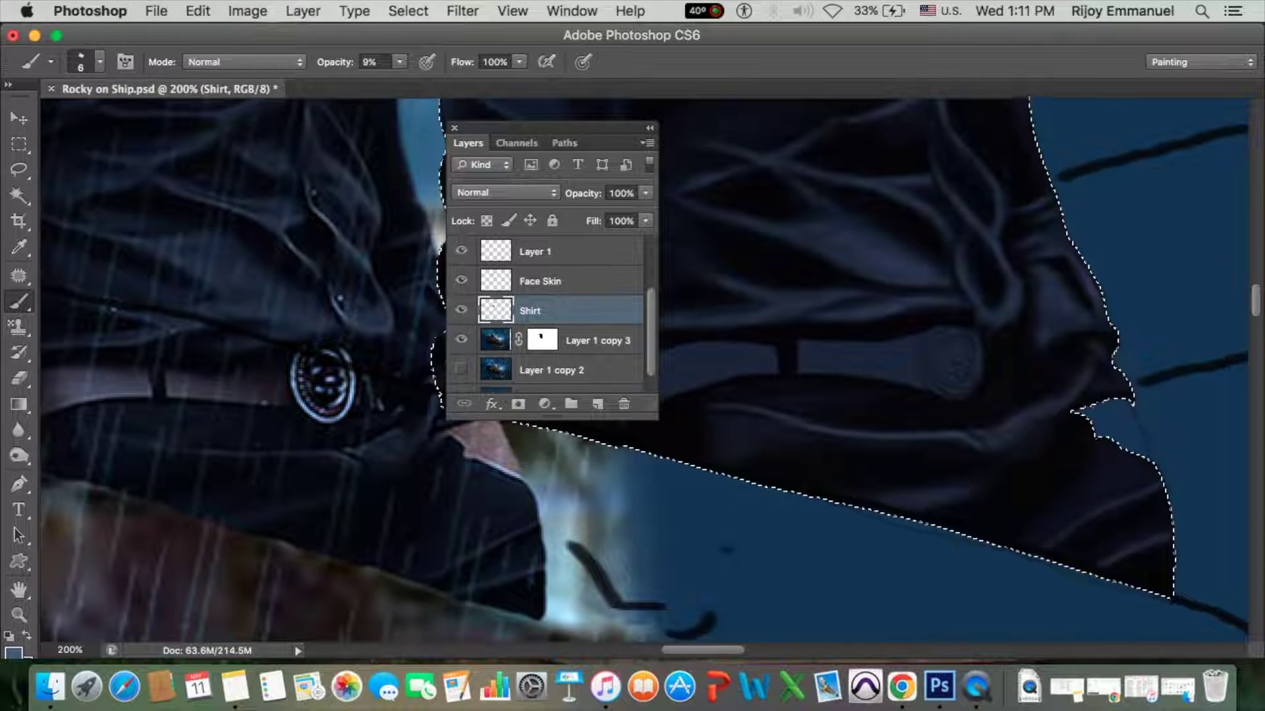
Bring the right figure's waist into view and set a black size 9 brush at 8% opacity.
key("bracketright")
key("bracketright")
key("bracketright")
left_click_drag(399, 61, 421, 88)
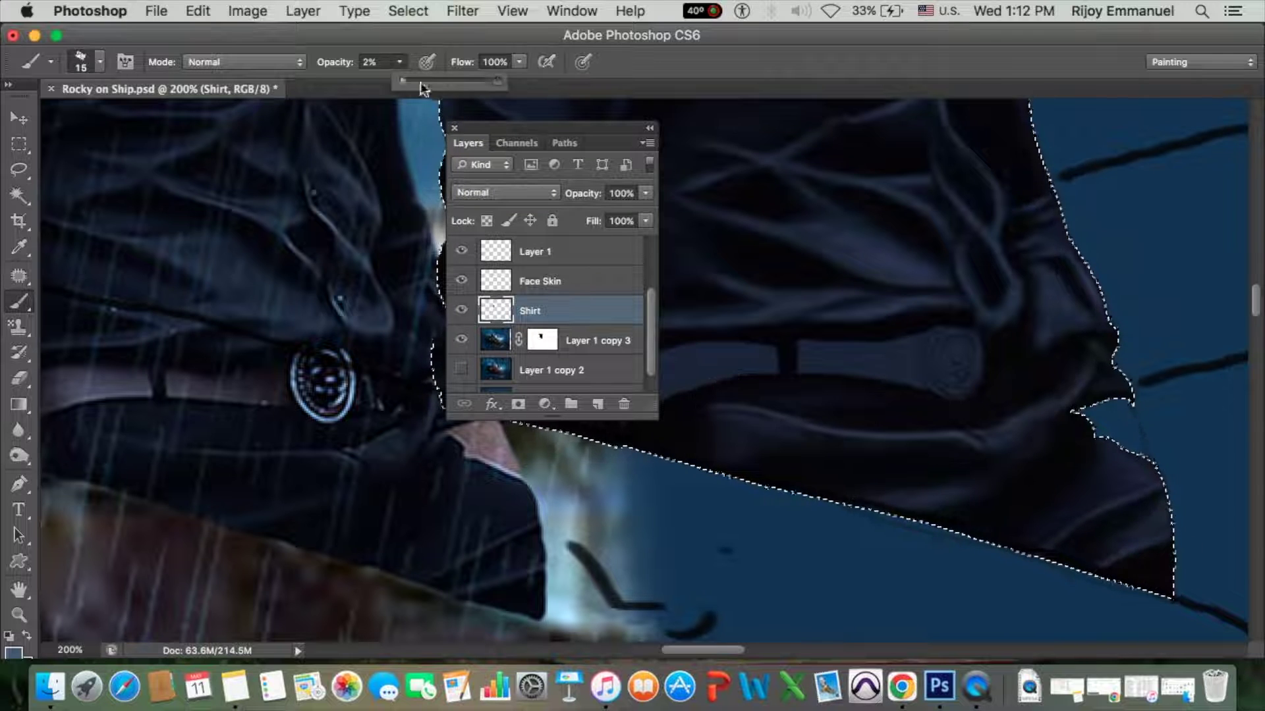
left_click_drag(719, 375, 832, 371)
key("0")
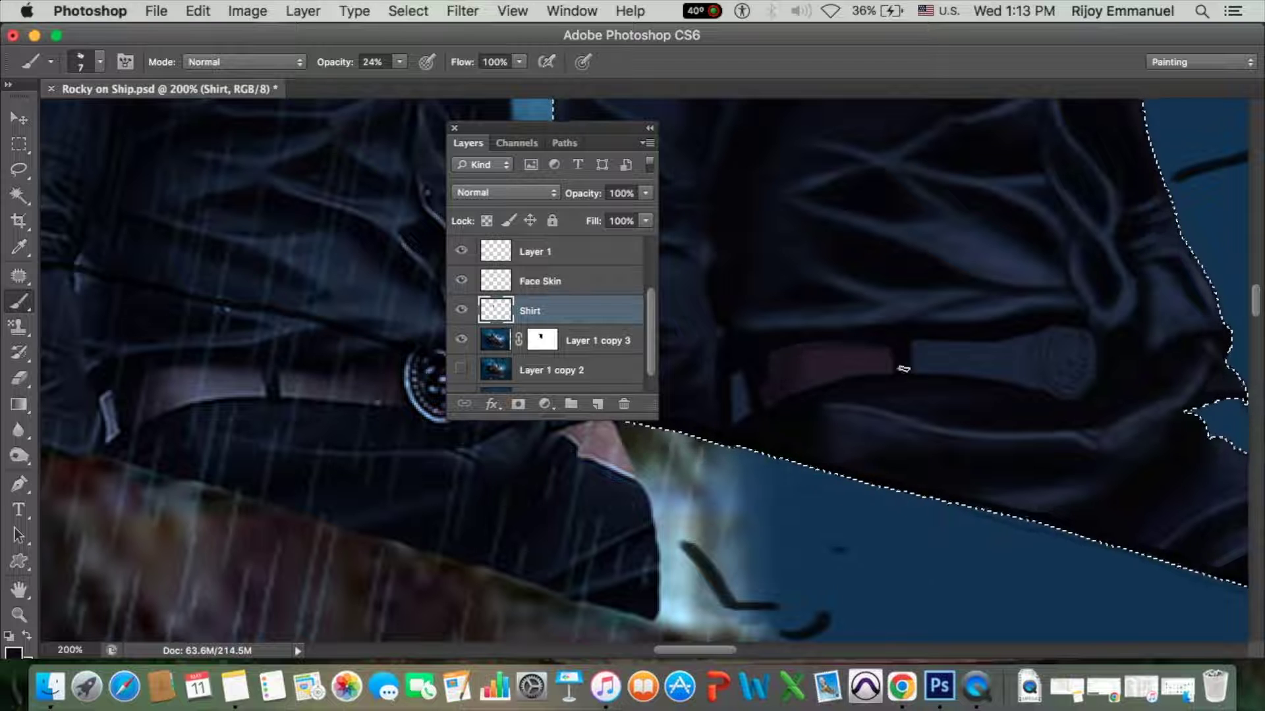
key("0")
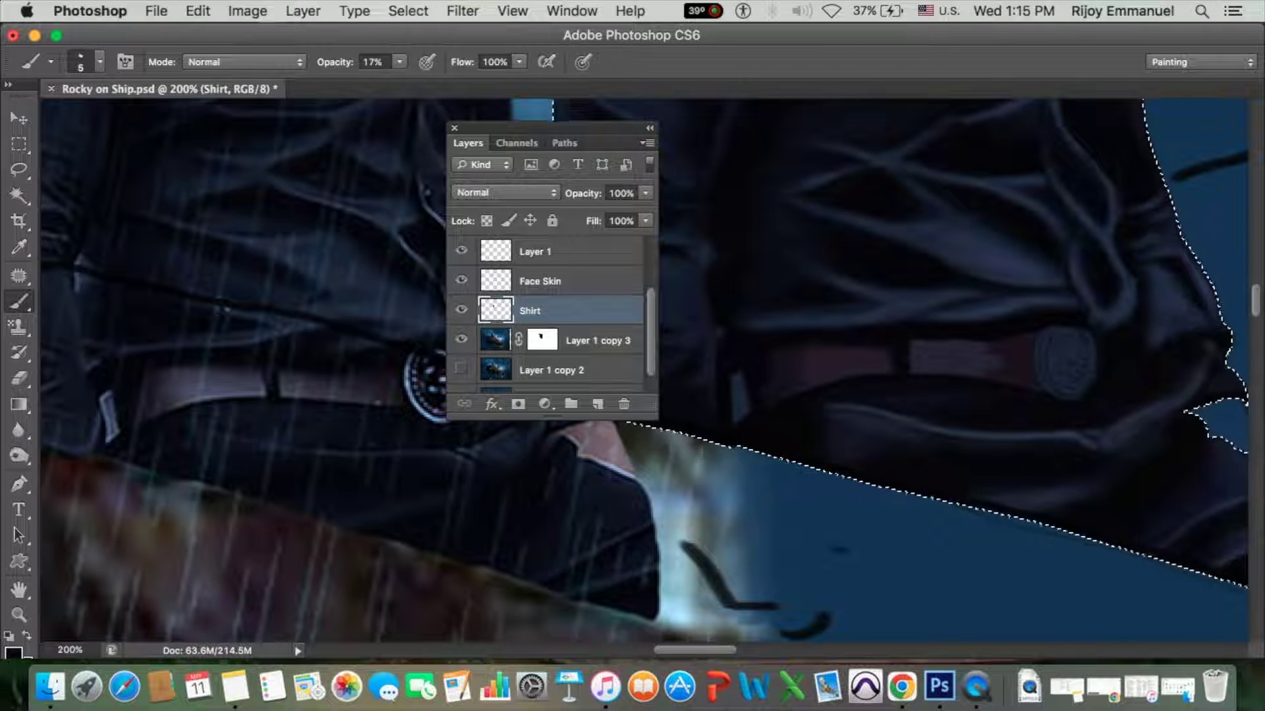
key("bracketright")
key("bracketright")
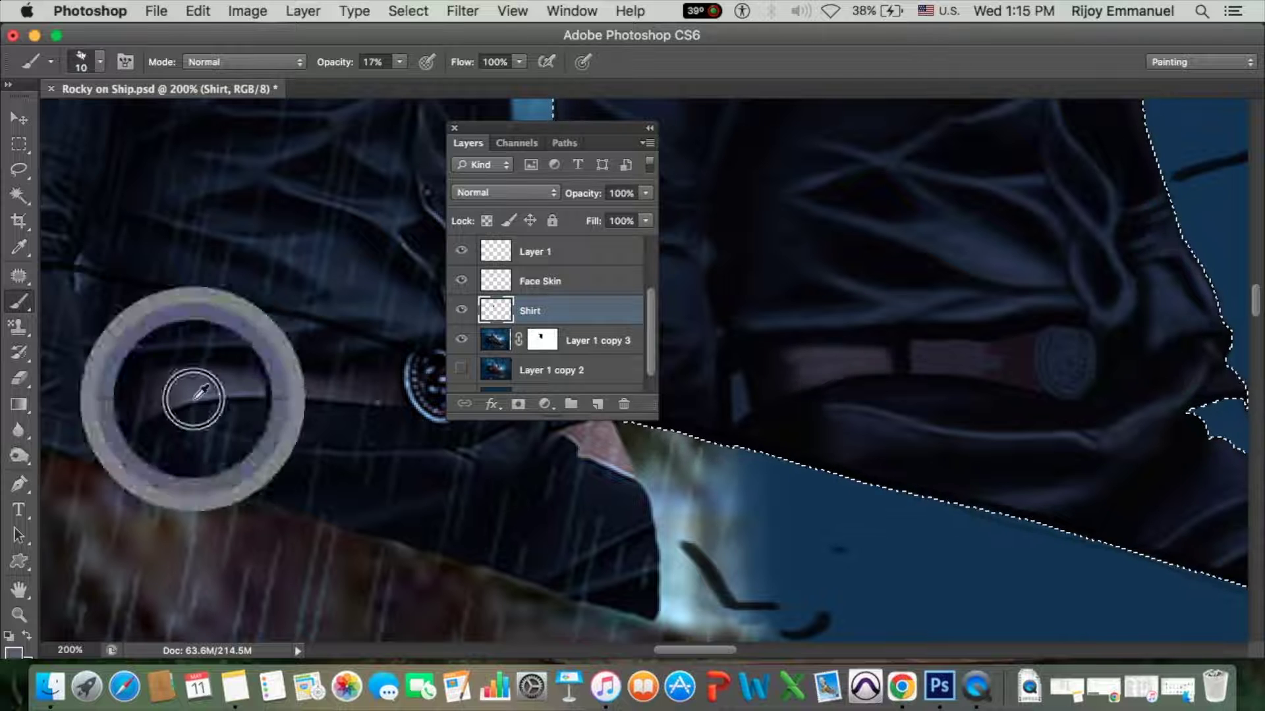
key("bracketleft")
key("bracketleft")
key("bracketleft")
key("d")
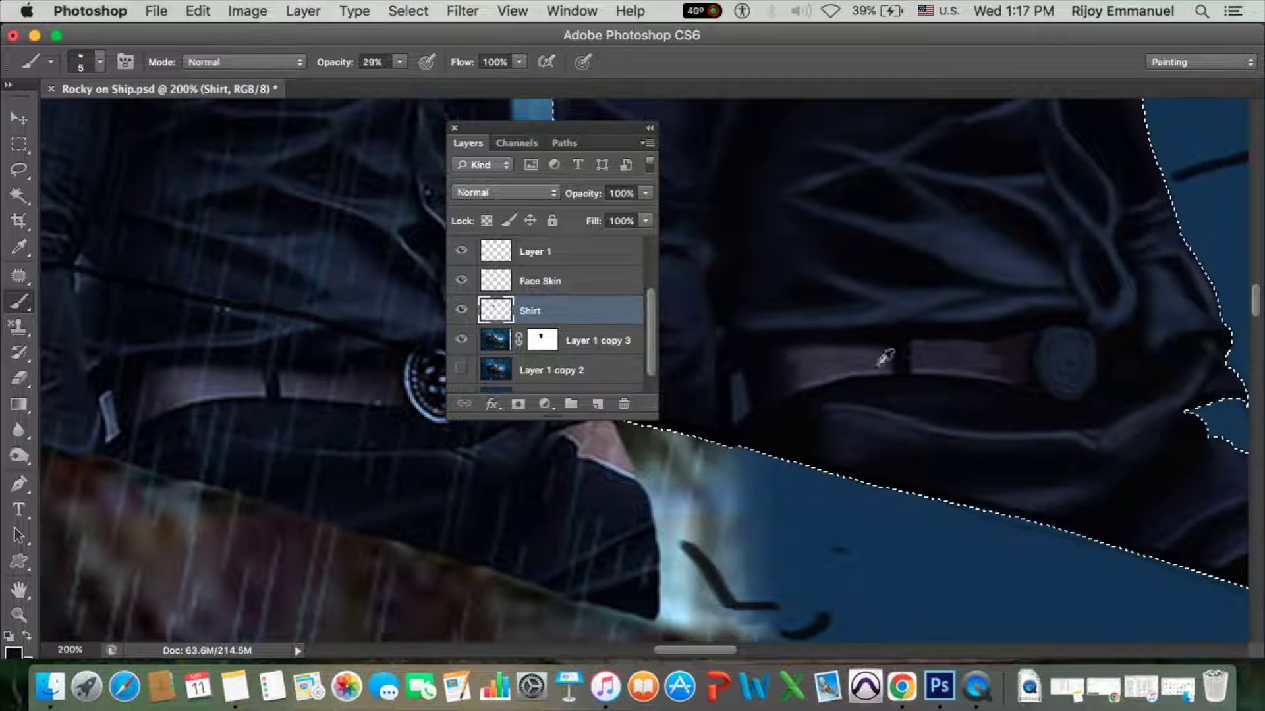
key("bracketright")
key("bracketright")
key("bracketright")
left_click_drag(399, 61, 384, 62)
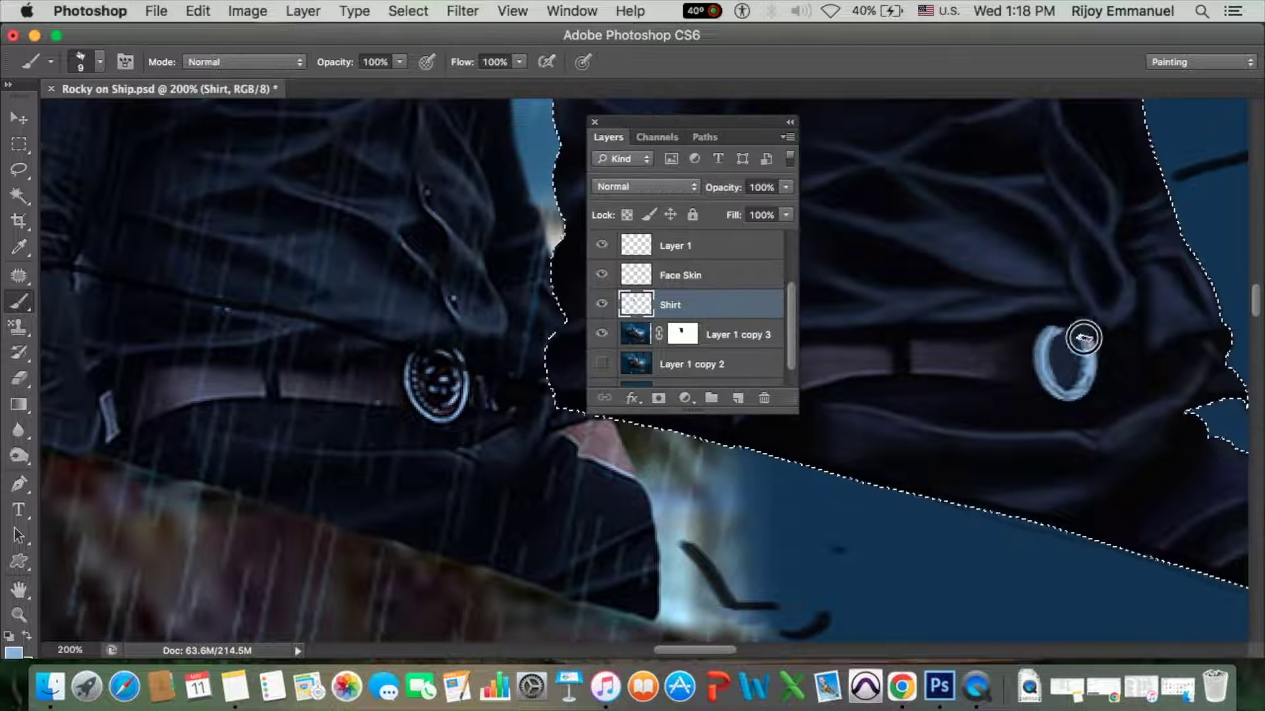
Paint the buckle's light blue ring and darken its interior in black with a size 4 brush.
left_click_drag(1080, 332, 1065, 368)
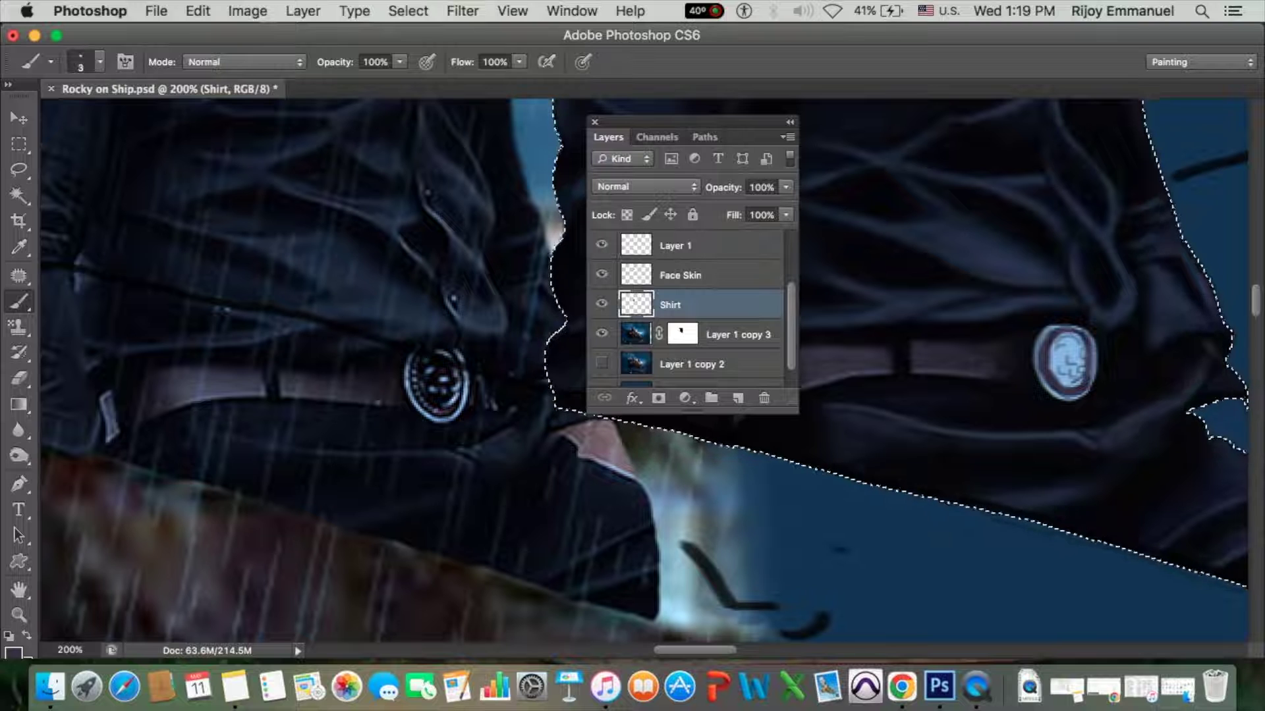
key("d")
left_click_drag(1080, 339, 1057, 385)
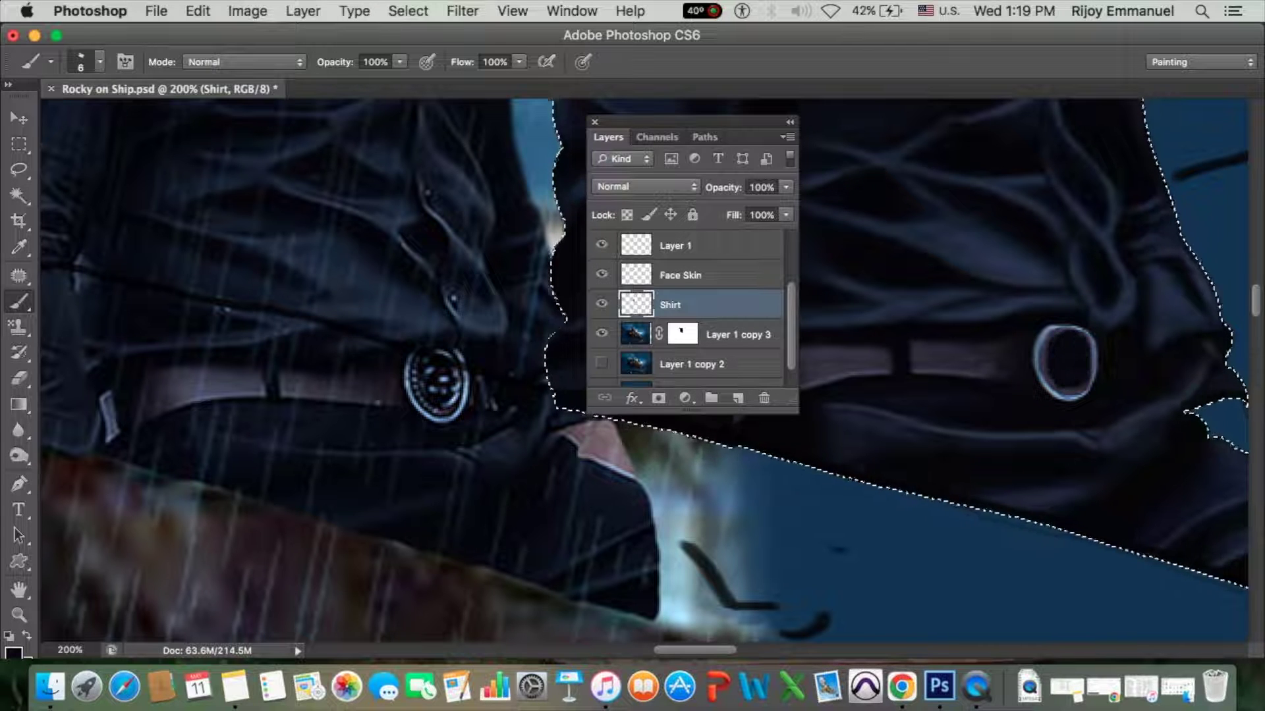
key("bracketleft")
key("bracketleft")
key("x")
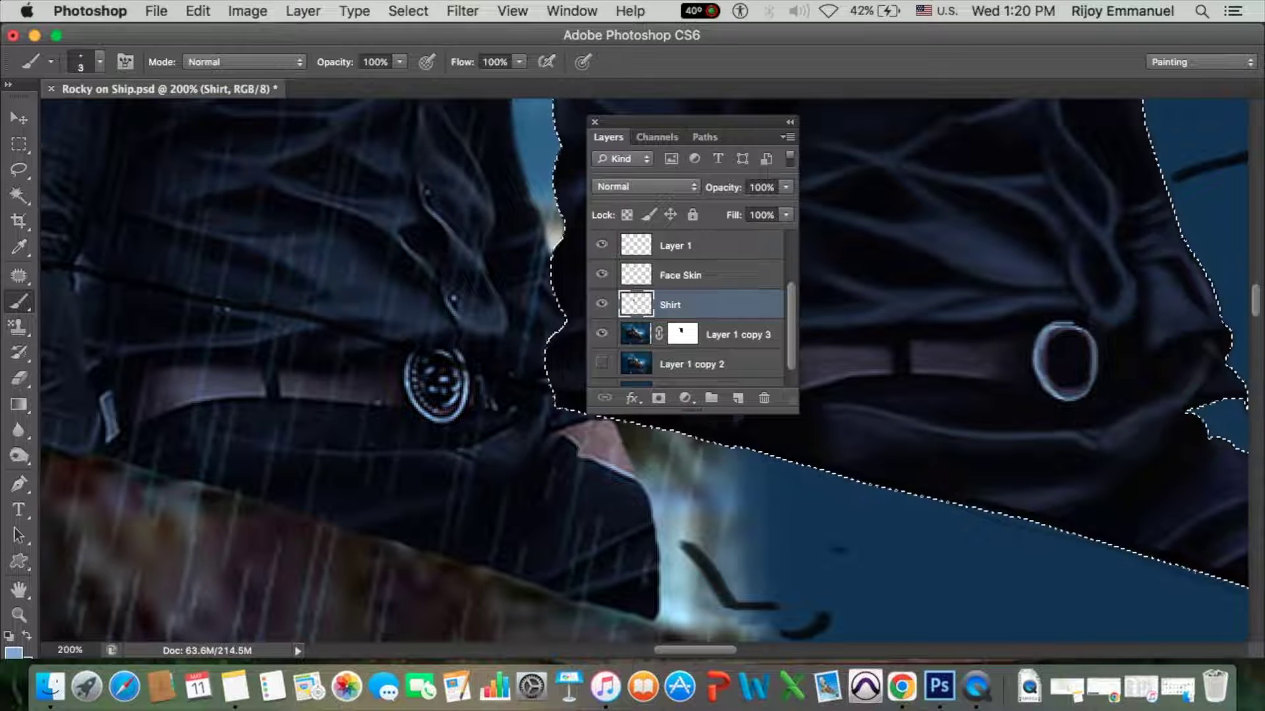
mouse_move(1080, 329)
left_mouse_down()
mouse_move(1048, 362)
mouse_move(1041, 349)
mouse_move(1062, 352)
mouse_move(1072, 379)
left_mouse_up()
key("x")
key("x")
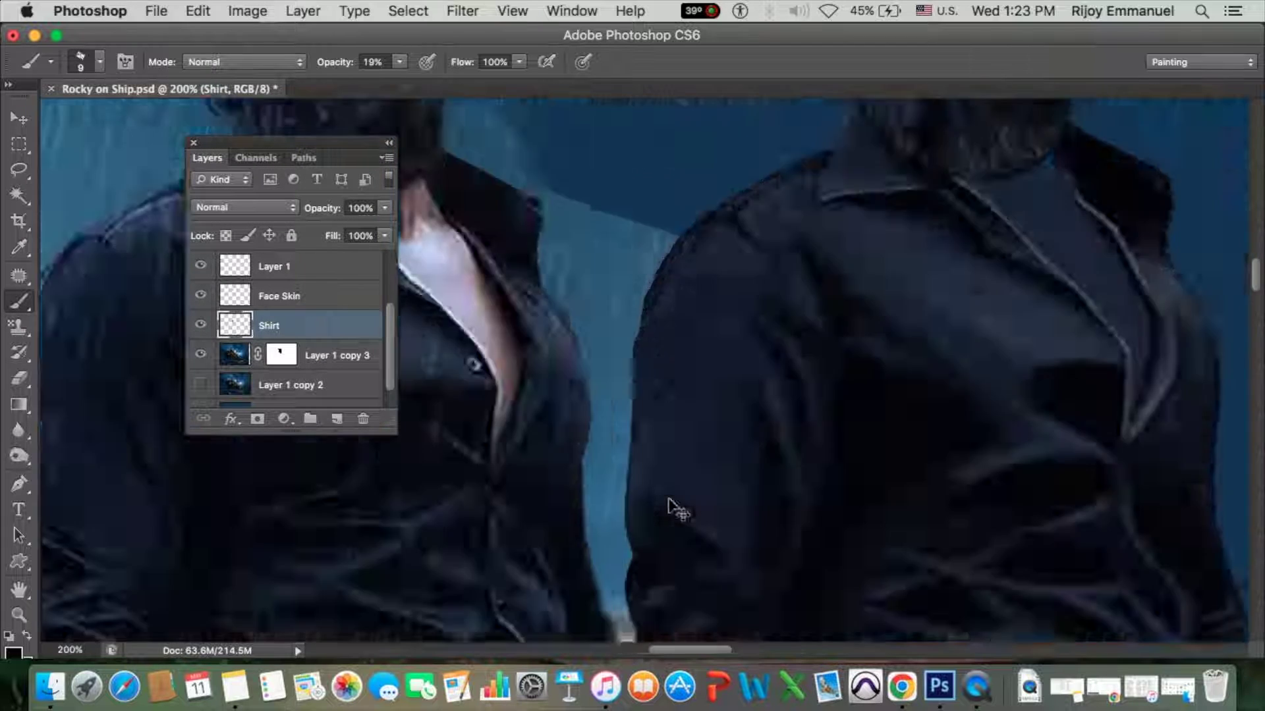
Restore full opacity and dark navy colour, then zoom out and back in to check the figure.
scroll(644, 369, "right", 5)
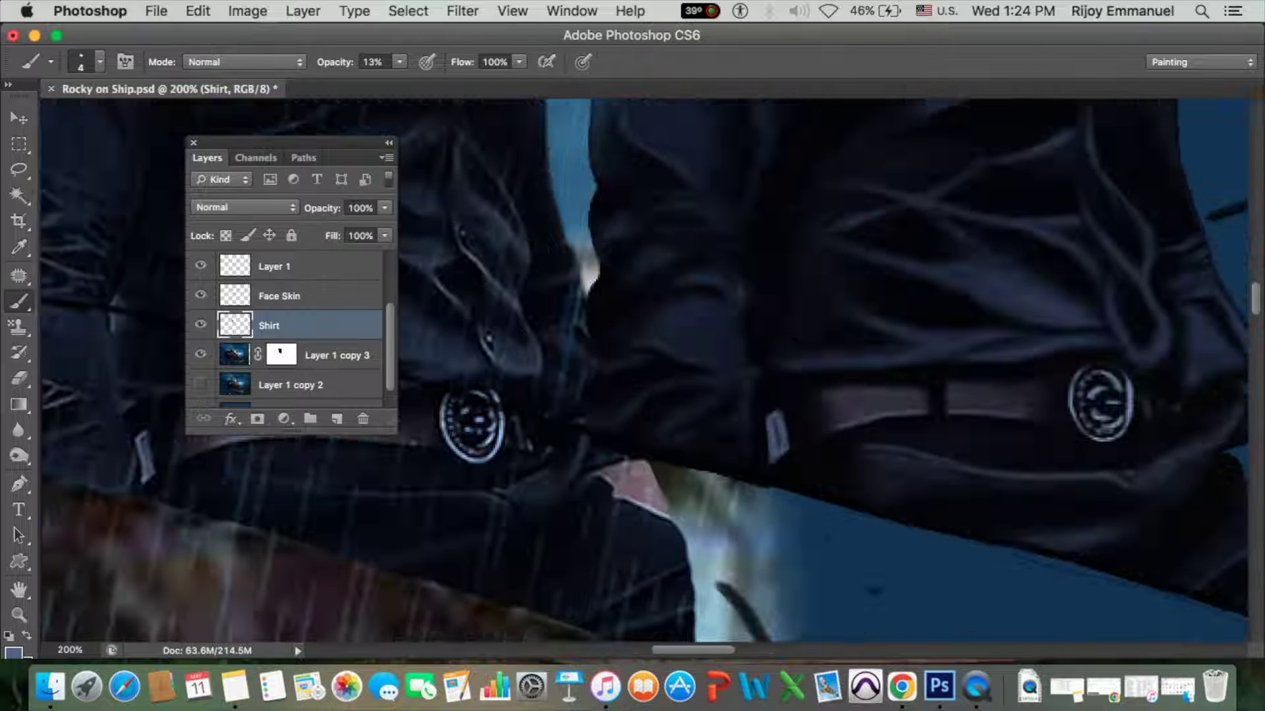
key("0")
key("x")
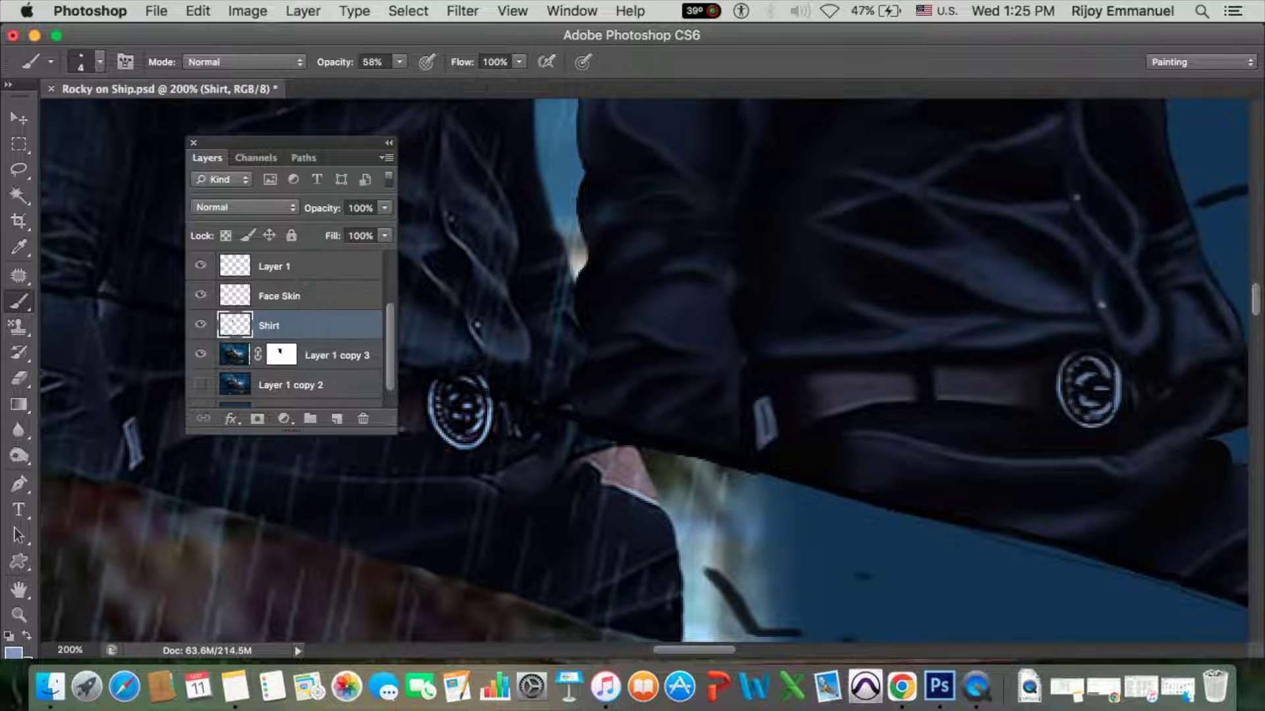
scroll(1054, 185, "up", 5)
scroll(1054, 197, "up", 1)
key("x")
key("ctrl+minus")
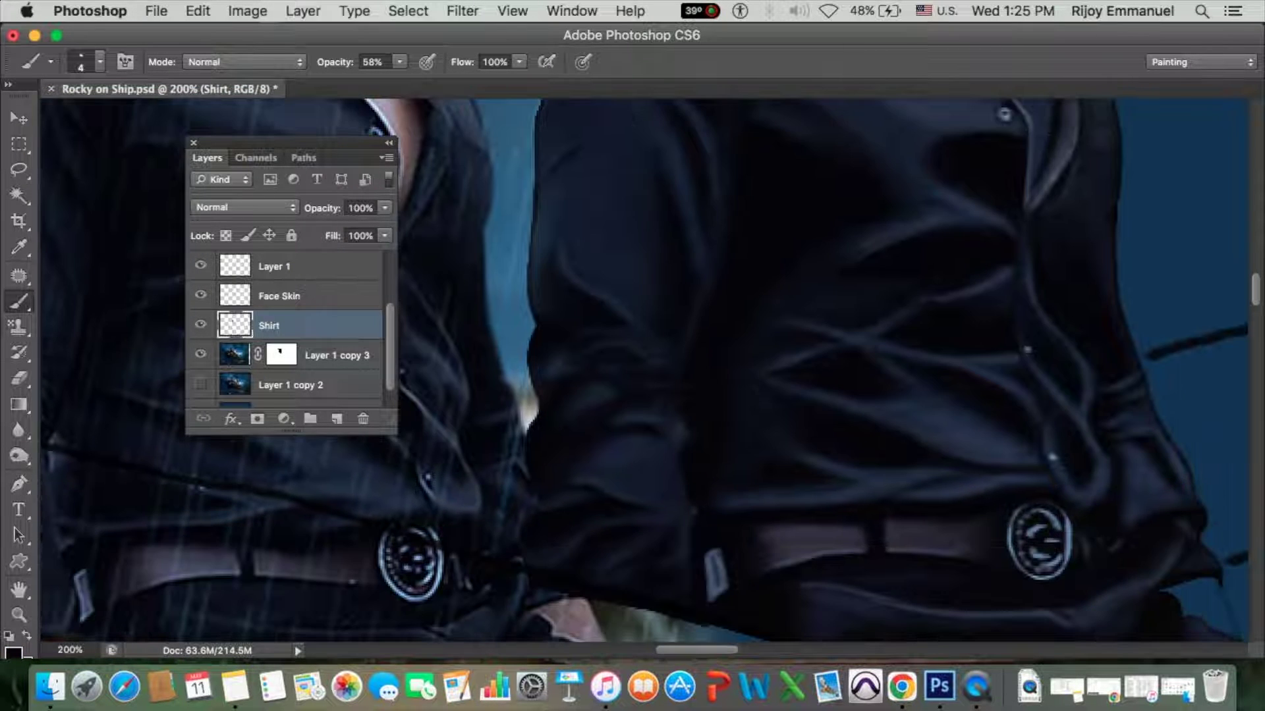
key("ctrl+minus")
key("ctrl+plus")
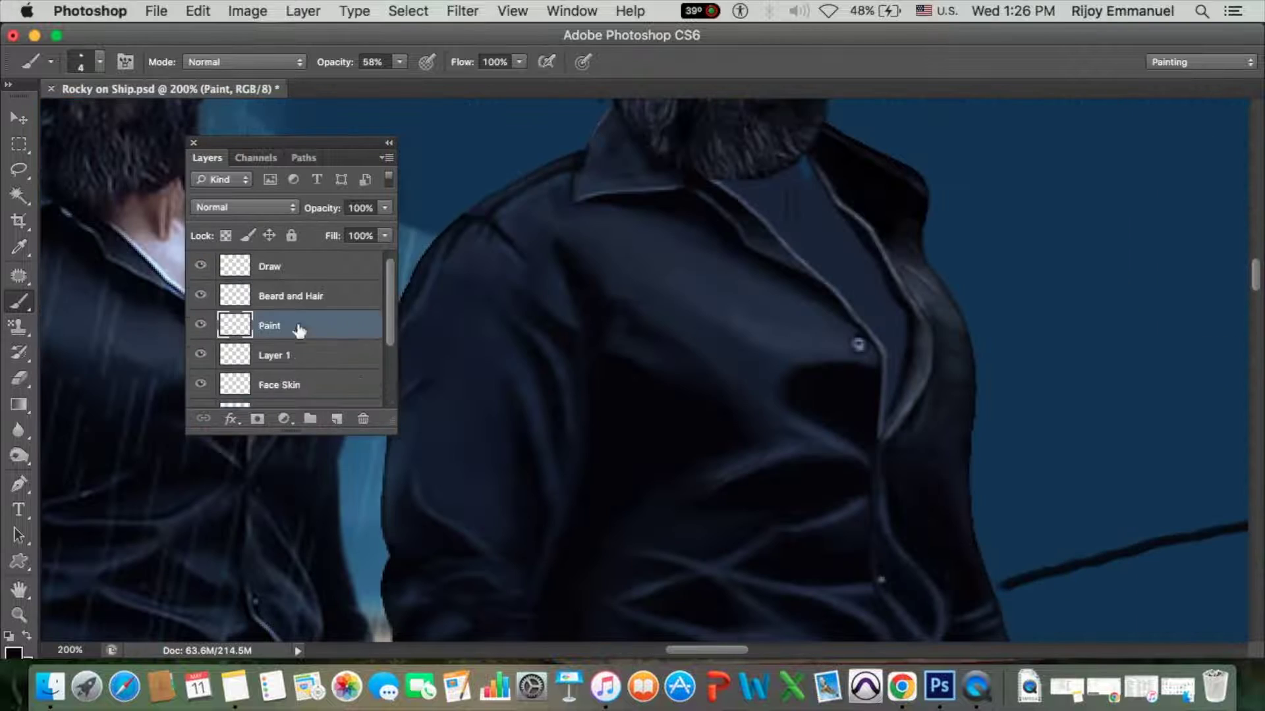
Trace the neck and chest-V opening with the Pen tool and load it as a selection.
key("p")
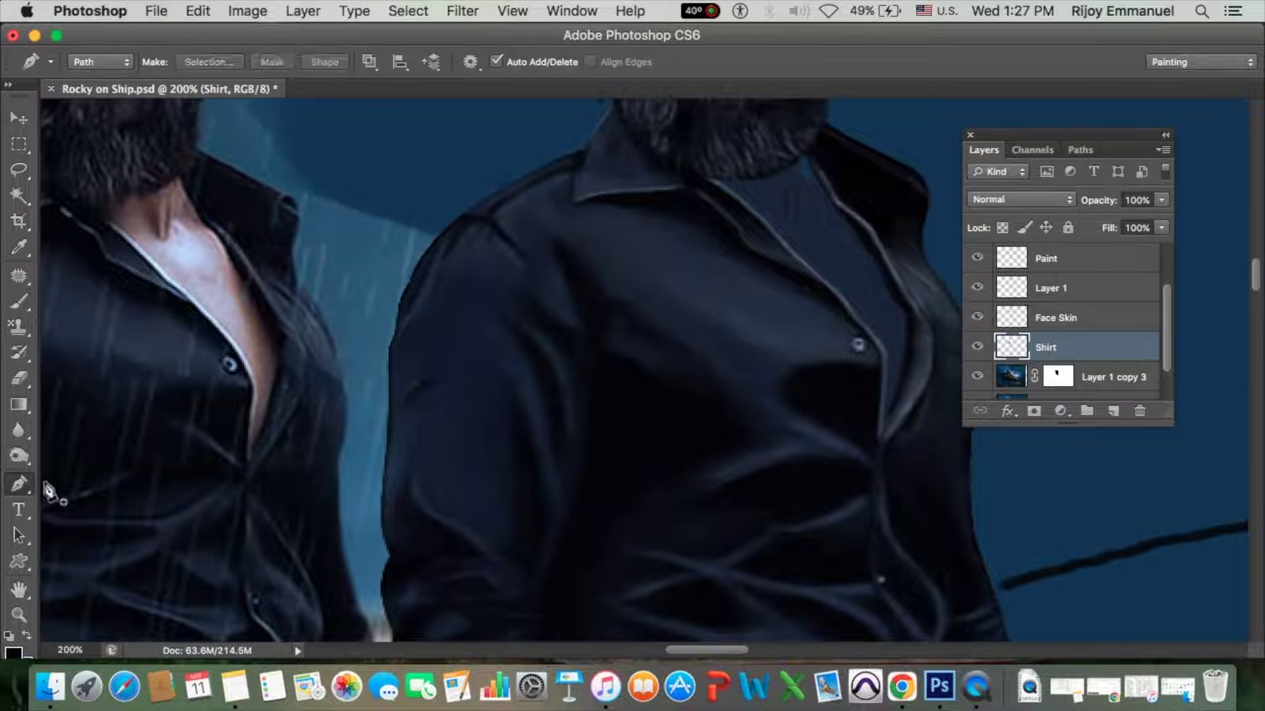
left_click(889, 290)
left_click(840, 209)
left_click(799, 135)
left_click(701, 168)
left_click(776, 235)
left_click(849, 304)
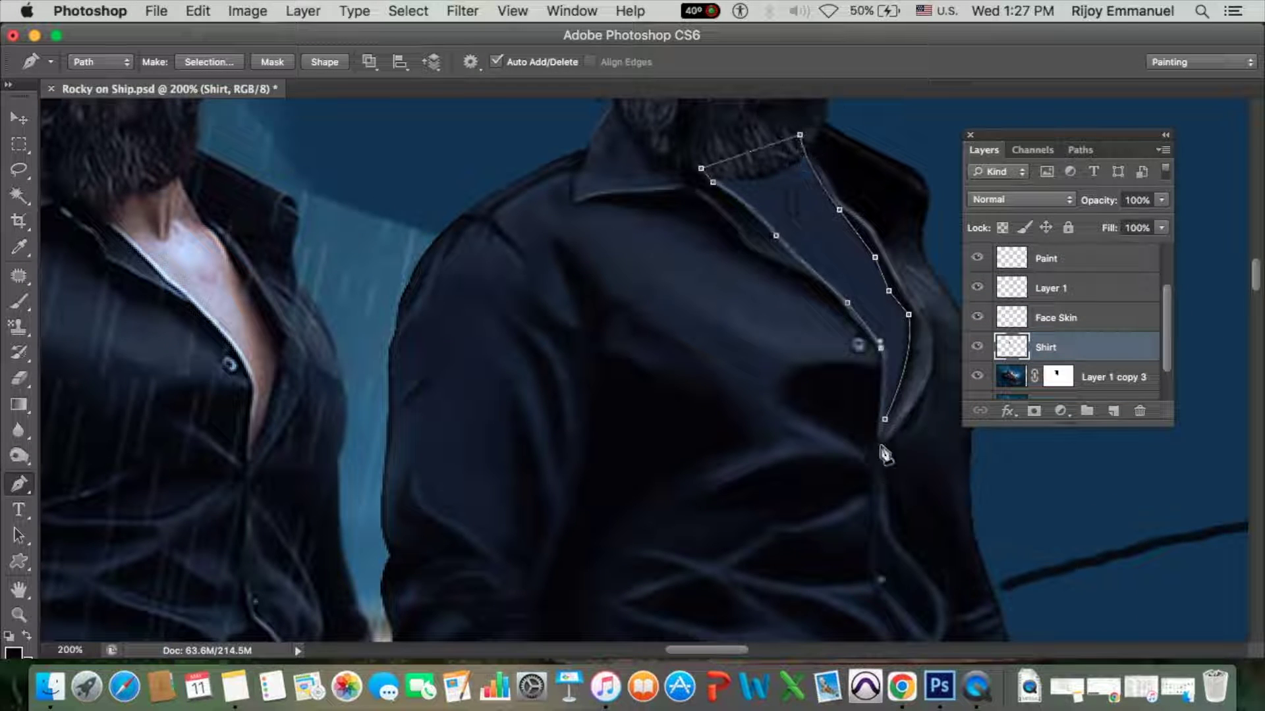
key("ctrl+Return")
Put the selection on a new layer named 'neck' and brush skin tone into the opening.
key("ctrl+j")
double_click(1054, 377)
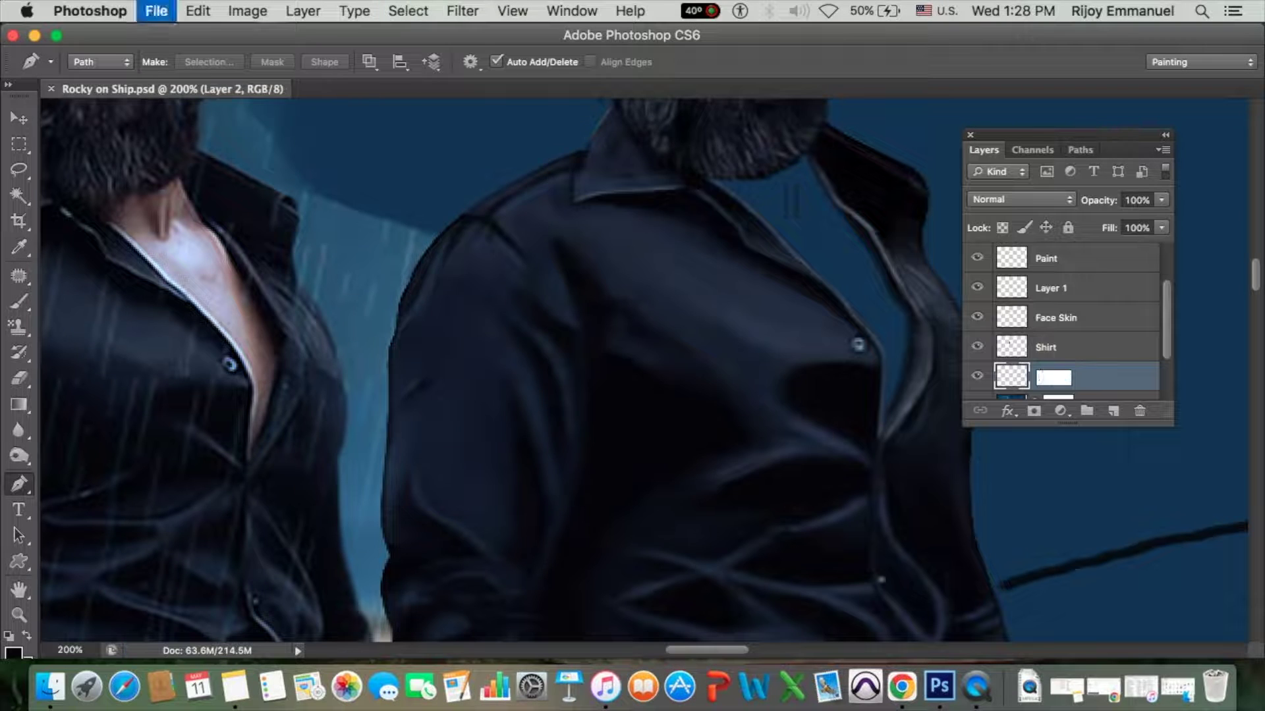
type("neck")
key("Return")
key("b")
scroll(745, 350, "up", 5)
left_click_drag(830, 474, 744, 350)
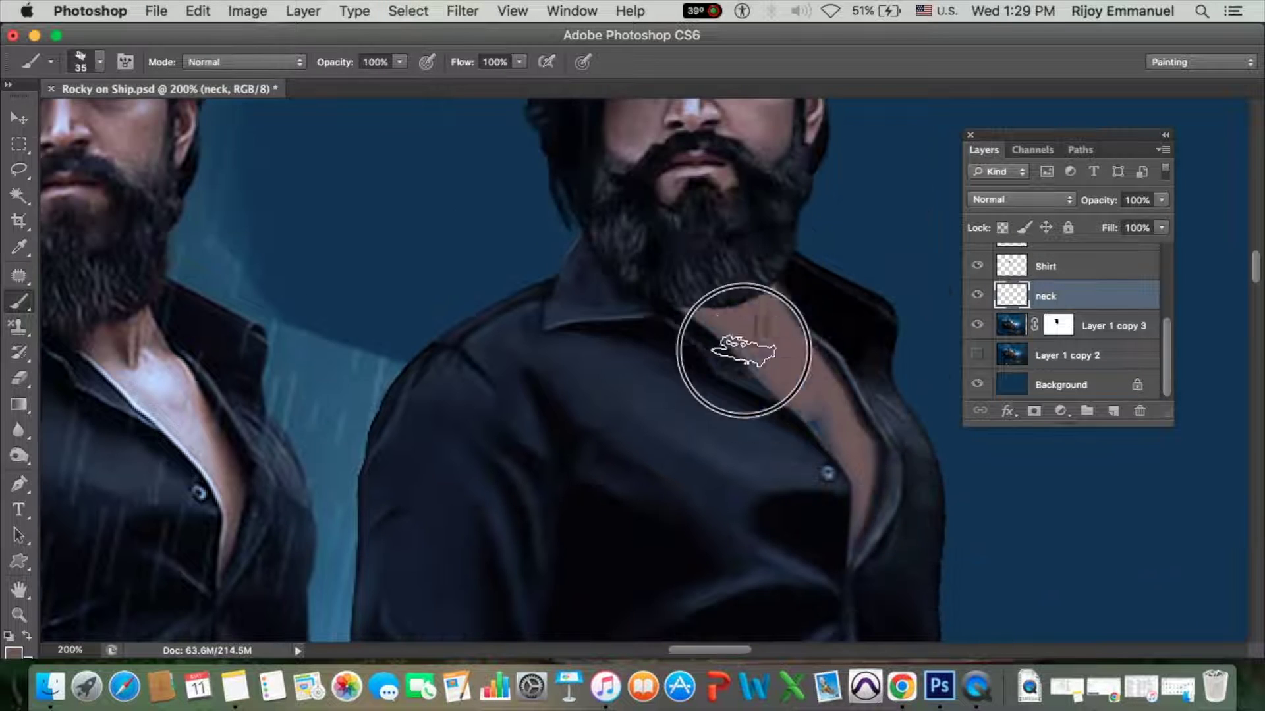
Layer lighter skin shading over the neck and chest V at about 8–19% opacity.
key("bracketleft")
key("bracketleft")
key("d")
key("1")
key("9")
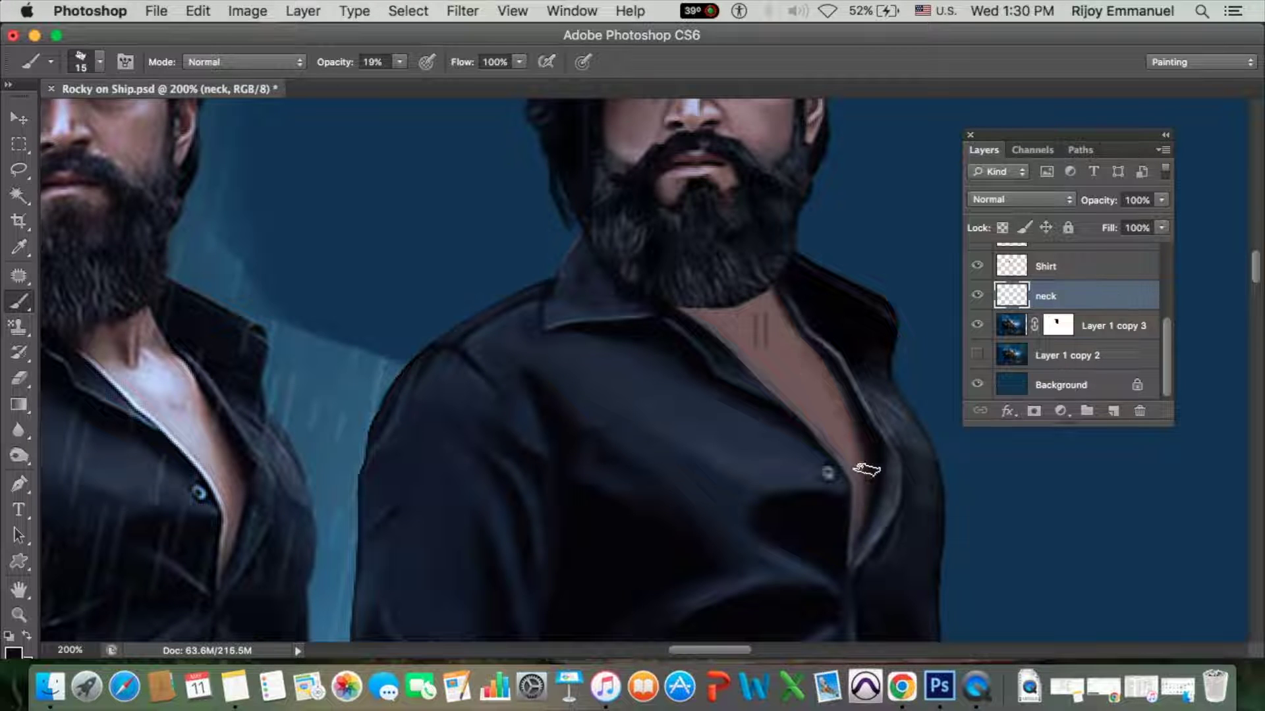
left_click_drag(780, 346, 800, 395)
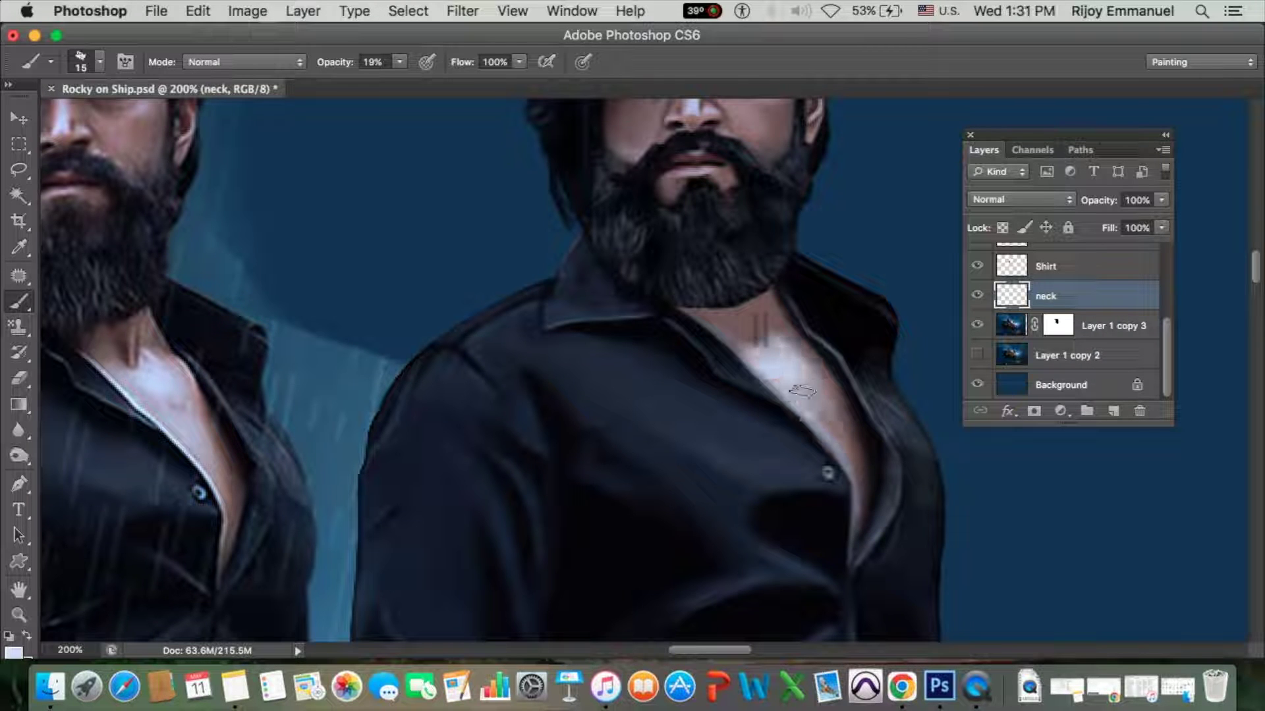
key("0")
key("8")
left_click_drag(823, 448, 742, 351)
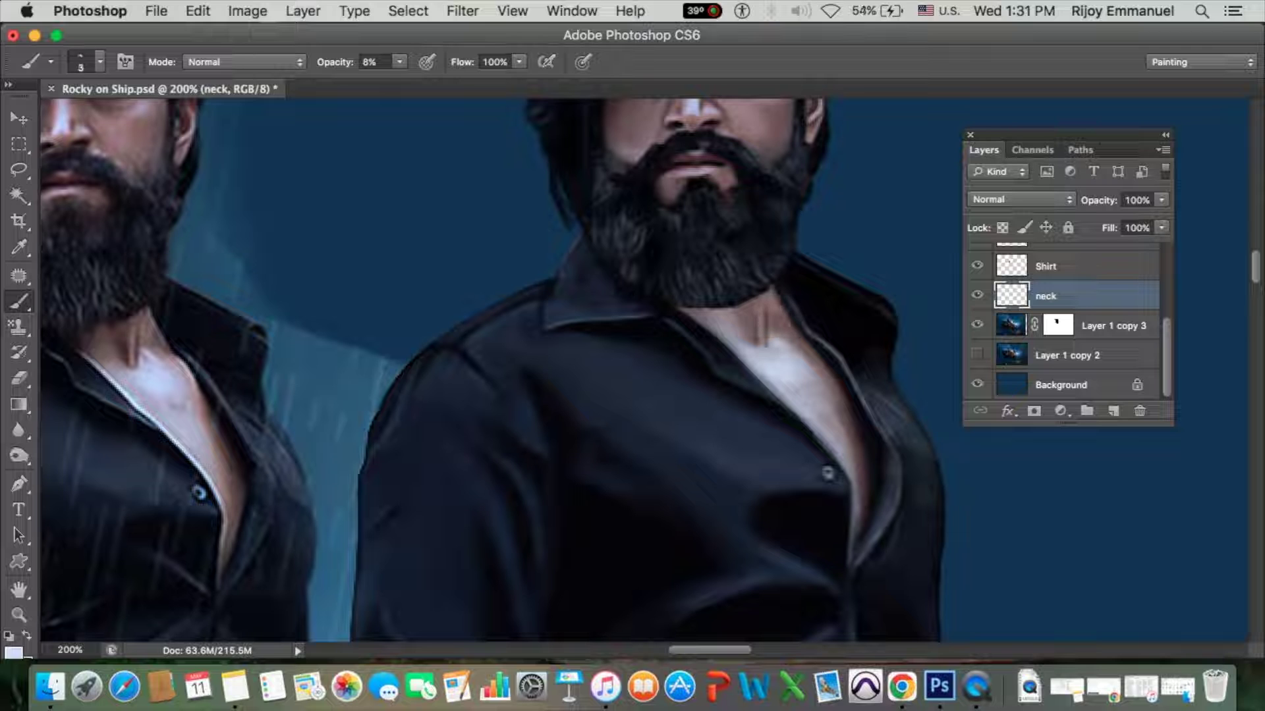
key("x")
key("bracketright")
key("1")
key("1")
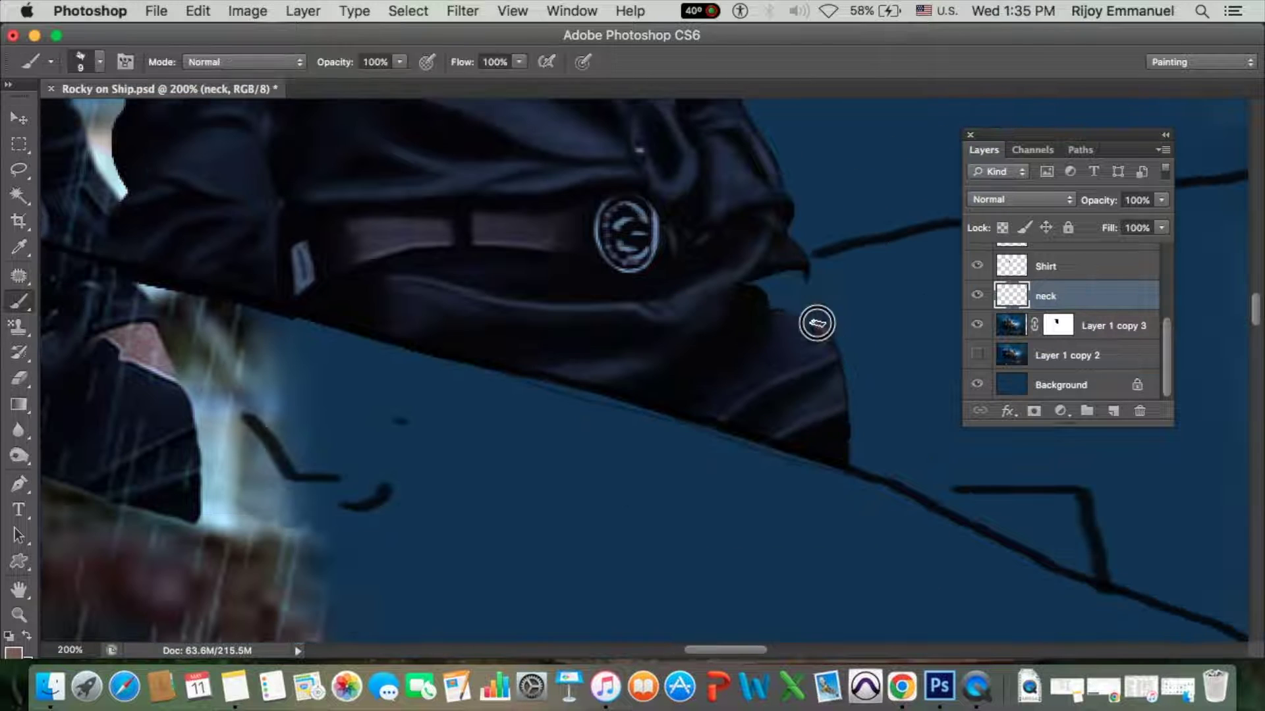
On a new Layer 2 below neck, dab skin tone into the hip gap beside the shirt.
left_click_drag(817, 323, 801, 293)
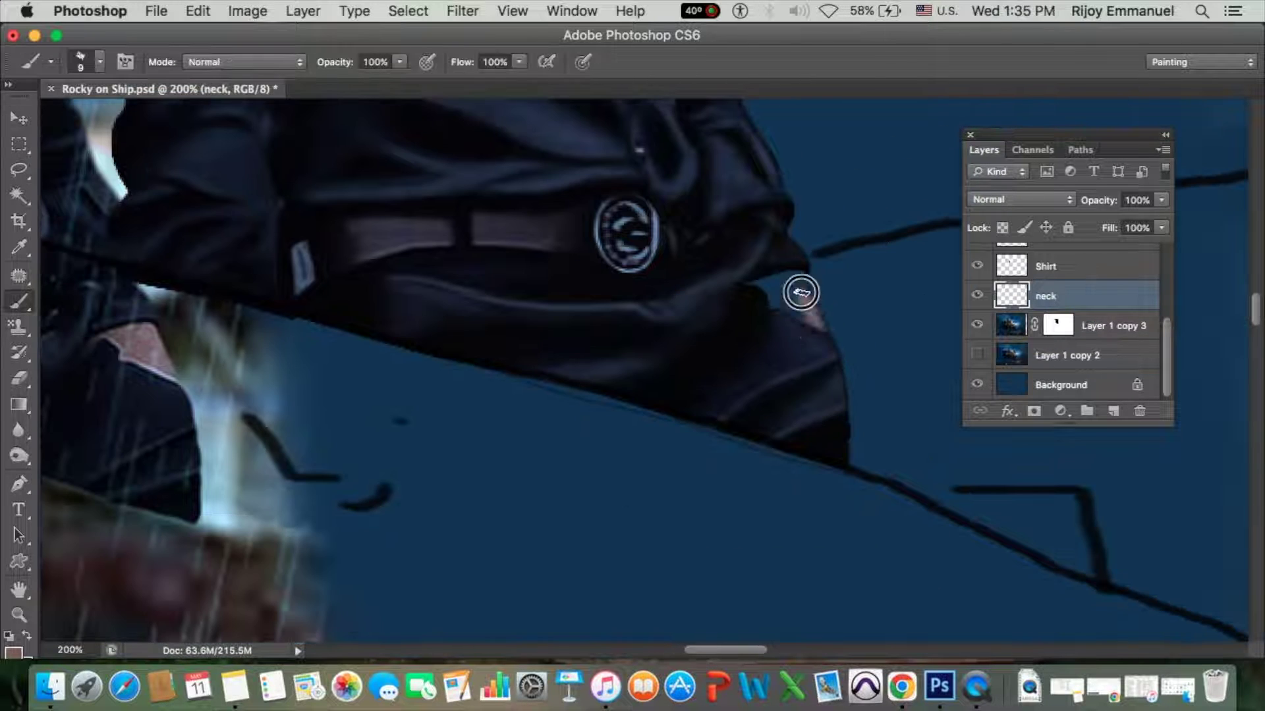
key("ctrl+shift+alt+n")
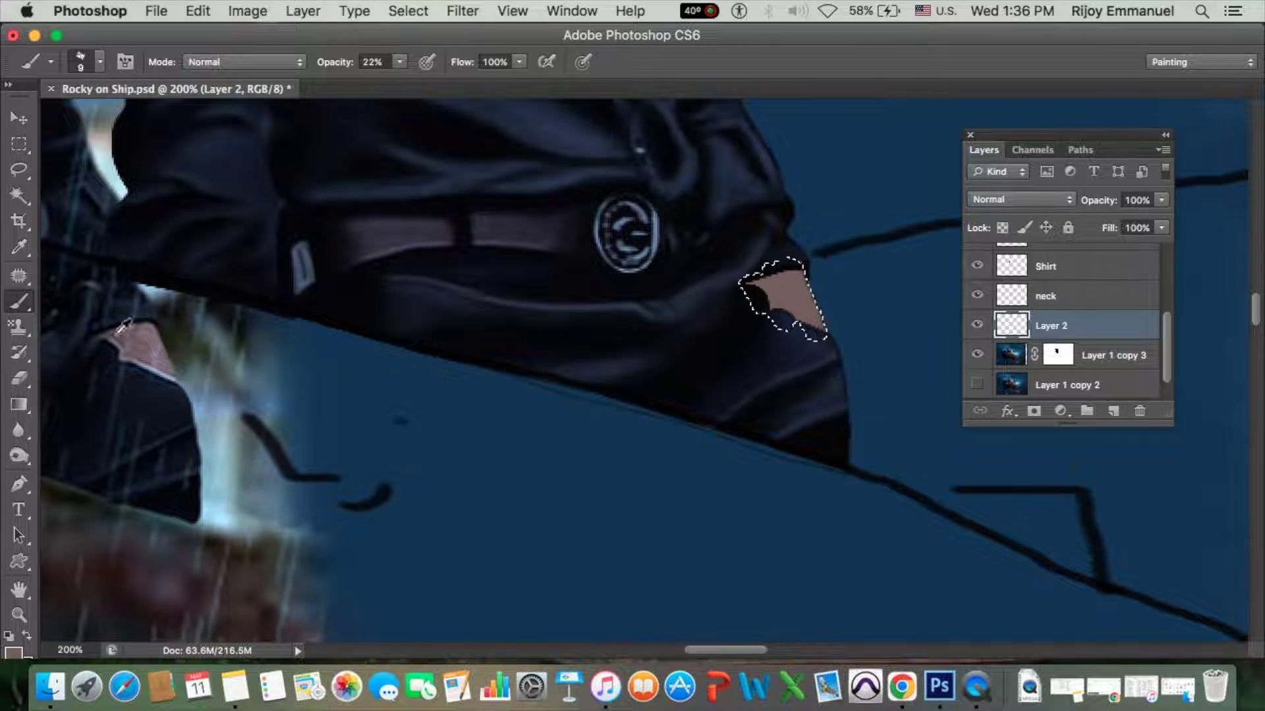
left_click_drag(794, 296, 804, 283)
left_click(767, 285)
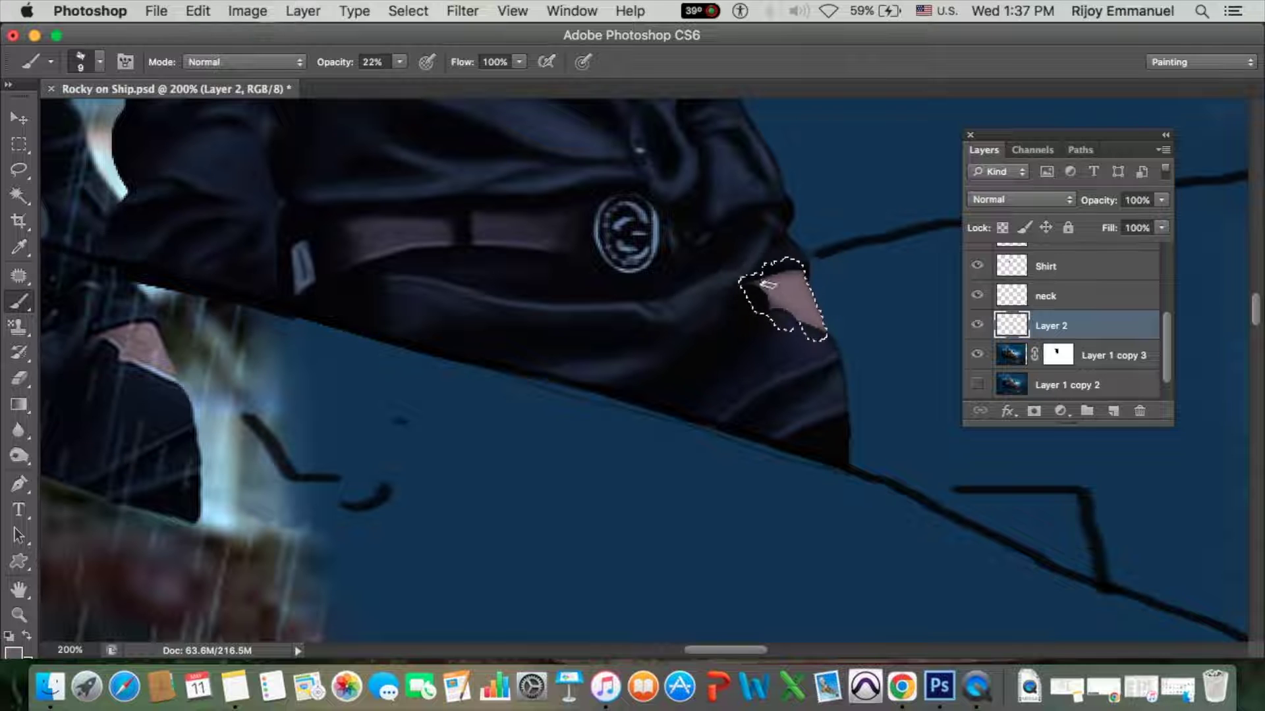
left_click(1080, 266)
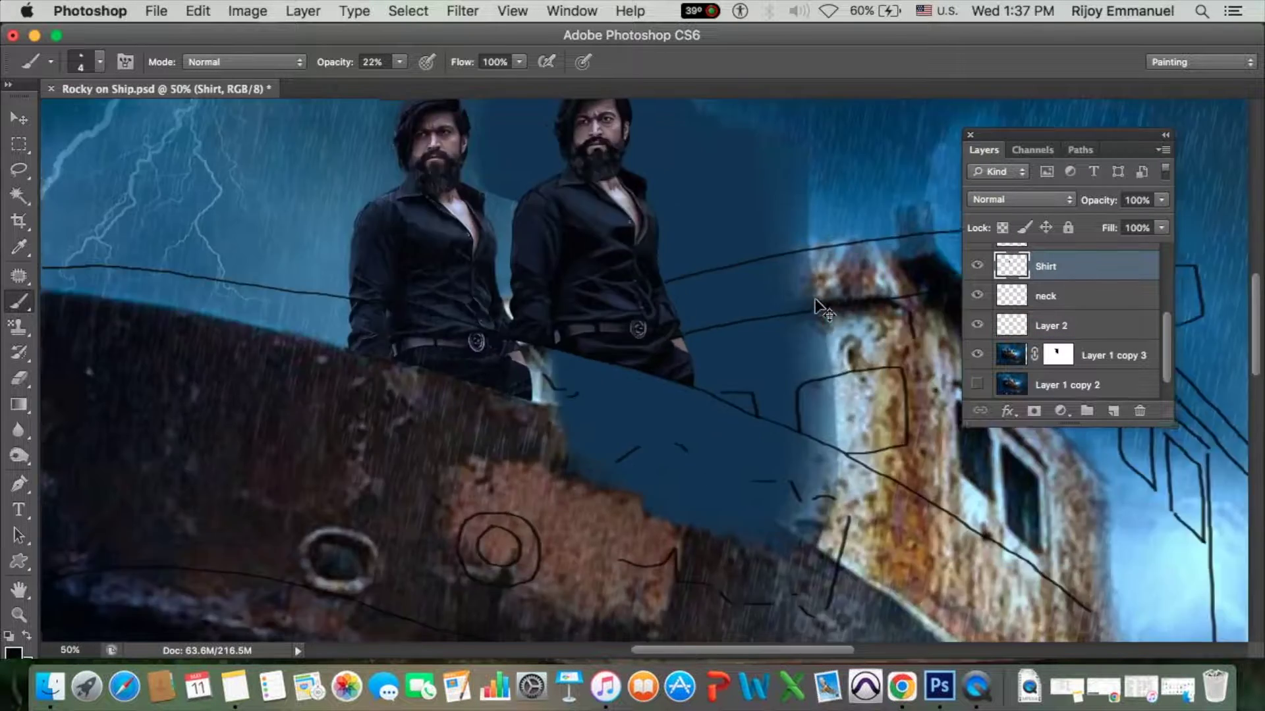
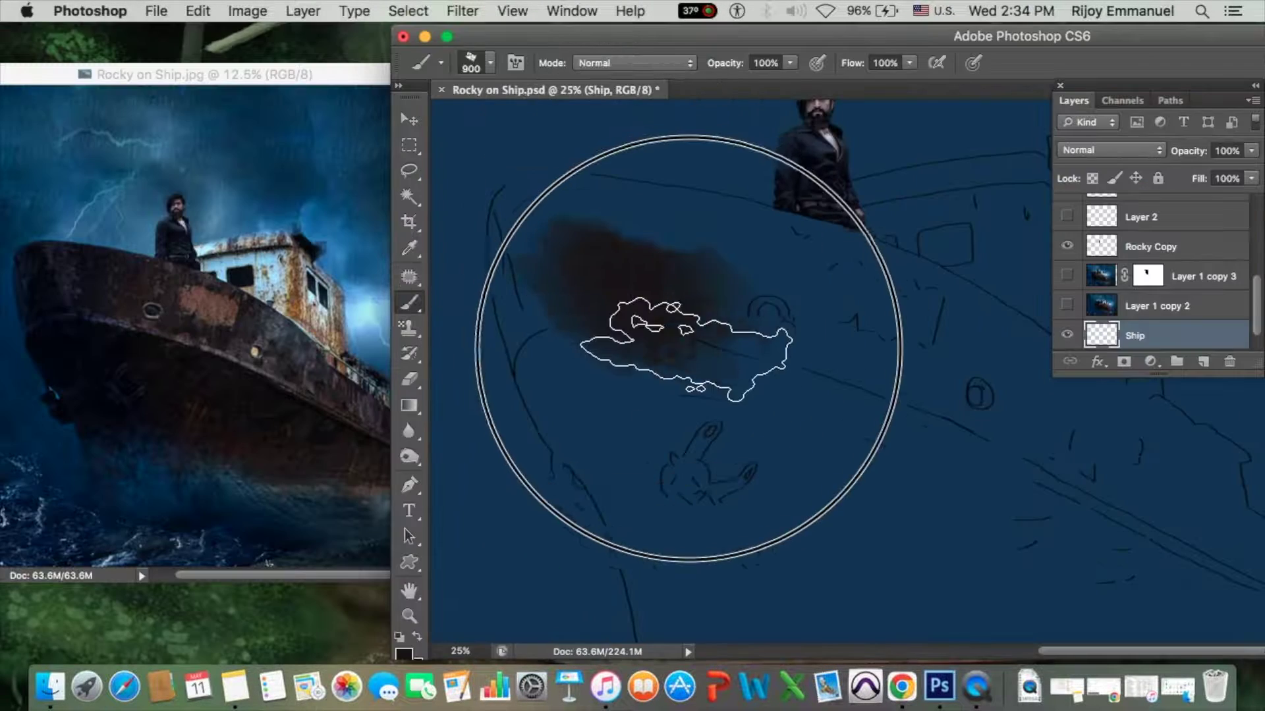
Paint a large dark brown mass over the sketch on the Ship layer with a 900 px soft brush.
mouse_move(621, 310)
left_mouse_down()
mouse_move(678, 282)
mouse_move(762, 310)
mouse_move(733, 468)
mouse_move(861, 465)
mouse_move(804, 353)
mouse_move(861, 536)
mouse_move(780, 438)
left_mouse_up()
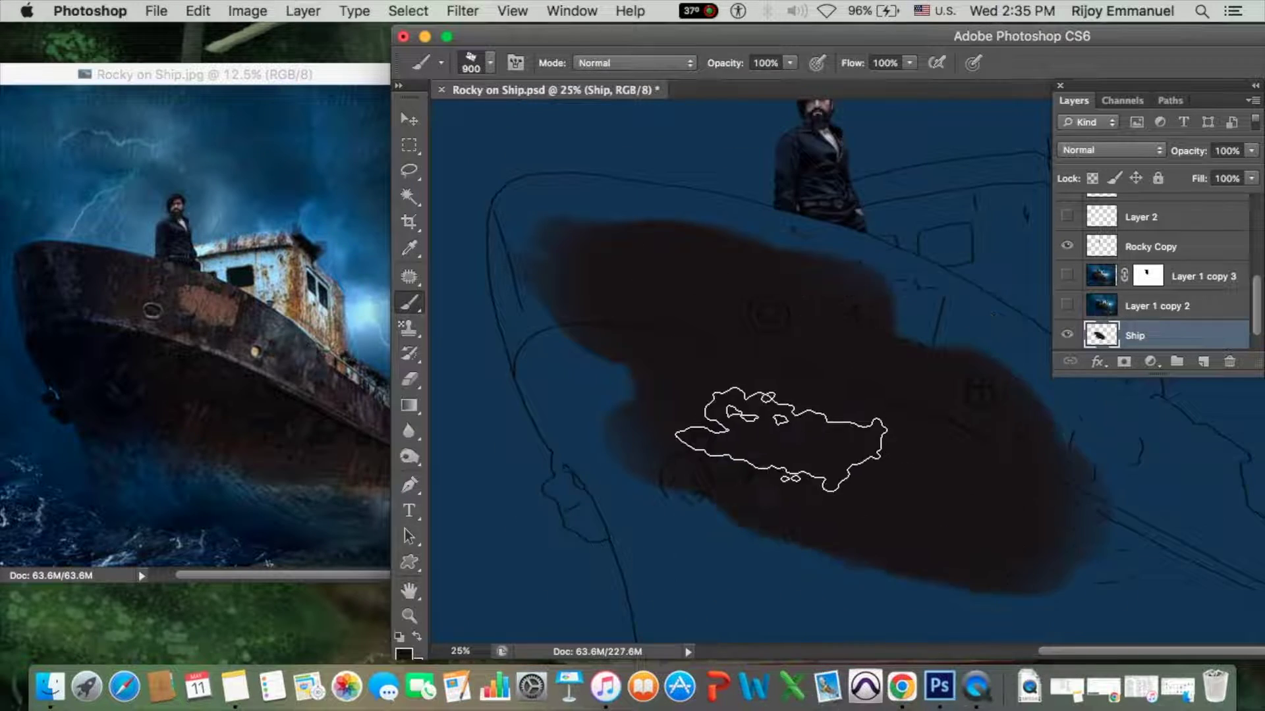
Zoom in and, with a 45 px brush, fill the area near the bow and its outer edge dark.
key("bracketleft")
key("bracketleft")
key("bracketleft")
key("super+equal")
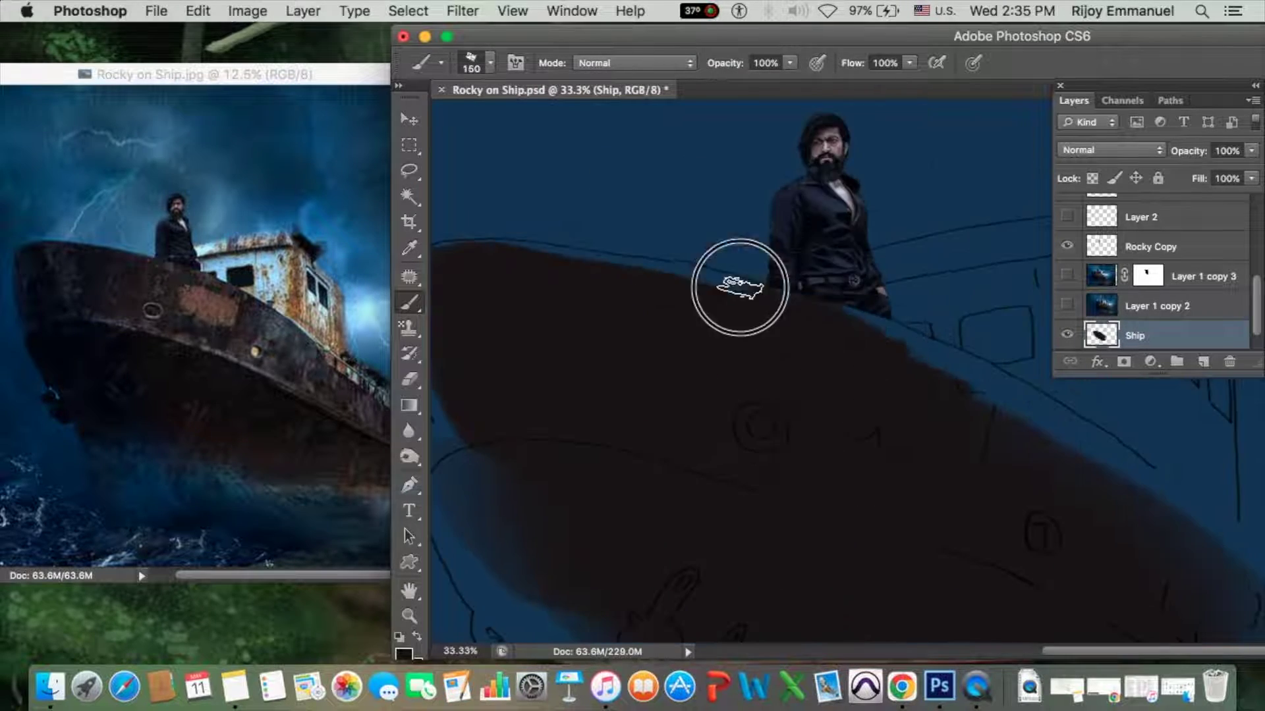
key("bracketleft")
key("bracketleft")
key("bracketleft")
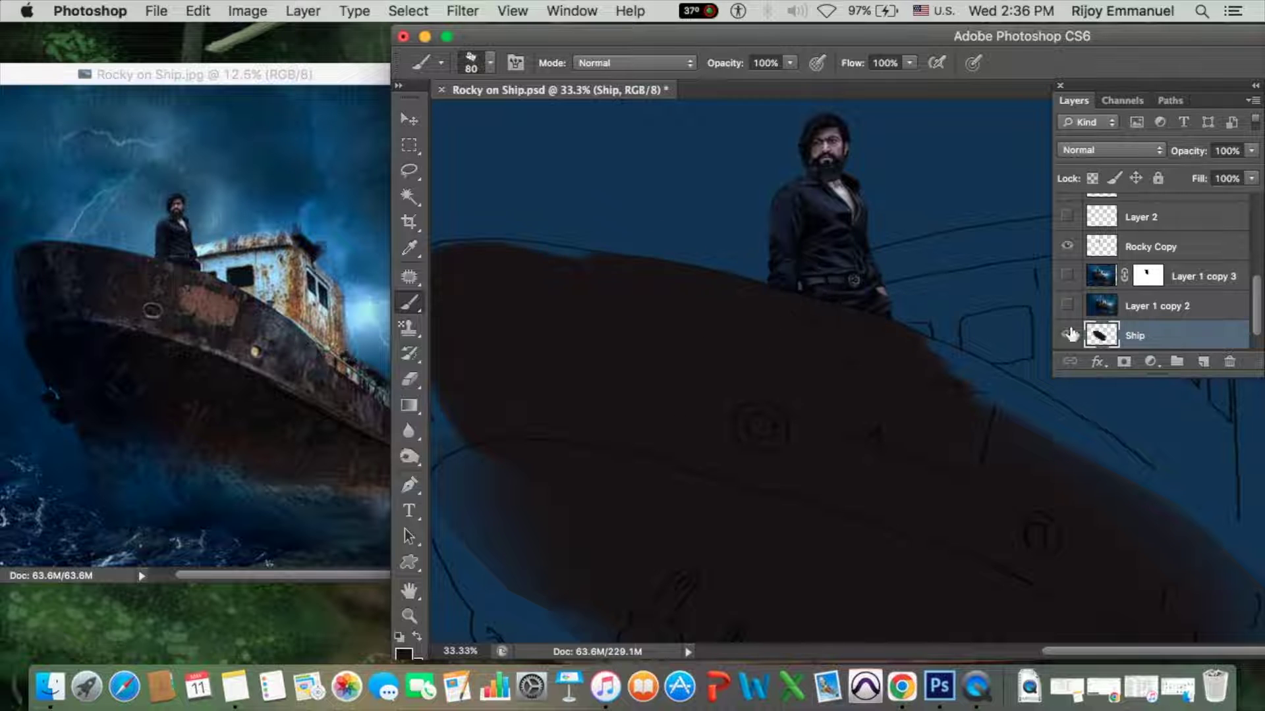
scroll(551, 220, "left", 5)
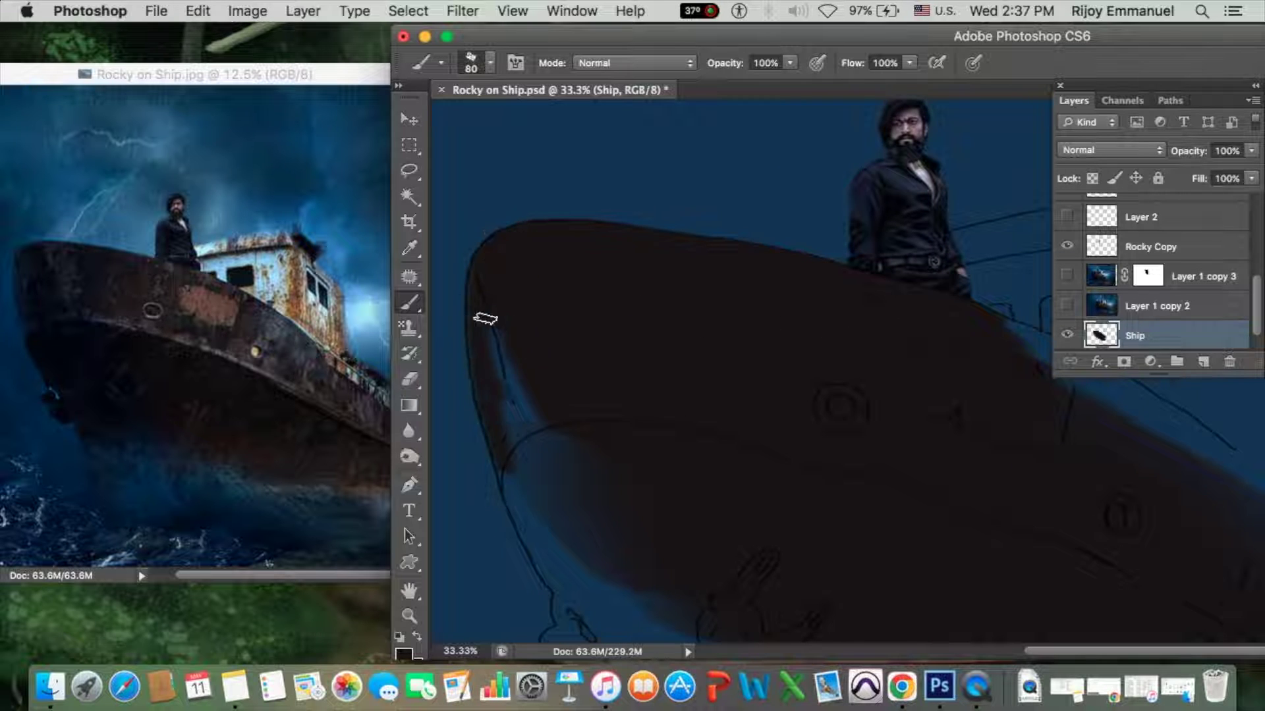
key("bracketleft")
key("bracketleft")
key("bracketleft")
scroll(612, 446, "down", 5)
scroll(611, 446, "left", 2)
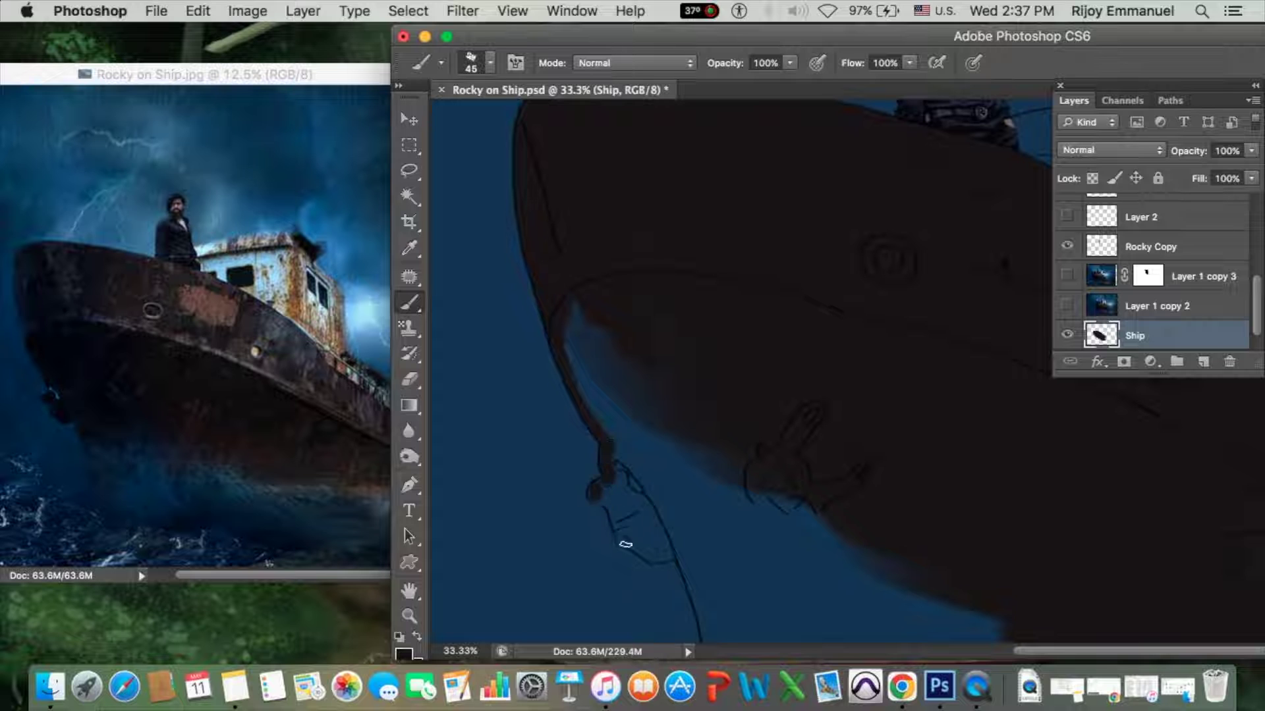
mouse_move(625, 545)
left_mouse_down()
mouse_move(626, 488)
mouse_move(622, 537)
left_mouse_up()
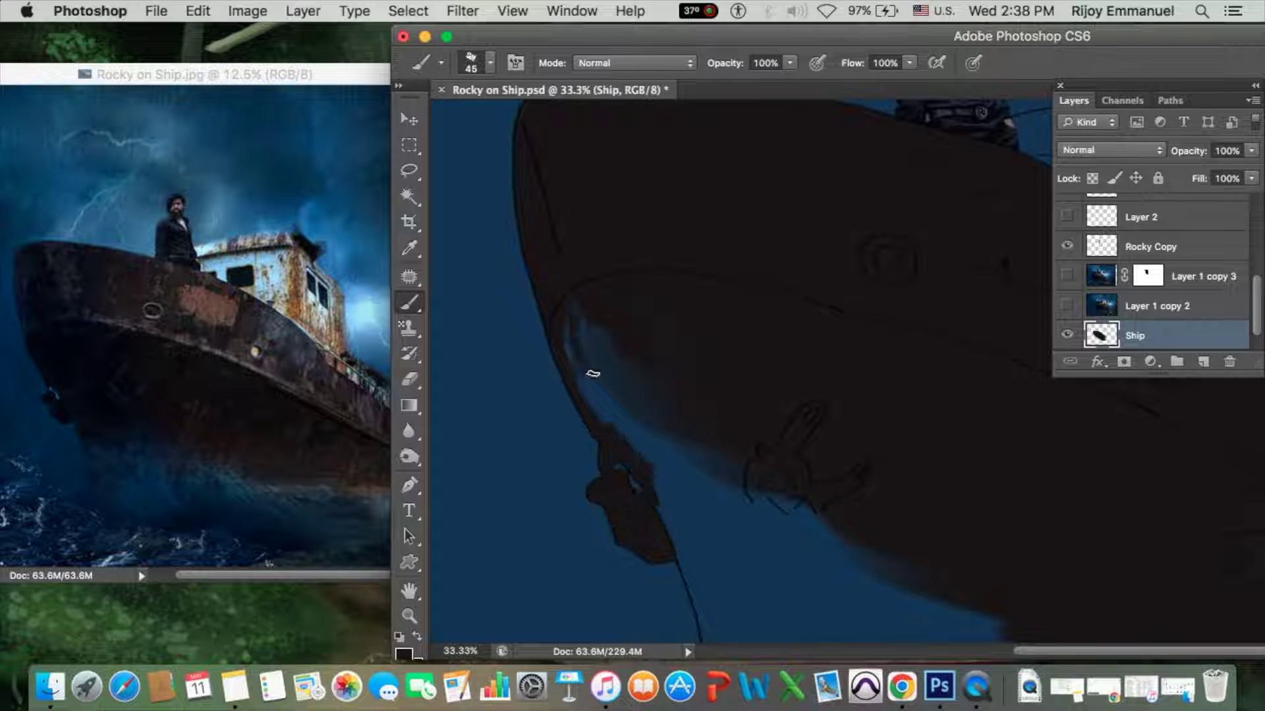
left_click_drag(593, 373, 652, 507)
With an 80 px then 60 px brush, fill the blue gap below the hull and extend the bow.
key("bracketright")
key("bracketright")
key("bracketright")
scroll(590, 375, "down", 5)
scroll(589, 375, "right", 3)
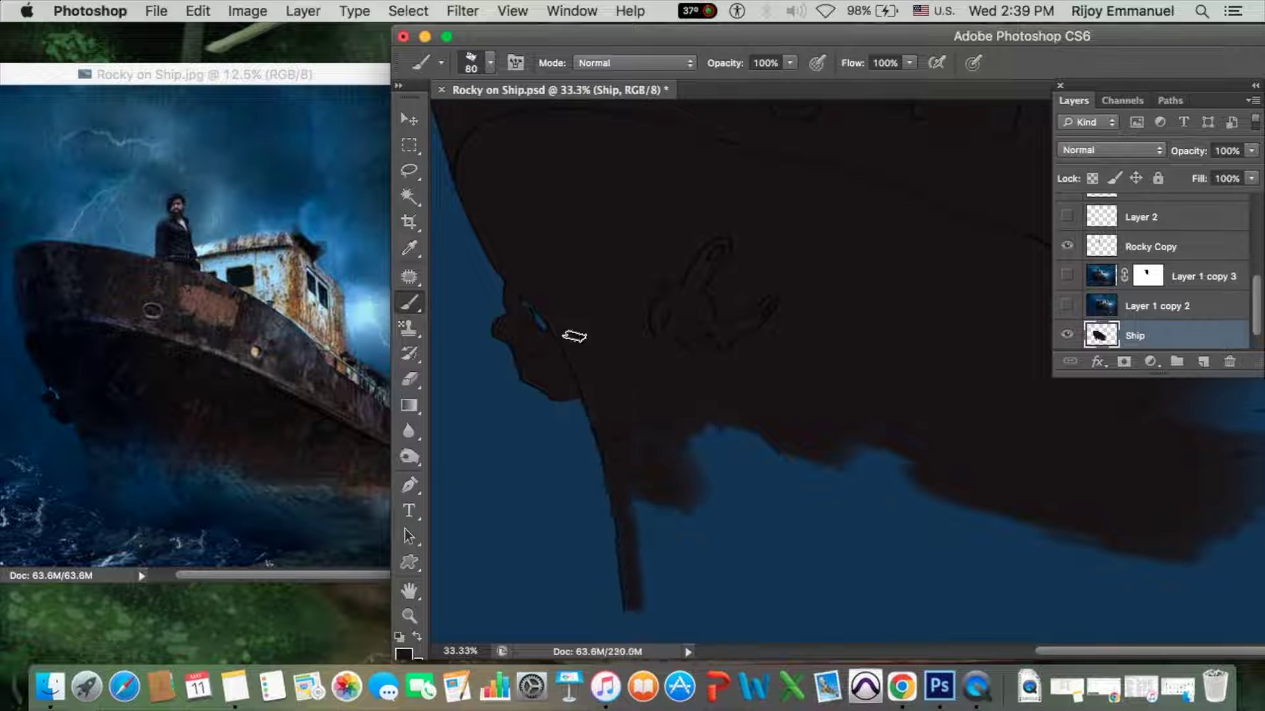
left_click_drag(804, 452, 889, 522)
scroll(889, 522, "up", 5)
scroll(889, 522, "right", 3)
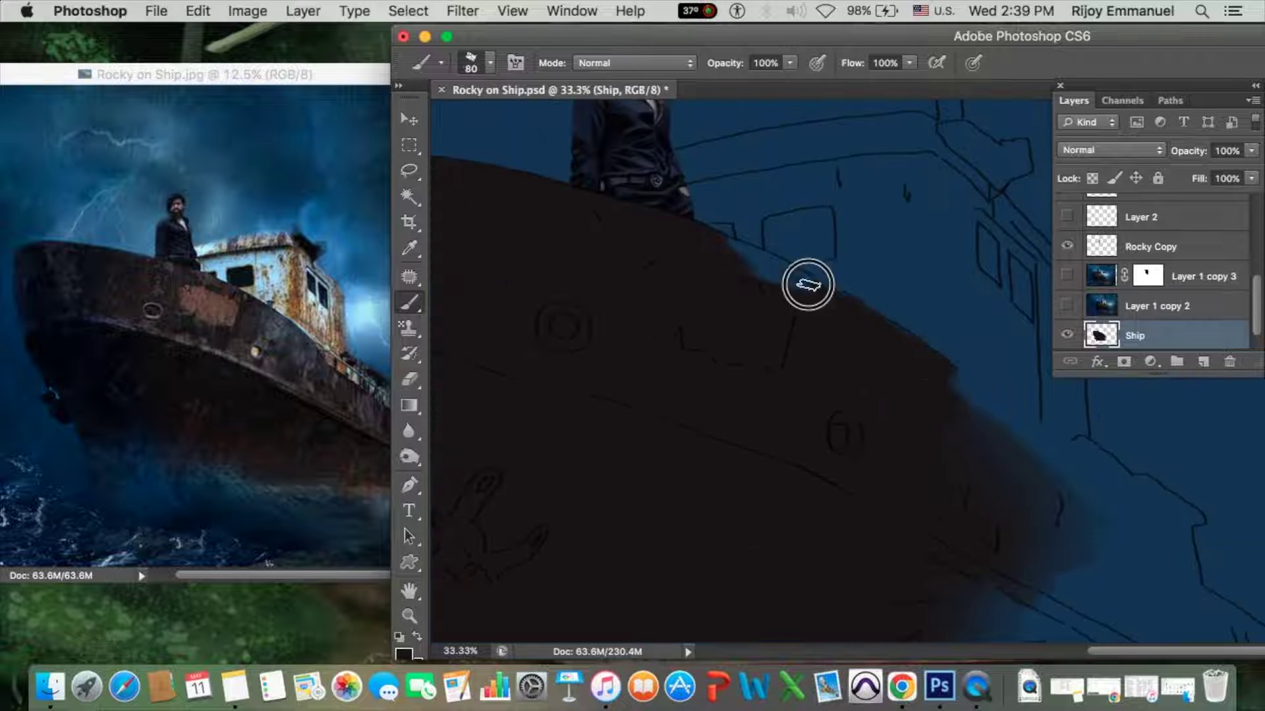
key("bracketleft")
key("bracketleft")
scroll(688, 237, "down", 5)
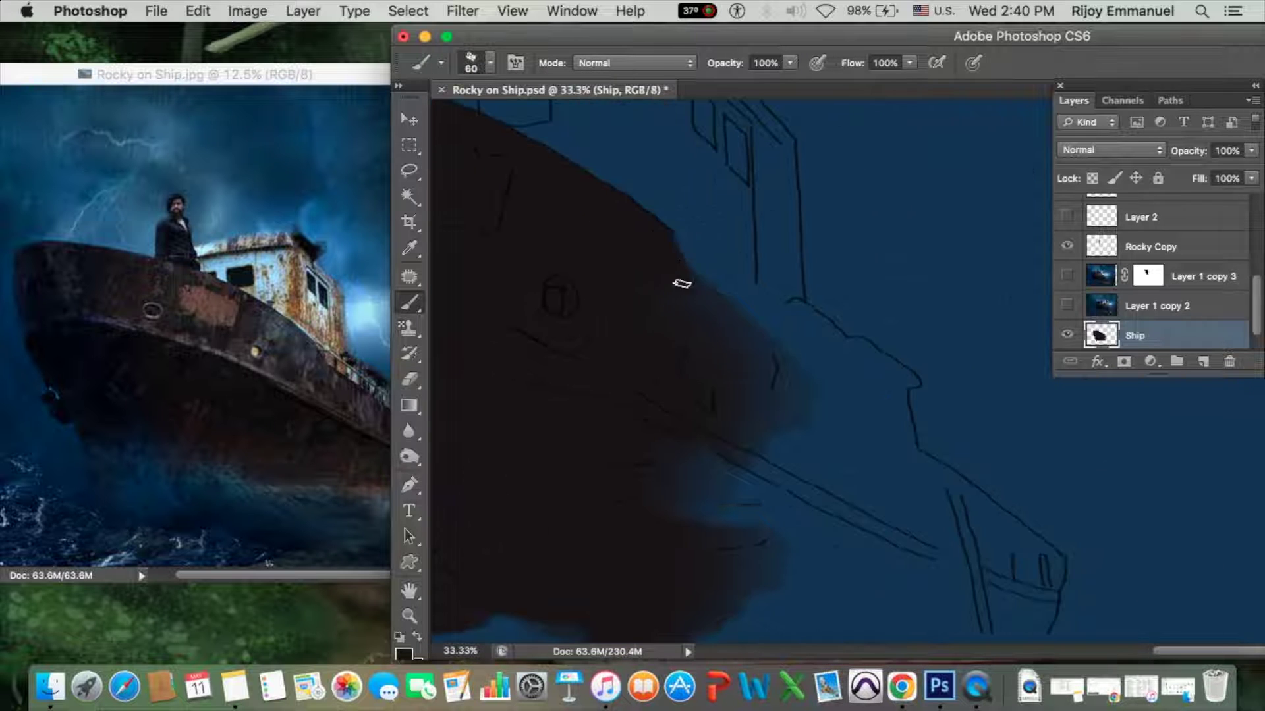
mouse_move(680, 282)
left_mouse_down()
mouse_move(938, 466)
mouse_move(875, 438)
left_mouse_up()
Widen the bow, zoom out, and paint the bottom of the bow dark with a larger brush.
scroll(876, 437, "down", 3)
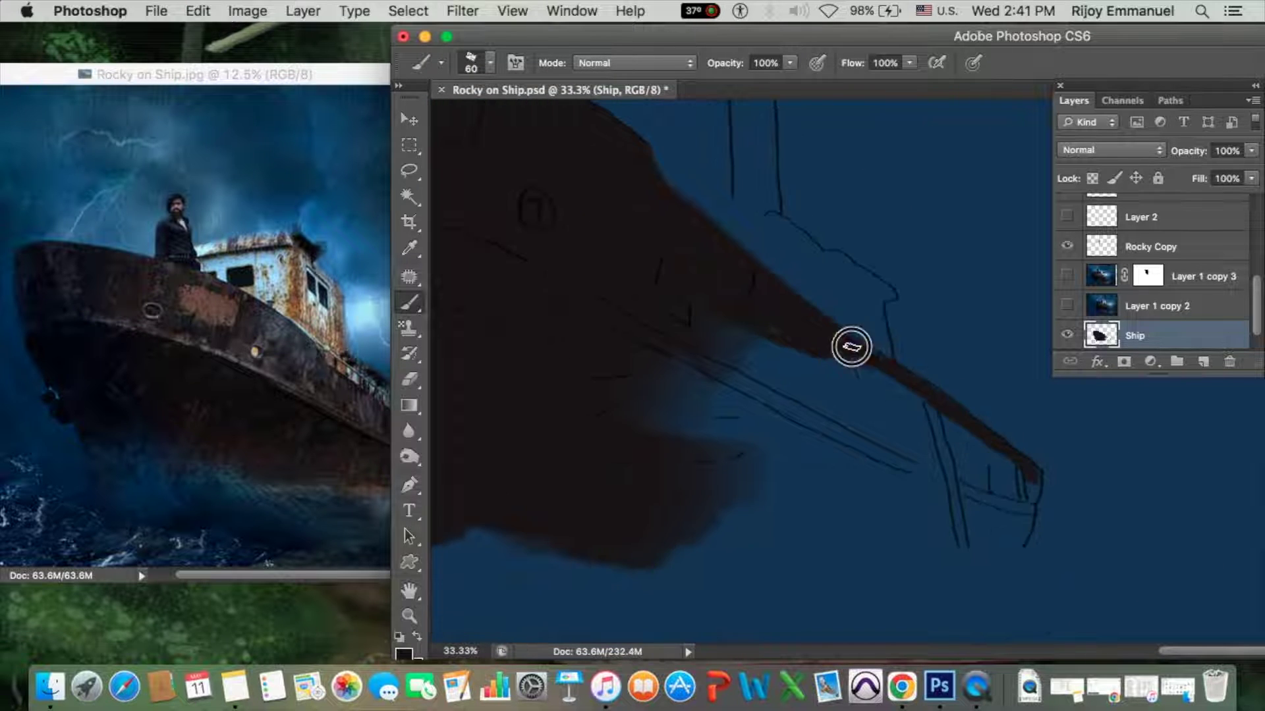
mouse_move(850, 345)
left_mouse_down()
mouse_move(1001, 522)
mouse_move(876, 431)
mouse_move(658, 502)
left_mouse_up()
key("bracketright")
key("bracketright")
key("bracketright")
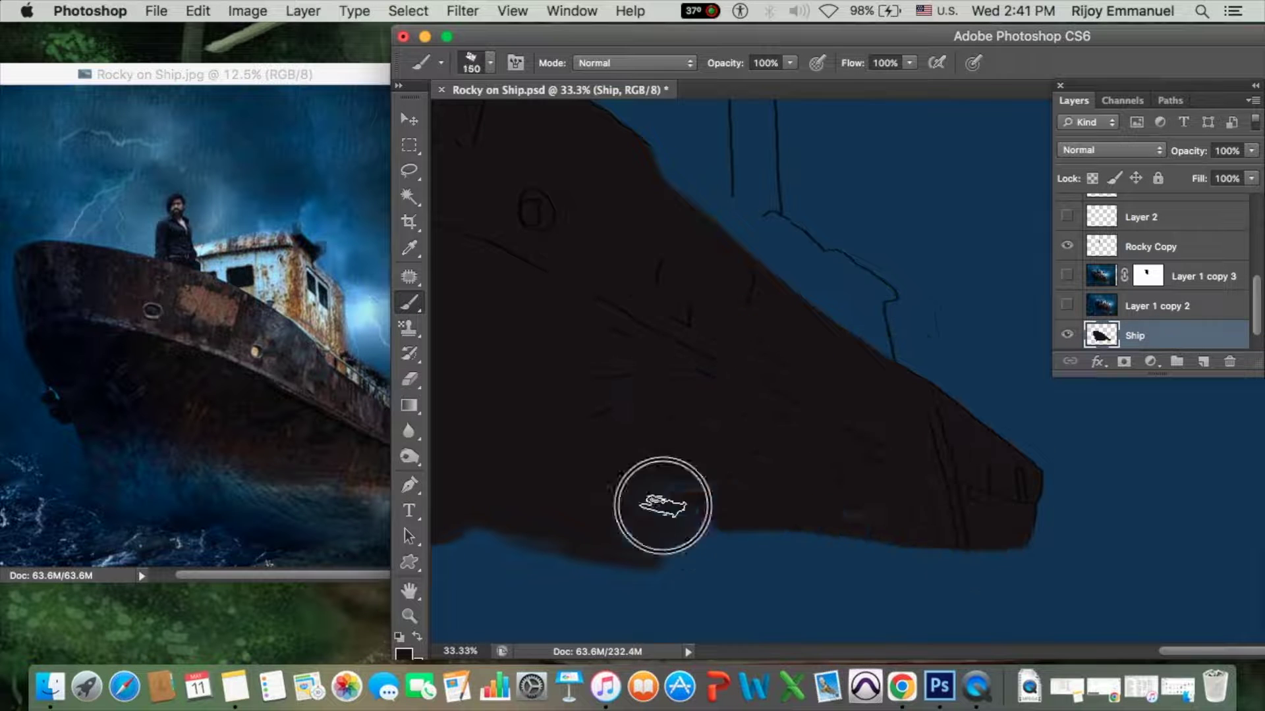
key("super+minus")
key("super+minus")
mouse_move(683, 432)
left_mouse_down()
mouse_move(971, 424)
mouse_move(906, 388)
left_mouse_up()
key("bracketleft")
key("bracketleft")
key("bracketleft")
right_click(853, 350)
Paint a soft lighter tone and darker shading on the hull's left side.
left_click_drag(790, 63, 743, 84)
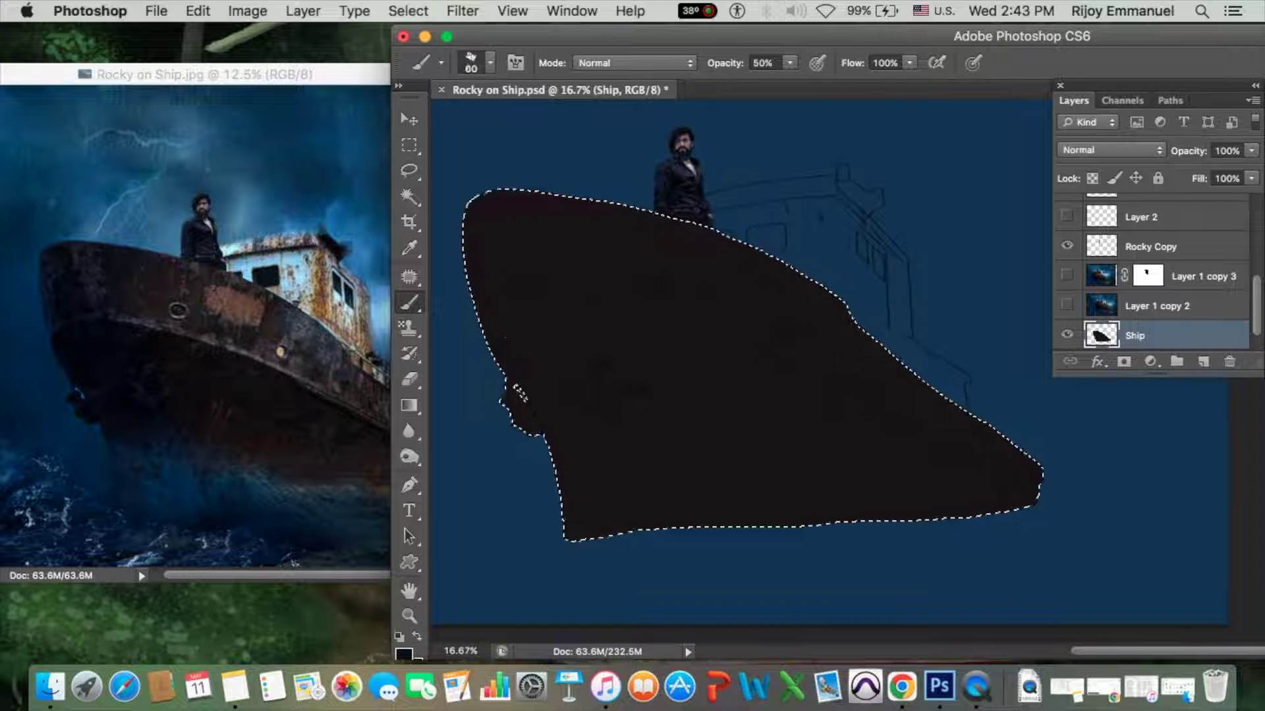
mouse_move(517, 386)
left_mouse_down()
mouse_move(545, 330)
mouse_move(579, 376)
mouse_move(637, 320)
left_mouse_up()
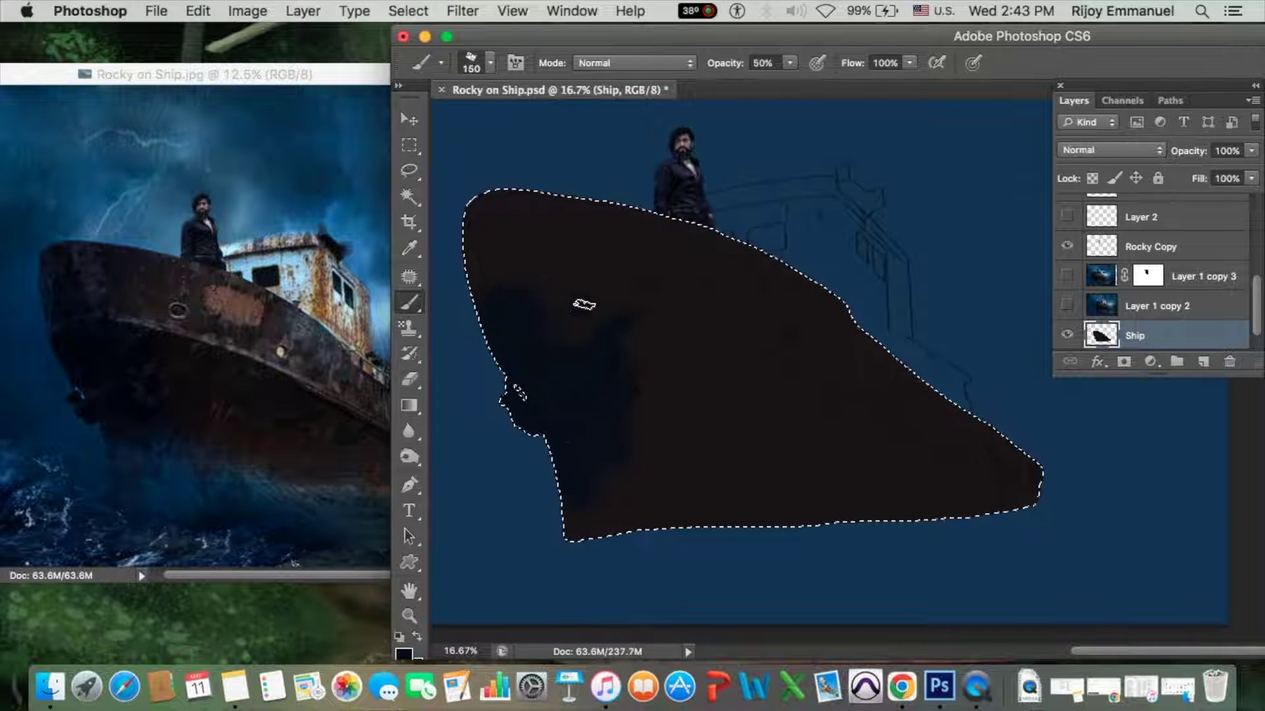
key("0")
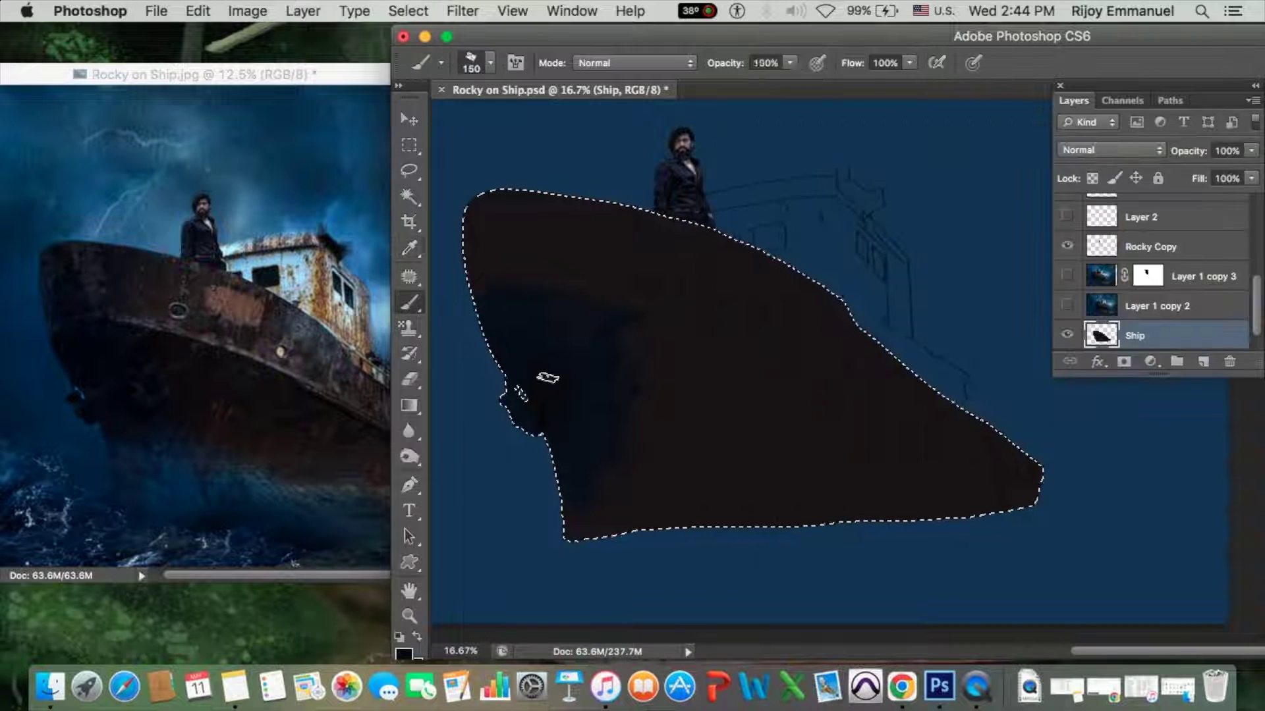
mouse_move(547, 378)
left_mouse_down()
mouse_move(656, 418)
mouse_move(578, 384)
left_mouse_up()
At 23% opacity, paint a faint stroke and a lighter diagonal band across the hull, then a 9% patch.
key("2")
key("3")
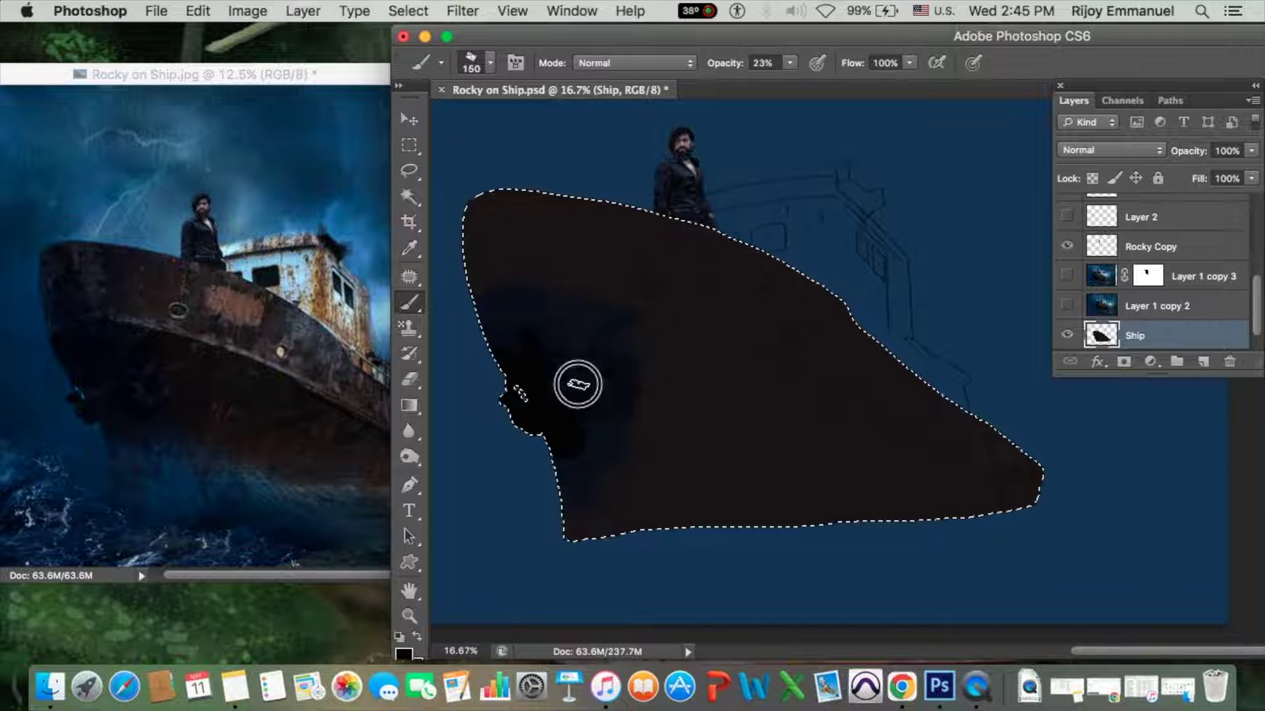
key("bracketleft")
key("bracketleft")
key("bracketleft")
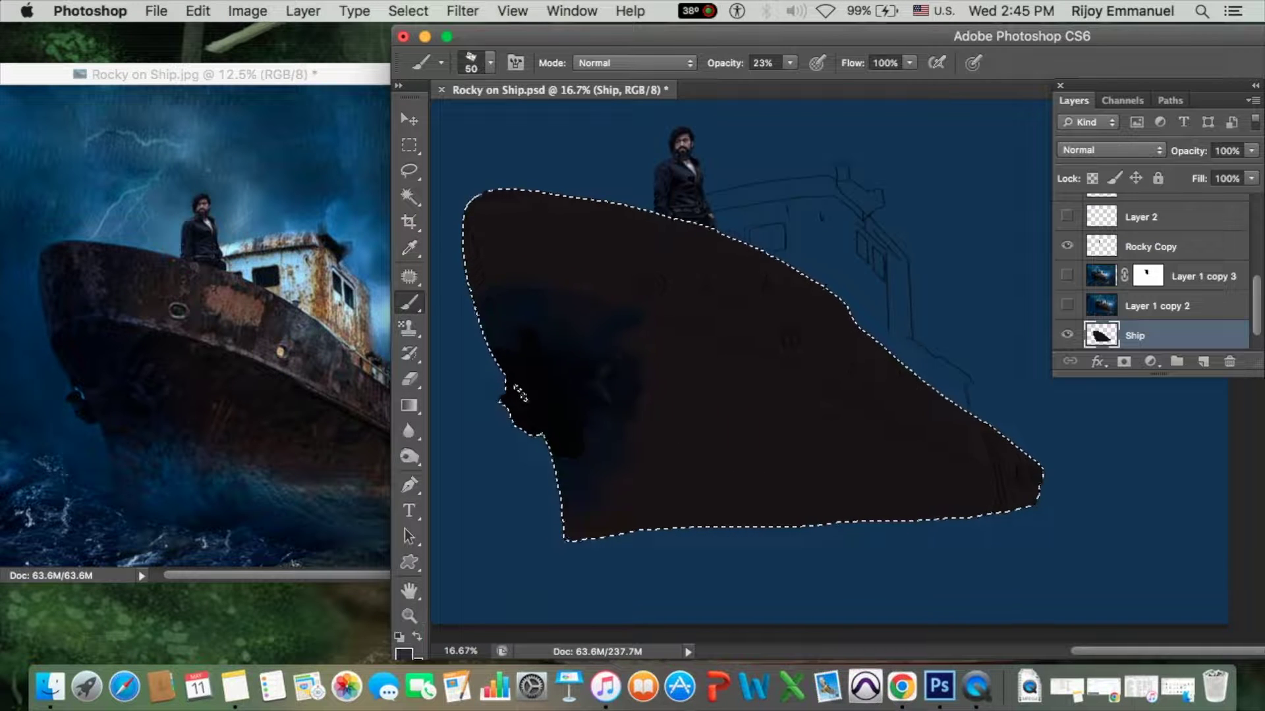
left_click_drag(578, 403, 577, 507)
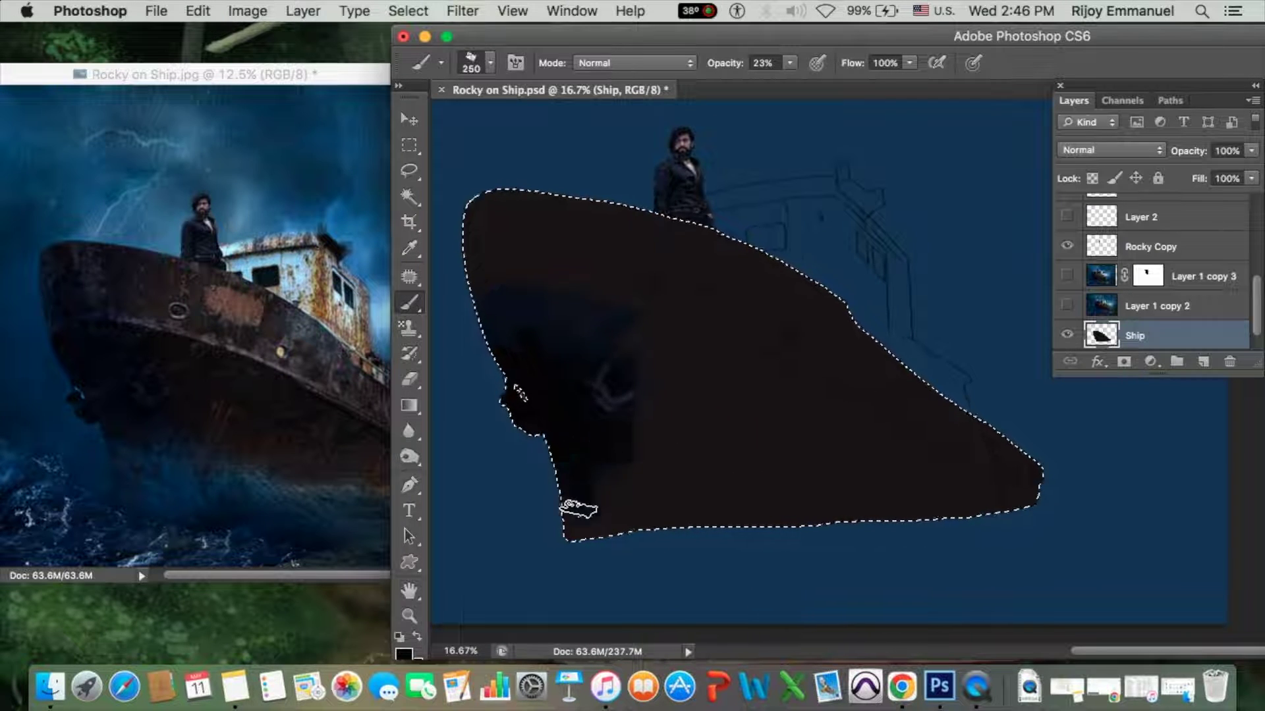
key("bracketright")
key("bracketright")
key("bracketright")
left_click_drag(673, 322, 1010, 479)
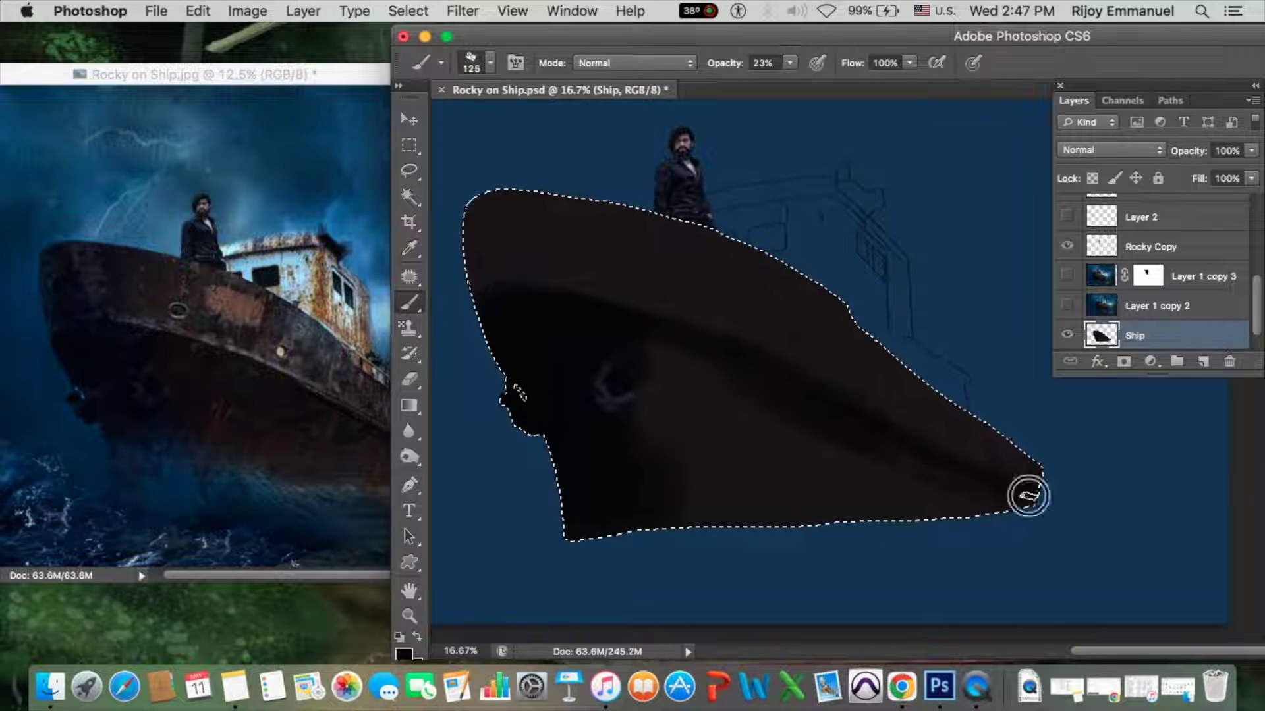
key("bracketright")
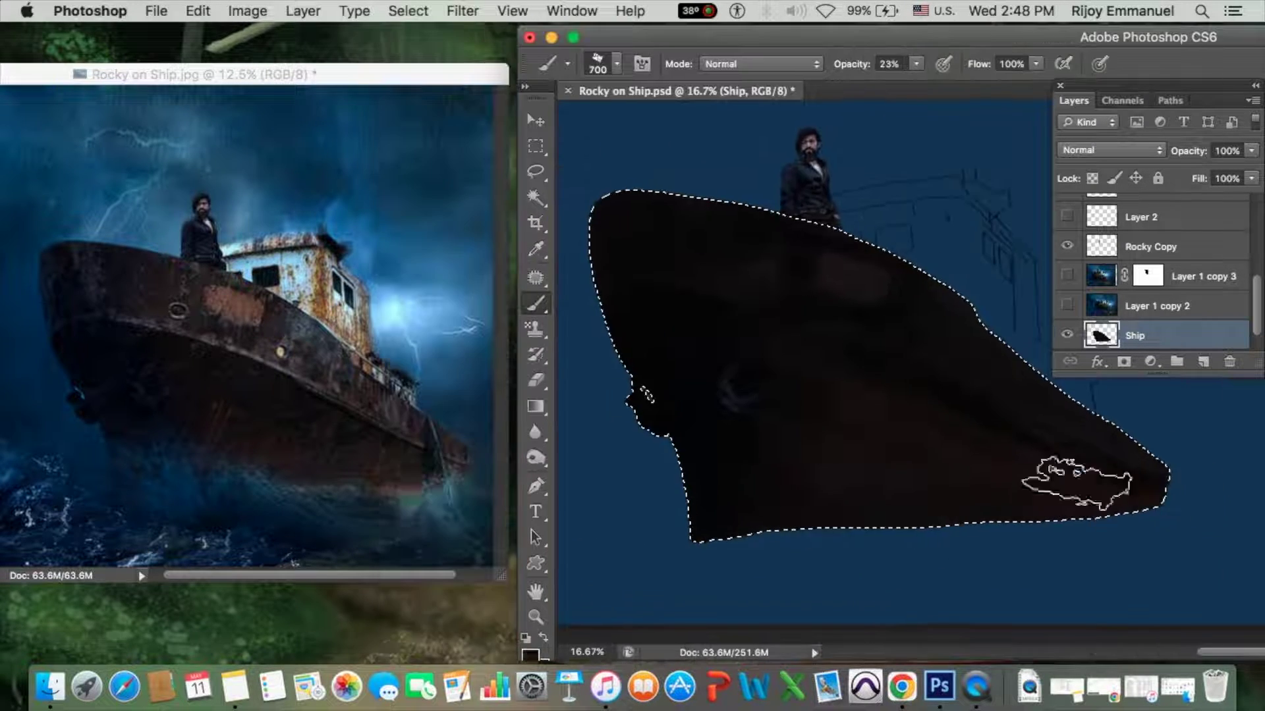
key("bracketleft")
key("bracketleft")
key("bracketleft")
key("0")
key("9")
left_click_drag(797, 277, 883, 283)
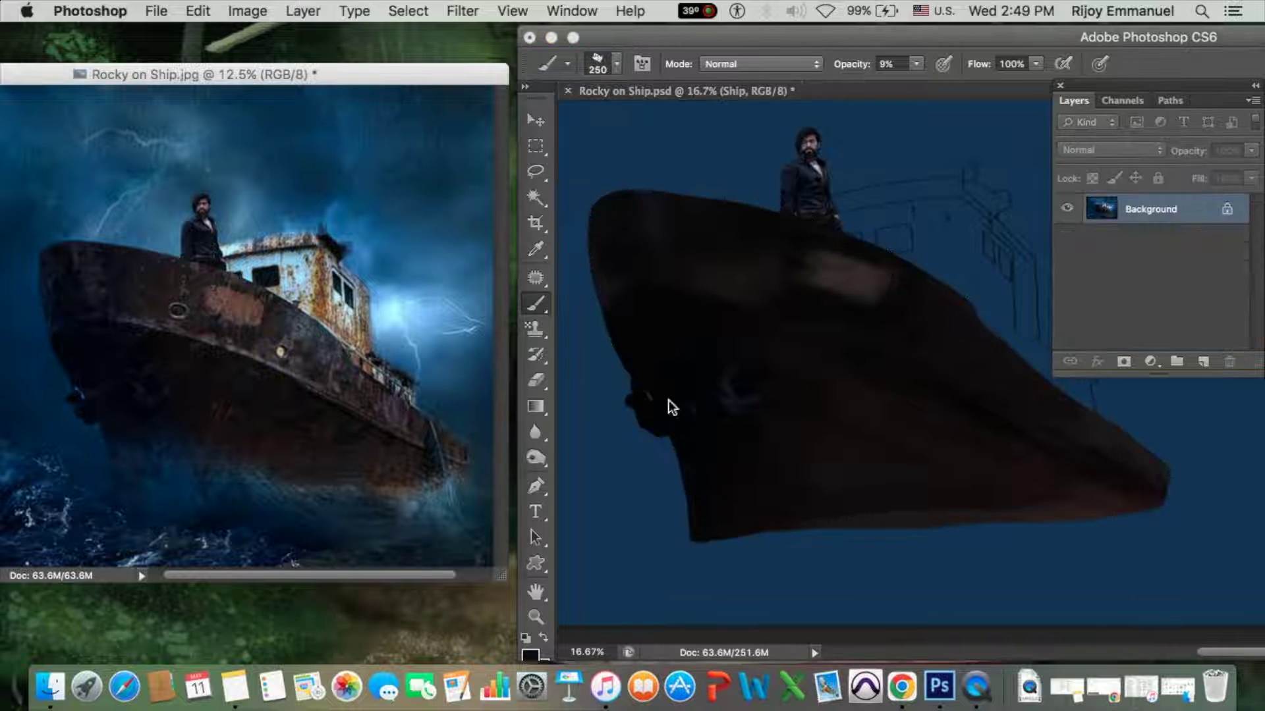
Set a 63 px brush, then at 30% opacity paint a faint light stroke along the deck line.
key("bracketleft")
key("bracketleft")
key("bracketleft")
key("2")
key("7")
left_click(616, 64)
key("Return")
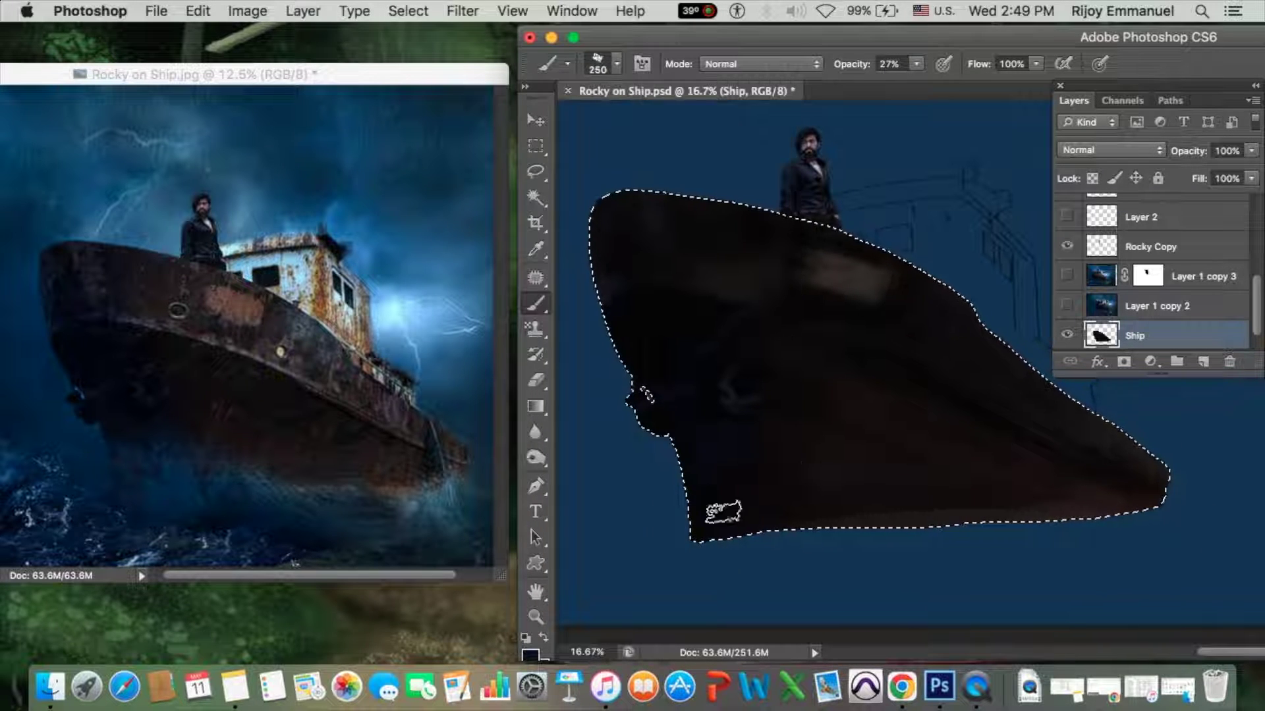
left_click(617, 64)
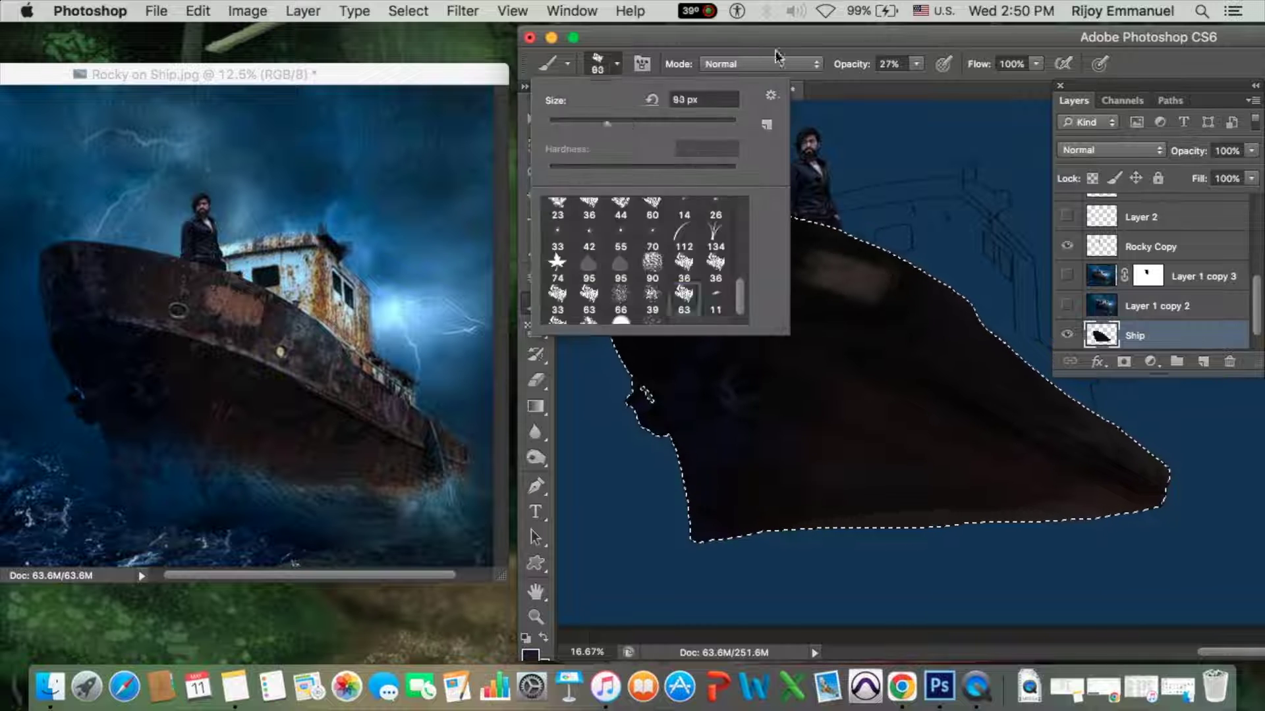
type("63")
key("Return")
key("1")
key("4")
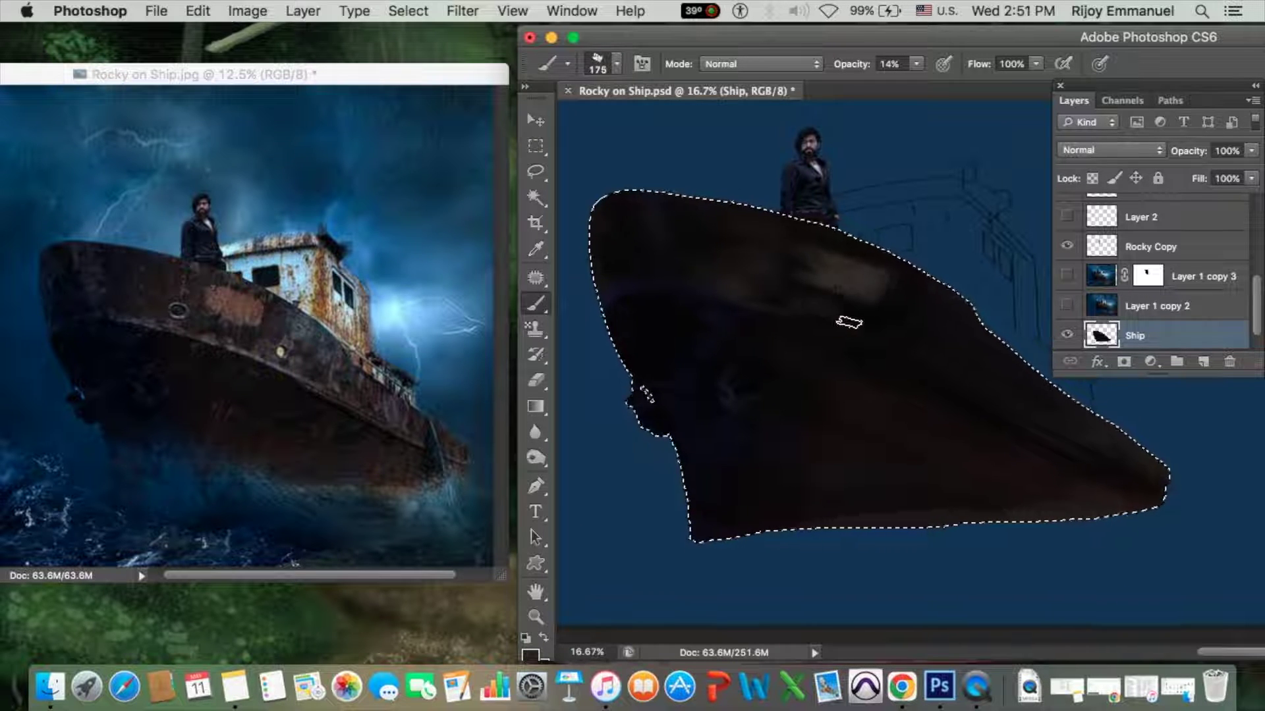
key("bracketright")
key("bracketright")
key("bracketright")
key("bracketleft")
key("bracketleft")
key("bracketleft")
key("3")
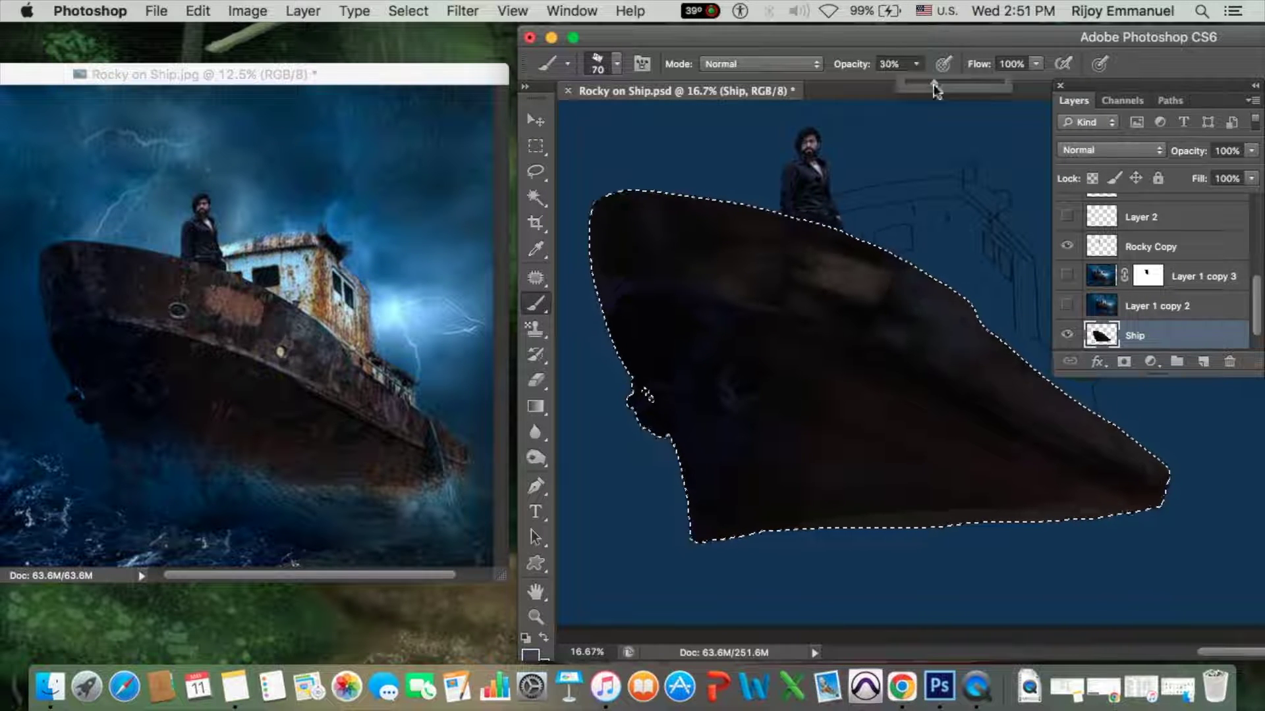
left_click_drag(672, 289, 850, 332)
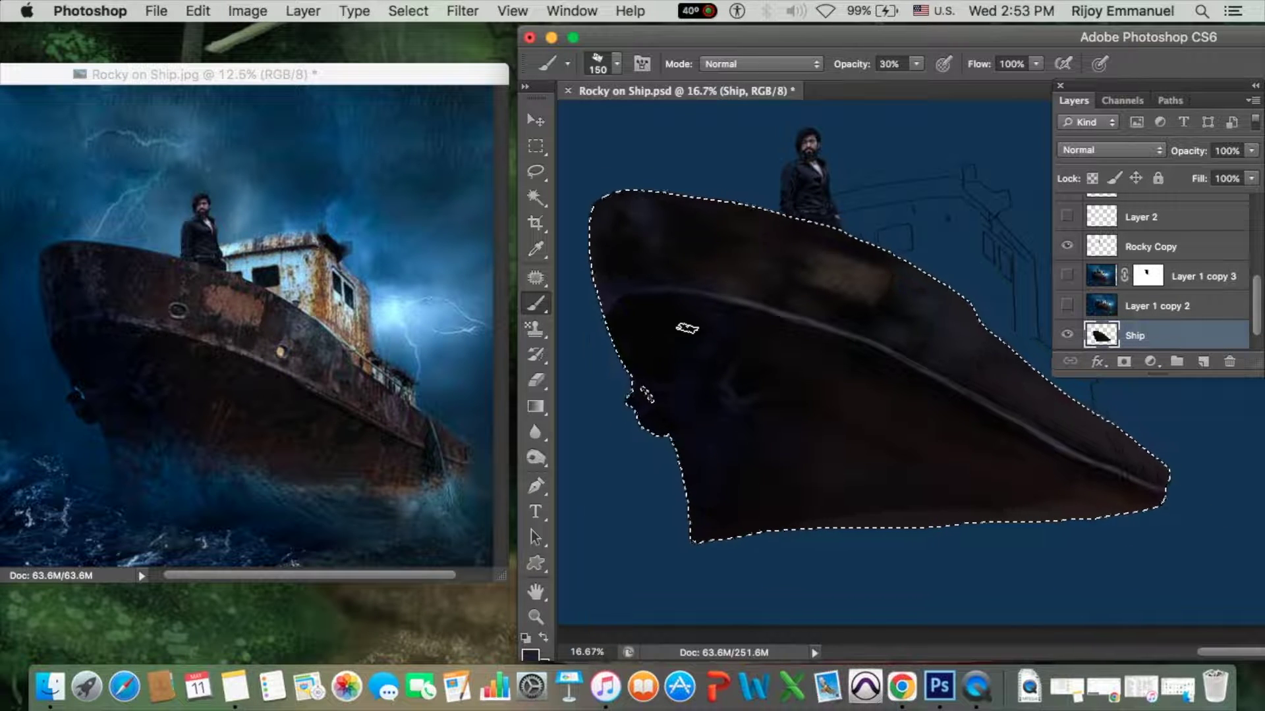
Darken the tip of the ship's bow, then choose a larger soft brush and tune its size and opacity.
key("bracketright")
key("bracketleft")
key("bracketleft")
key("bracketleft")
left_click_drag(1116, 487, 1117, 468)
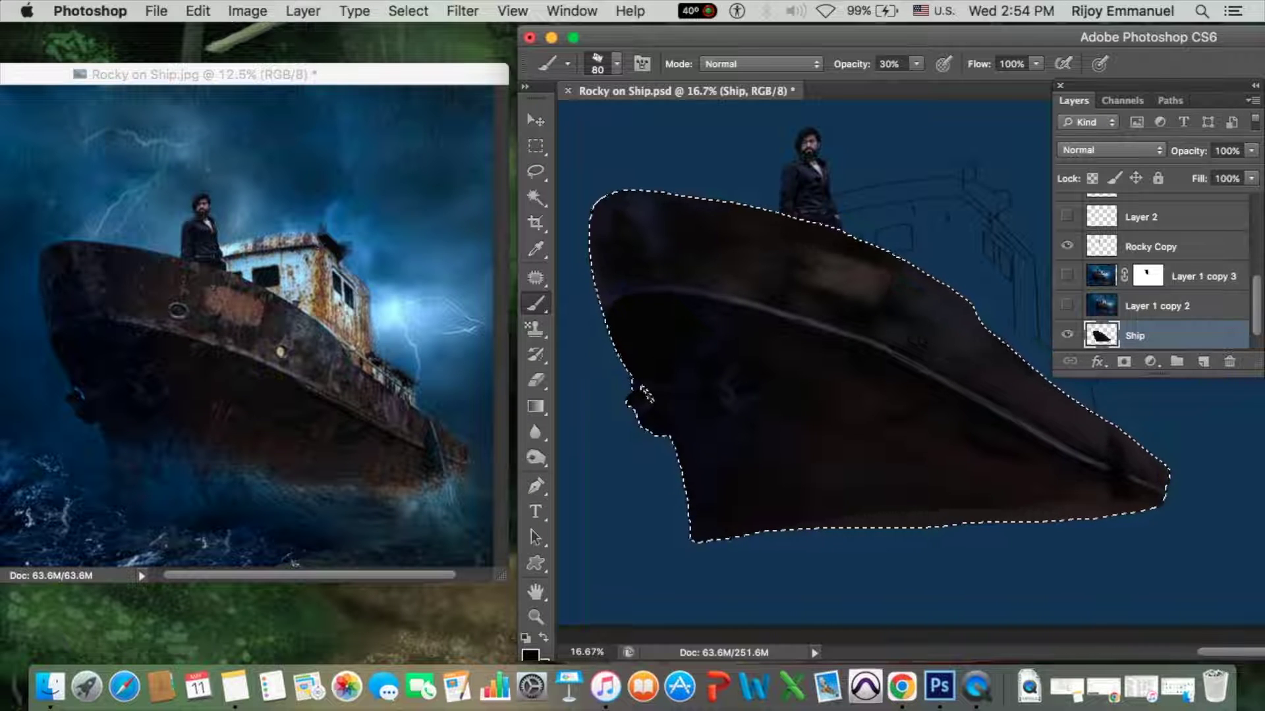
left_click(617, 64)
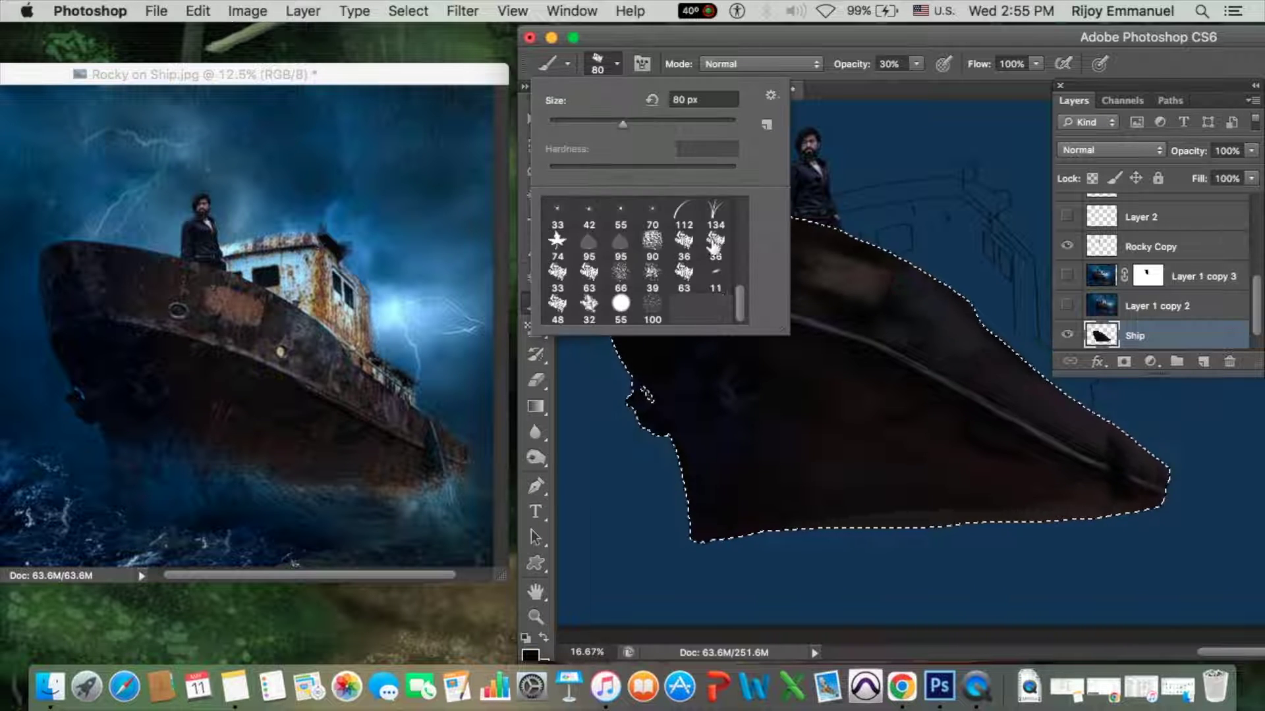
double_click(621, 297)
type("39")
key("bracketright")
key("bracketright")
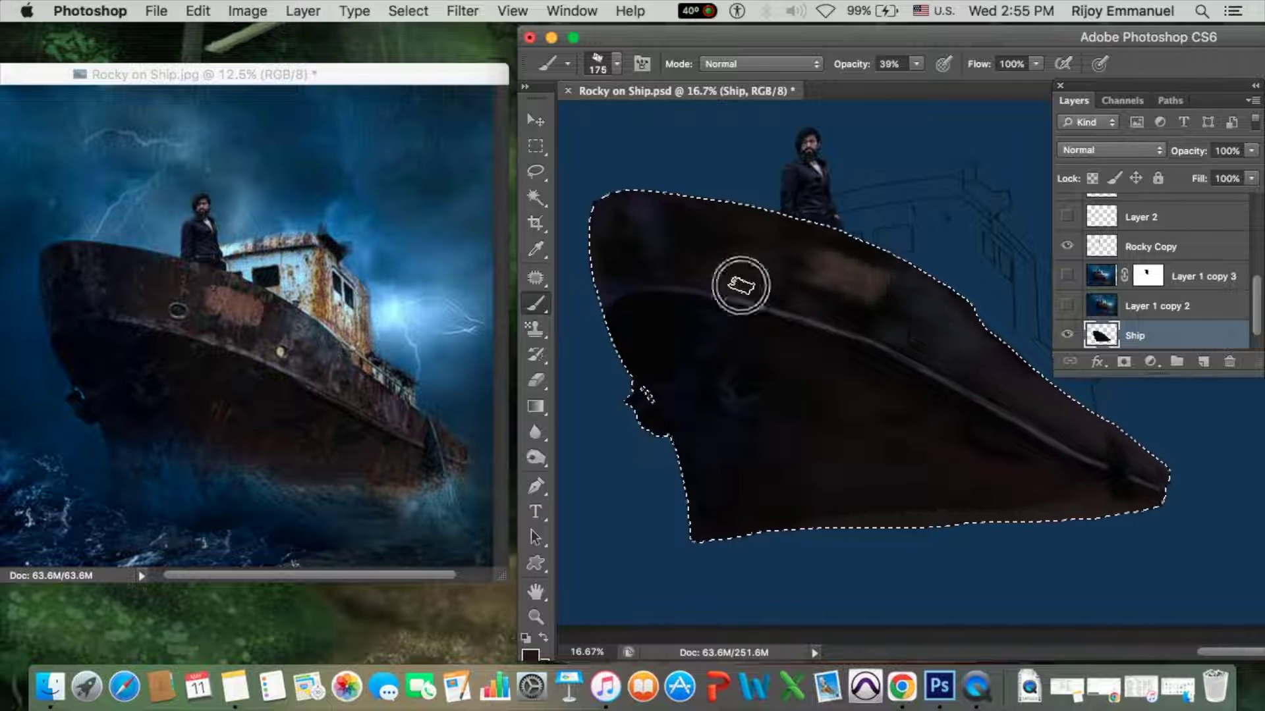
key("1")
key("4")
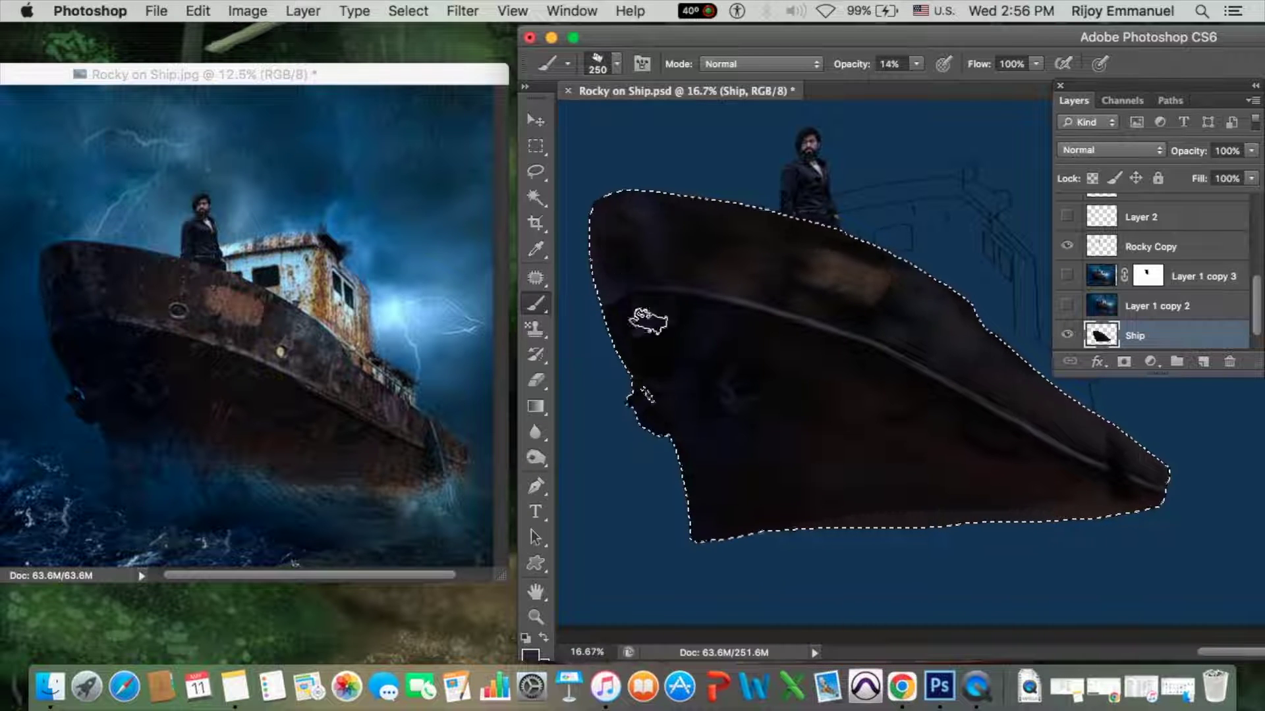
key("bracketright")
key("bracketright")
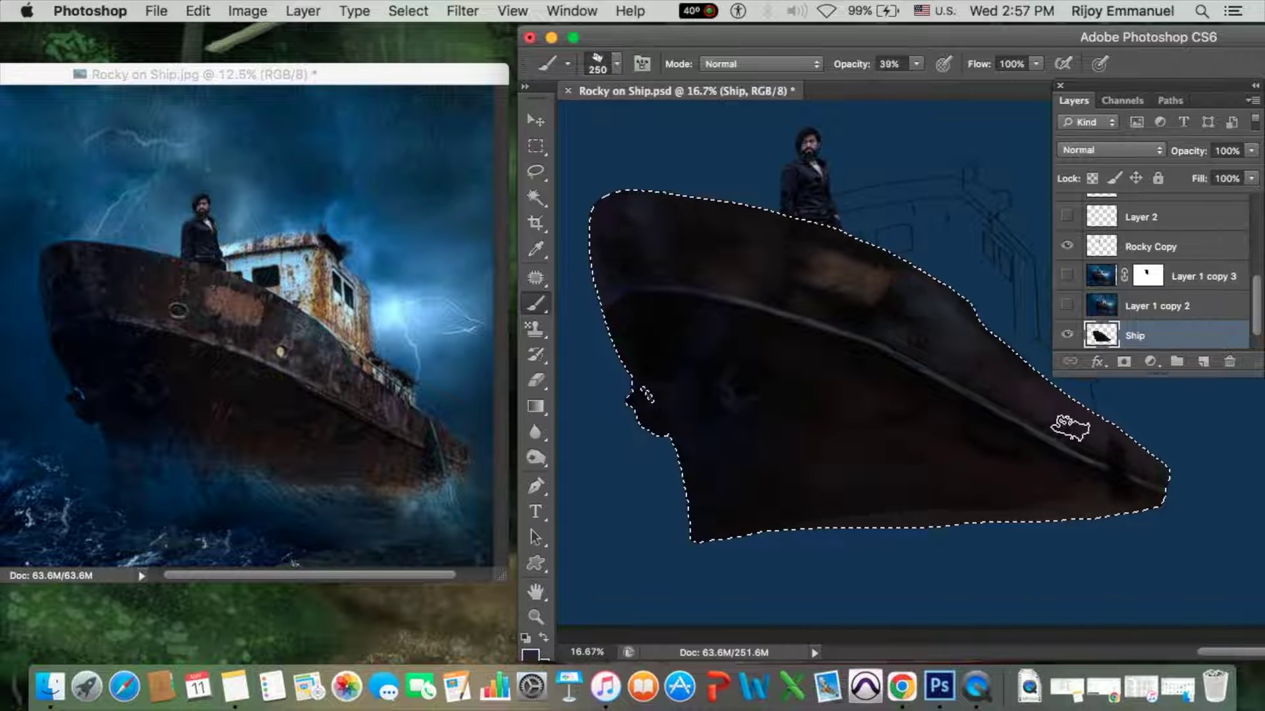
key("1")
key("3")
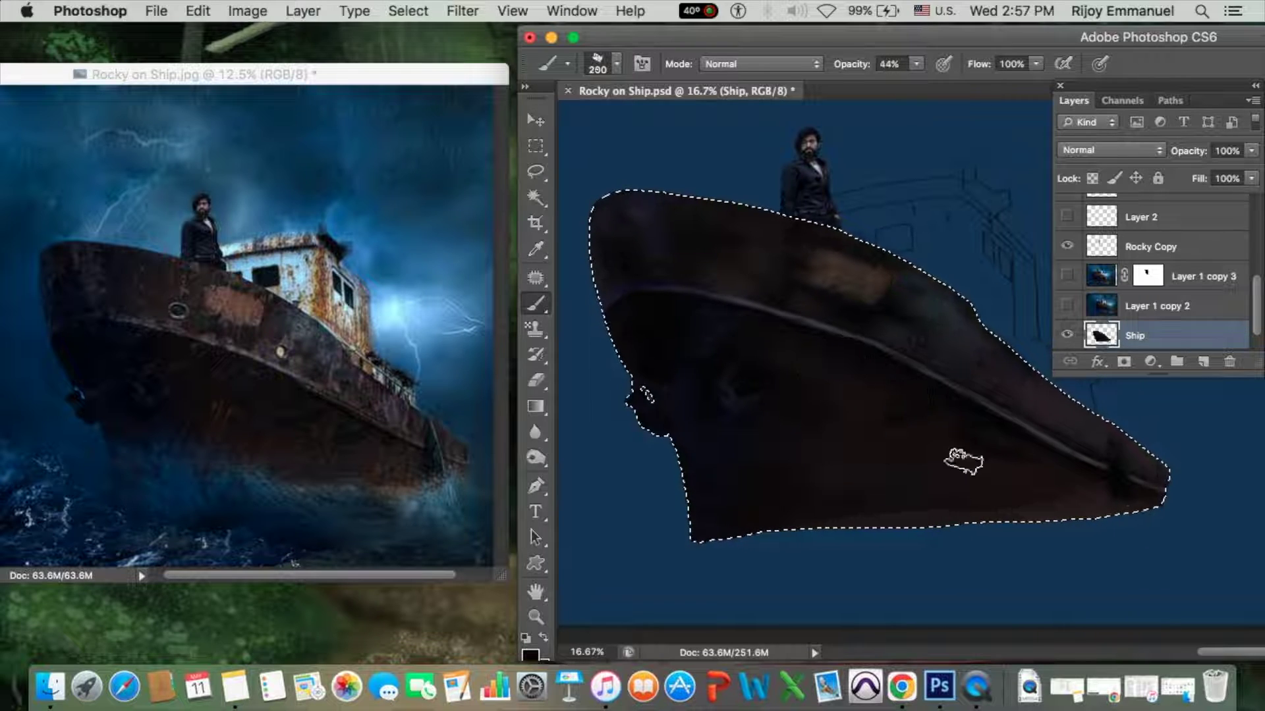
key("bracketleft")
key("bracketleft")
key("4")
key("4")
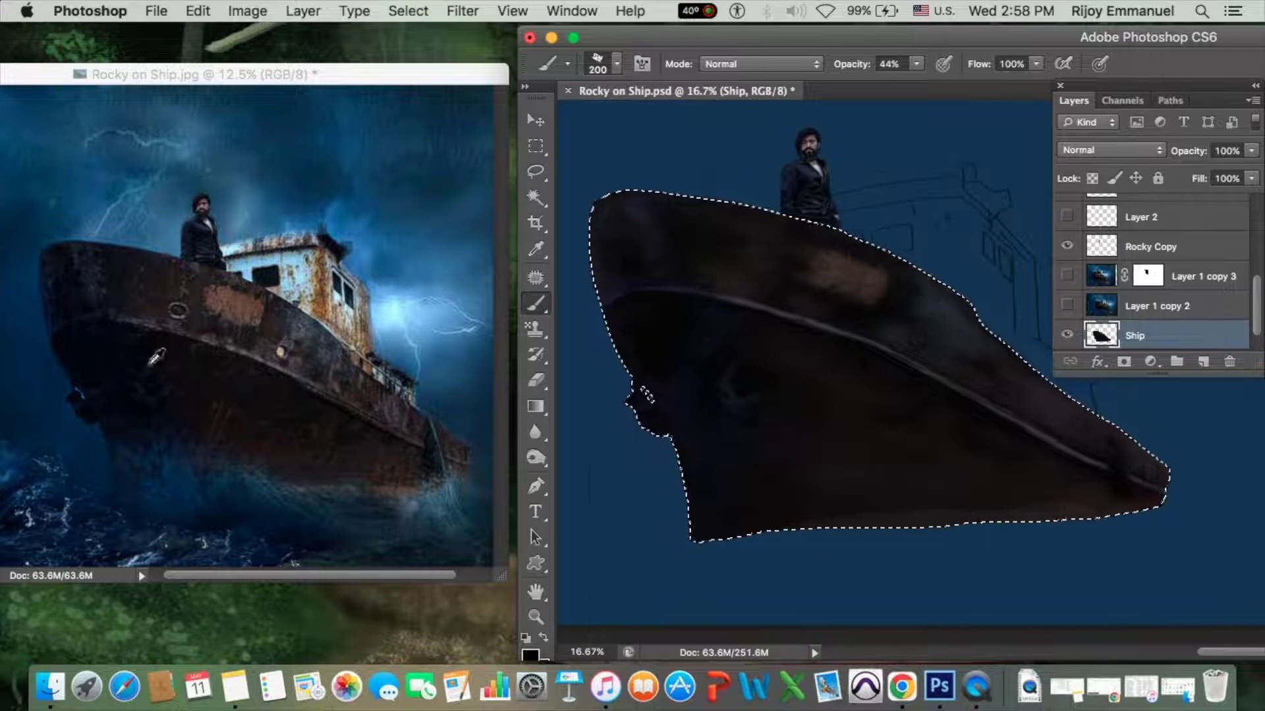
Zoom in on the hull with a small detail brush, toggling black and white and lowering opacity to 21%.
right_click(699, 335)
key("8")
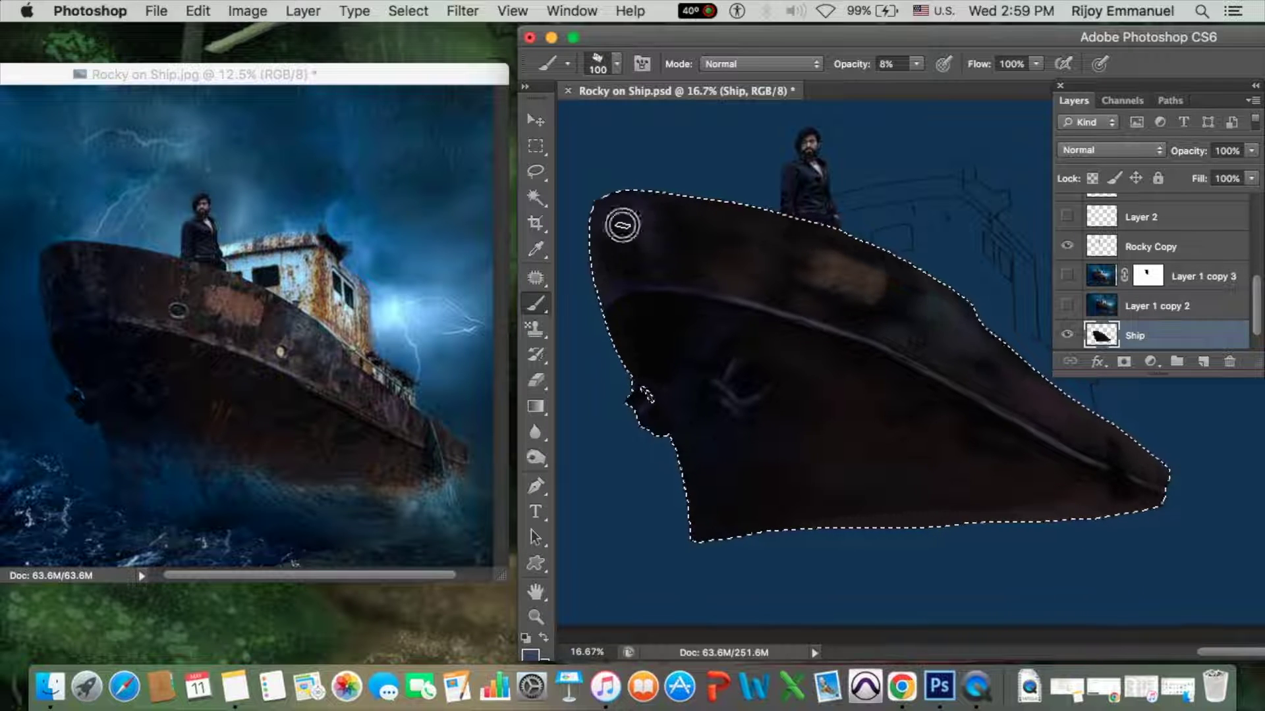
key("bracketleft")
key("bracketleft")
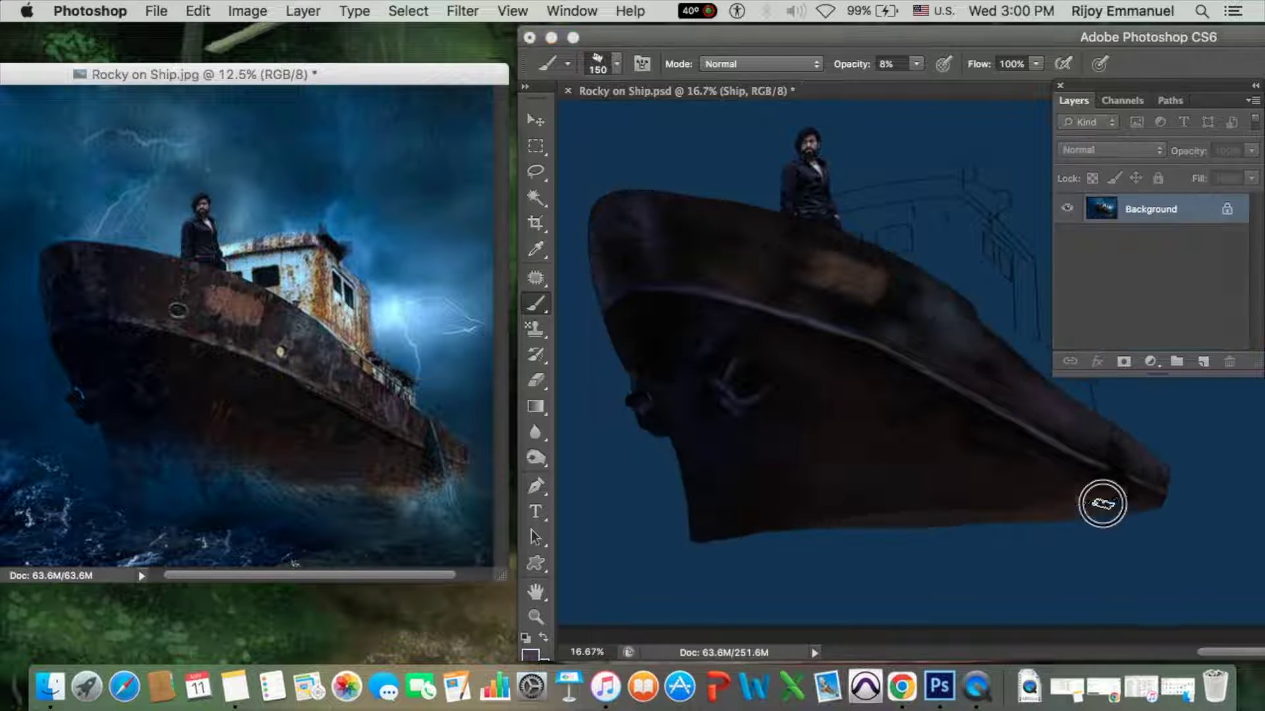
key("bracketleft")
key("bracketleft")
key("bracketleft")
key("3")
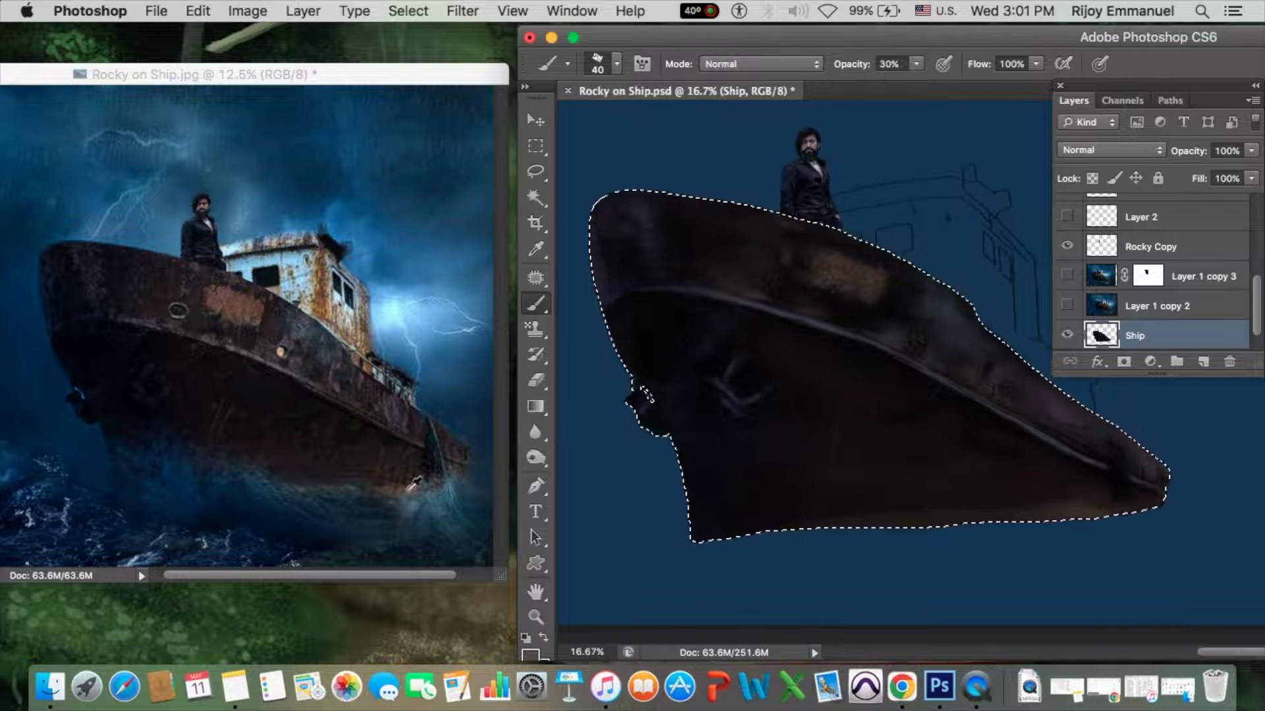
key("bracketleft")
key("bracketleft")
key("bracketleft")
key("0")
key("4")
key("bracketright")
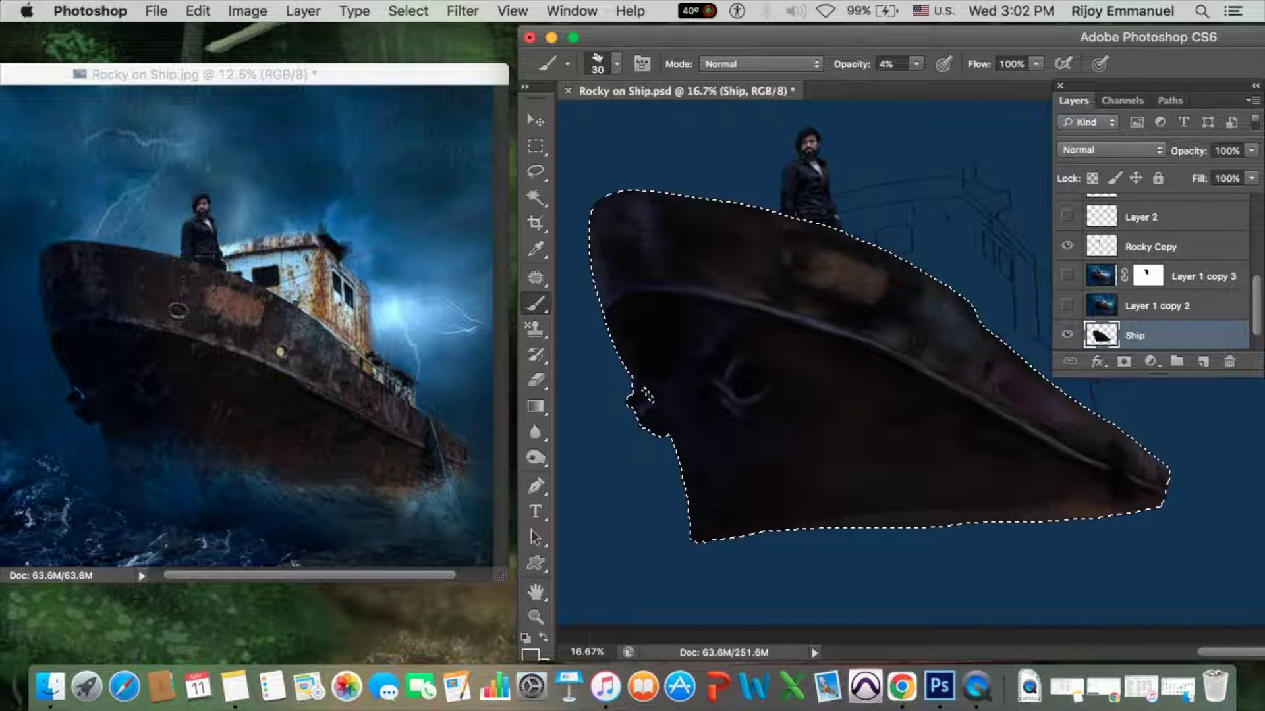
key("x")
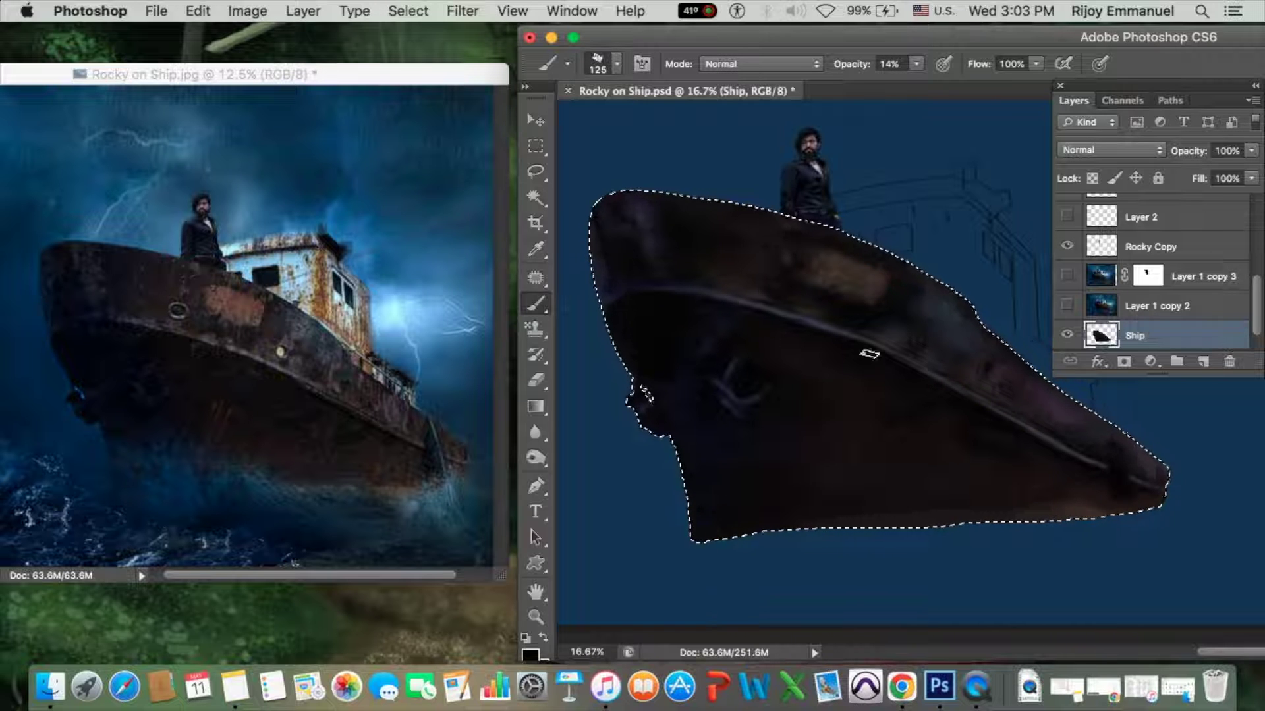
key("super+equal")
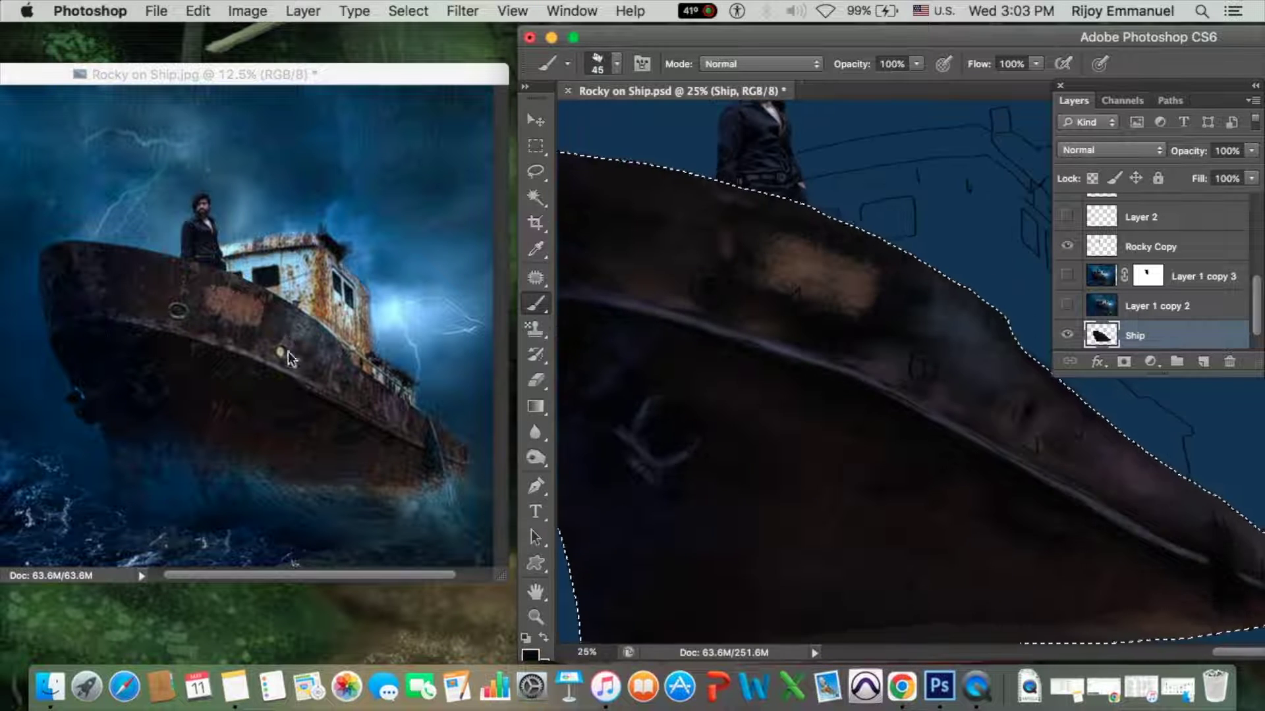
key("bracketleft")
key("bracketleft")
key("bracketleft")
key("1")
key("6")
key("bracketleft")
key("6")
key("0")
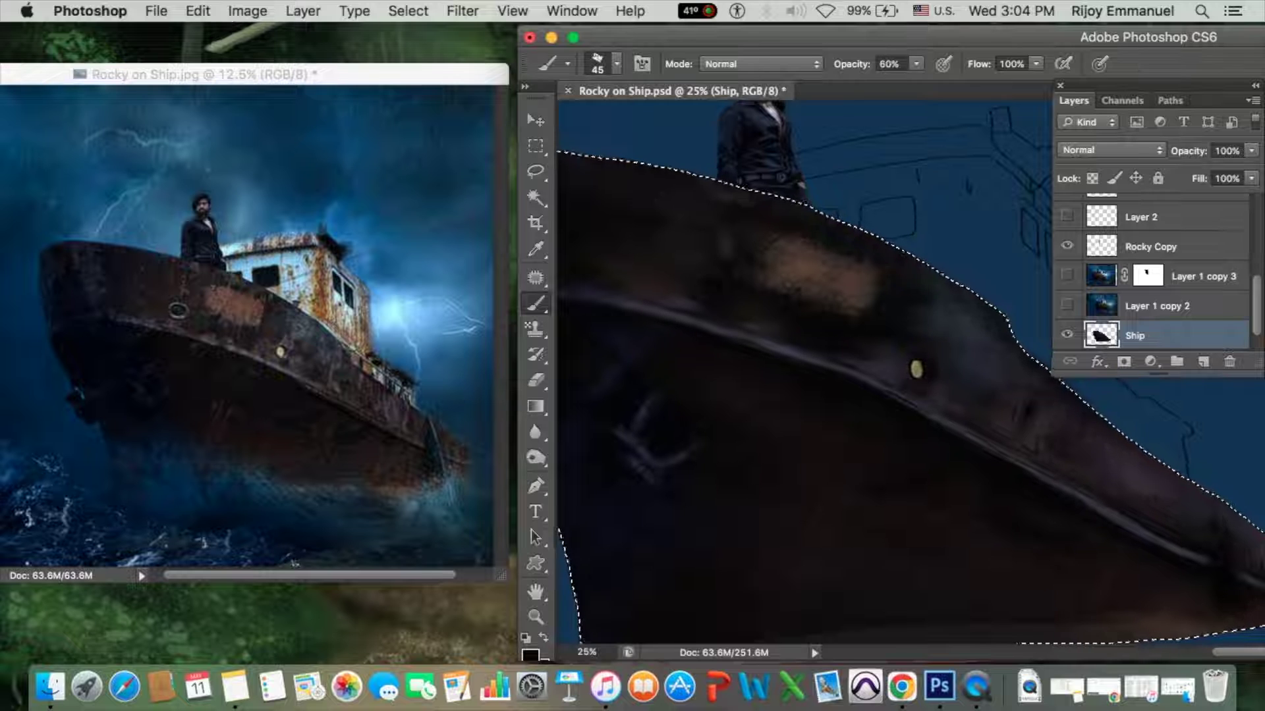
key("x")
left_click_drag(875, 92, 879, 93)
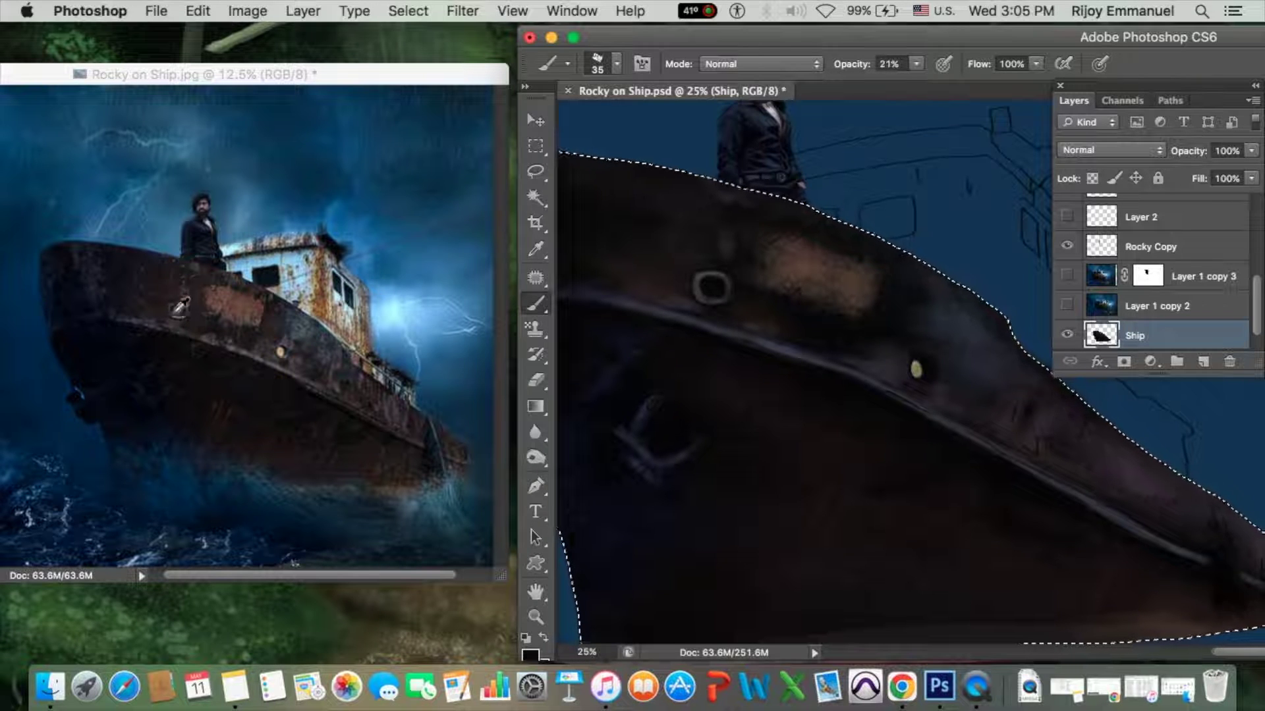
Switch back to black, adjust brush size and opacity, and zoom out to view the whole ship.
key("x")
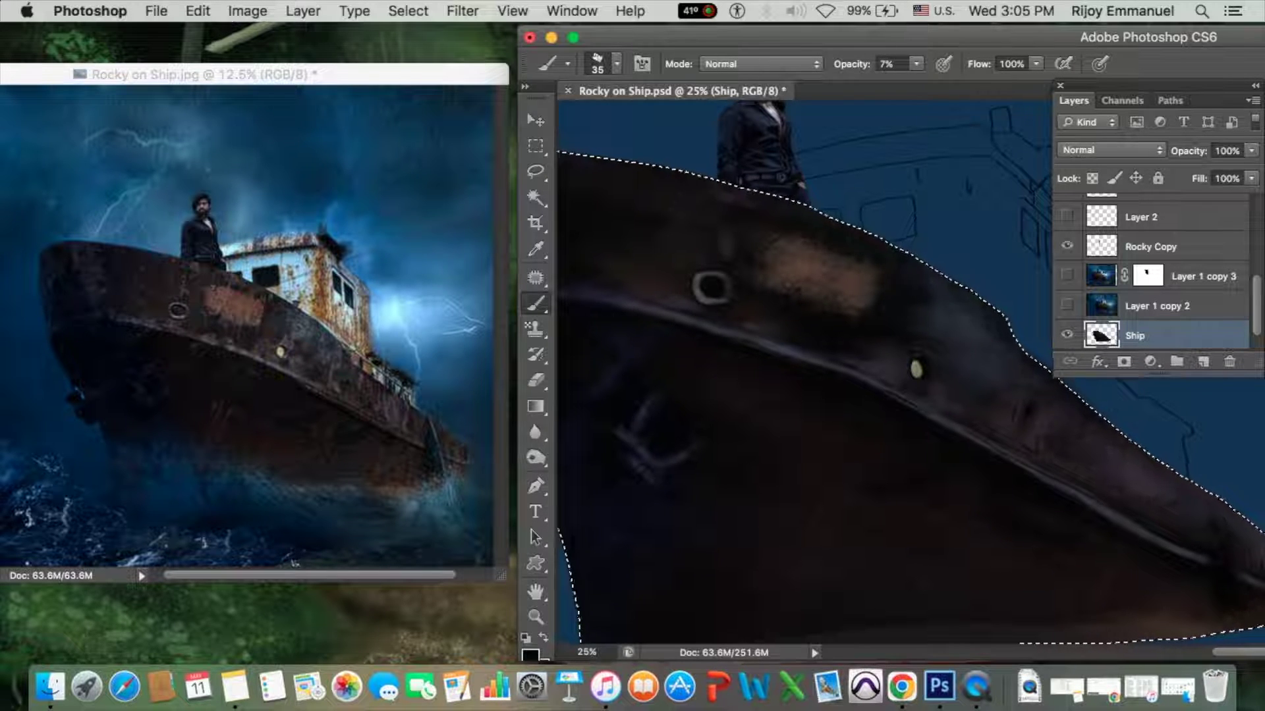
key("bracketright")
key("bracketright")
key("bracketright")
key("3")
key("1")
scroll(919, 485, "down", 2)
scroll(918, 486, "right", 3)
key("bracketleft")
key("bracketleft")
key("bracketleft")
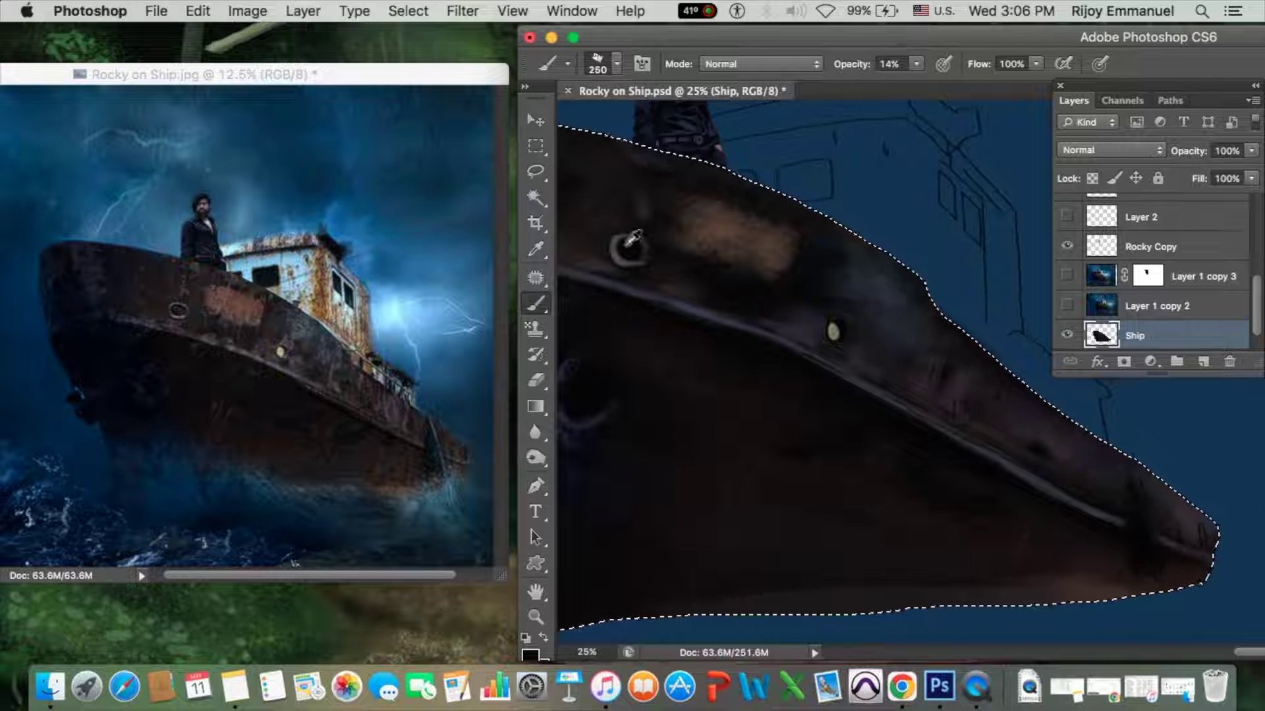
key("5")
key("4")
key("1")
key("1")
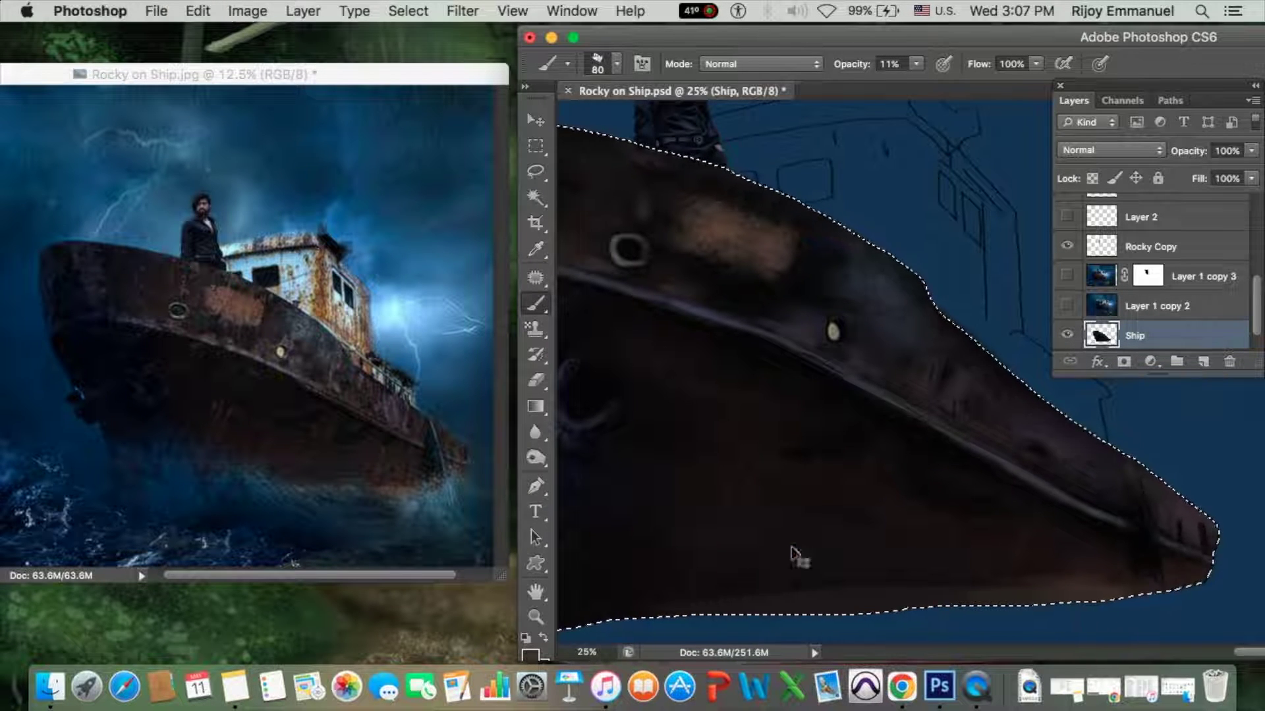
key("ctrl+minus")
key("5")
key("9")
key("bracketright")
key("bracketright")
key("bracketright")
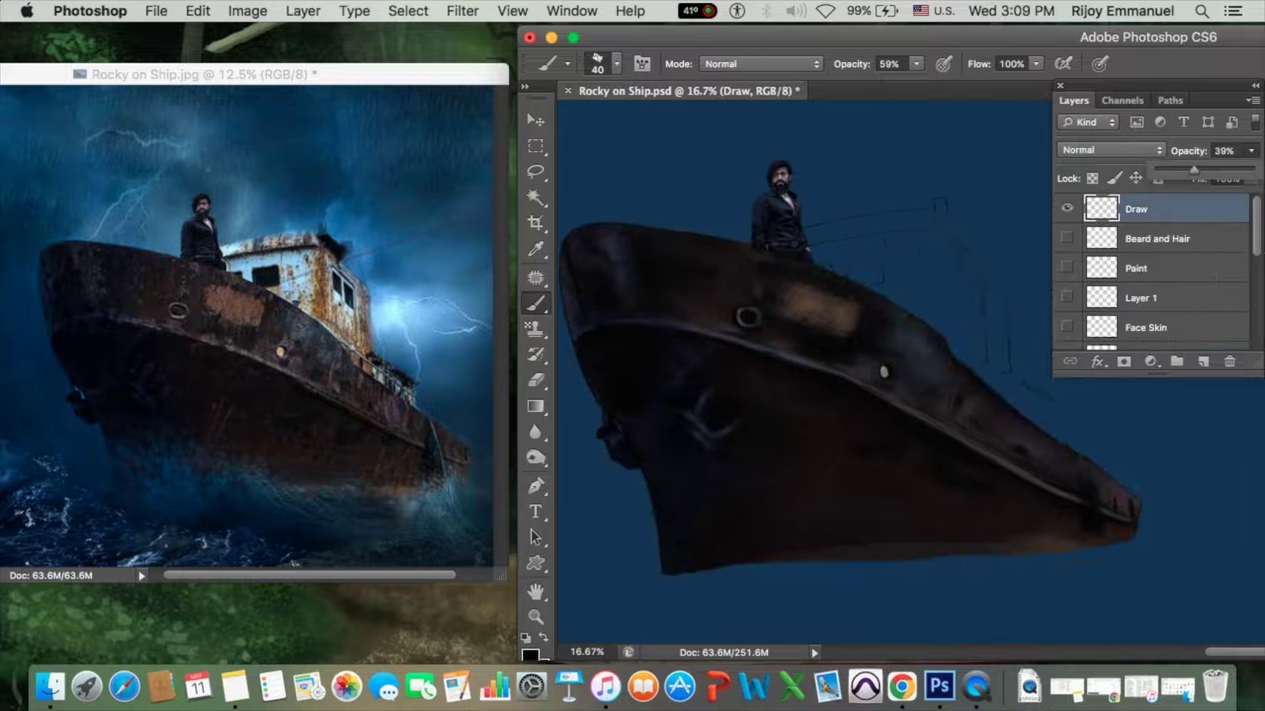
Paint light blue over the cabin, a dark stroke along its top, and two orange rust streaks down its walls.
left_click_drag(636, 210, 743, 234)
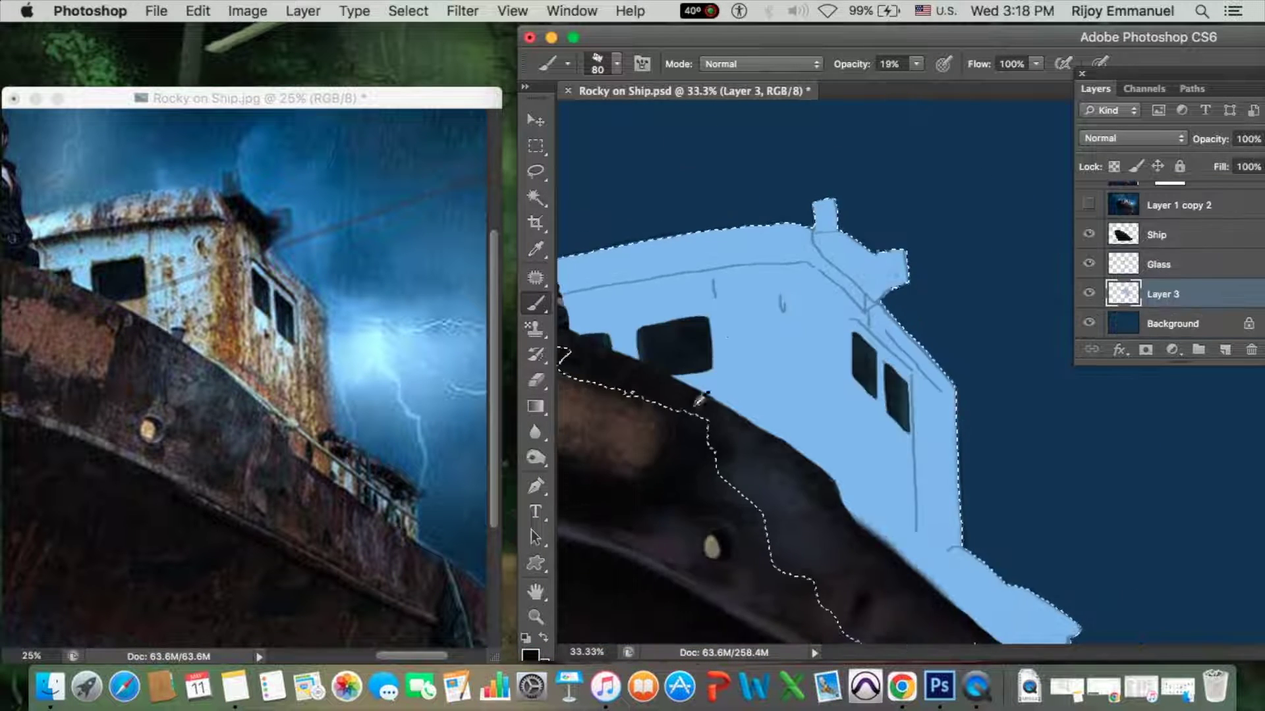
left_click_drag(664, 296, 920, 269)
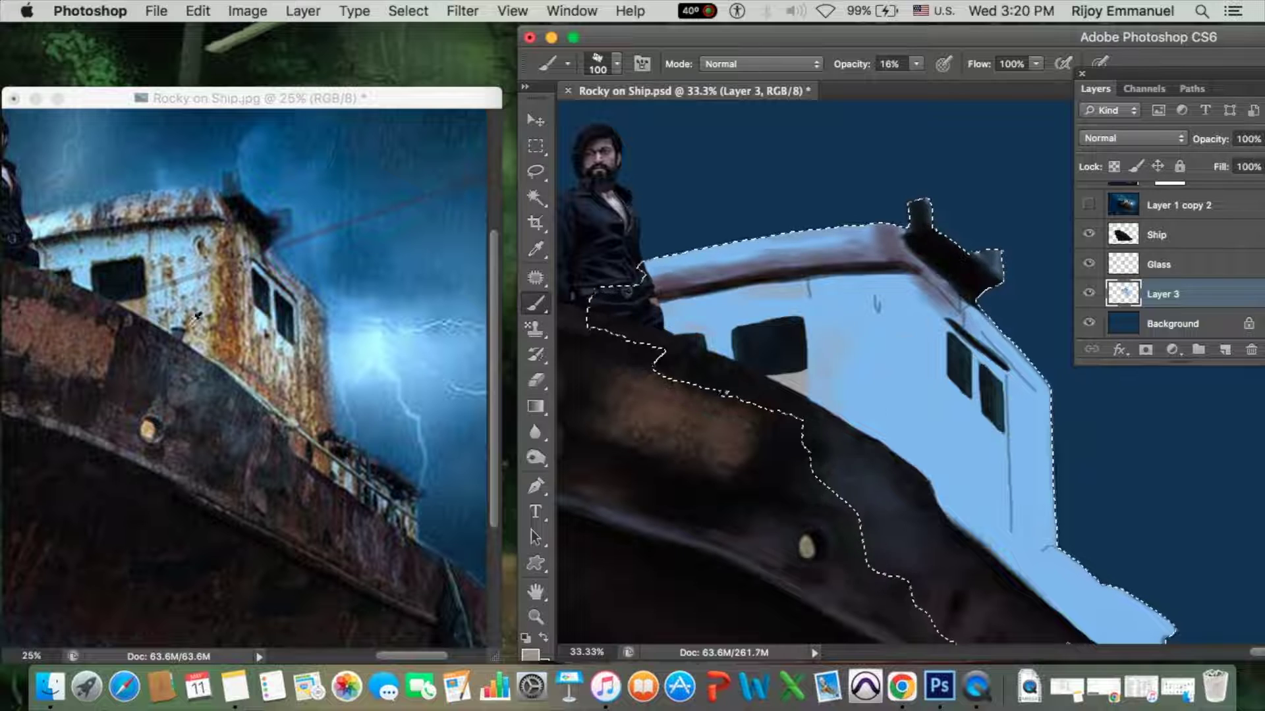
left_click_drag(903, 277, 912, 474)
mouse_move(1031, 379)
left_mouse_down()
mouse_move(1043, 591)
mouse_move(953, 426)
left_mouse_up()
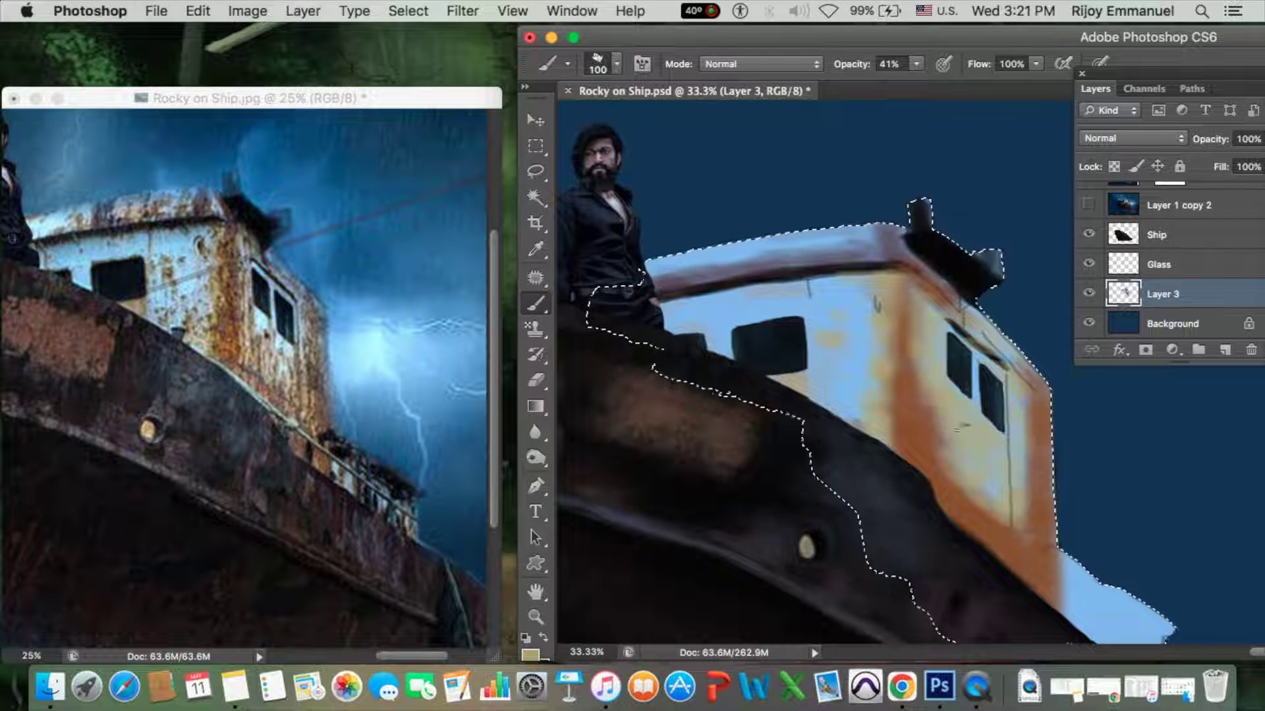
Switch to a smaller textured brush at 56% opacity and dab rust texture onto the cabin.
left_click(616, 64)
left_click(708, 270, "alt")
key("5")
key("6")
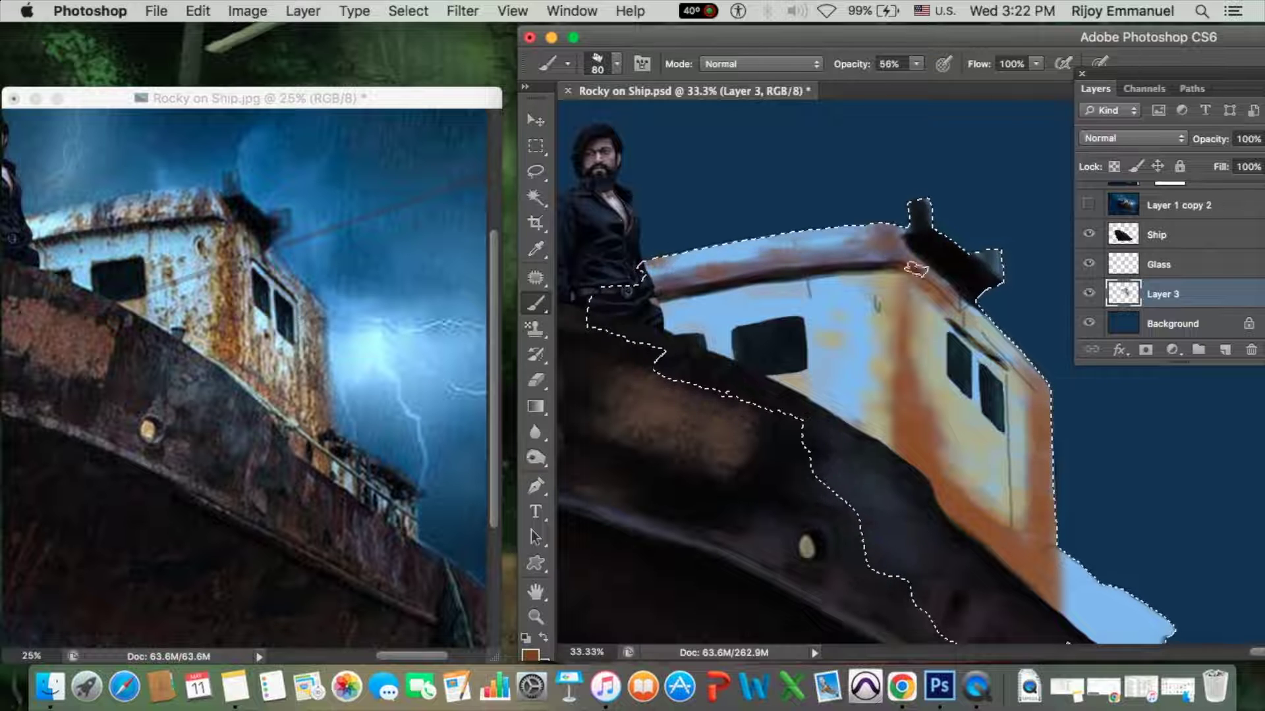
left_click_drag(916, 268, 922, 382)
Add orange-brown rust across the cabin at 73% opacity with a larger brush.
key("7")
key("3")
key("bracketright")
key("bracketright")
key("bracketright")
mouse_move(819, 334)
left_mouse_down()
mouse_move(1038, 501)
mouse_move(908, 289)
left_mouse_up()
Brush light blue back over part of the cabin wall with a smaller brush.
key("d")
key("bracketleft")
key("bracketleft")
left_click(903, 341, "alt")
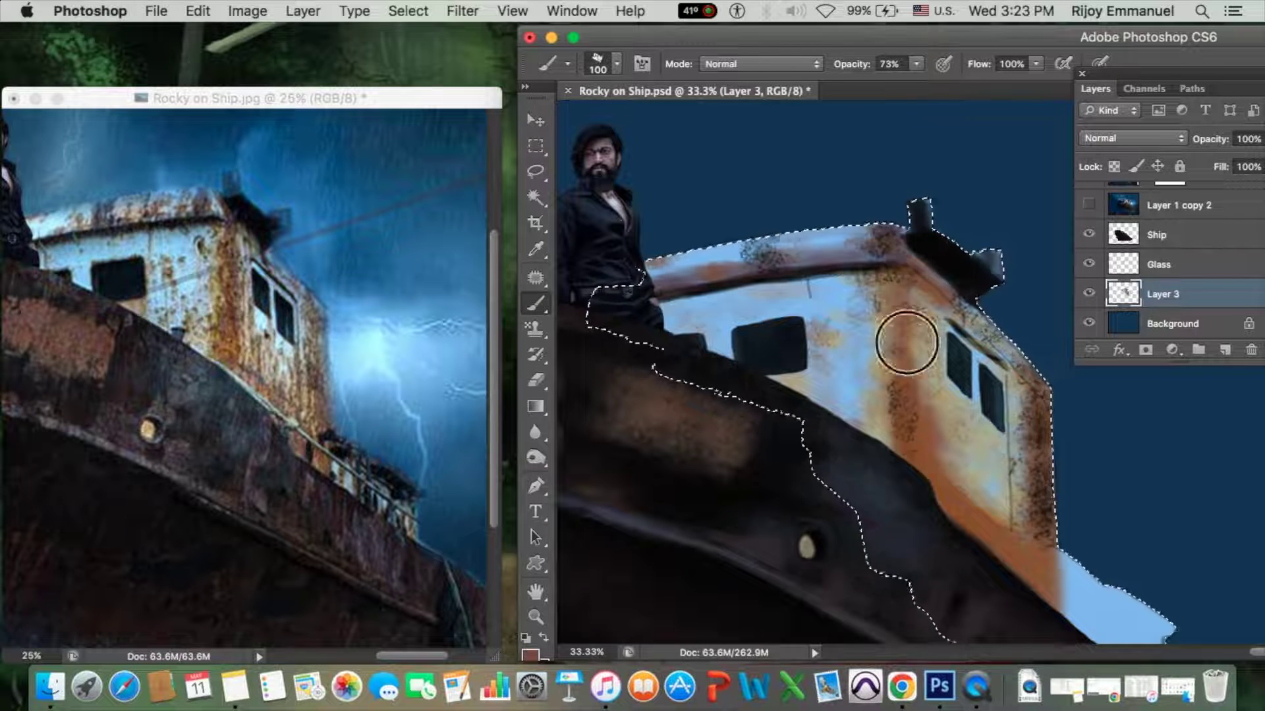
left_click_drag(903, 341, 840, 293)
Paint low-opacity dark navy strokes across the cabin.
left_click(768, 339, "alt")
key("0")
key("6")
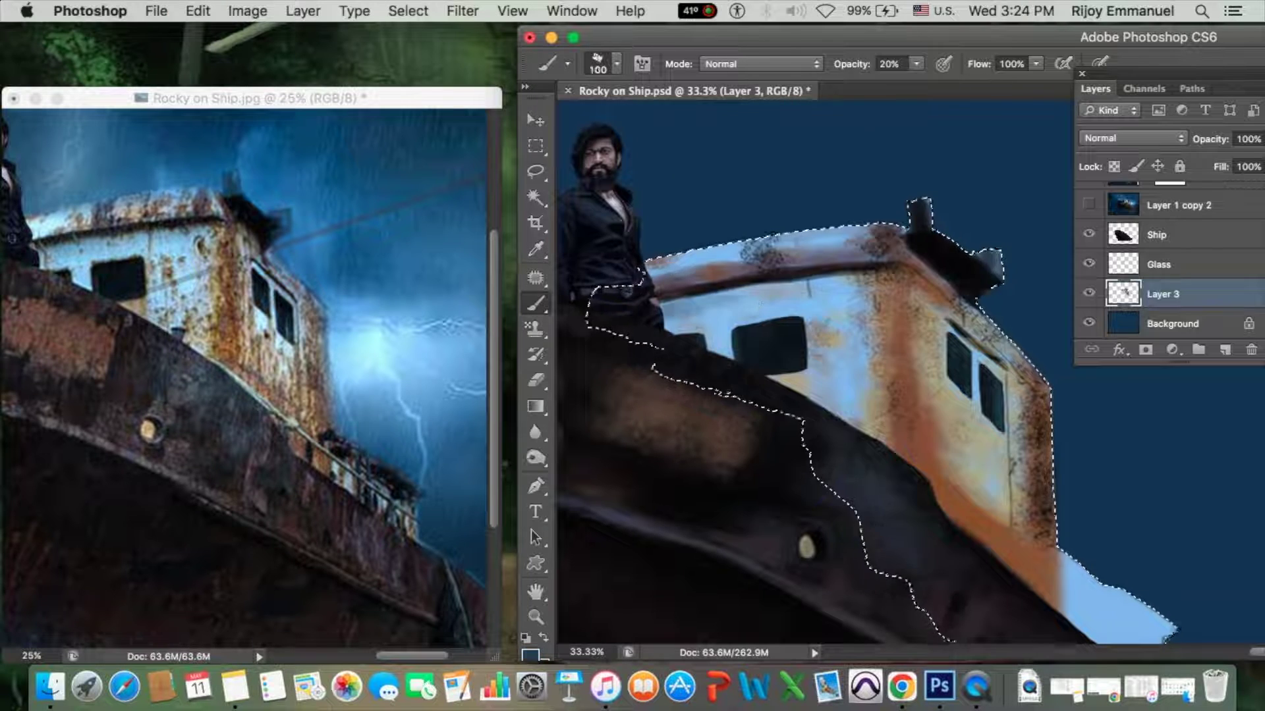
left_click_drag(725, 297, 856, 276)
key("bracketright")
key("bracketright")
key("bracketright")
left_click_drag(819, 418, 1027, 376)
Paint tan strokes over the cabin wall at 48% opacity.
left_click(972, 423, "alt")
key("4")
key("8")
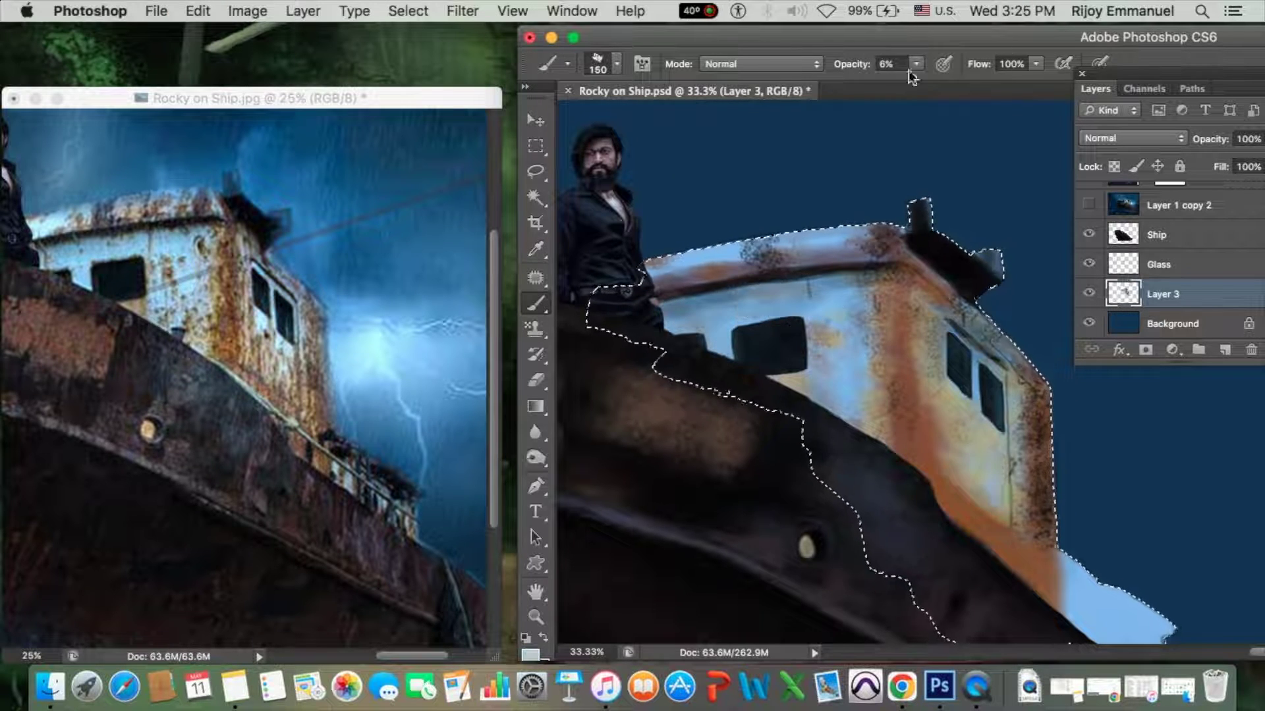
mouse_move(972, 423)
left_mouse_down()
mouse_move(994, 527)
mouse_move(852, 401)
mouse_move(912, 313)
left_mouse_up()
Darken the cabin wall with black strokes at 34% opacity, undoing the last stroke.
key("d")
key("3")
key("4")
key("bracketleft")
key("bracketleft")
key("bracketleft")
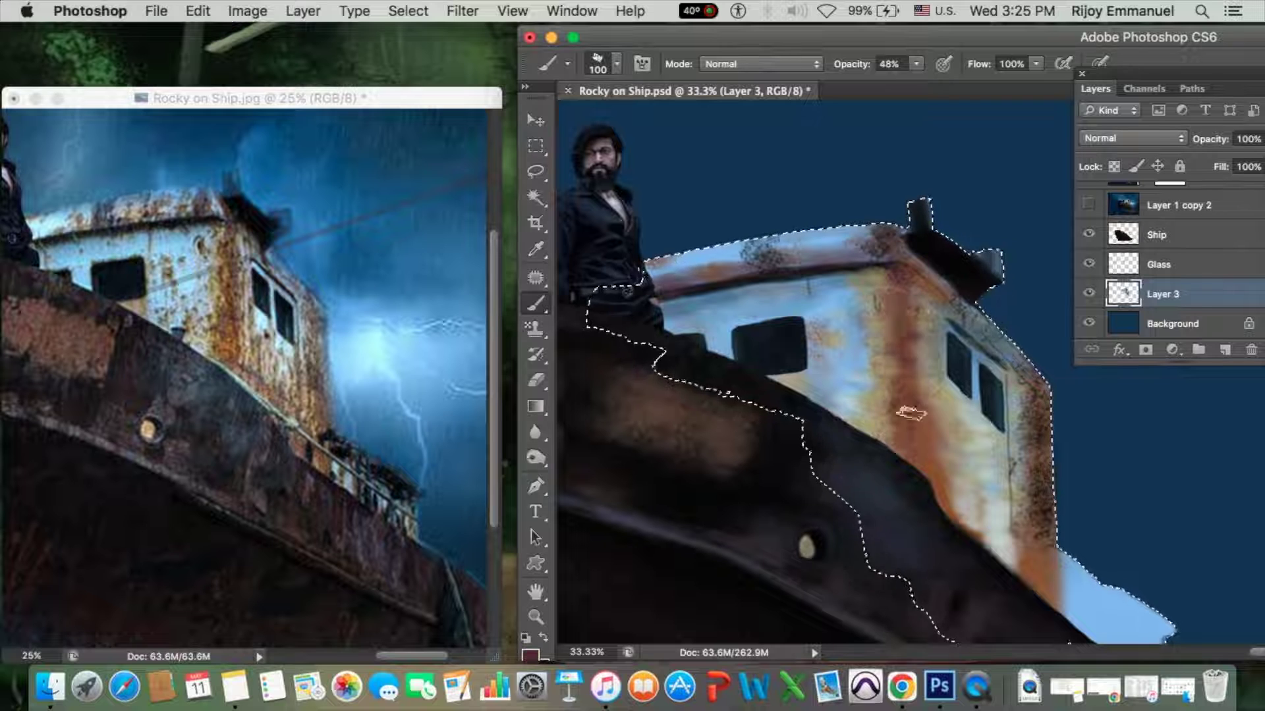
mouse_move(909, 412)
left_mouse_down()
mouse_move(1025, 485)
mouse_move(1041, 580)
left_mouse_up()
left_click_drag(817, 277, 863, 266)
key("ctrl+z")
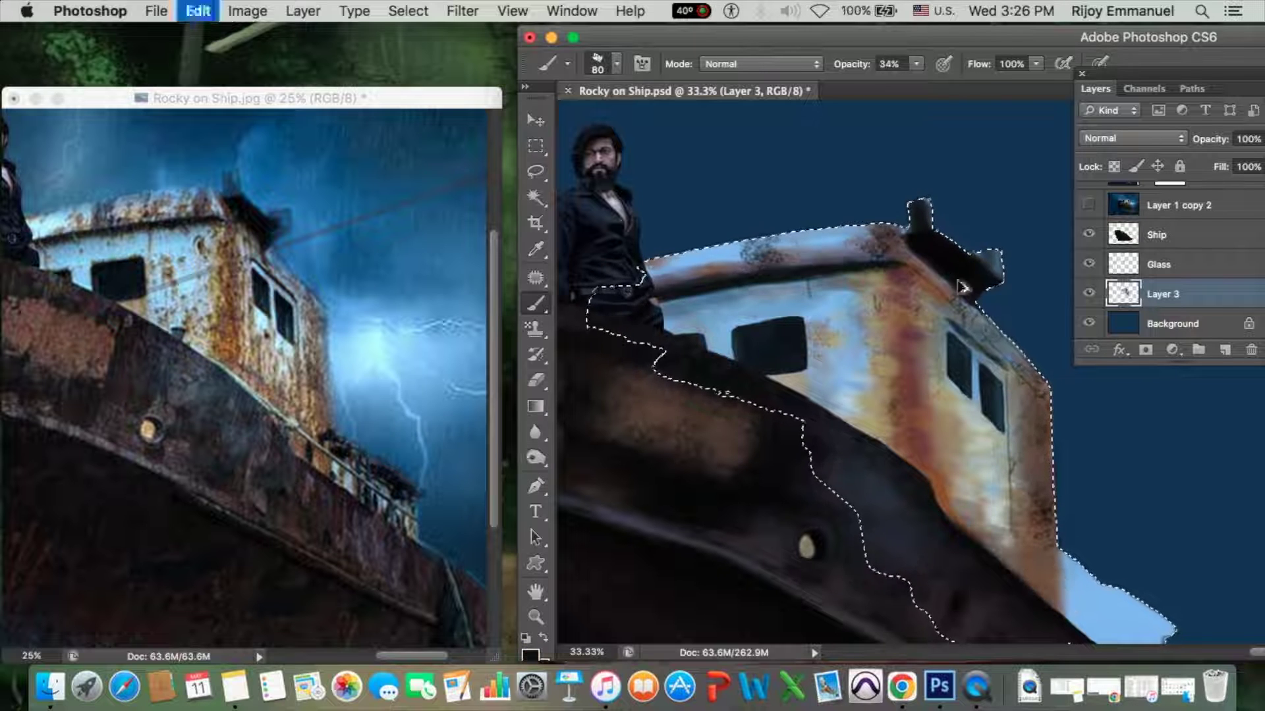
Repaint the cabin roof in black at 14% opacity with a larger brush.
key("1")
key("4")
key("bracketright")
key("bracketright")
key("bracketright")
mouse_move(718, 263)
left_mouse_down()
mouse_move(942, 264)
mouse_move(835, 256)
mouse_move(931, 446)
mouse_move(1040, 593)
left_mouse_up()
Swap colours and paint a dark stroke along the stern edge at 55% opacity, 45 px brush.
key("x")
key("x")
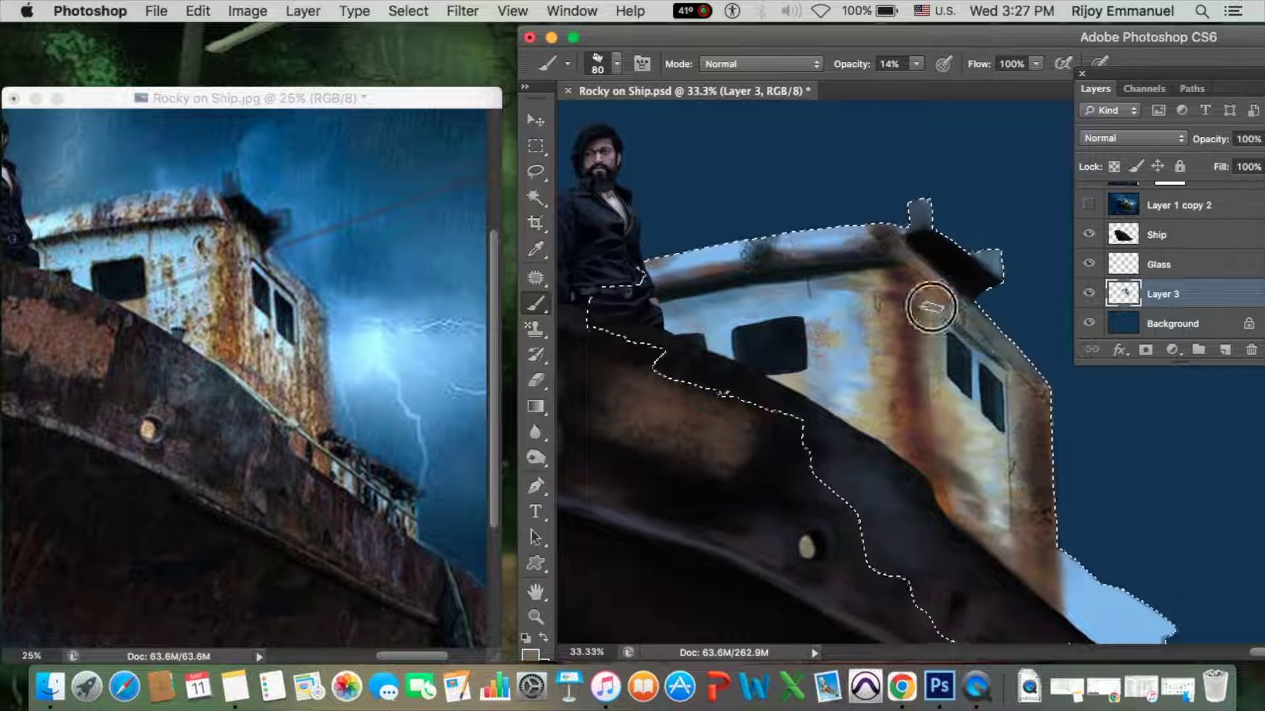
key("bracketleft")
key("bracketleft")
key("bracketleft")
left_click_drag(916, 64, 897, 83)
key("bracketleft")
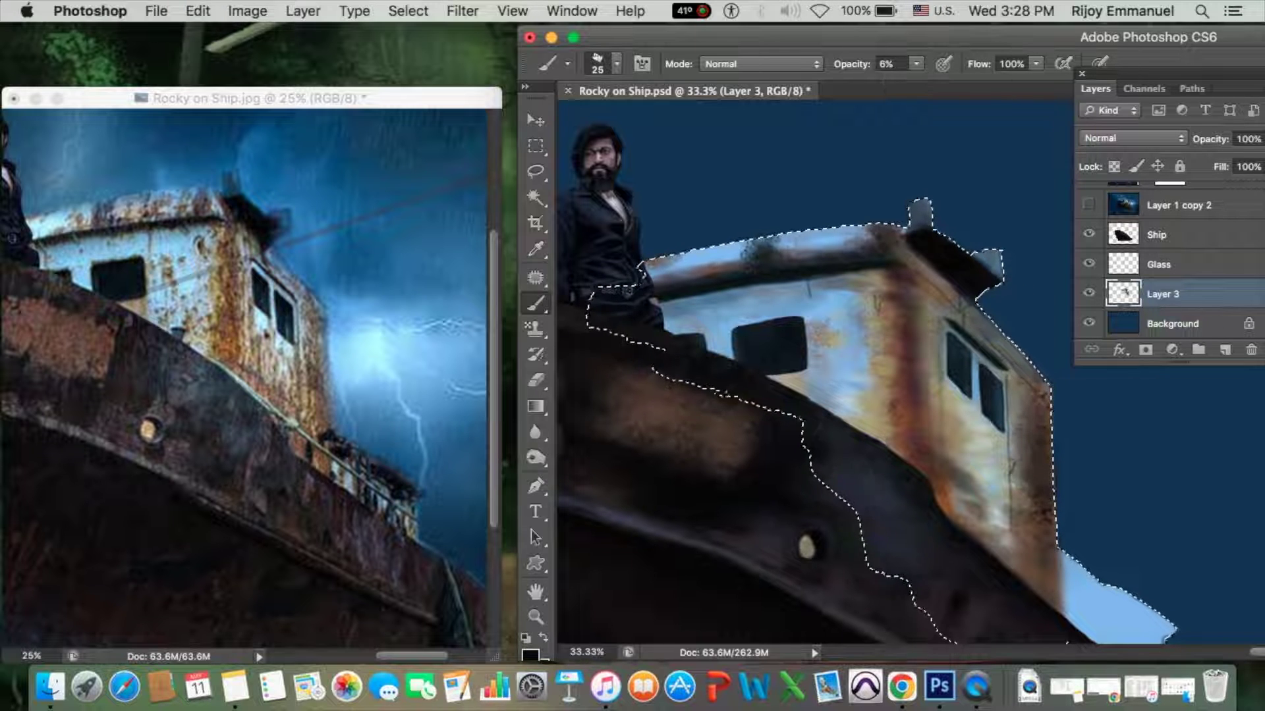
key("5")
key("5")
key("bracketright")
key("bracketright")
left_click_drag(1041, 550, 1092, 575)
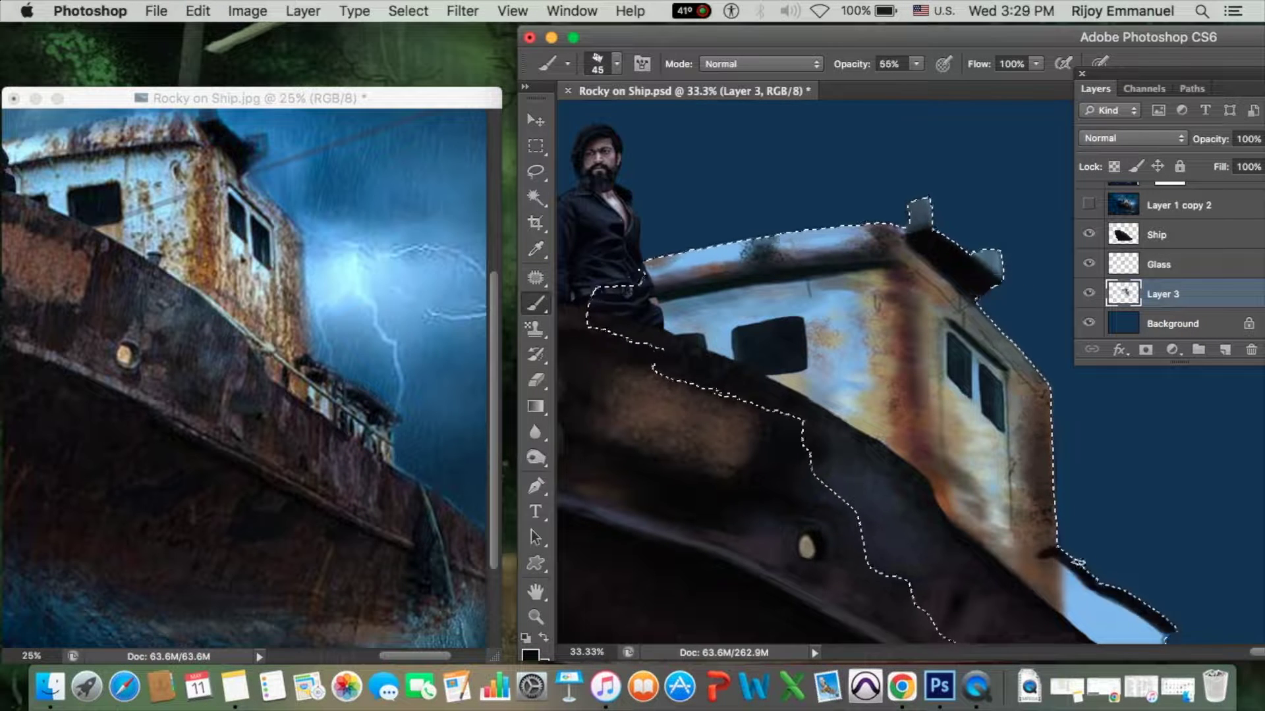
Paint the light-blue stern patch rust-brown with light strokes, using a 35 px brush.
scroll(1078, 562, "down", 3)
key("bracketleft")
left_click(1039, 446, "alt")
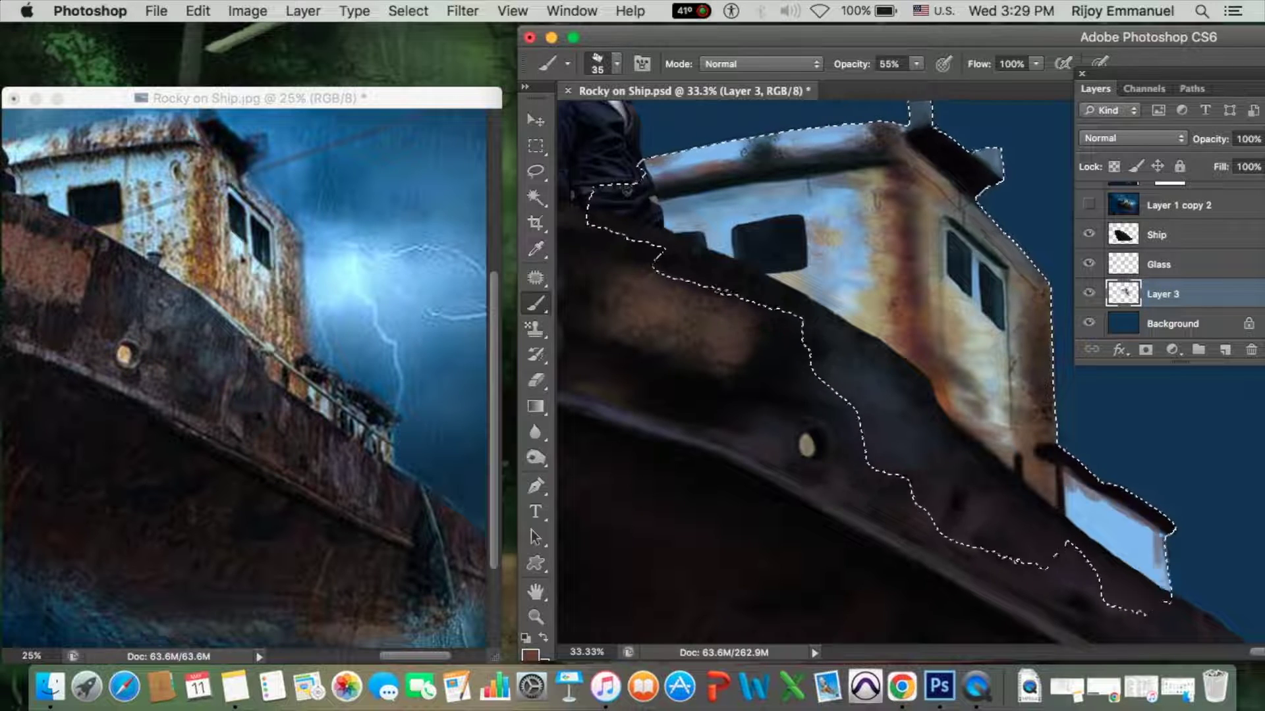
left_click_drag(1113, 488, 1164, 537)
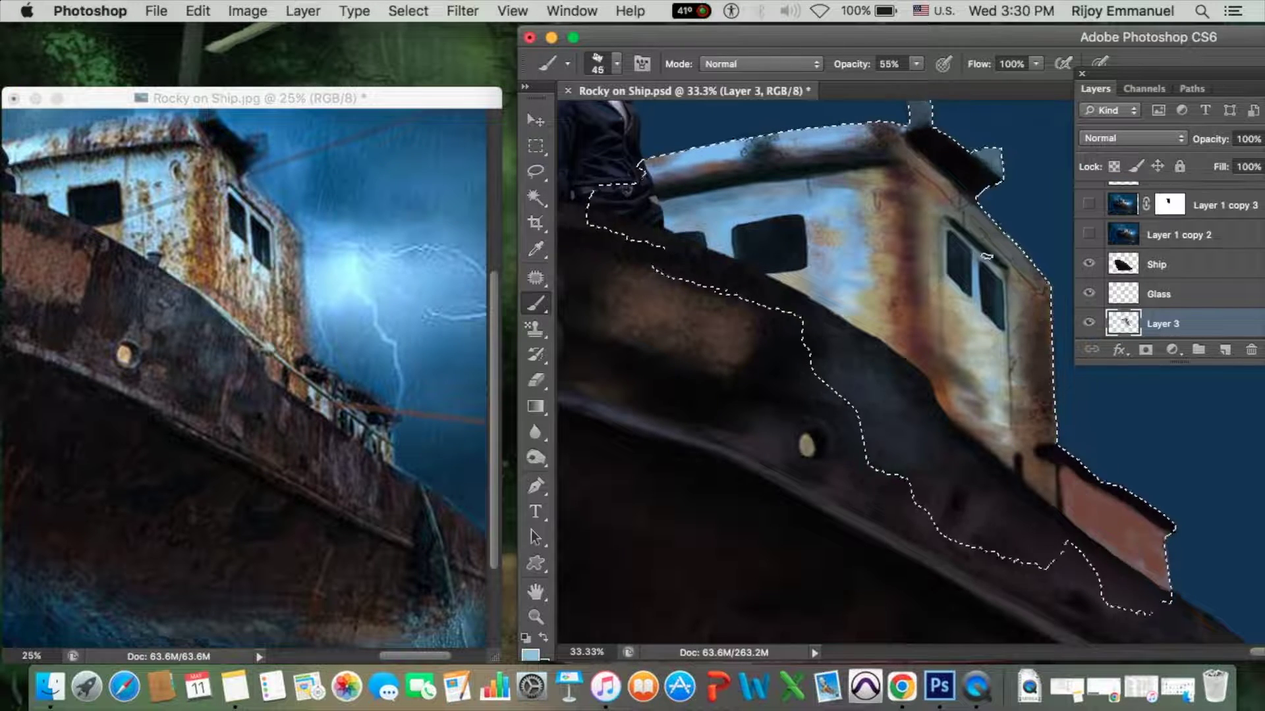
left_click_drag(1090, 511, 1133, 536)
Paint black grime over the cabin walls at 33% opacity, enlarging the brush to 100.
key("d")
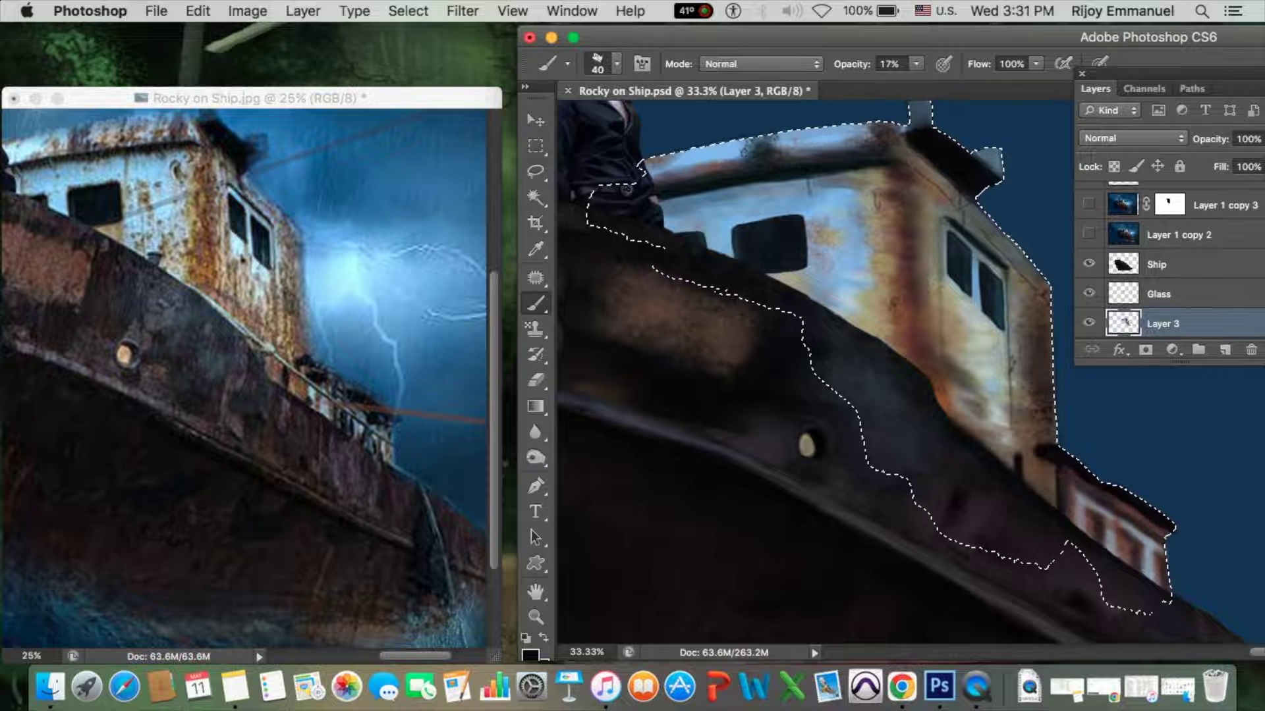
key("x")
key("4")
key("5")
key("bracketleft")
key("bracketleft")
key("bracketleft")
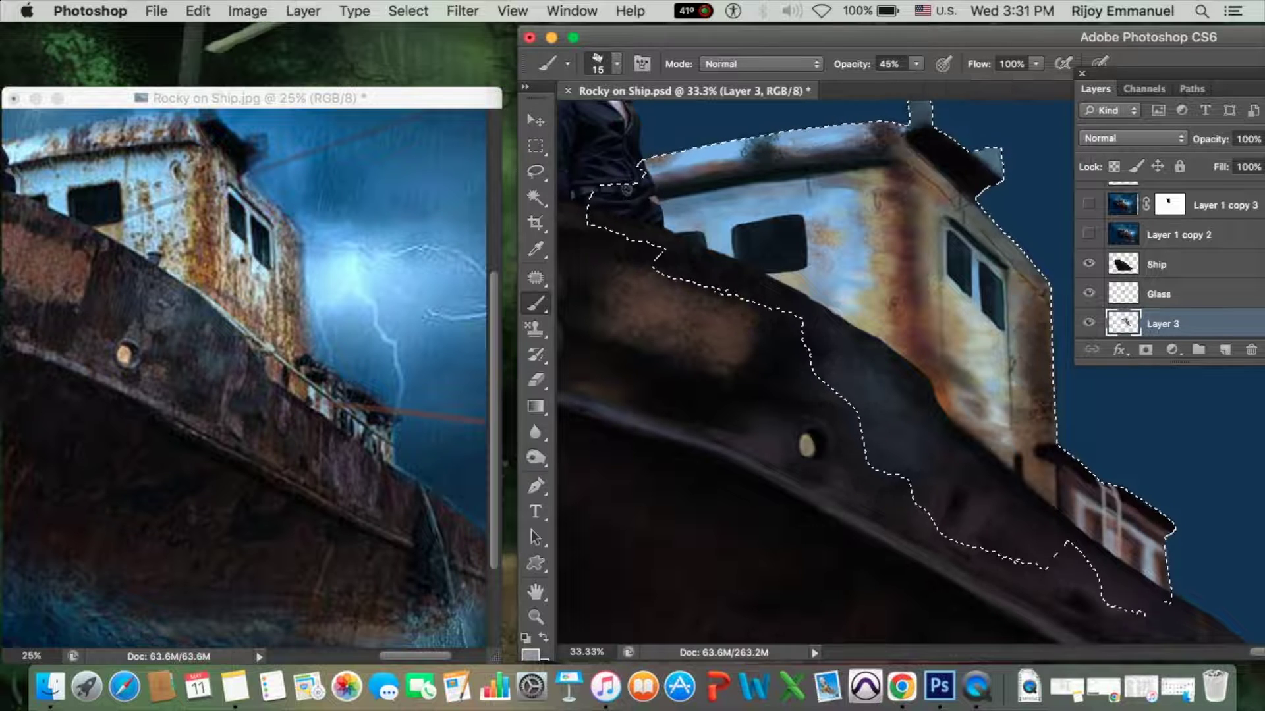
key("bracketright")
key("bracketright")
key("bracketright")
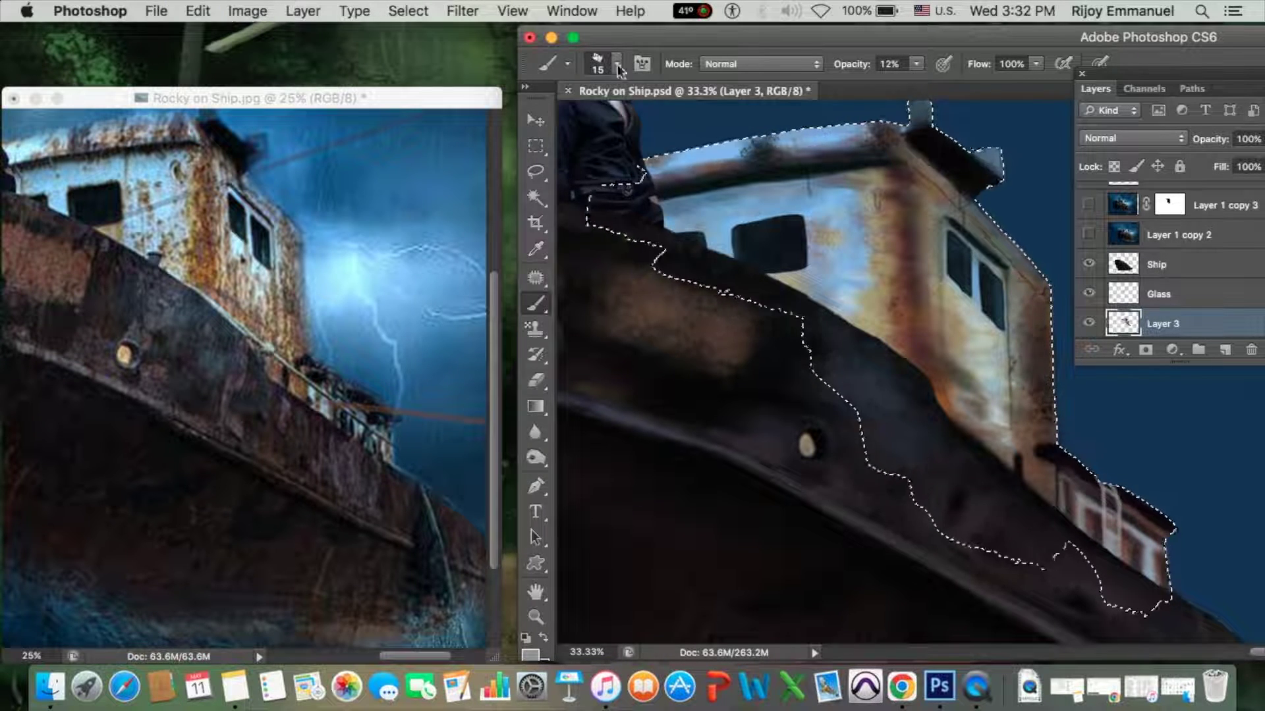
key("3")
key("3")
key("x")
left_click_drag(892, 178, 1014, 429)
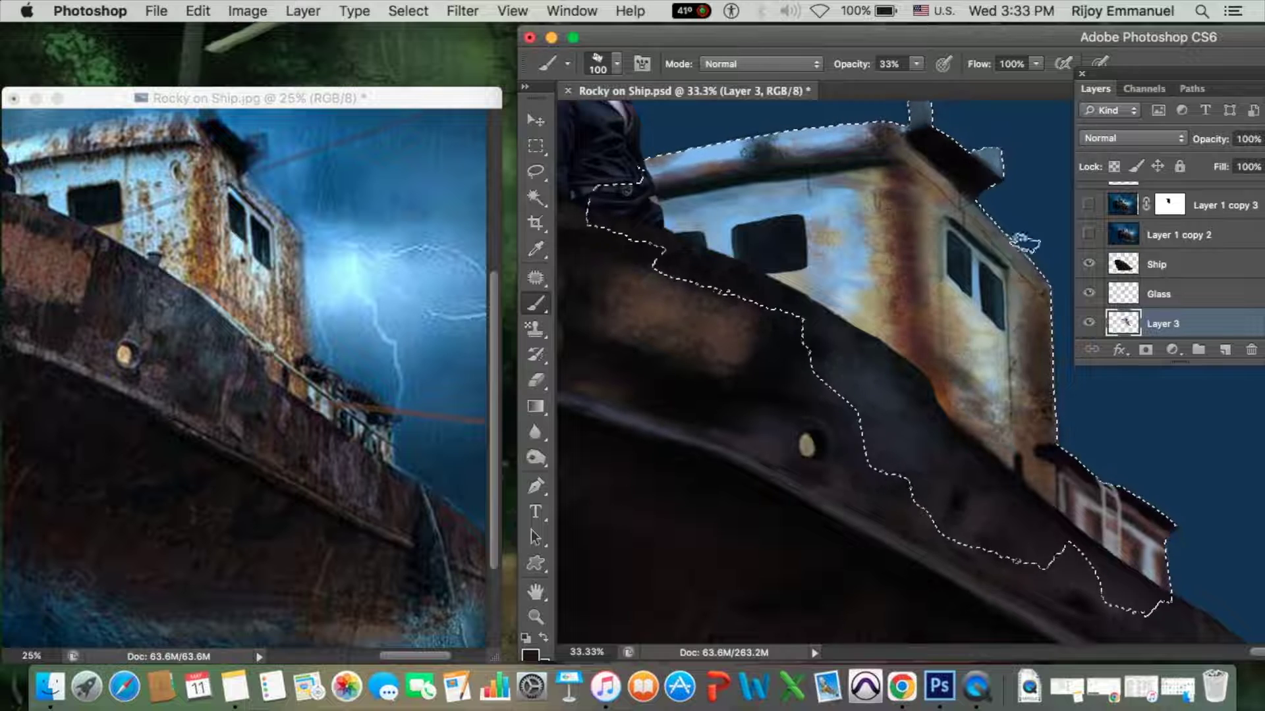
key("bracketright")
key("bracketright")
key("bracketright")
left_click_drag(823, 178, 655, 309)
Paint blue tones over the cabin roof and its upper-left edge, then deselect.
left_click_drag(664, 213, 1031, 384)
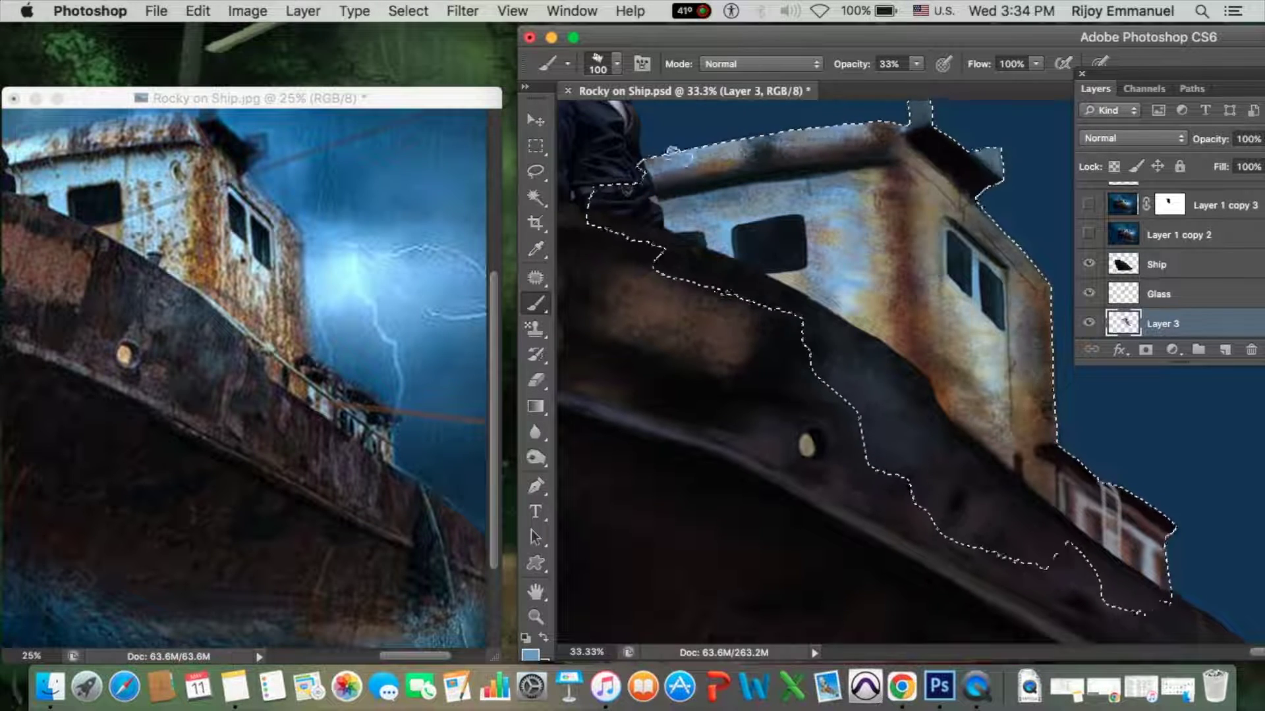
left_click_drag(839, 218, 831, 133)
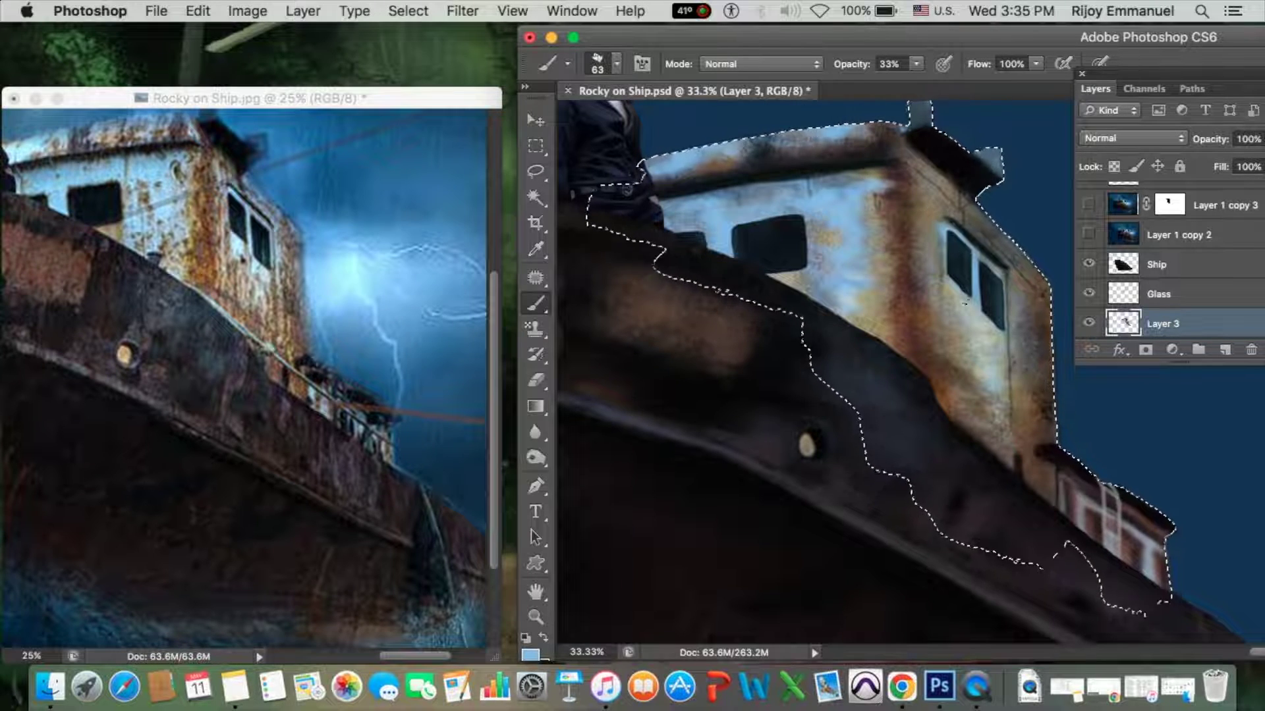
key("super+d")
scroll(890, 390, "up", 3)
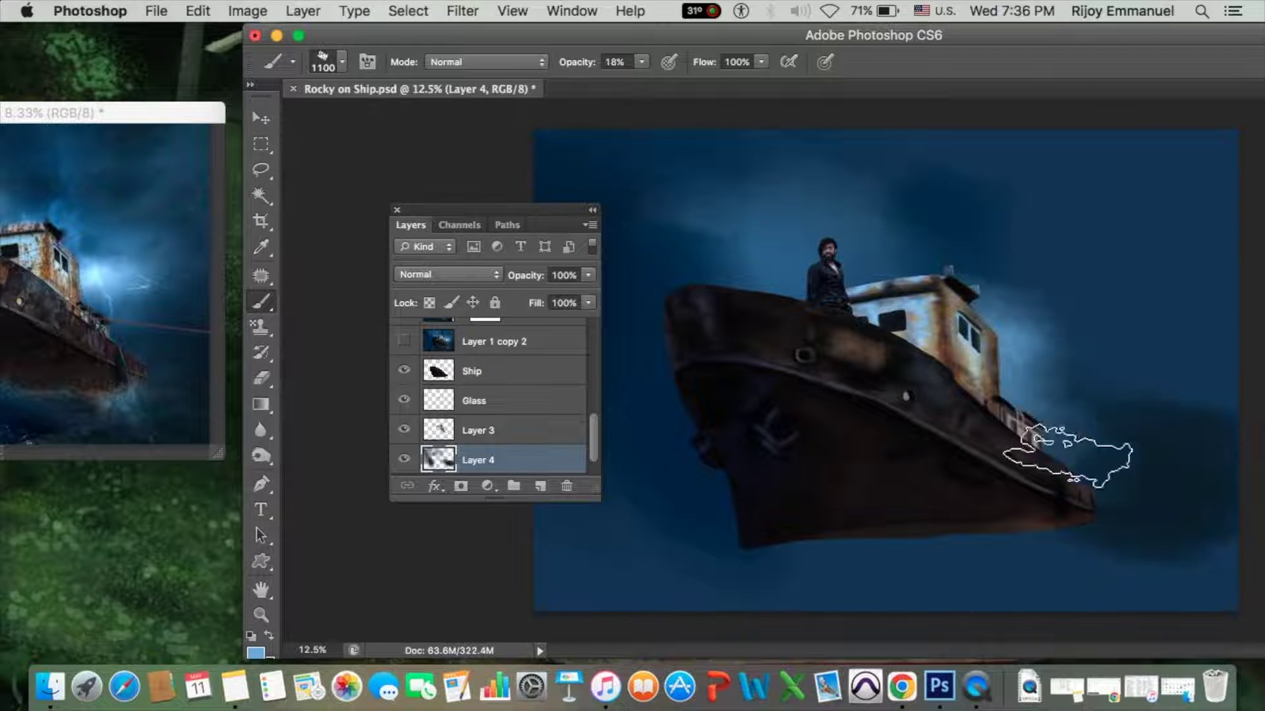
Sample the upper-right sky blue at 10% opacity and choose a cloud-shaped brush tip.
left_click(1039, 211, "alt")
key("1")
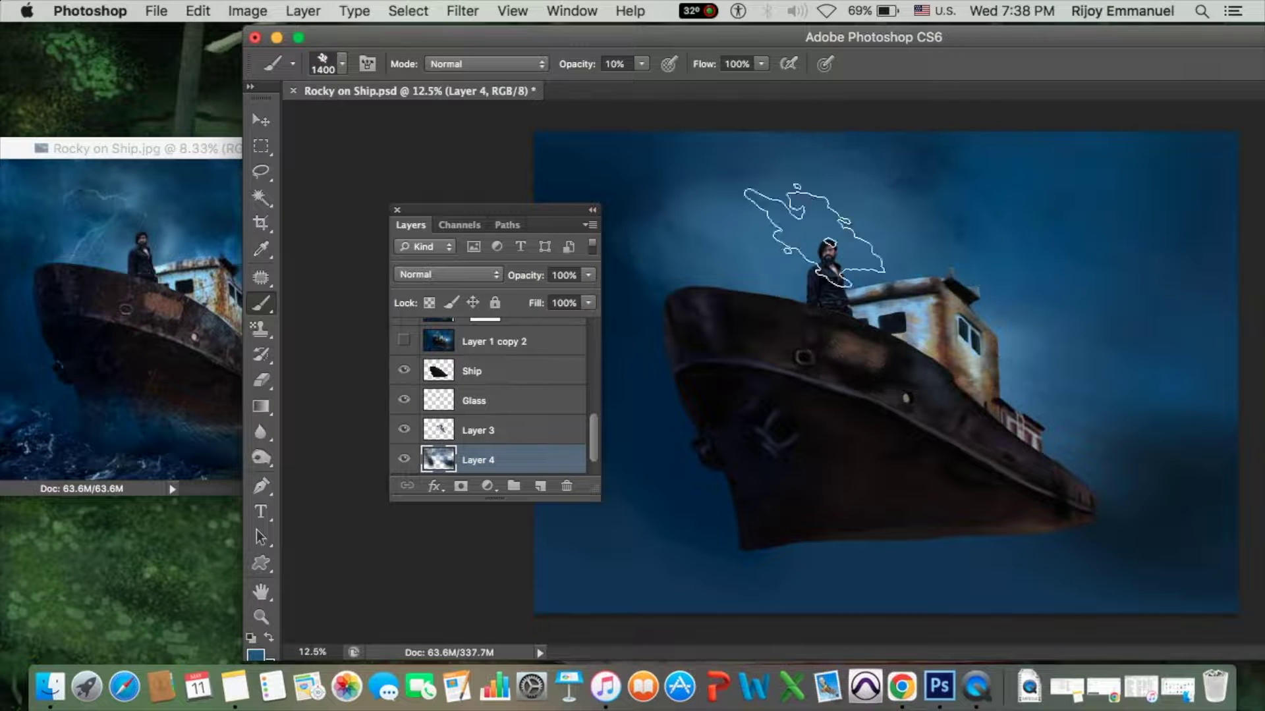
left_click(342, 63)
double_click(400, 283)
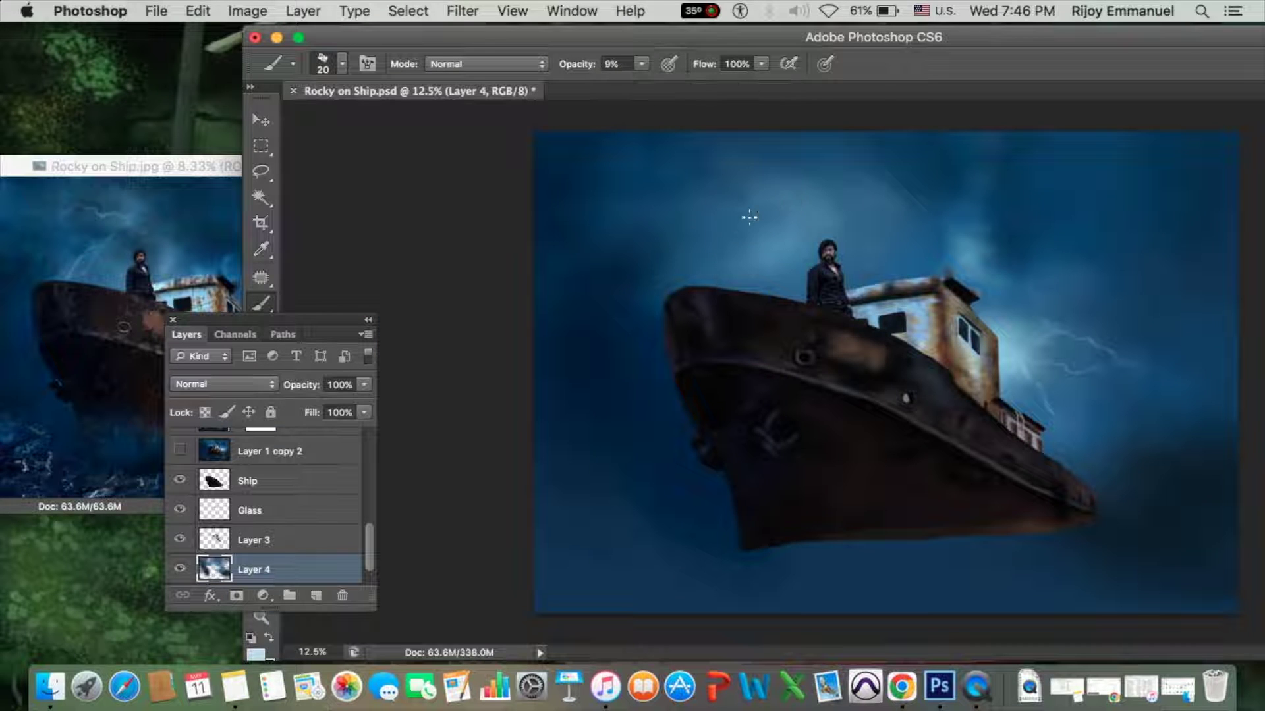
Paint faint 5% cloud texture into the sky with a 600 px brush, then add a layer above Ship.
key("0")
key("5")
left_click_drag(753, 209, 764, 204)
key("period")
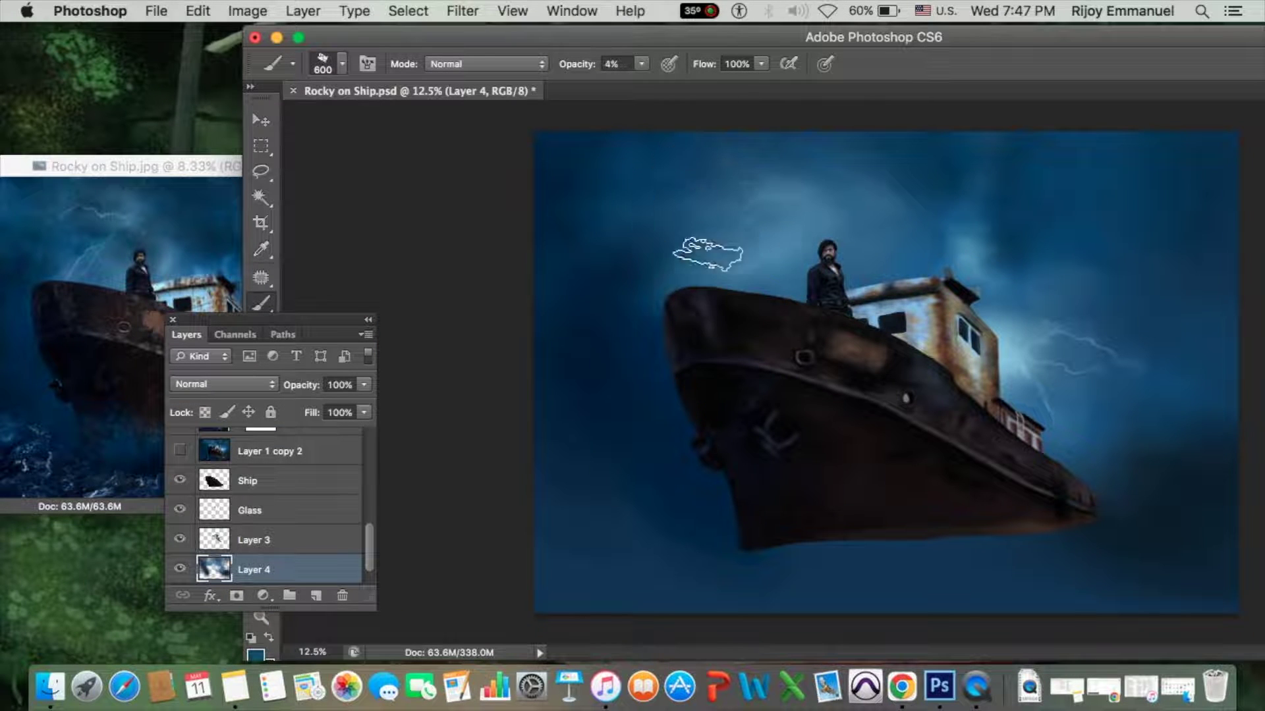
left_click_drag(641, 64, 644, 75)
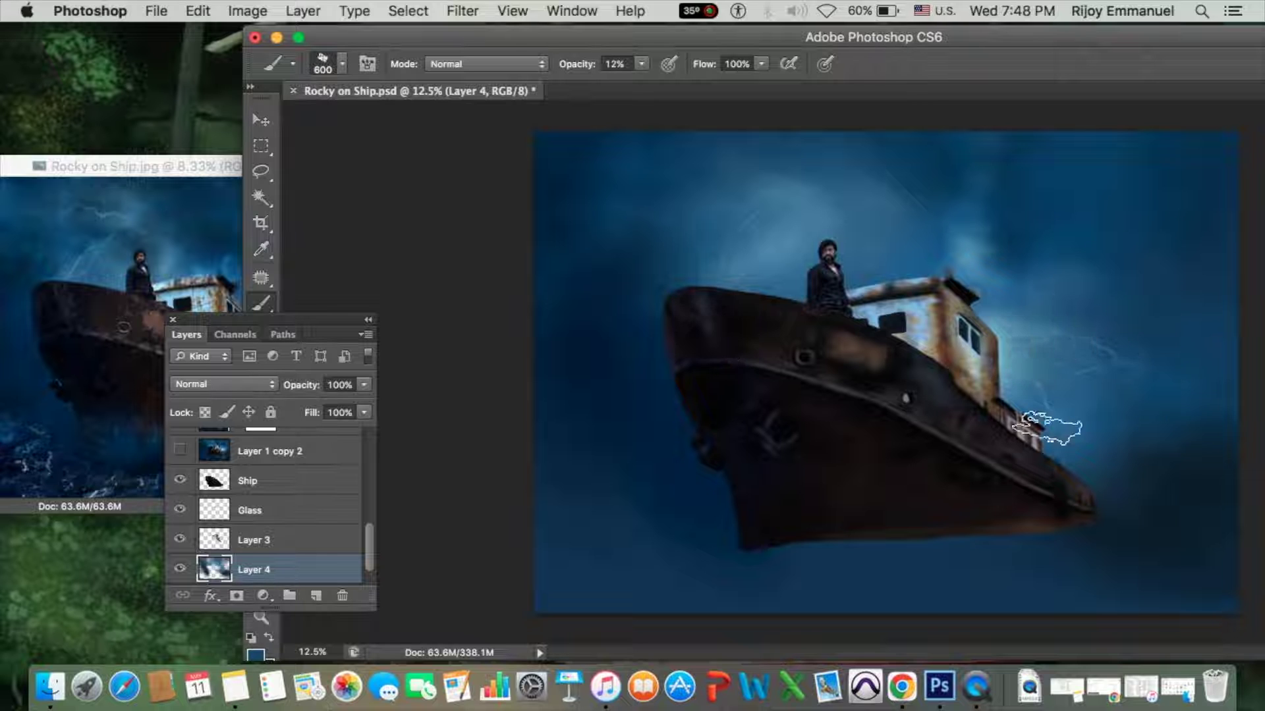
key("alt+bracketright")
key("alt+bracketright")
key("alt+bracketright")
left_click(318, 597)
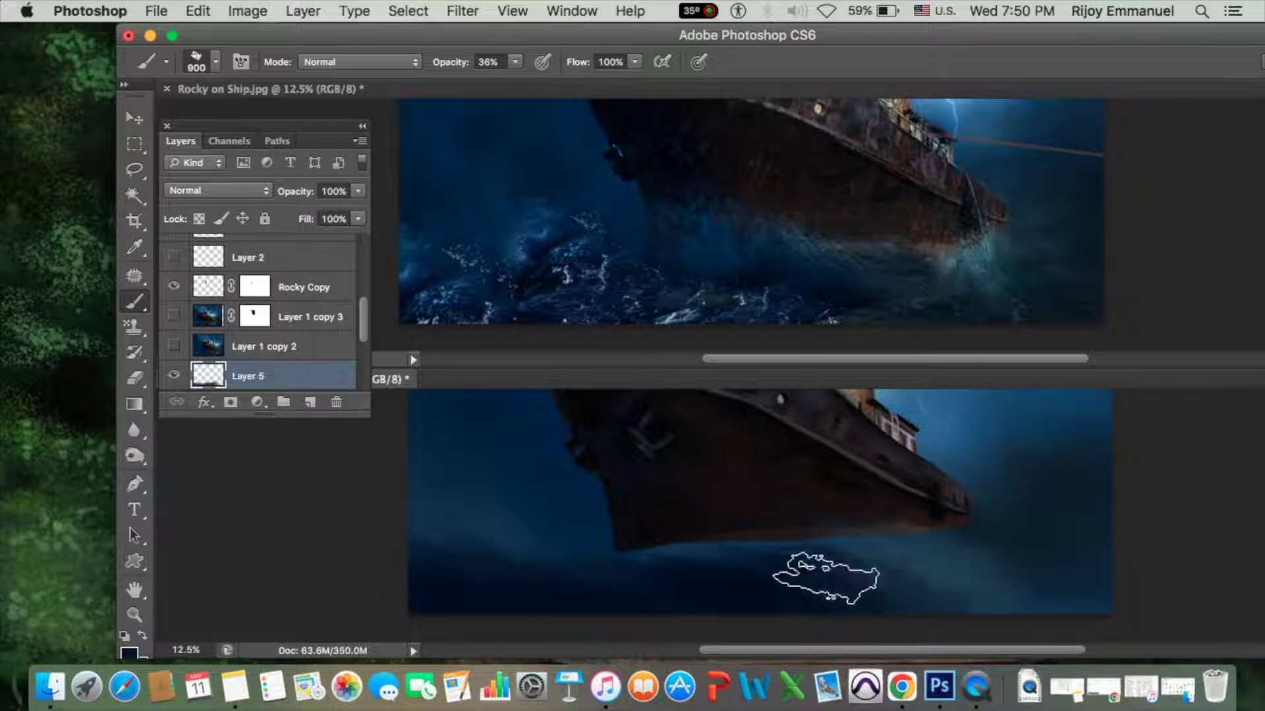
Paint dark mist under the hull with the 600 px spatter brush enlarged to 700.
left_click_drag(820, 565, 1242, 451)
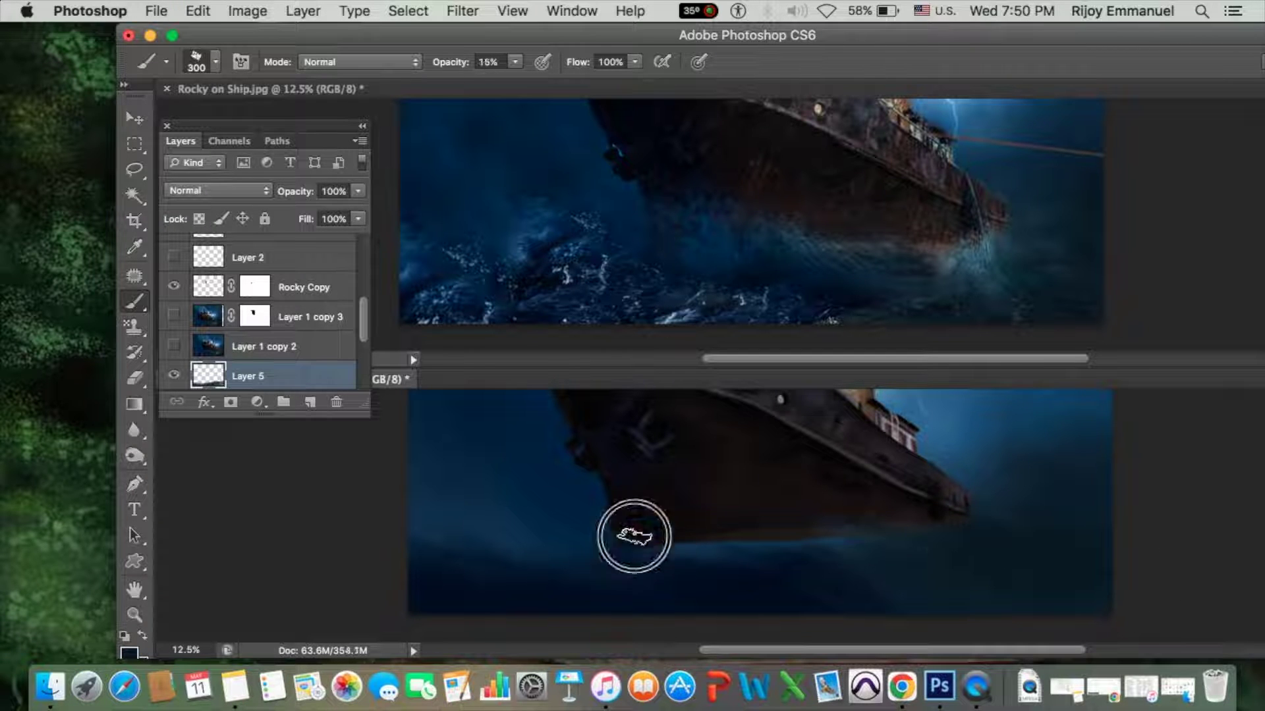
left_click(215, 61)
double_click(220, 290)
key("bracketright")
left_click_drag(771, 579, 985, 575)
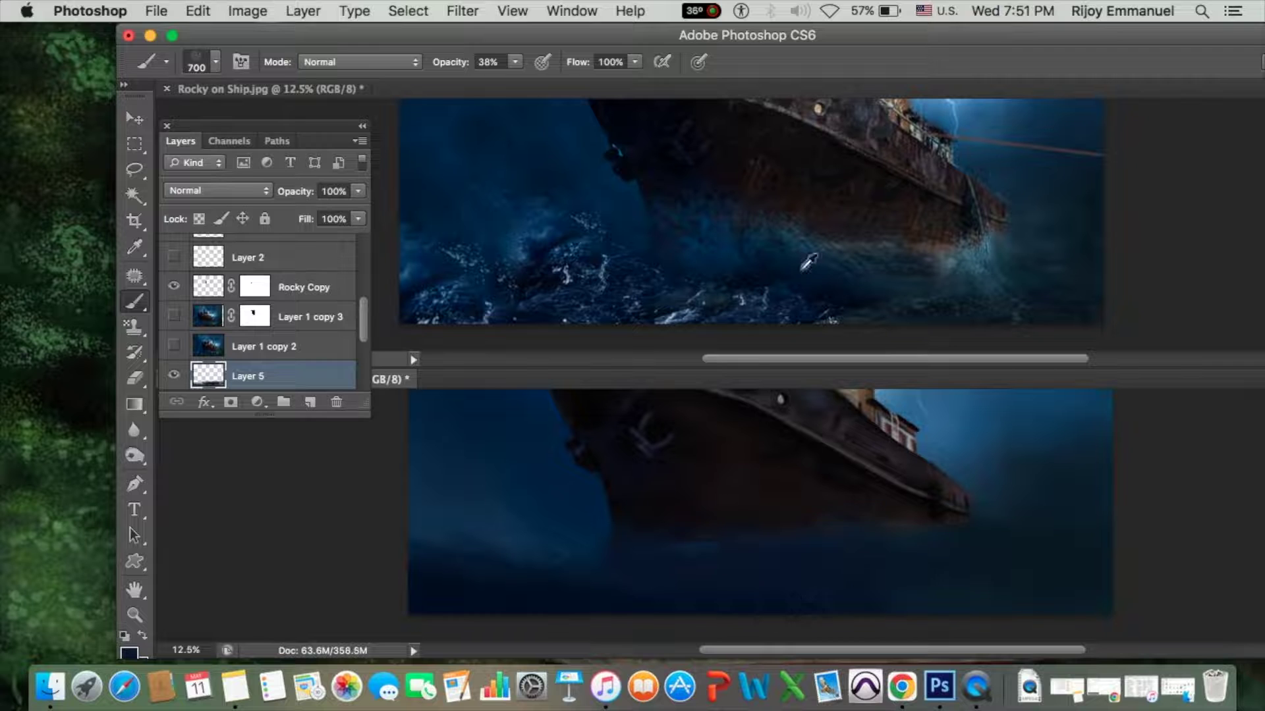
Add faint light haze under the hull with a 400 px brush at 8% opacity.
key("bracketleft")
key("bracketleft")
key("bracketleft")
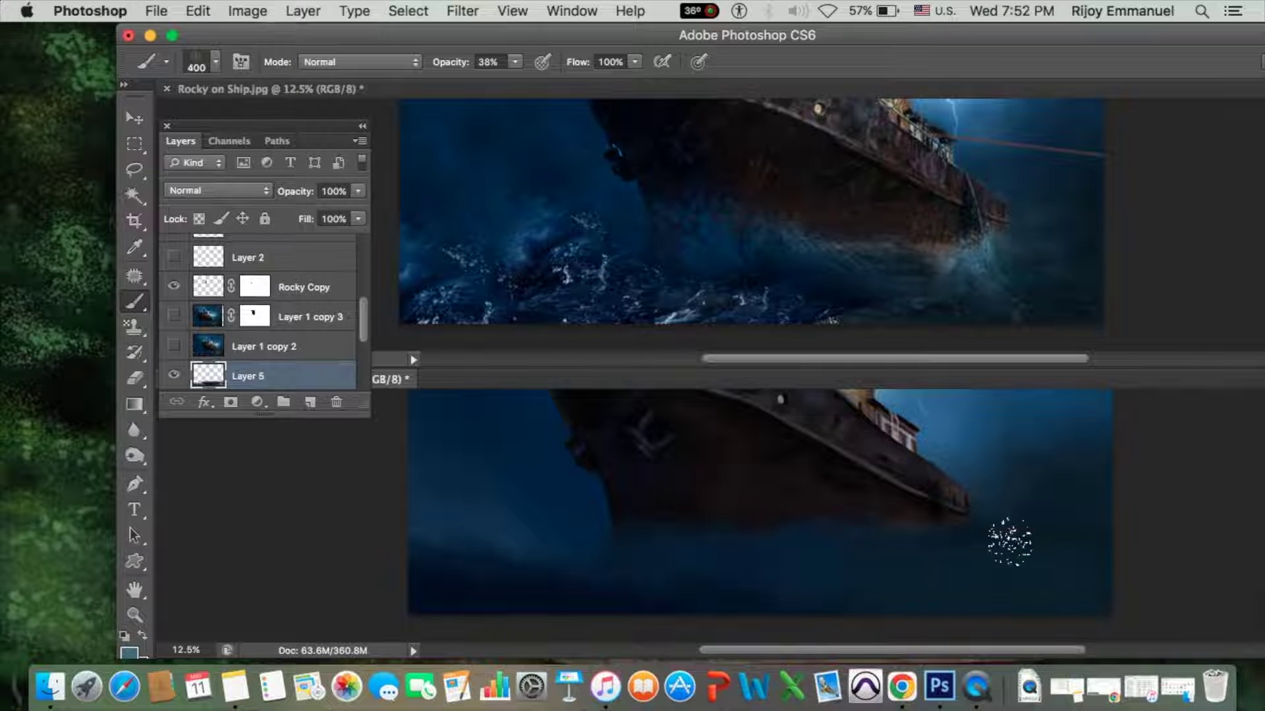
key("0")
key("8")
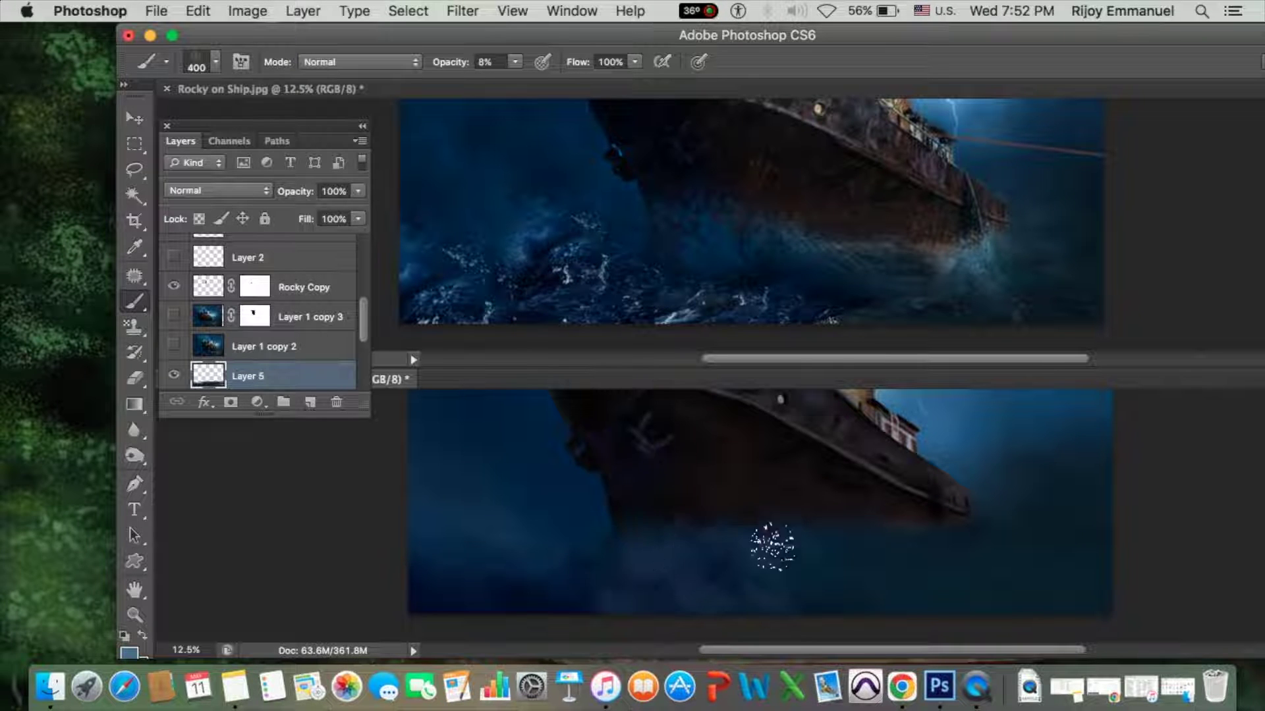
mouse_move(763, 536)
left_mouse_down()
mouse_move(993, 565)
mouse_move(1024, 588)
left_mouse_up()
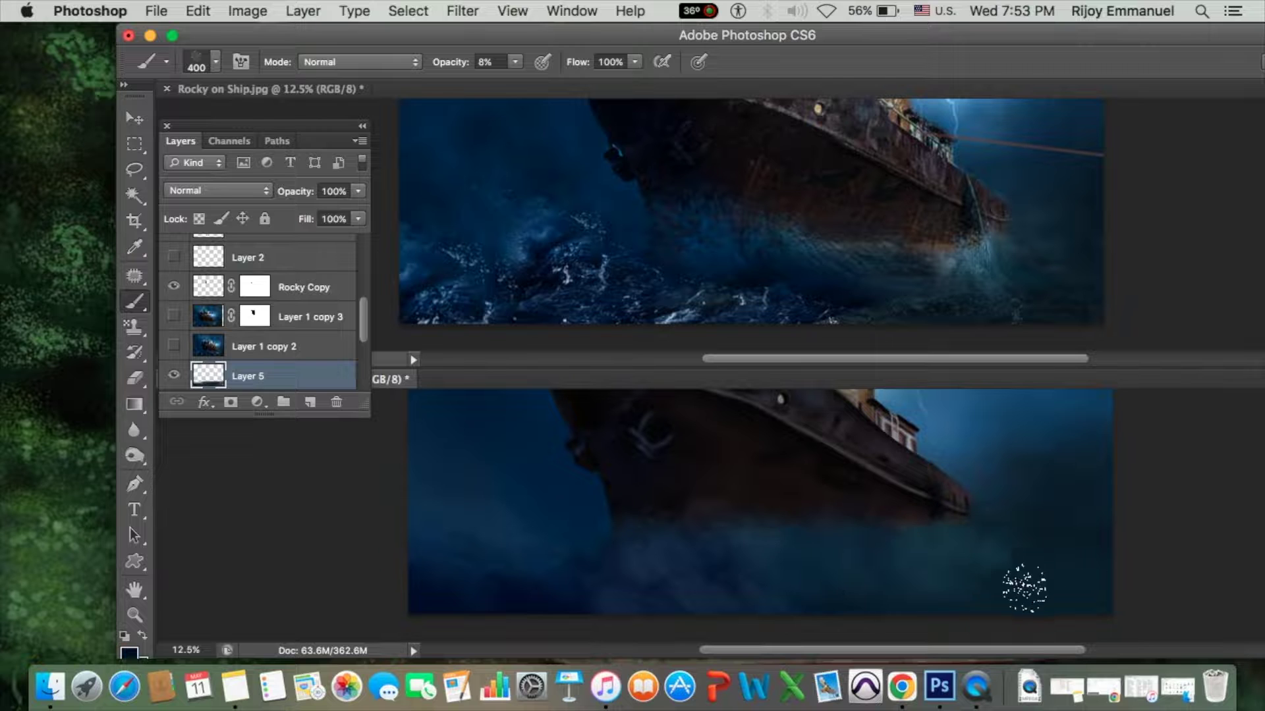
key("bracketright")
key("bracketright")
key("bracketright")
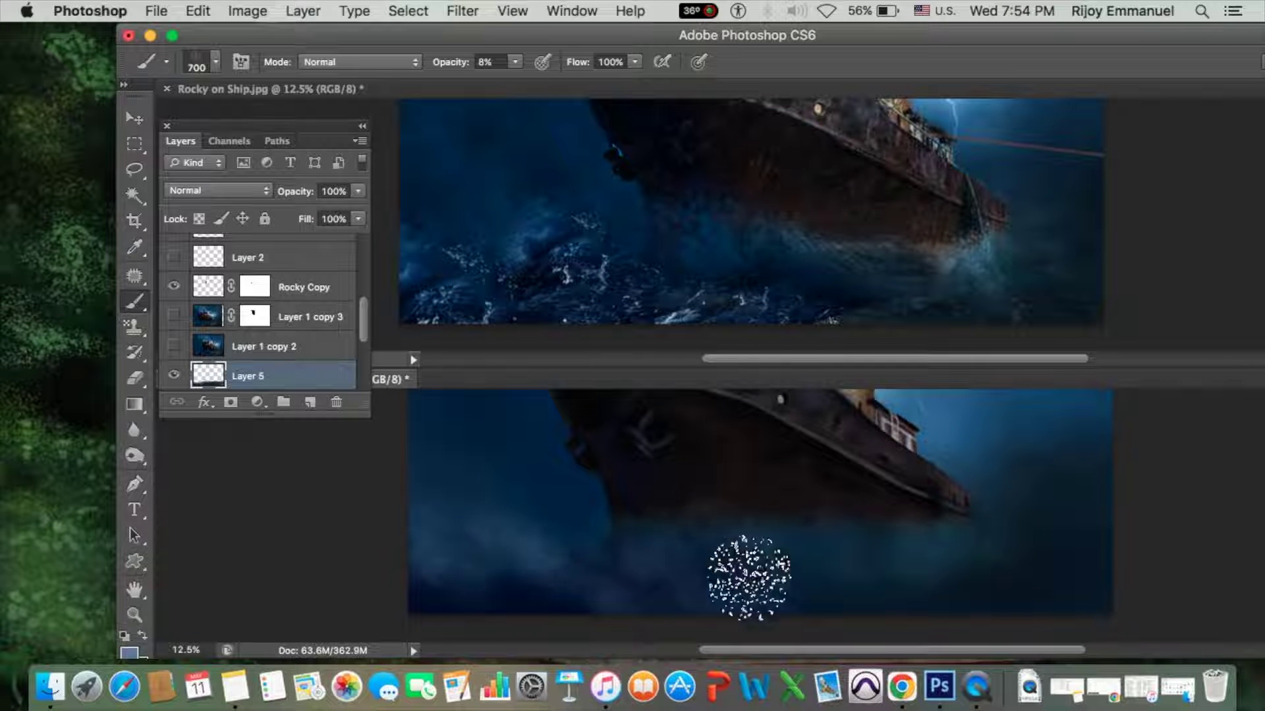
Set up the 36 px scatter brush at 24% opacity, sized around 200 px.
left_click(216, 61)
double_click(277, 236)
key("1")
key("8")
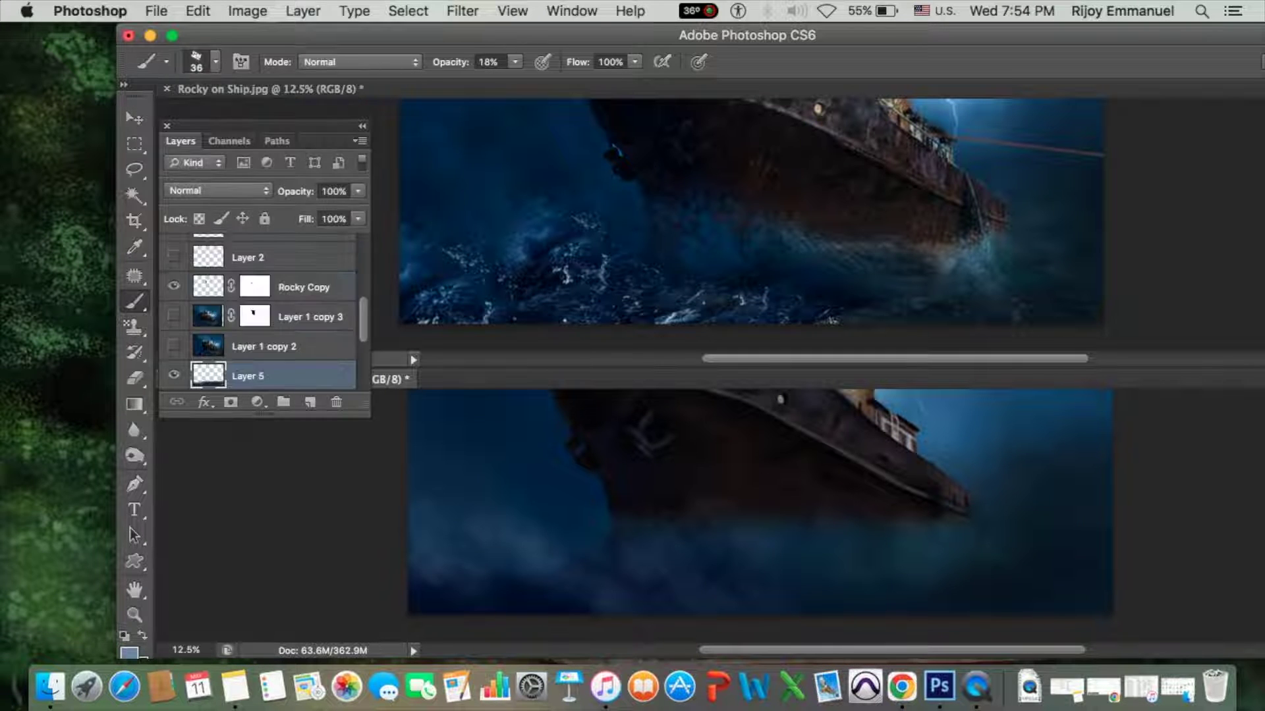
key("bracketright")
key("bracketright")
key("bracketright")
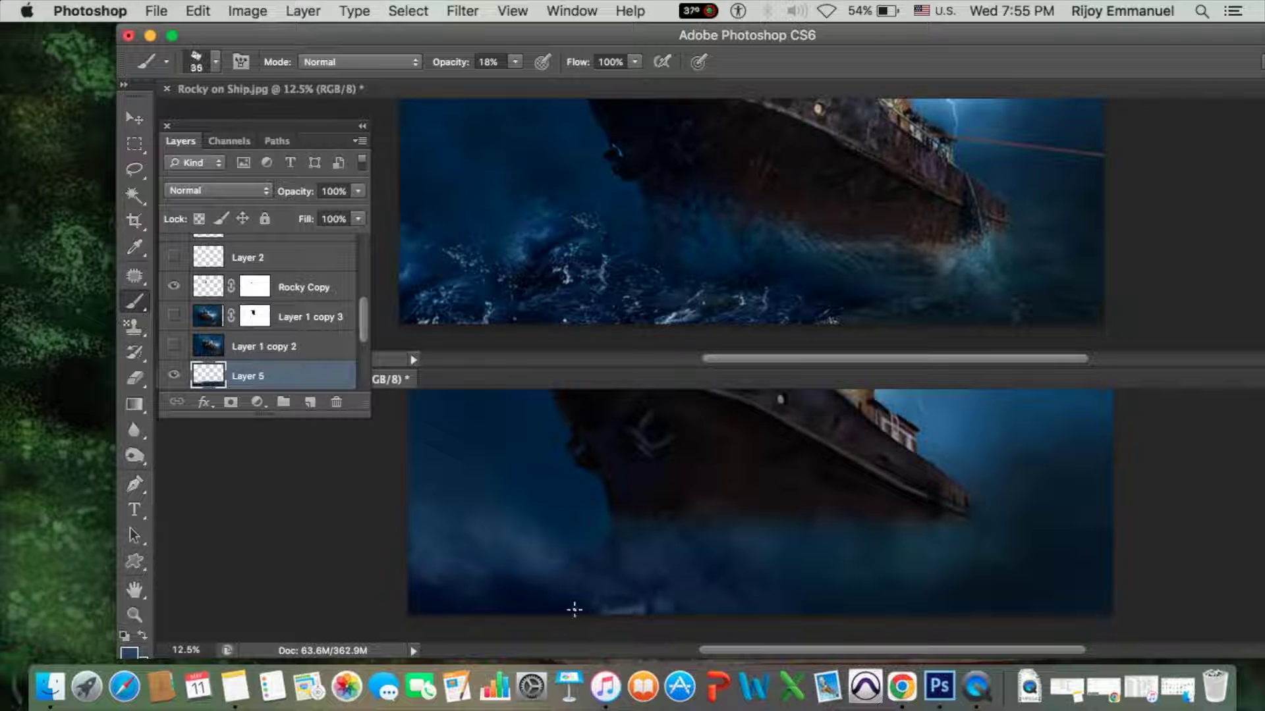
key("2")
key("4")
key("bracketright")
key("bracketright")
key("bracketright")
Sample lighter blues from the painting and the sea for the mist.
left_click(503, 589, "alt")
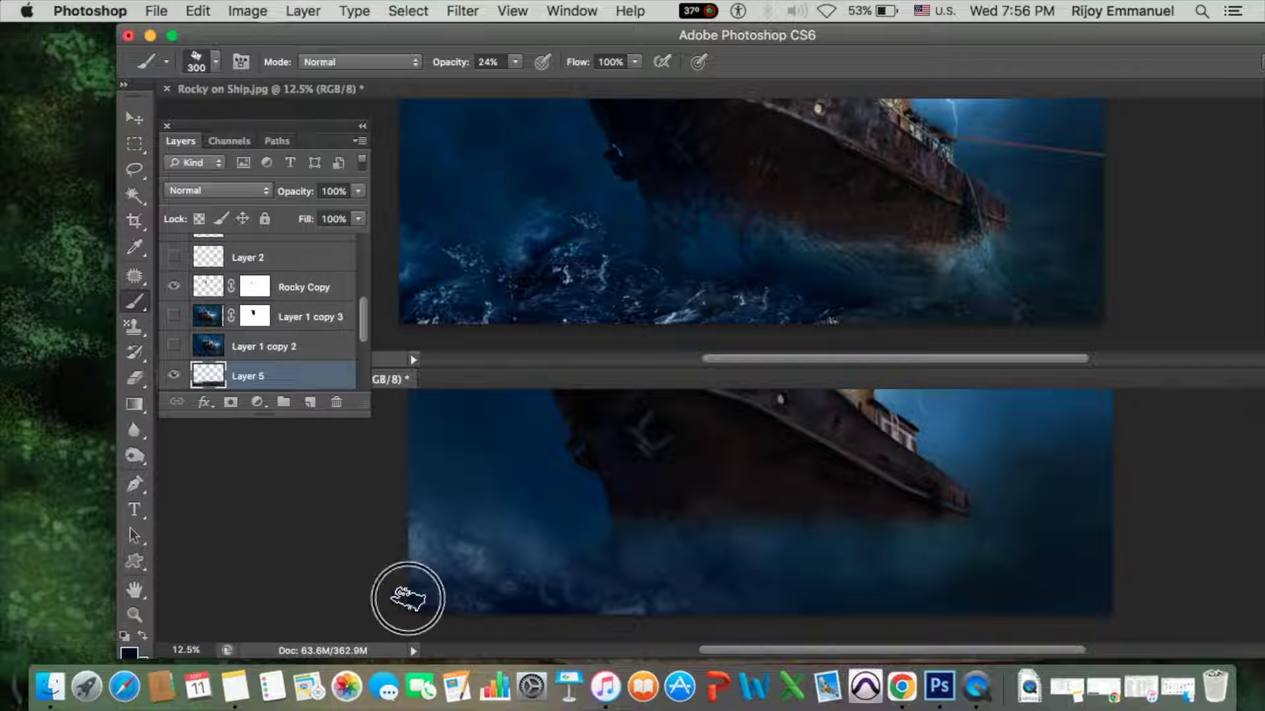
key("bracketright")
key("bracketright")
key("bracketright")
left_click(573, 535, "alt")
key("bracketright")
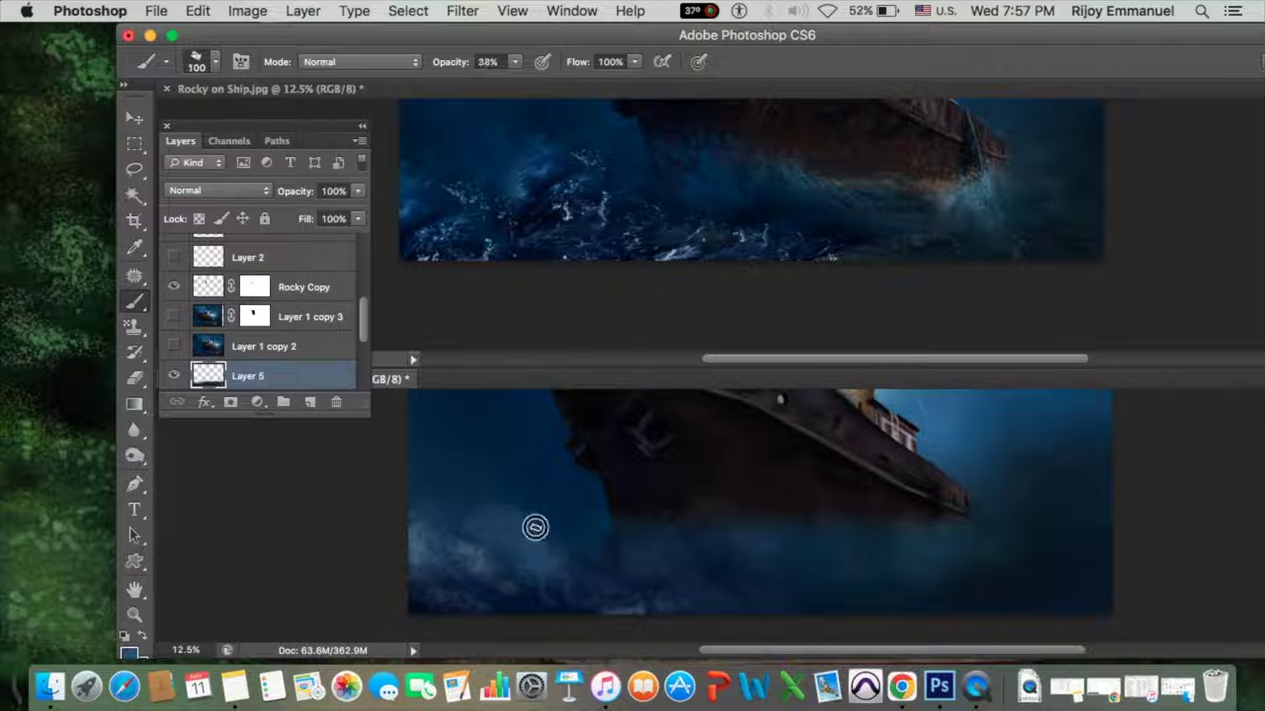
key("bracketright")
key("bracketright")
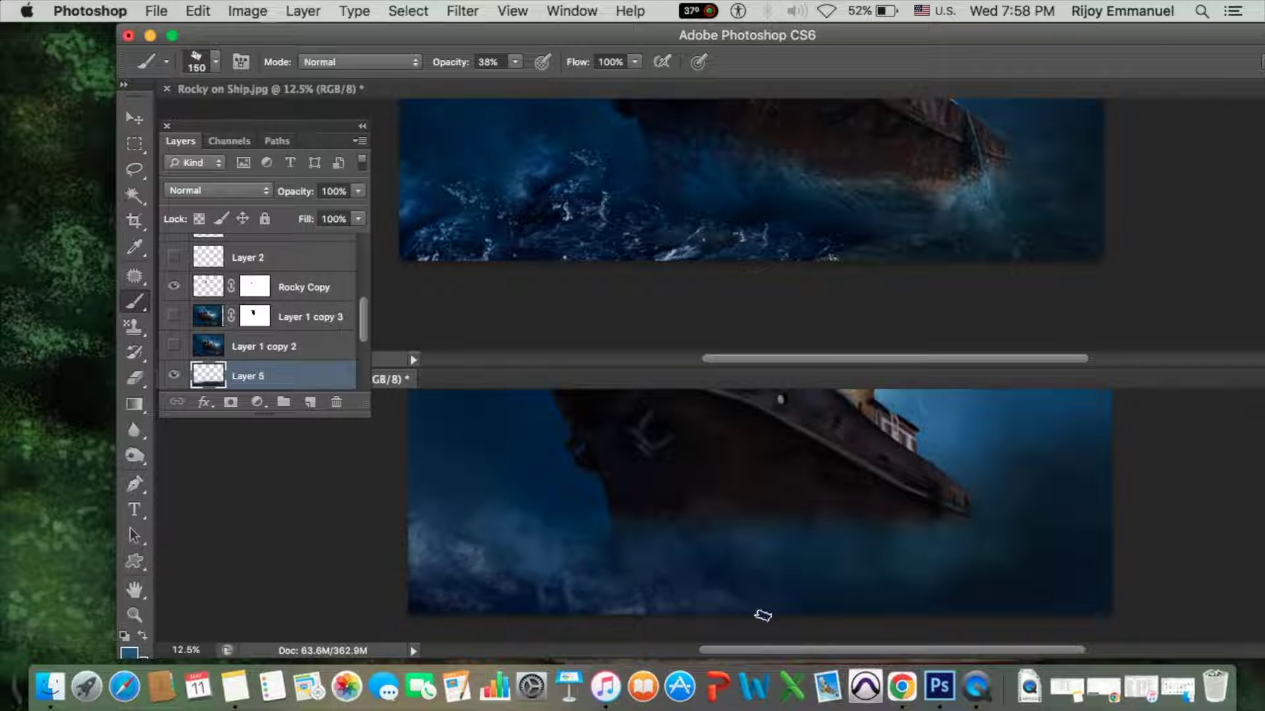
key("bracketleft")
key("bracketleft")
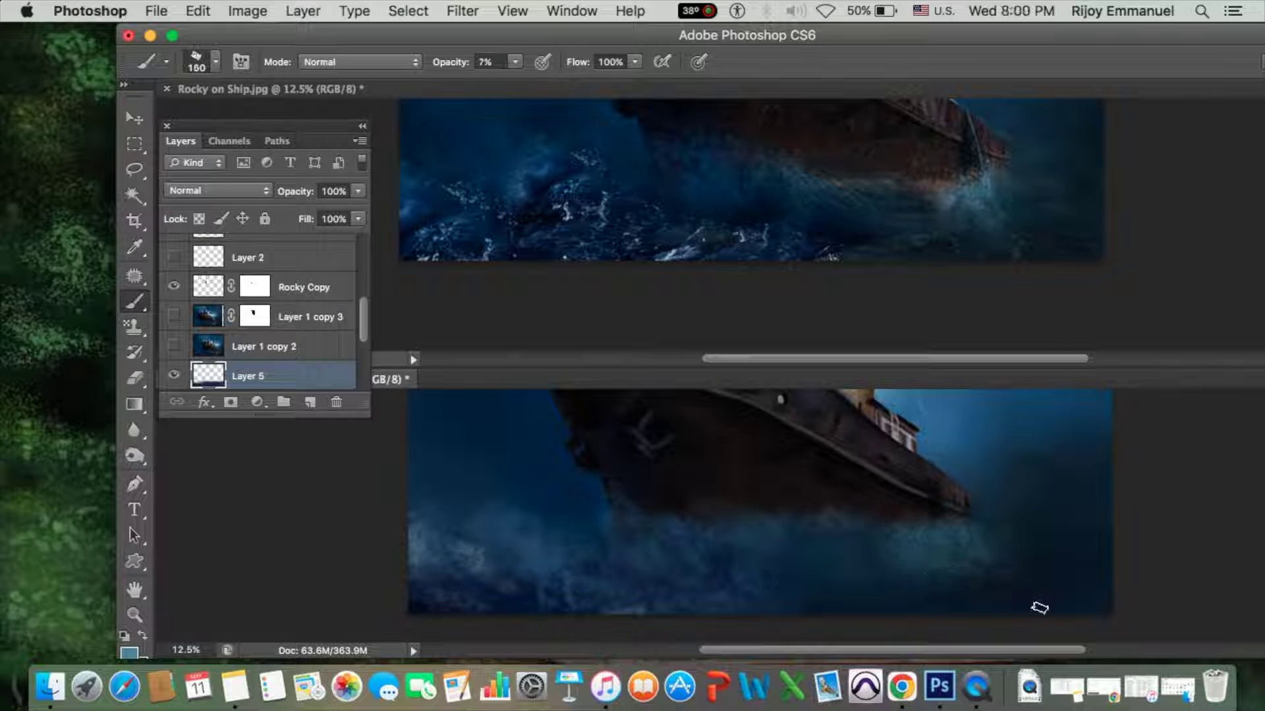
Switch brush presets and retune opacity, ending at 47% with a larger brush.
left_click(215, 62)
key("3")
key("7")
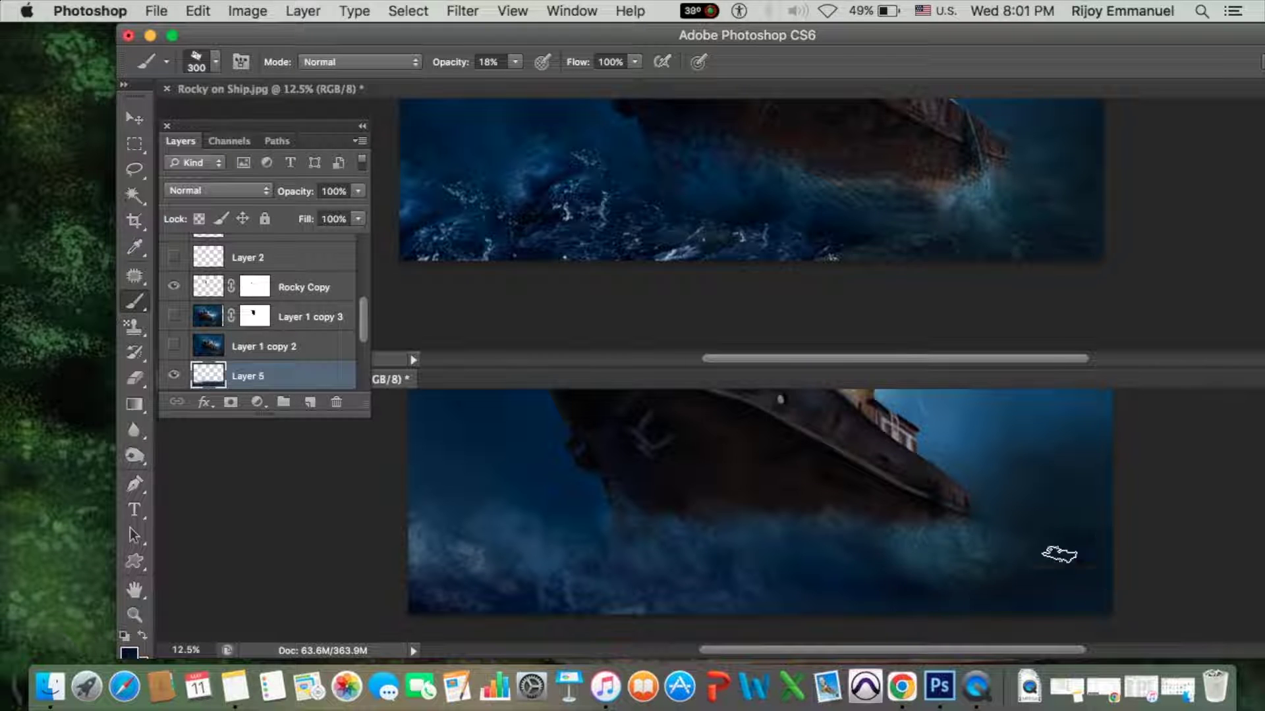
key("0")
key("1")
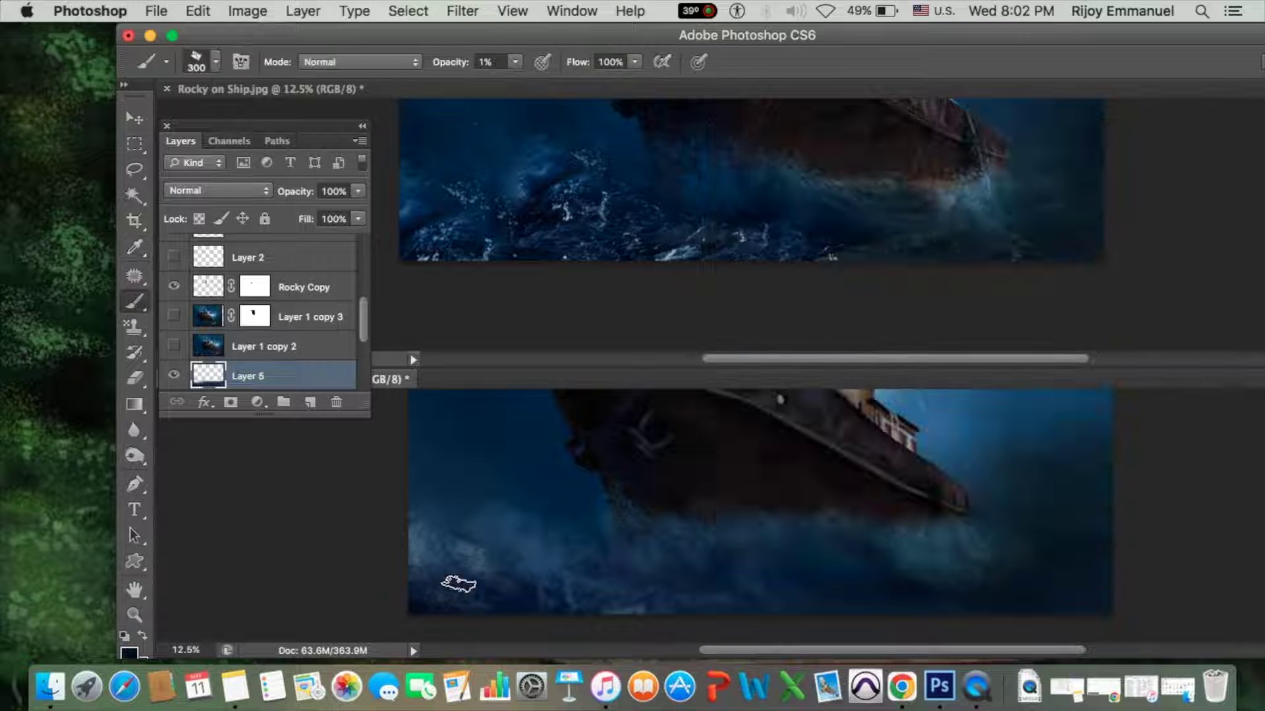
key("bracketright")
key("bracketright")
key("4")
key("7")
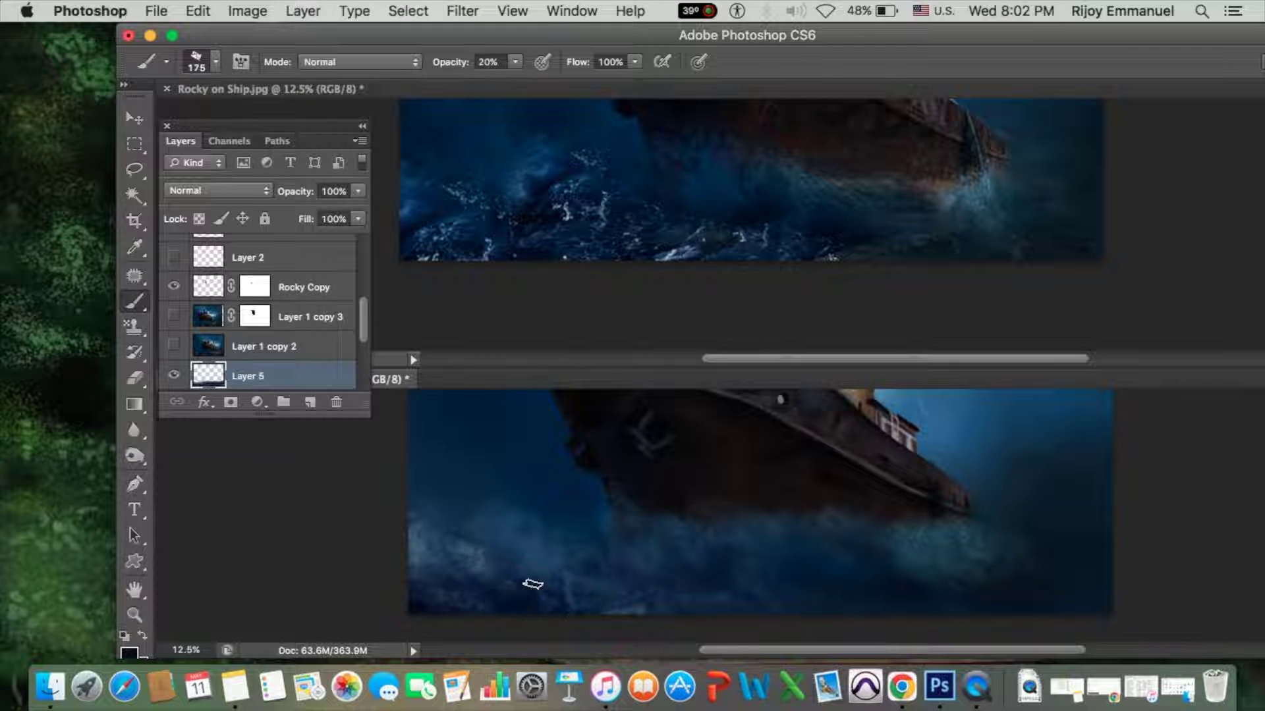
Dab white spray onto the sea with a 250 px brush at 100% opacity.
scroll(960, 593, "up", 3)
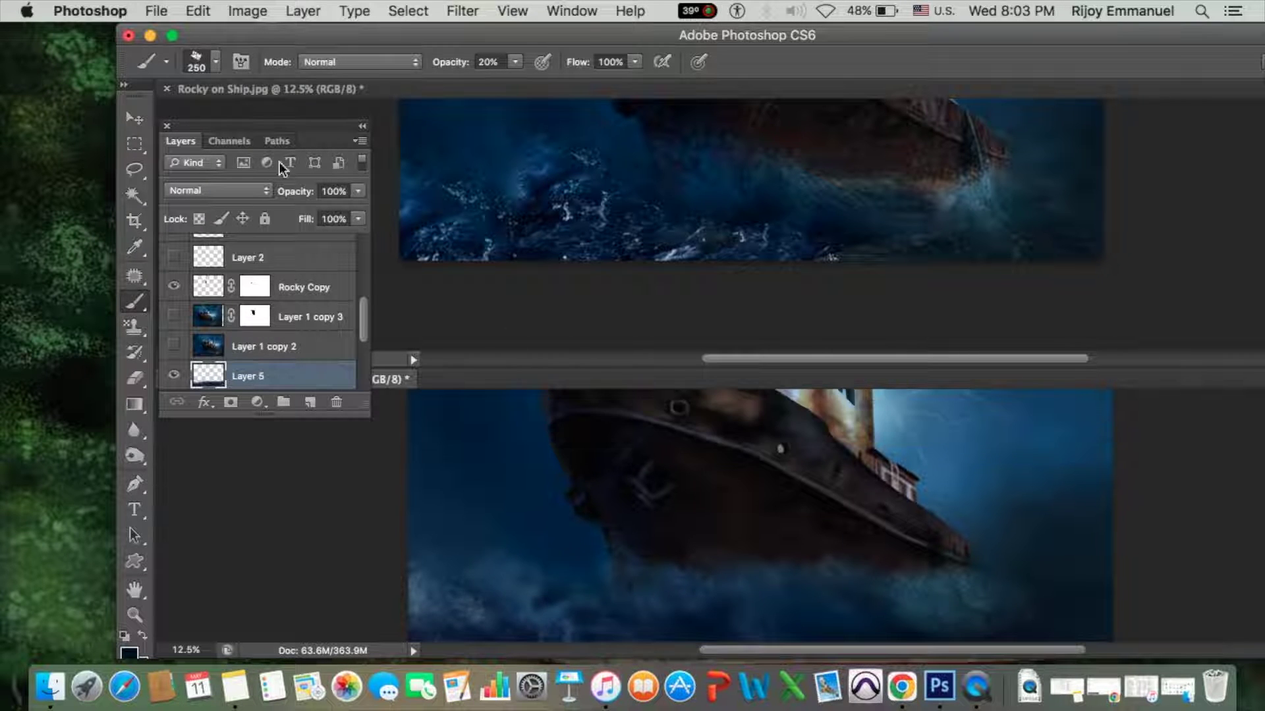
key("bracketright")
key("bracketright")
key("bracketright")
scroll(570, 556, "down", 3)
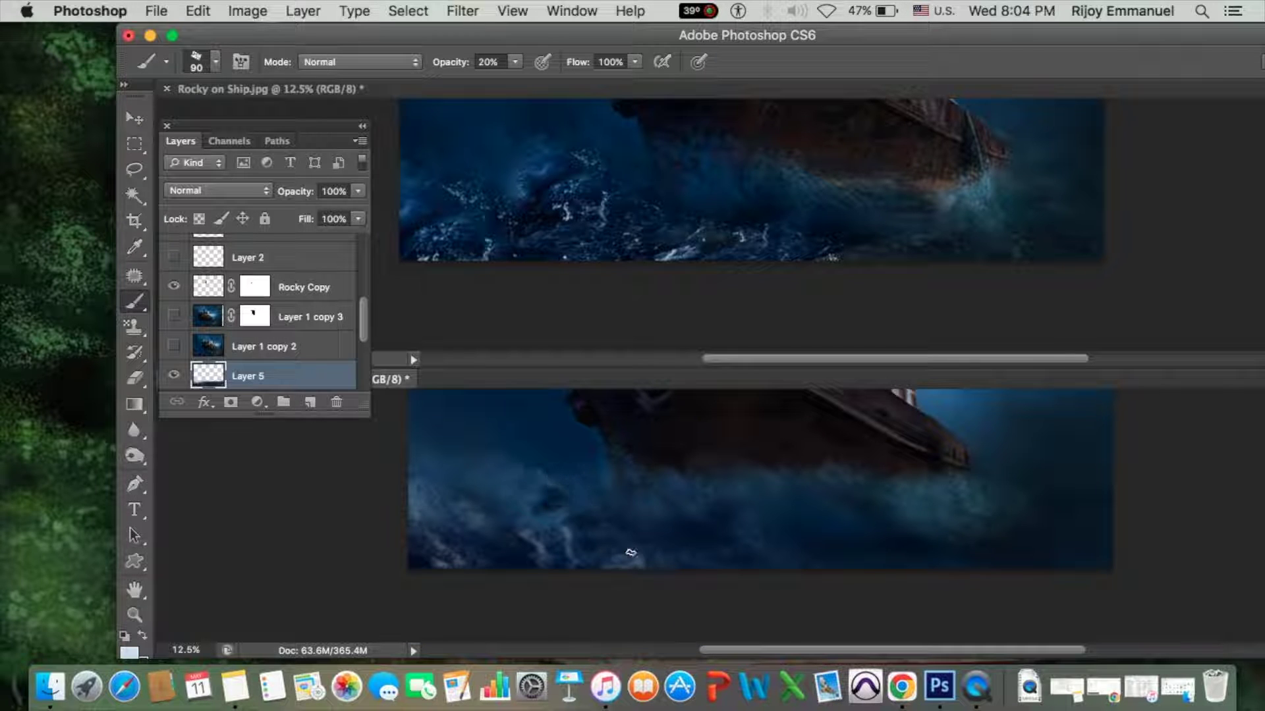
key("0")
left_click(731, 557)
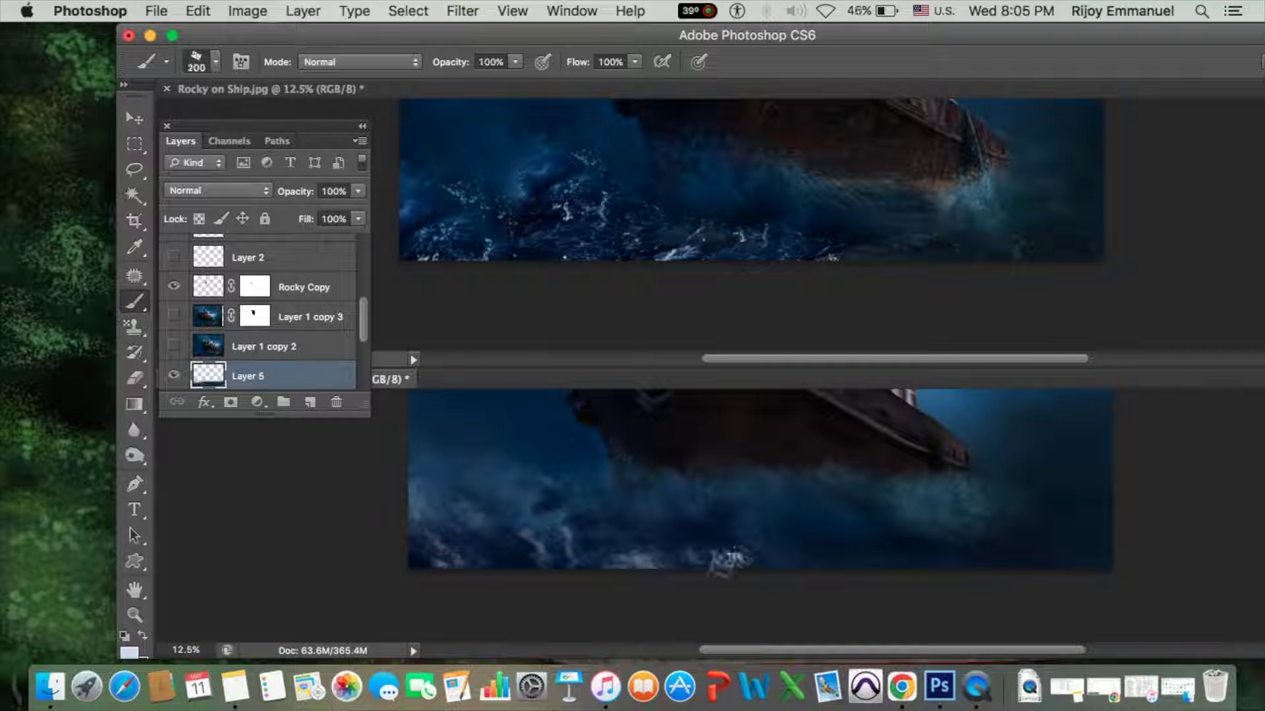
Sample dark blue and dab 10% mist over the lower sea, then zoom out to 8.33%.
key("1")
key("9")
left_click(797, 579, "alt")
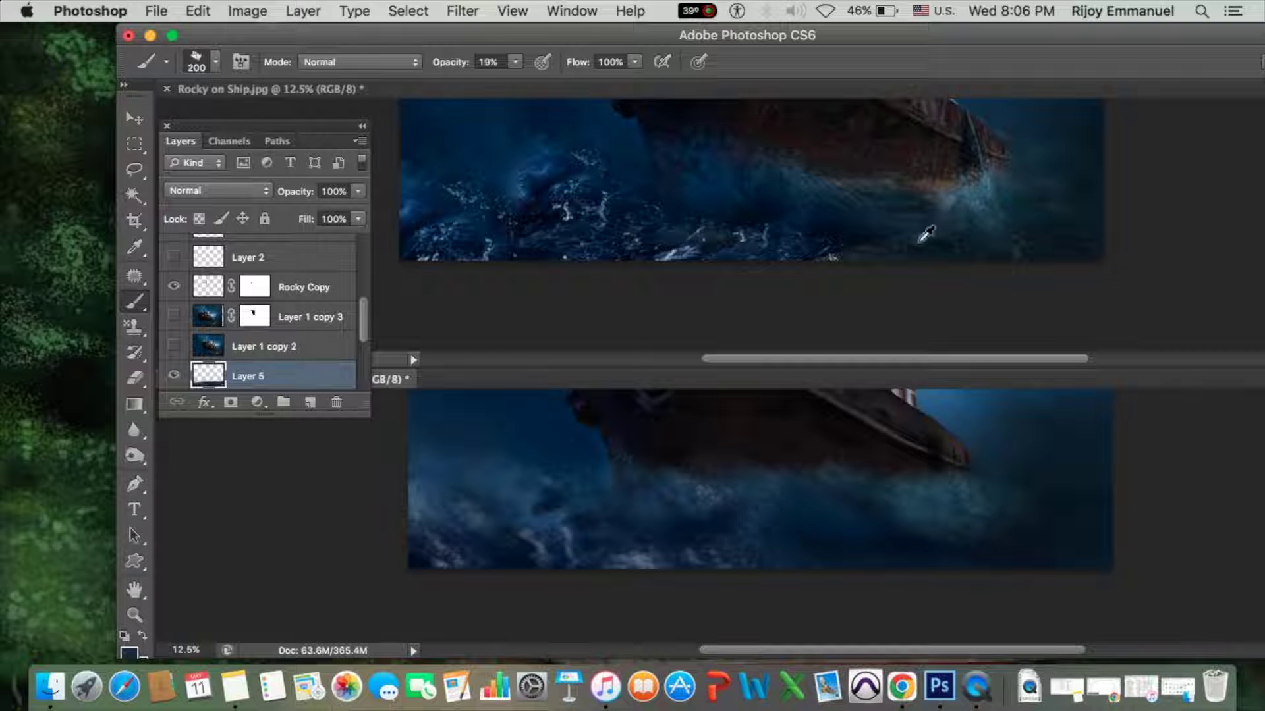
key("1")
key("bracketright")
key("bracketright")
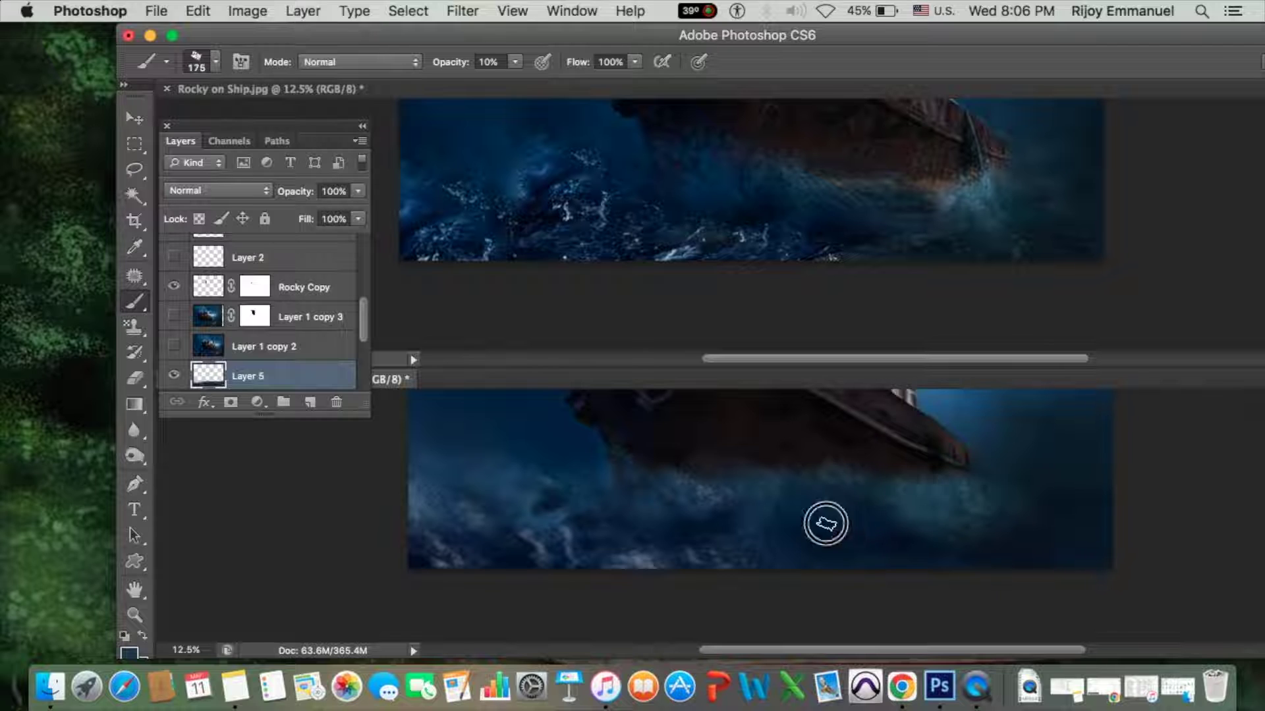
left_click(882, 516)
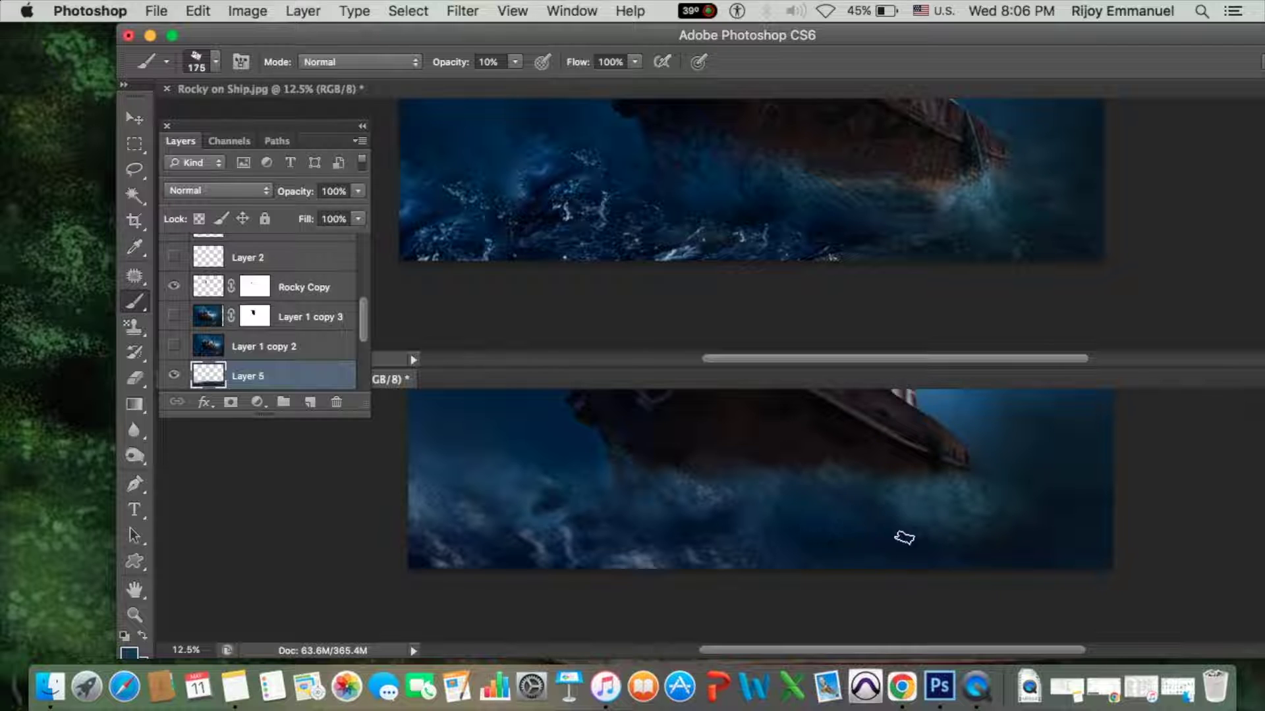
left_click(935, 542)
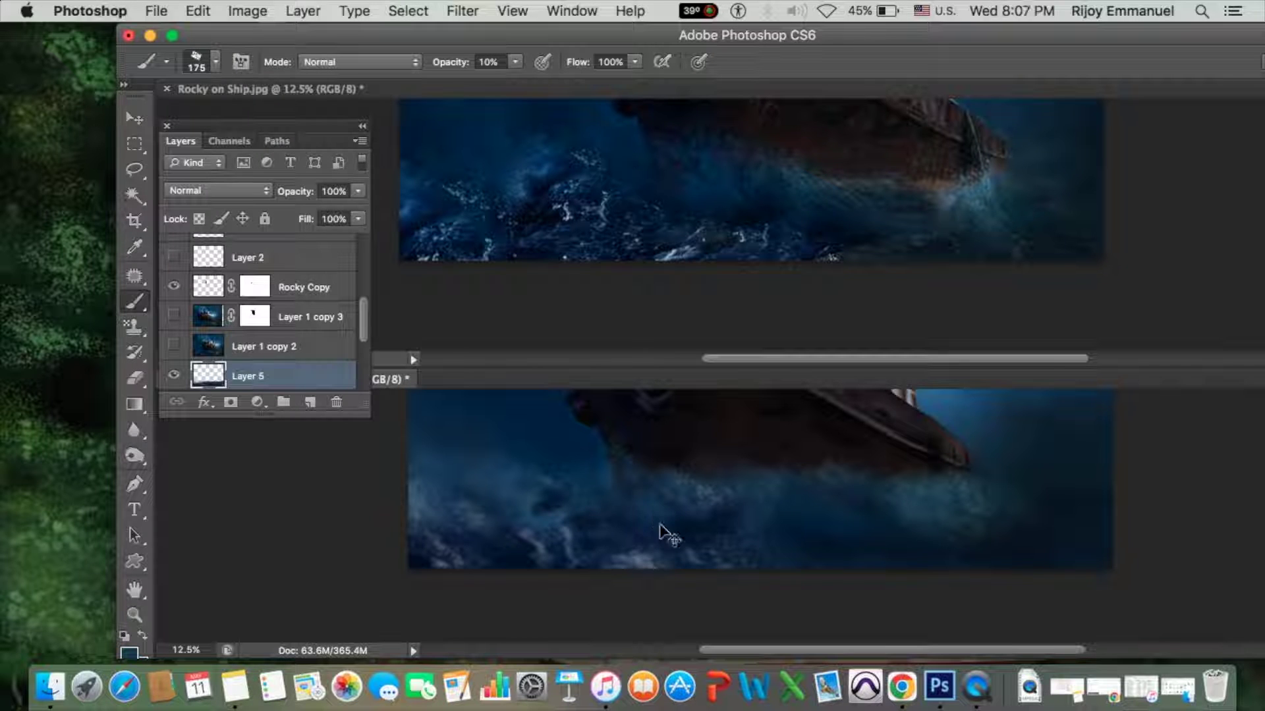
key("super+minus")
key("super+alt+z")
key("super+alt+z")
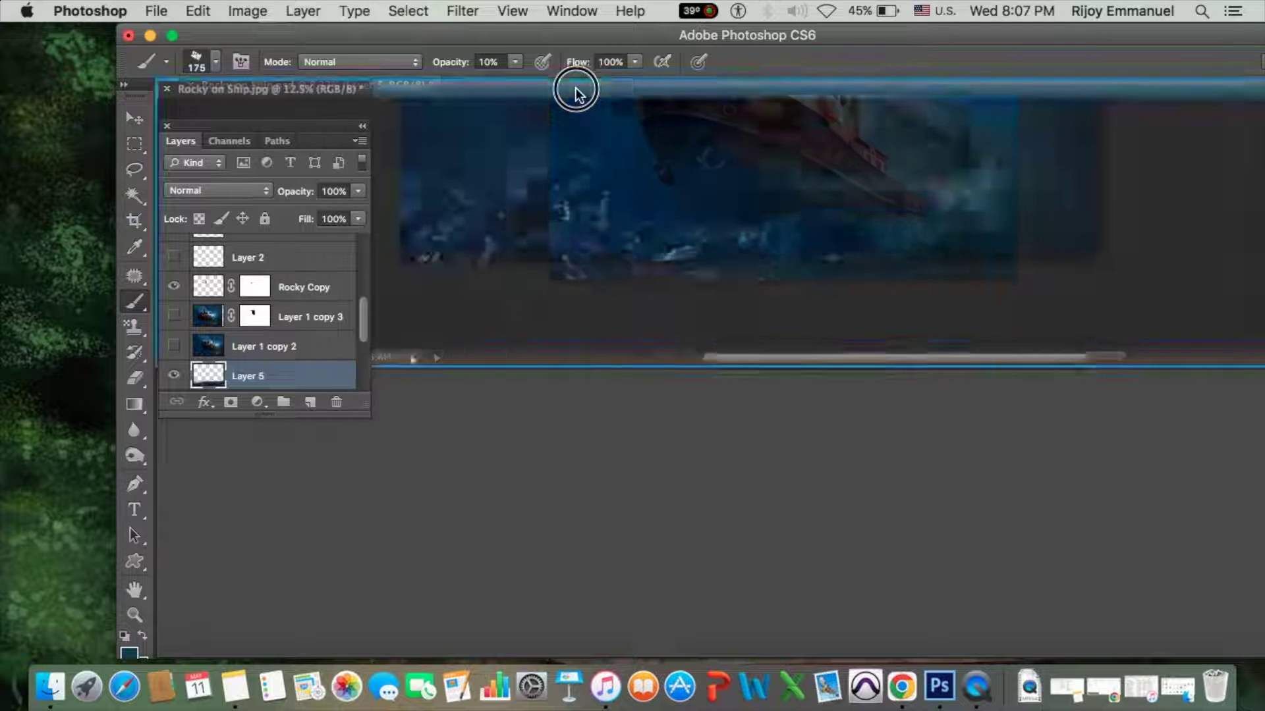
Dock the psd beside the jpg, then set foreground to navy 021323 and brush opacity to 86%.
left_click_drag(555, 383, 574, 90)
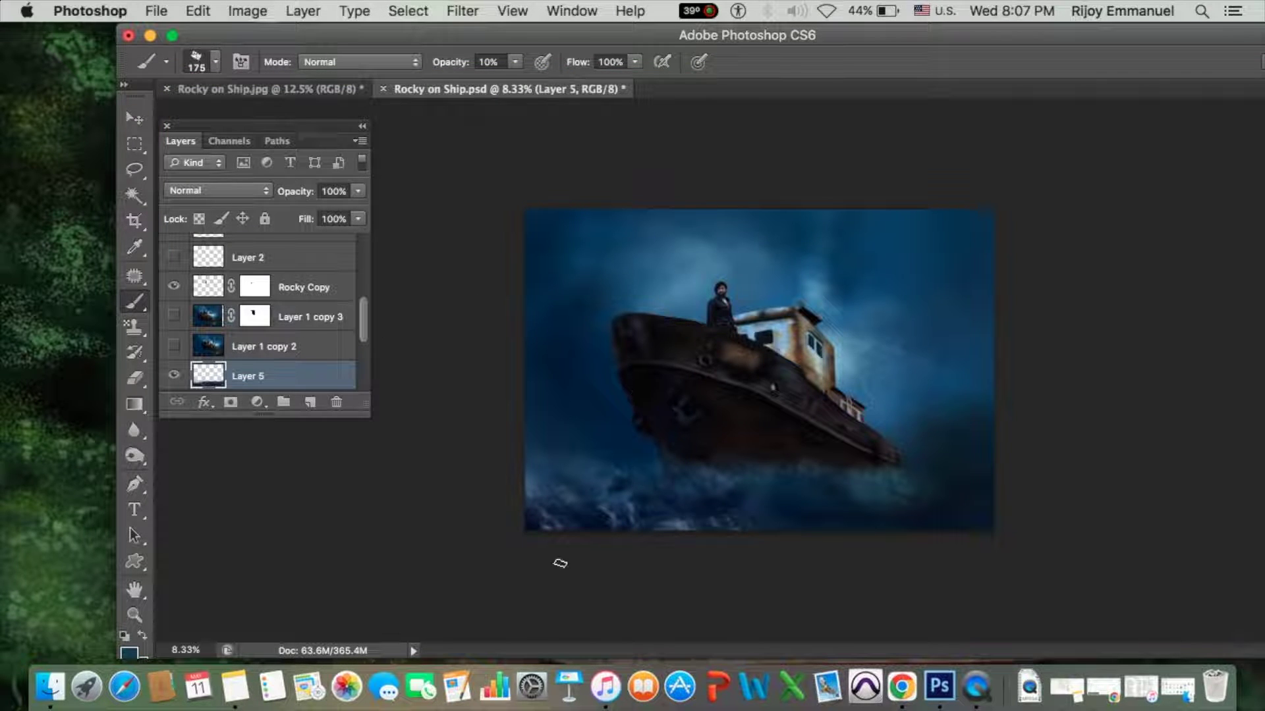
left_click(129, 652)
left_click(965, 399)
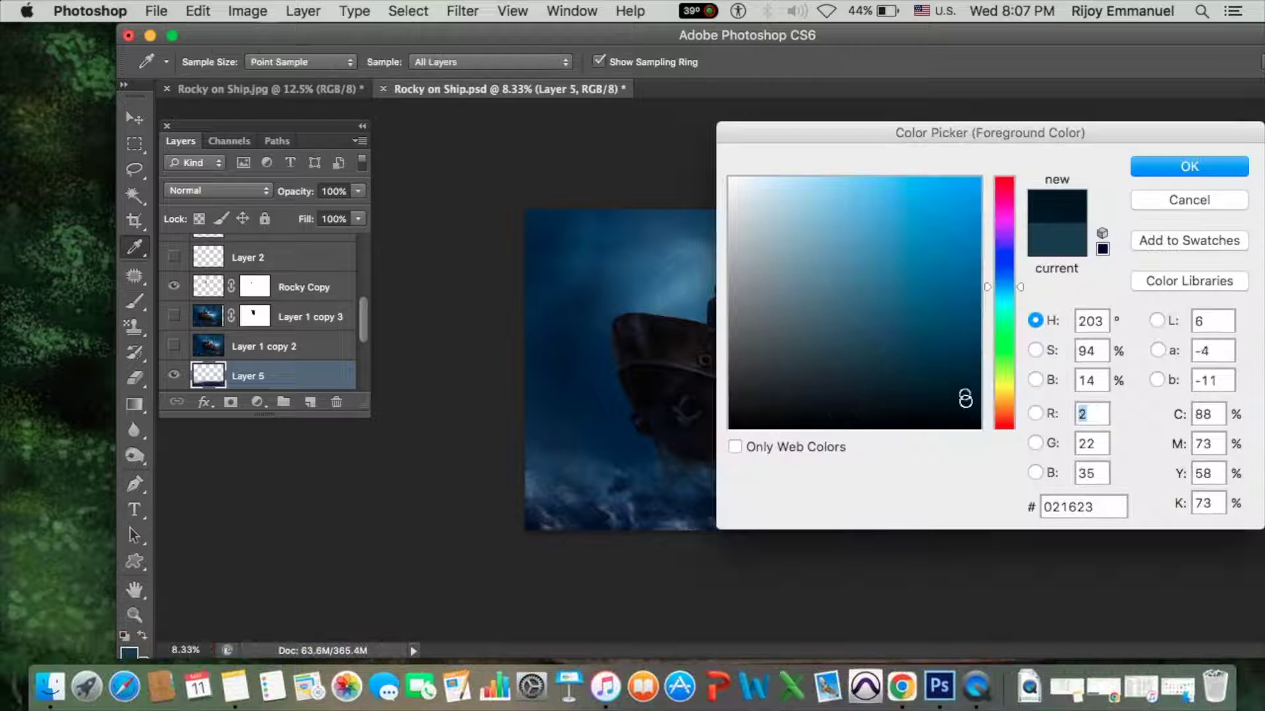
mouse_move(1003, 287)
left_mouse_down()
mouse_move(1004, 273)
mouse_move(1003, 283)
left_mouse_up()
left_click(969, 394)
left_click(1149, 168)
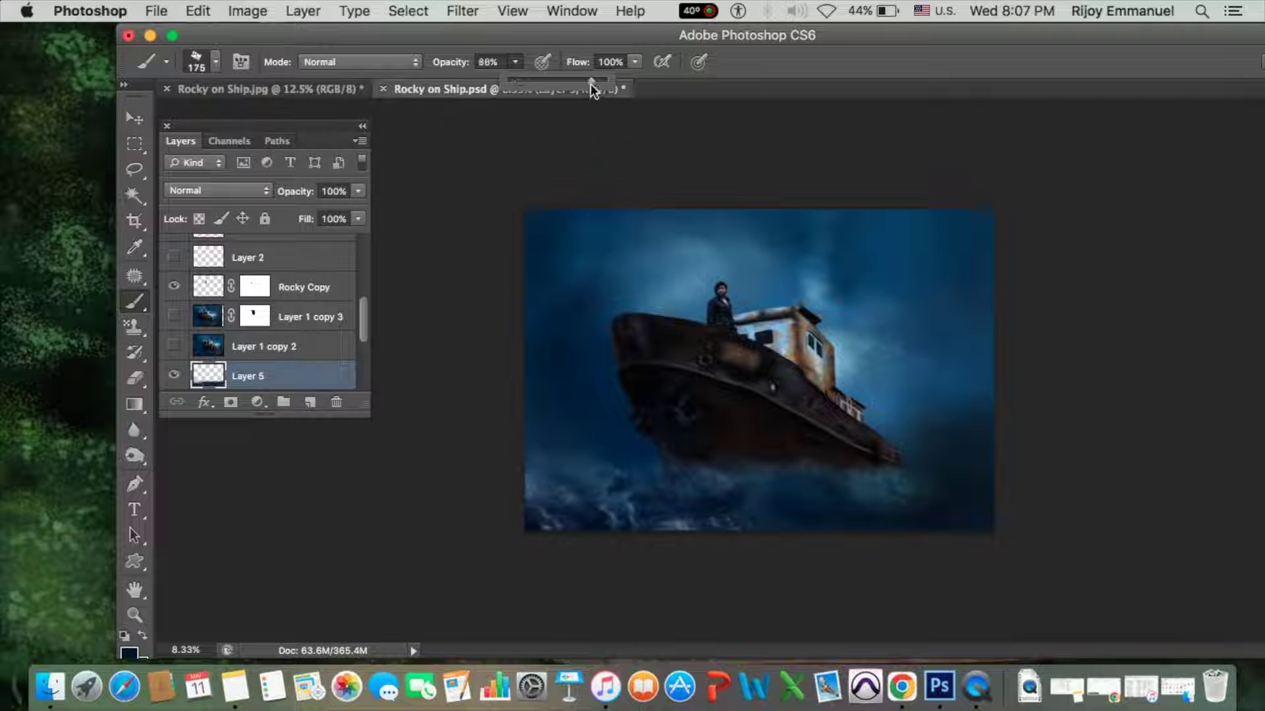
left_click_drag(619, 245, 588, 521)
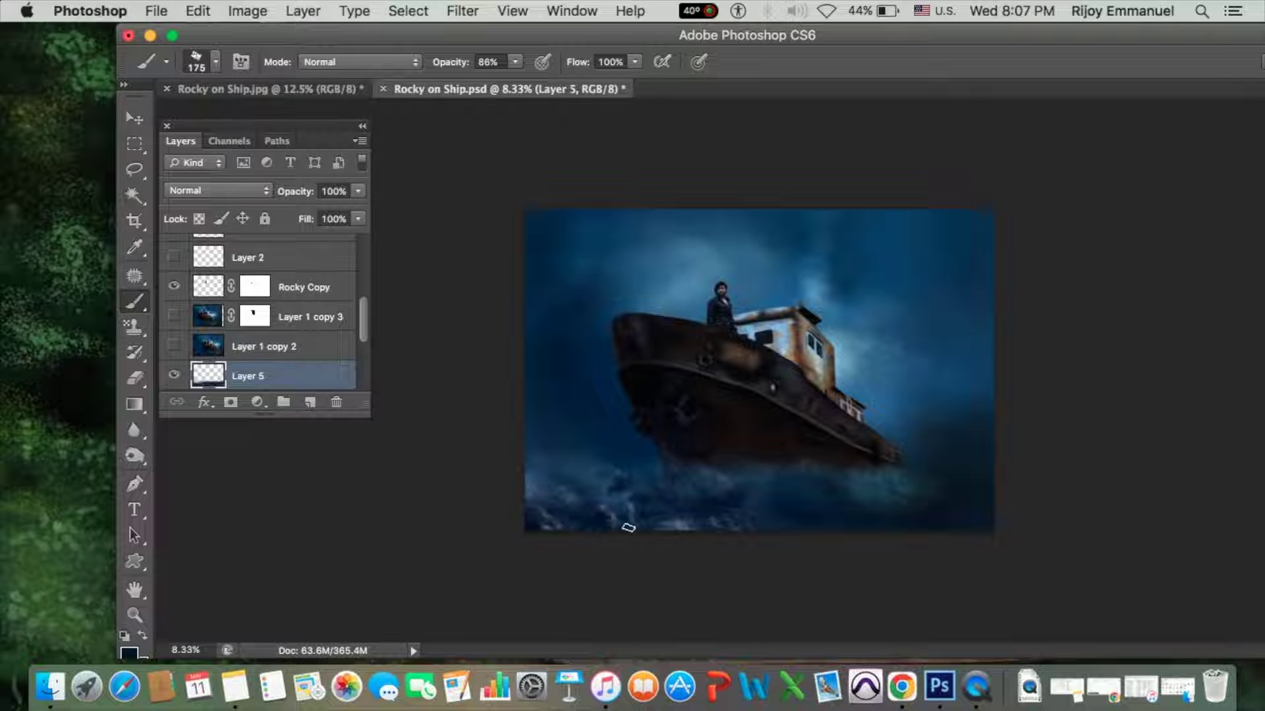